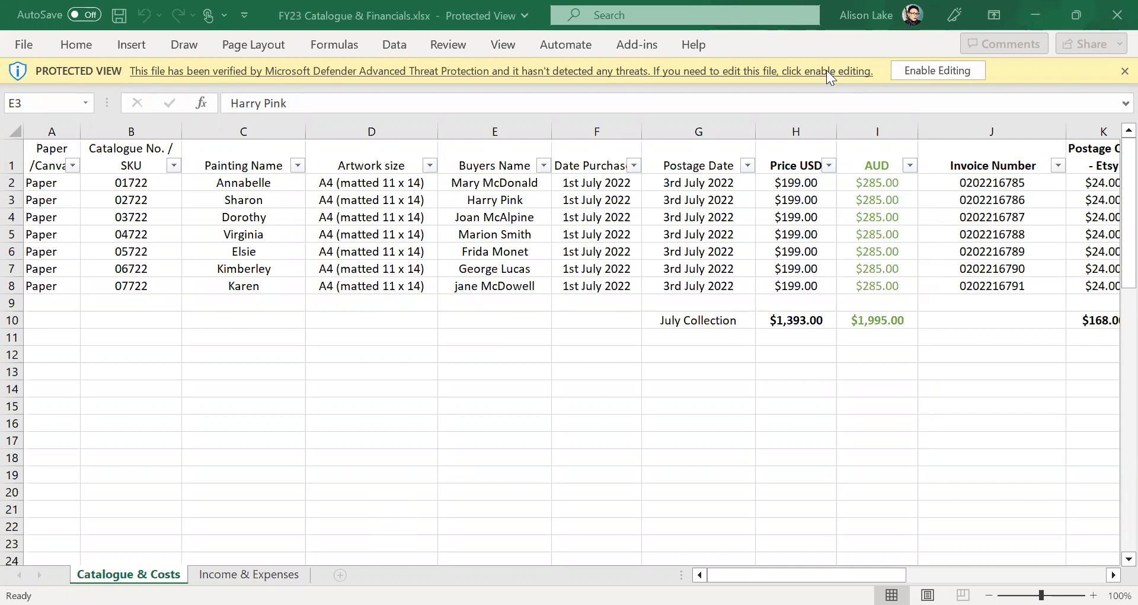
- Enable editing on the protected FY23 Catalogue & Financials workbook
{"action": "left_click", "coordinate": [925, 74]}
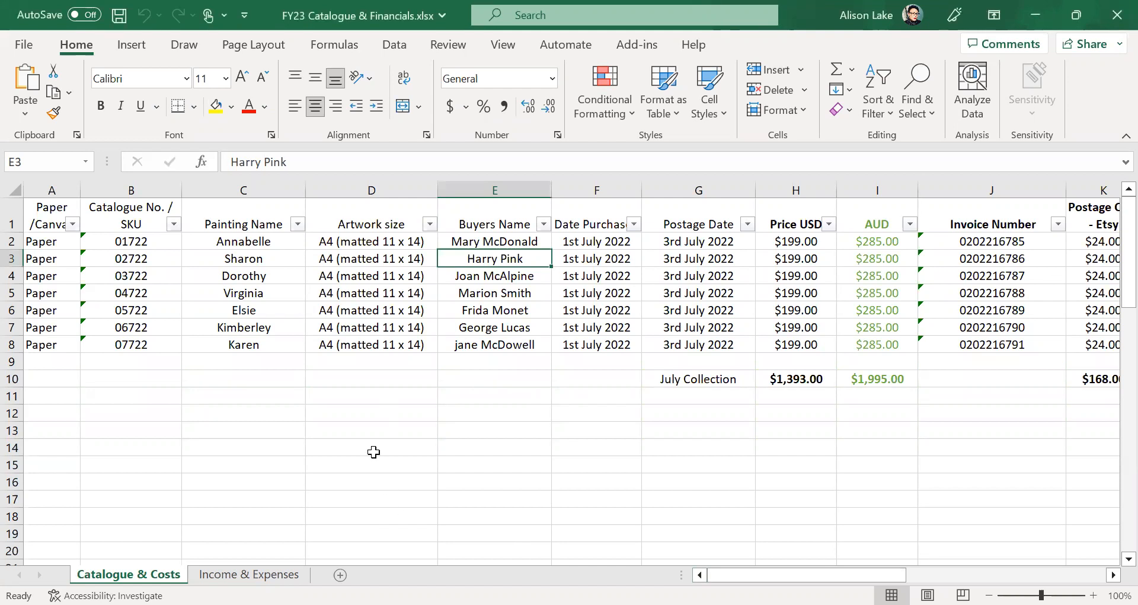
{"action": "left_click", "coordinate": [223, 414]}
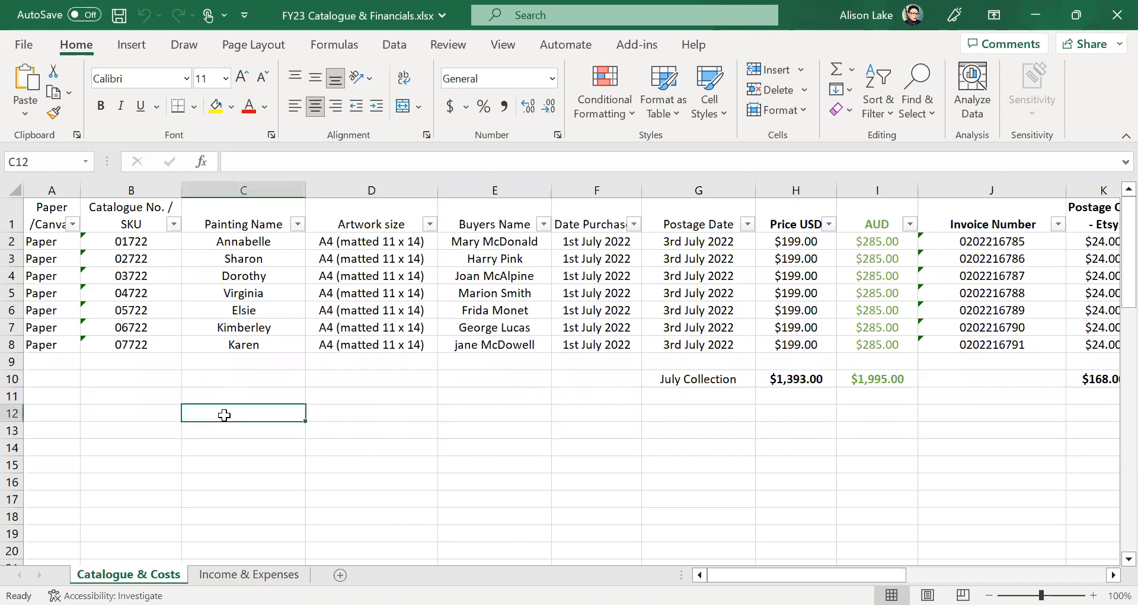
{"action": "left_click", "coordinate": [338, 396]}
{"action": "left_click", "coordinate": [524, 390]}
{"action": "left_click", "coordinate": [623, 390]}
{"action": "left_click", "coordinate": [391, 401]}
{"action": "left_click", "coordinate": [224, 399]}
{"action": "left_click", "coordinate": [135, 399]}
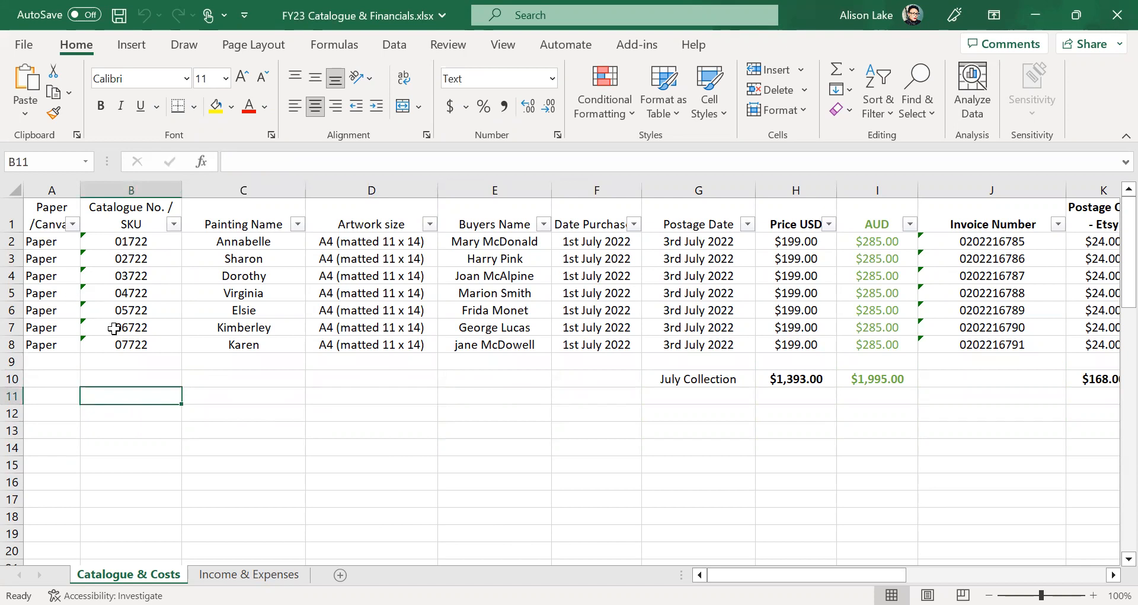
{"action": "left_click", "coordinate": [892, 374]}
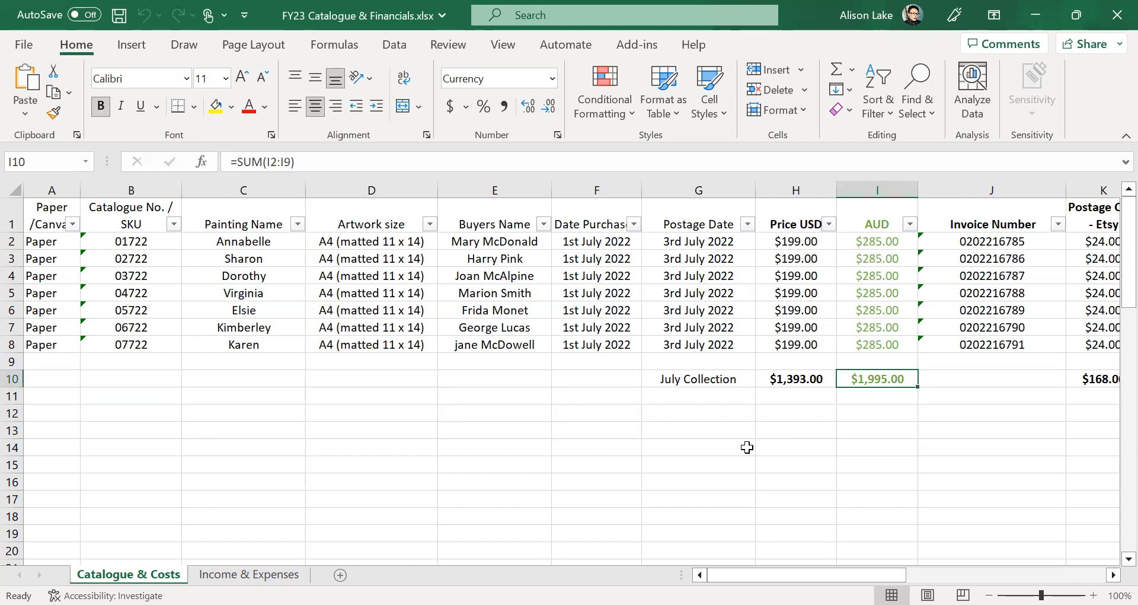
{"action": "left_click", "coordinate": [708, 465]}
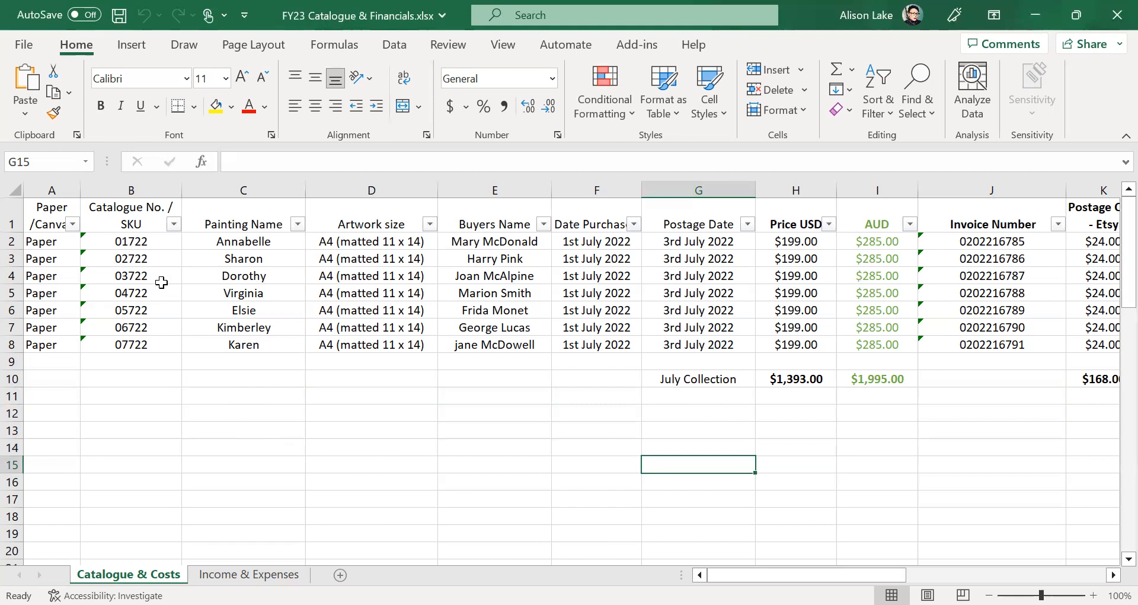
{"action": "left_click_drag", "start_coordinate": [136, 212], "coordinate": [126, 354]}
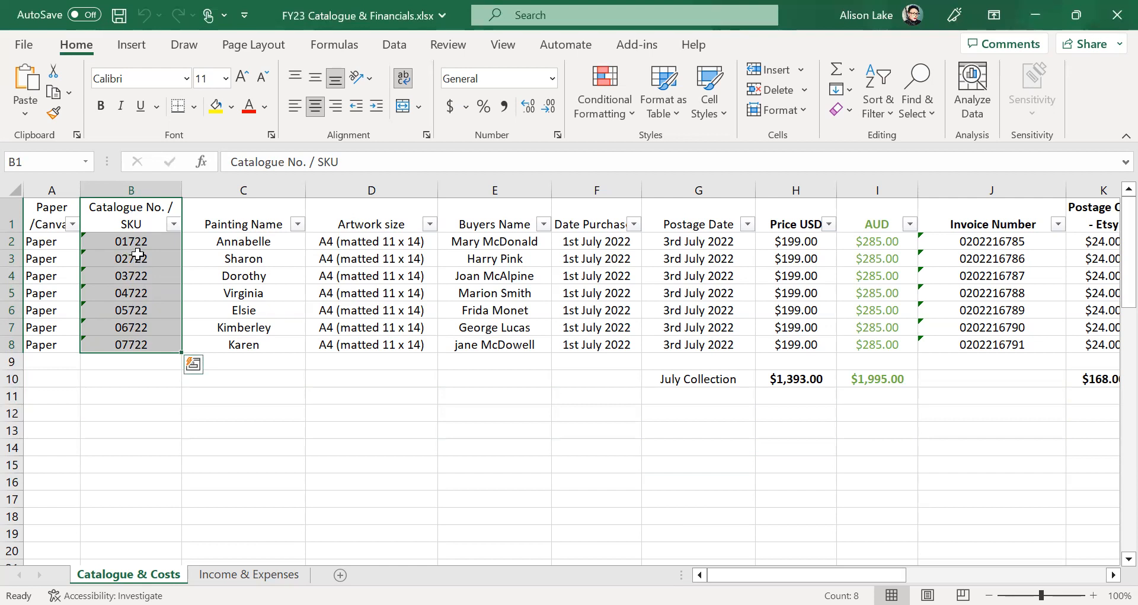
{"action": "left_click", "coordinate": [136, 401]}
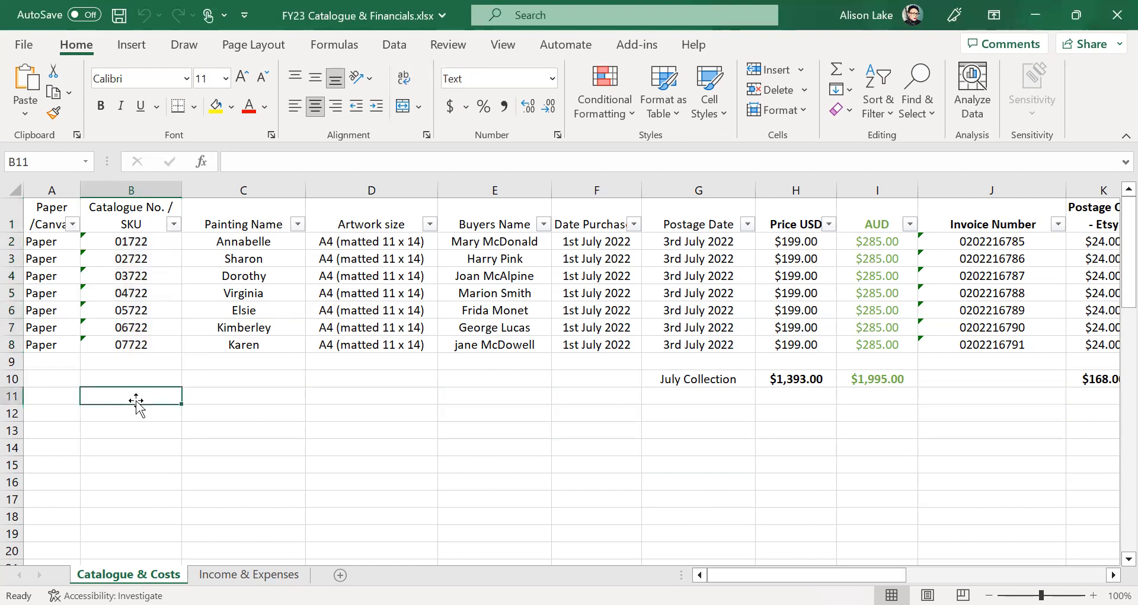
{"action": "left_click", "coordinate": [115, 243]}
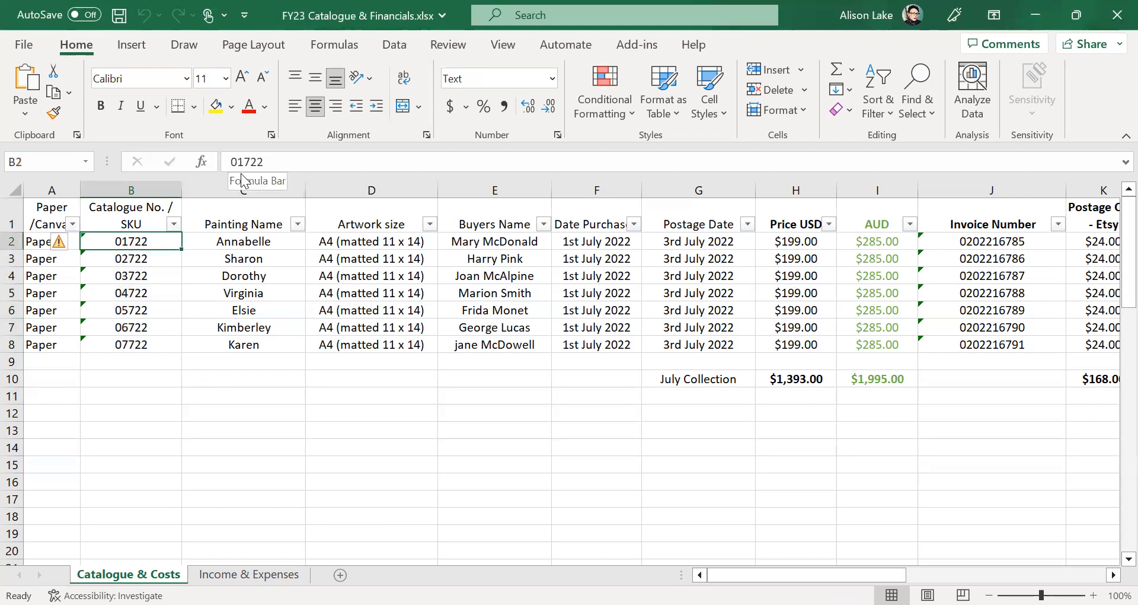
{"action": "left_click", "coordinate": [147, 259]}
{"action": "left_click", "coordinate": [145, 275]}
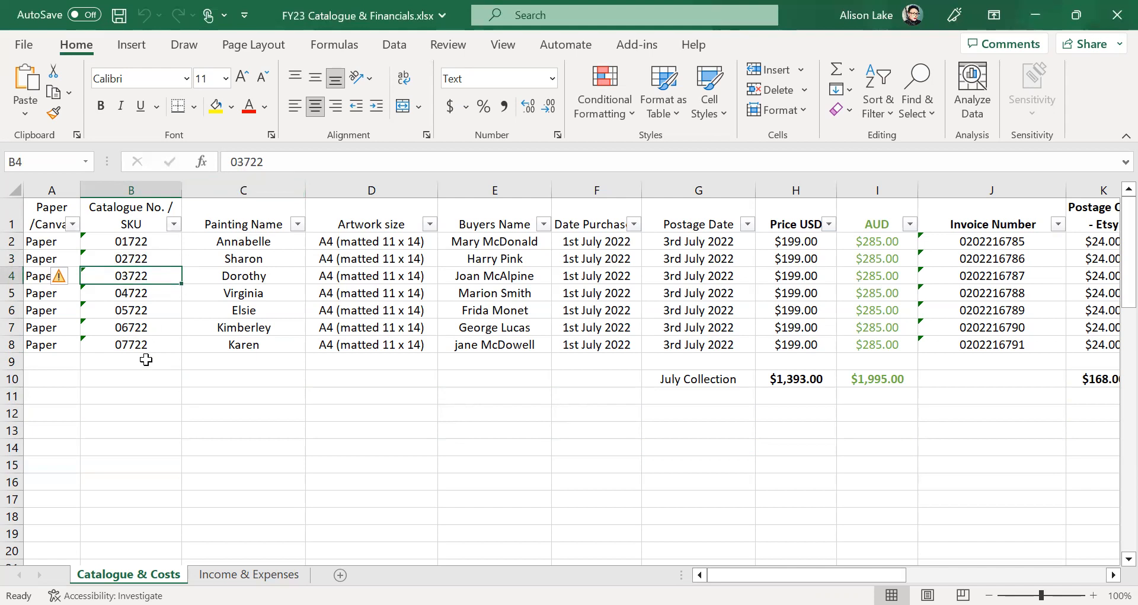
{"action": "left_click", "coordinate": [142, 381]}
{"action": "left_click", "coordinate": [112, 240]}
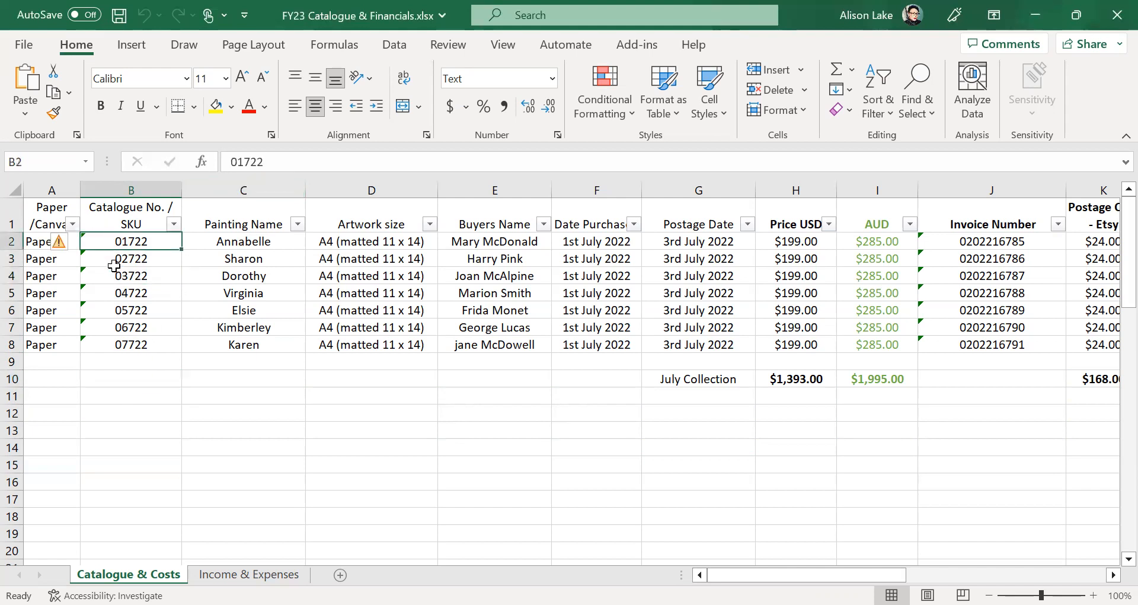
{"action": "left_click_drag", "start_coordinate": [114, 266], "coordinate": [116, 340]}
{"action": "left_click", "coordinate": [113, 416]}
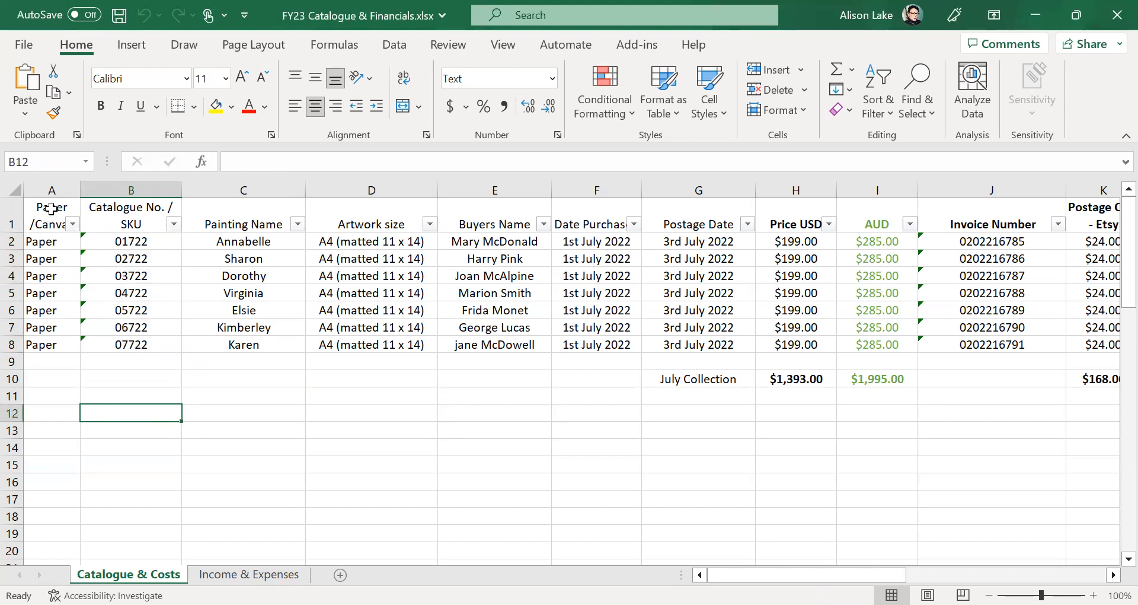
{"action": "left_click_drag", "start_coordinate": [46, 242], "coordinate": [46, 344]}
{"action": "left_click", "coordinate": [45, 383]}
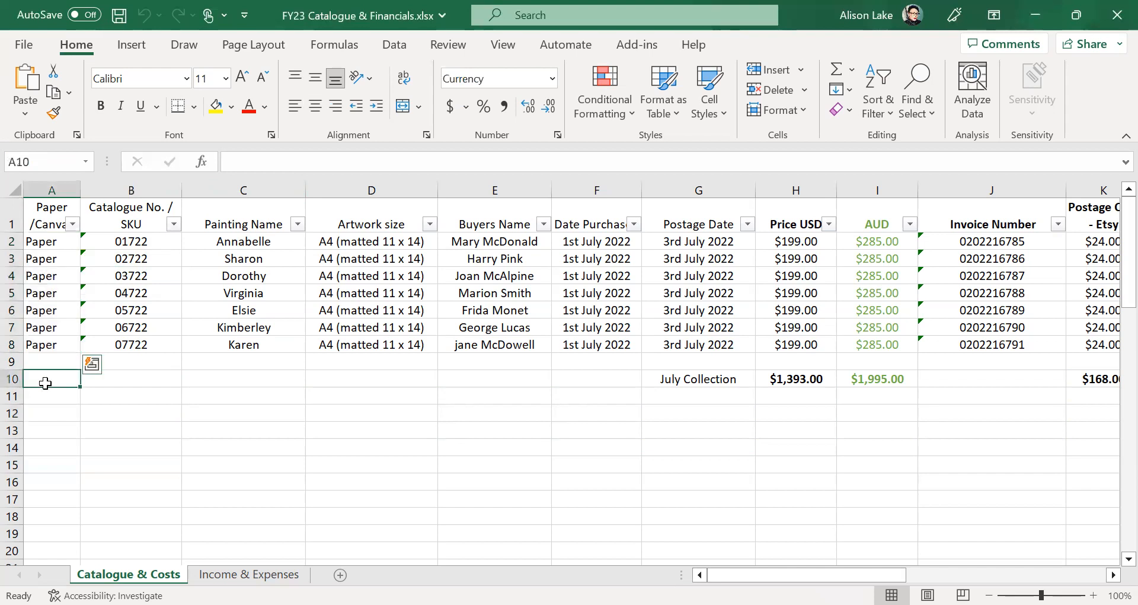
{"action": "left_click", "coordinate": [184, 384]}
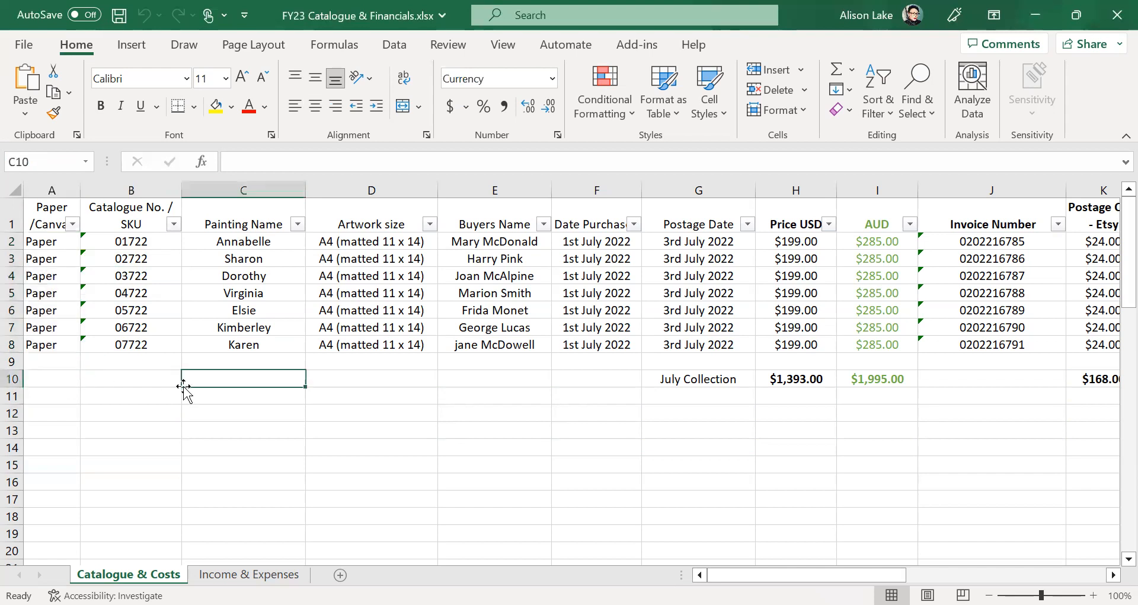
{"action": "left_click", "coordinate": [46, 380]}
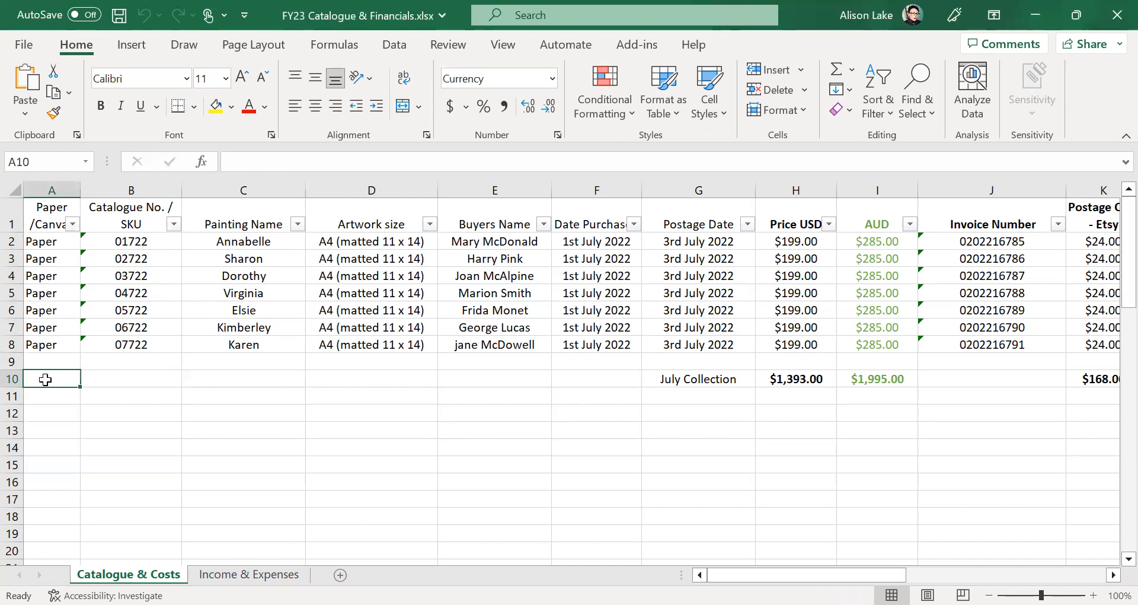
{"action": "double_click", "coordinate": [45, 380]}
{"action": "type", "text": "=AN"}
{"action": "key", "text": "BackSpace"}
{"action": "key", "text": "BackSpace"}
{"action": "key", "text": "BackSpace"}
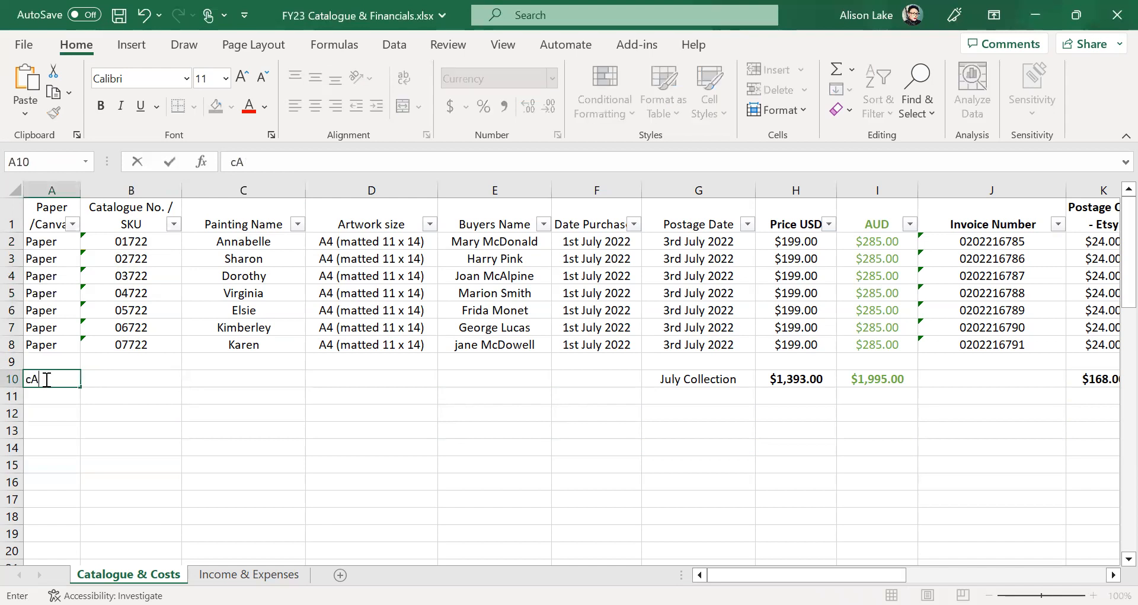
{"action": "type", "text": "Canvas"}
{"action": "left_click", "coordinate": [57, 394]}
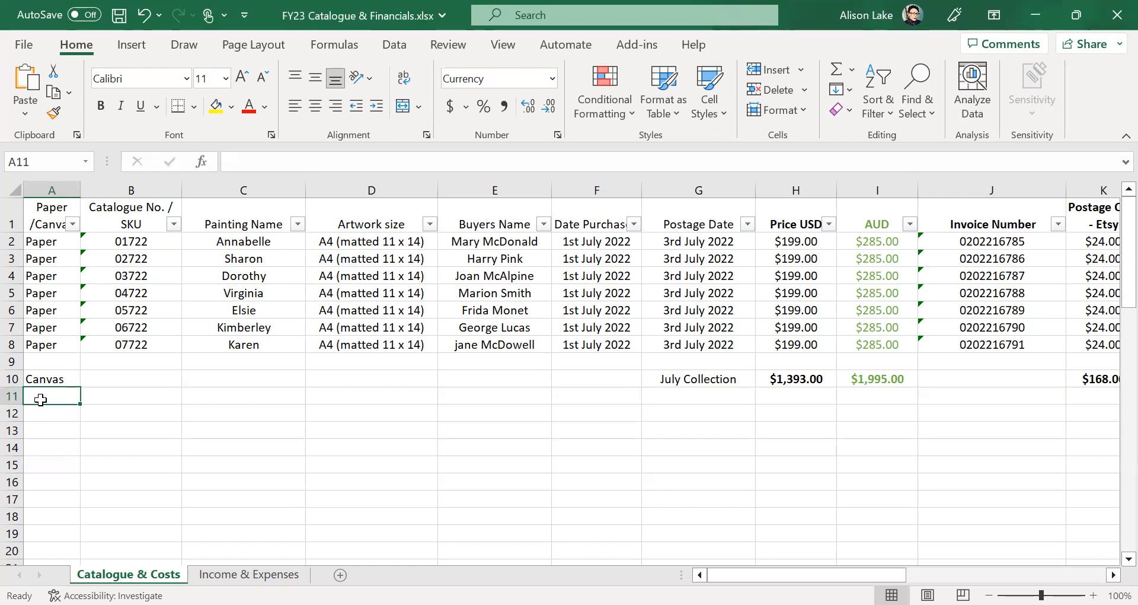
{"action": "type", "text": "Canvas"}
{"action": "left_click", "coordinate": [44, 412]}
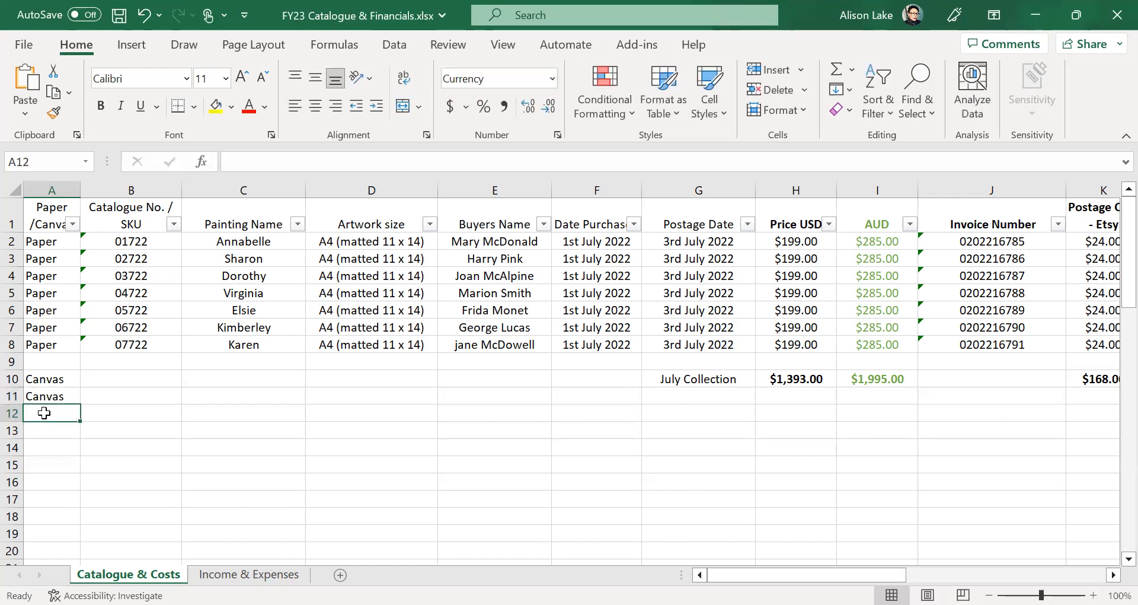
{"action": "type", "text": "Canvas"}
{"action": "left_click", "coordinate": [48, 431]}
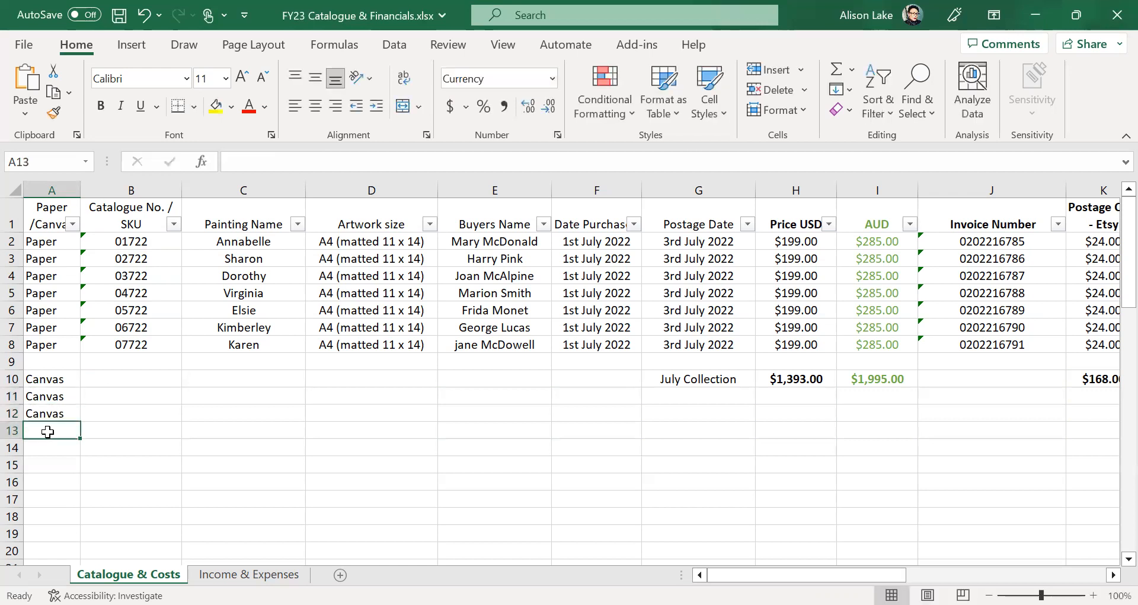
{"action": "type", "text": "Paper"}
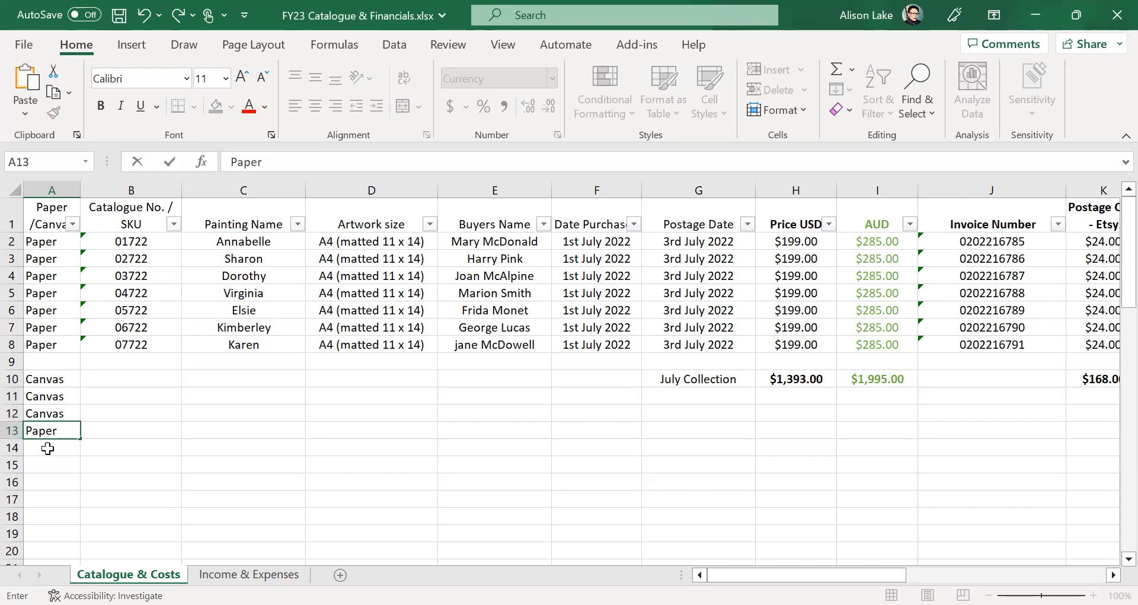
{"action": "left_click", "coordinate": [47, 448]}
{"action": "type", "text": "{"}
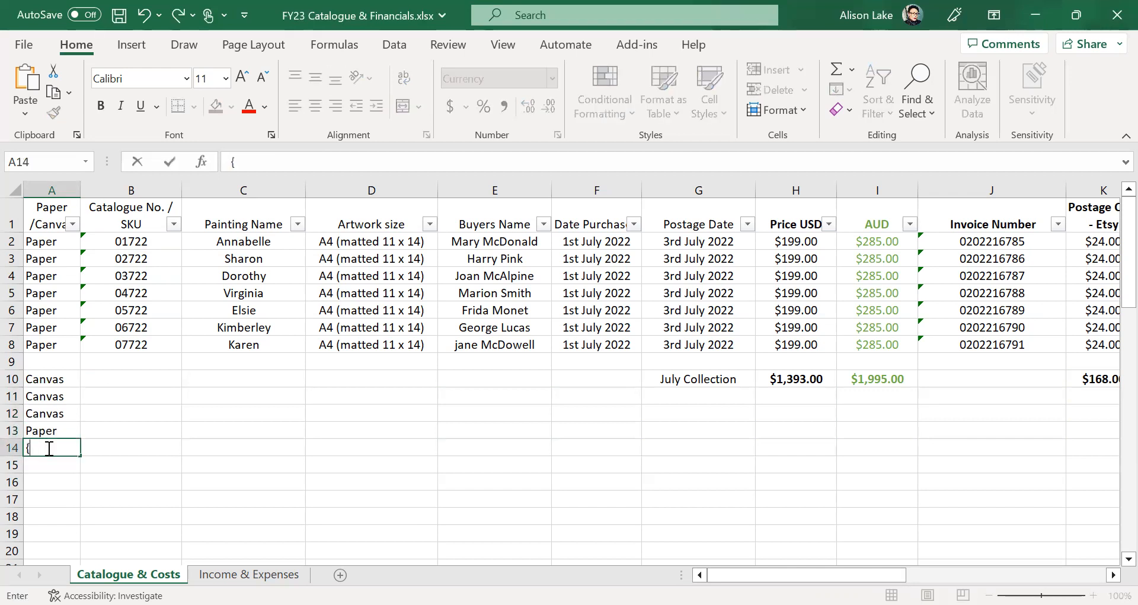
{"action": "key", "text": "BackSpace"}
{"action": "type", "text": "Paper"}
{"action": "left_click", "coordinate": [146, 480]}
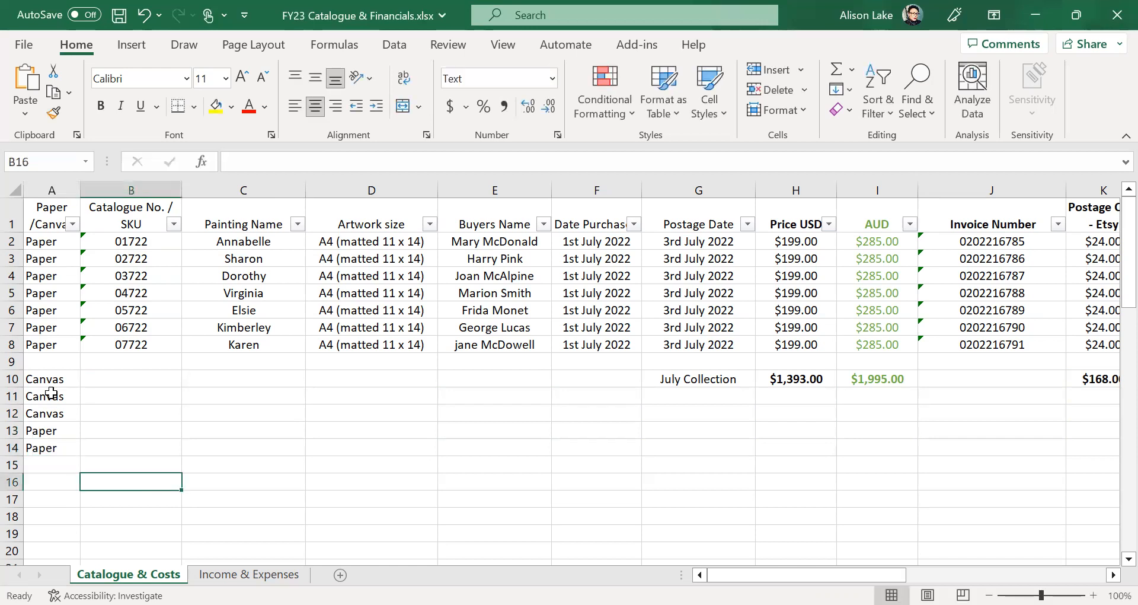
{"action": "left_click_drag", "start_coordinate": [55, 381], "coordinate": [51, 406]}
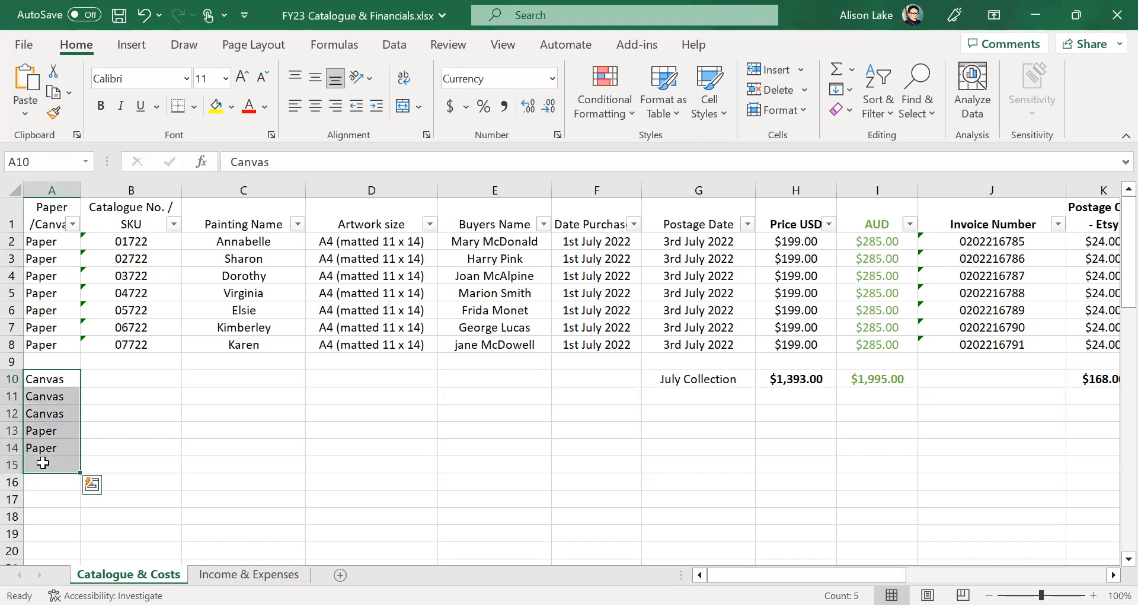
{"action": "key", "text": "Delete"}
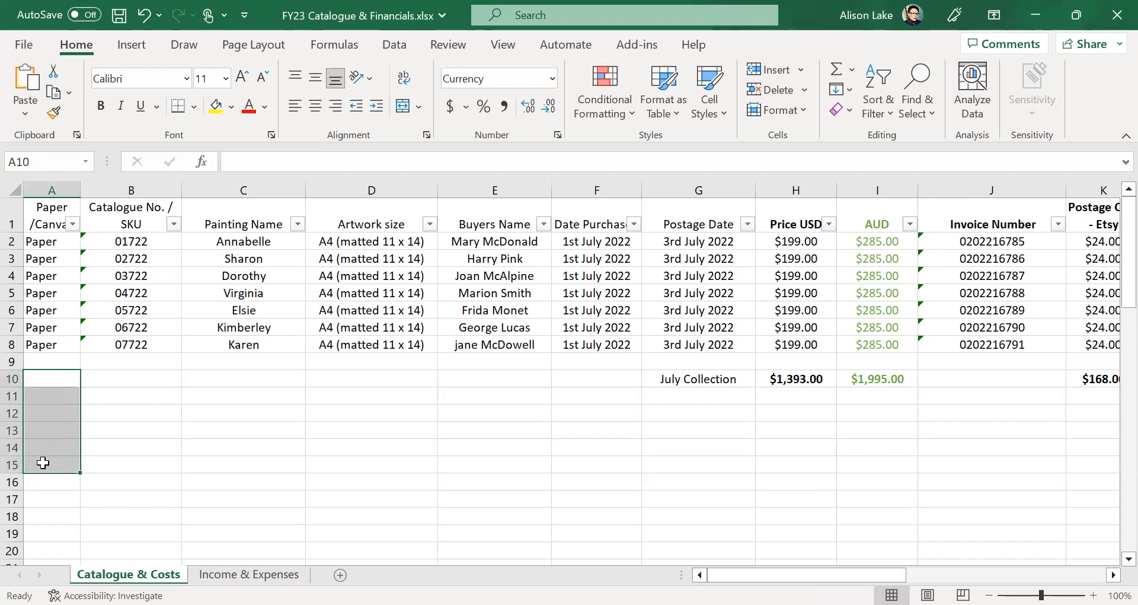
{"action": "left_click", "coordinate": [11, 223]}
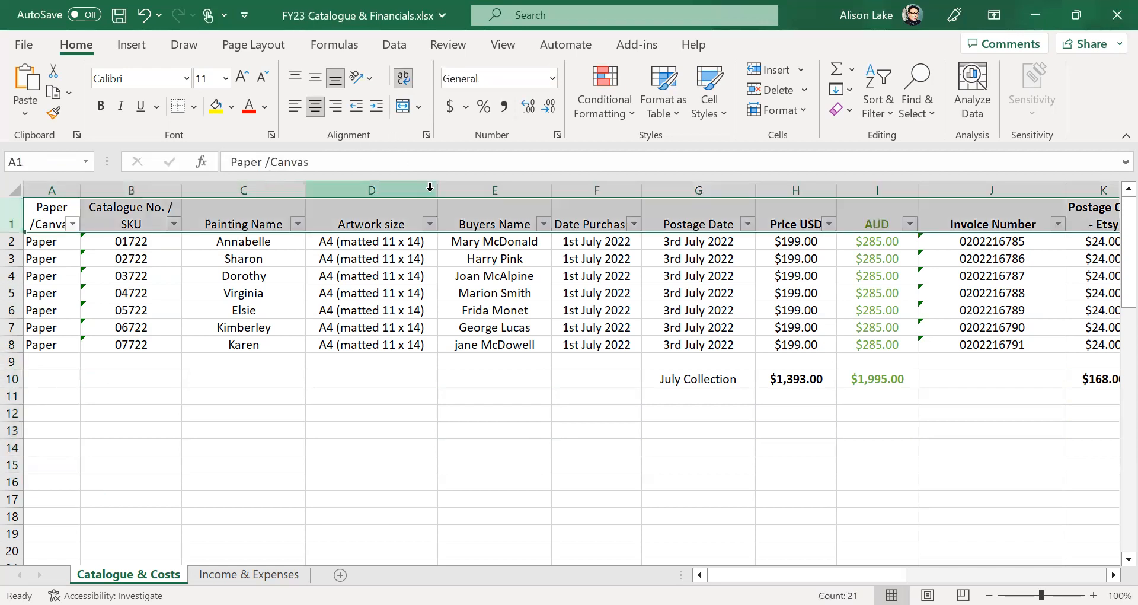
{"action": "left_click", "coordinate": [218, 465]}
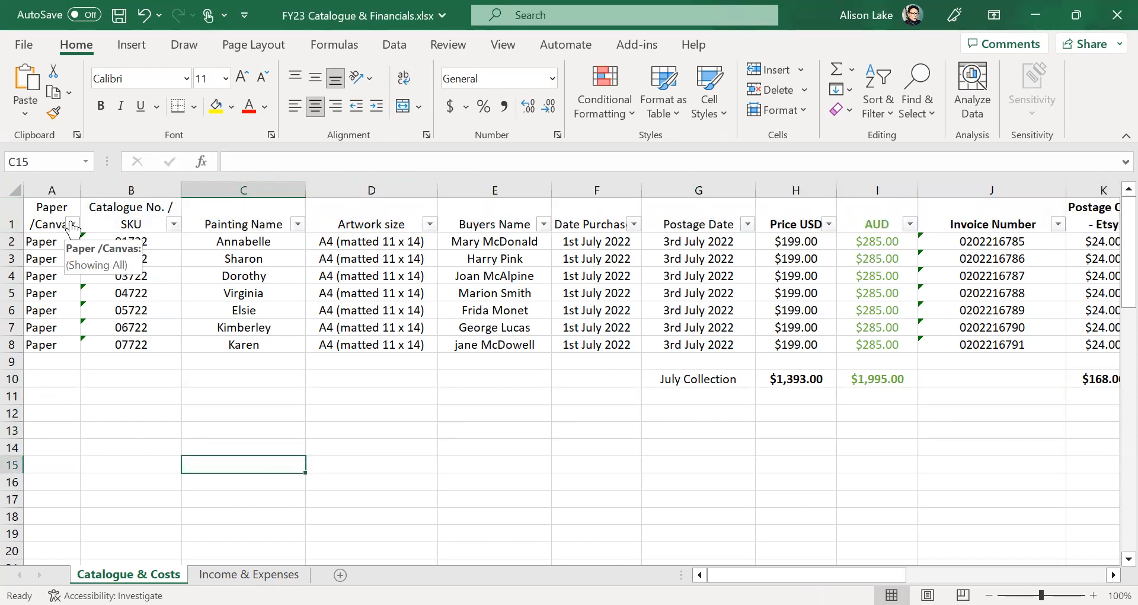
- Enter Canvas in cells A9 and A10, then bring up the Paper /Canvas column filter
{"action": "left_click", "coordinate": [44, 363]}
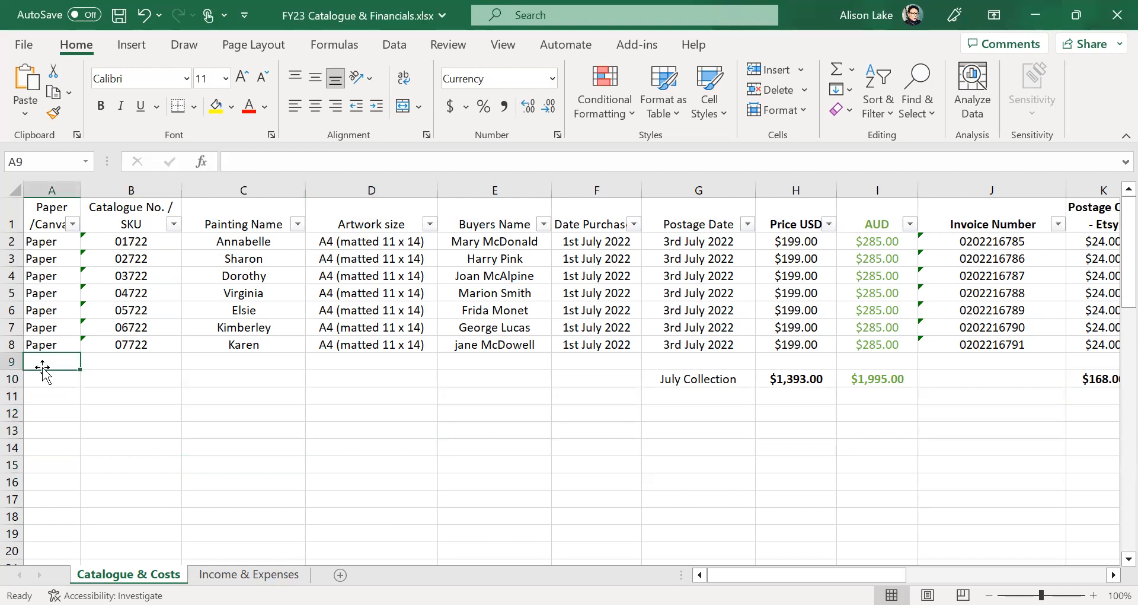
{"action": "type", "text": "Canvas"}
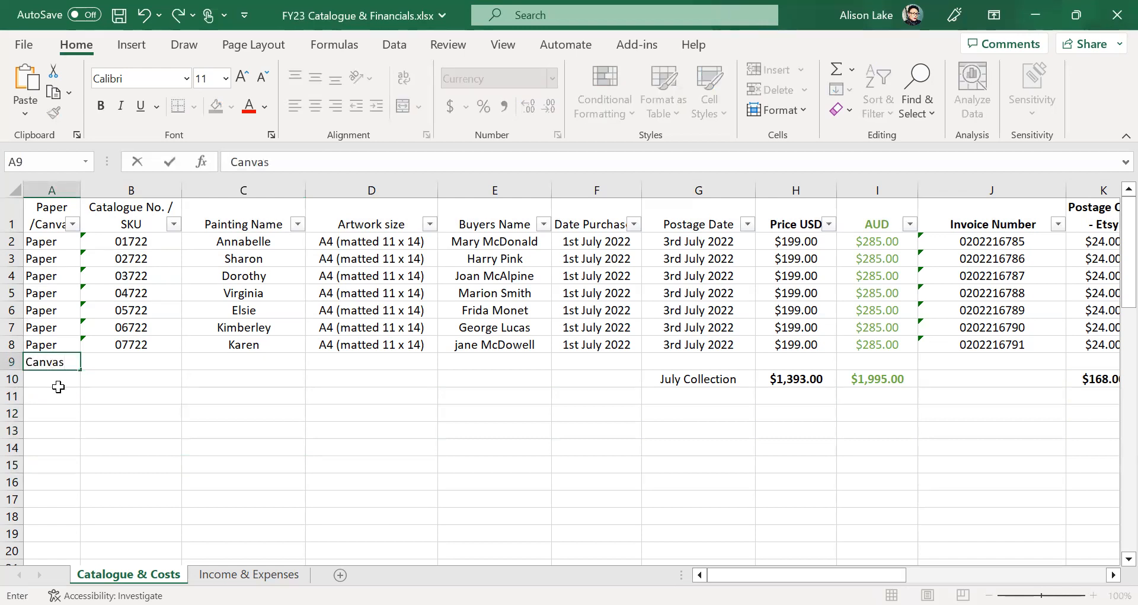
{"action": "left_click", "coordinate": [58, 380]}
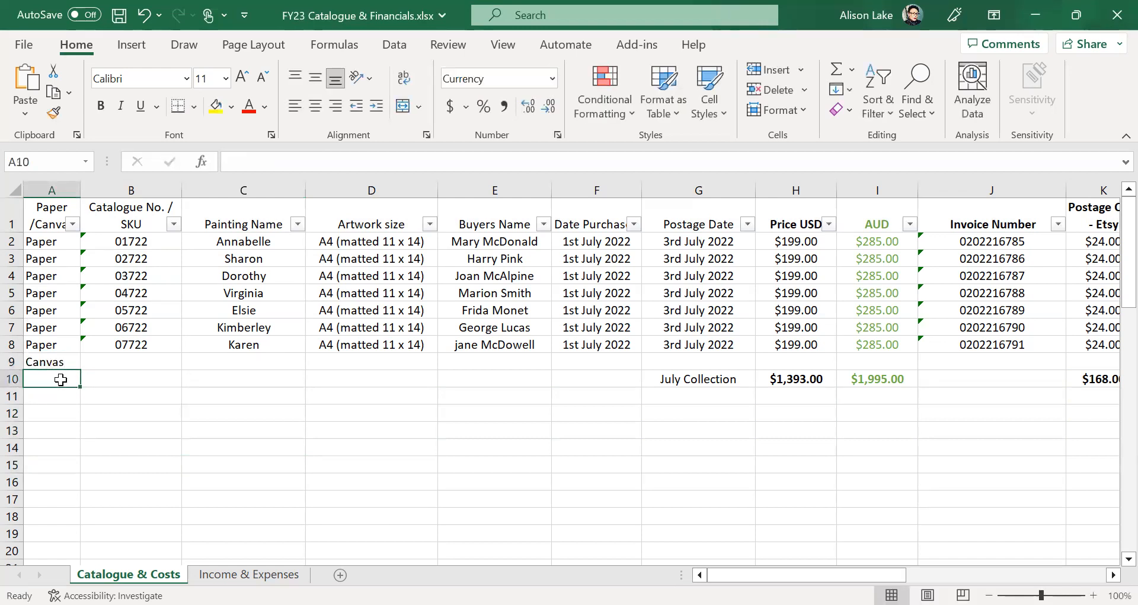
{"action": "type", "text": "Canvas"}
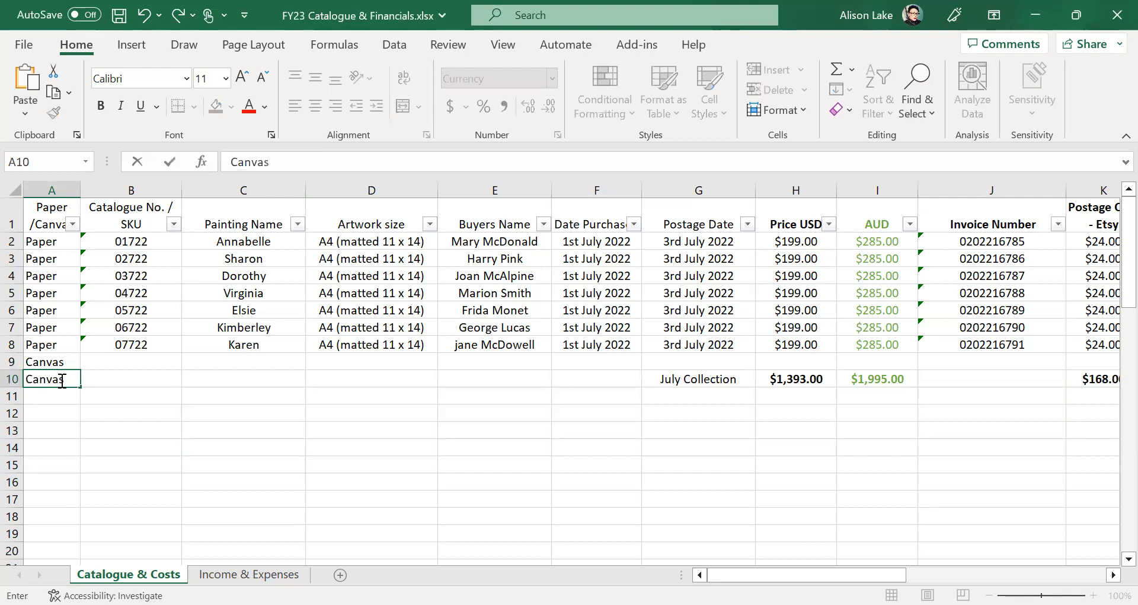
{"action": "left_click", "coordinate": [141, 392]}
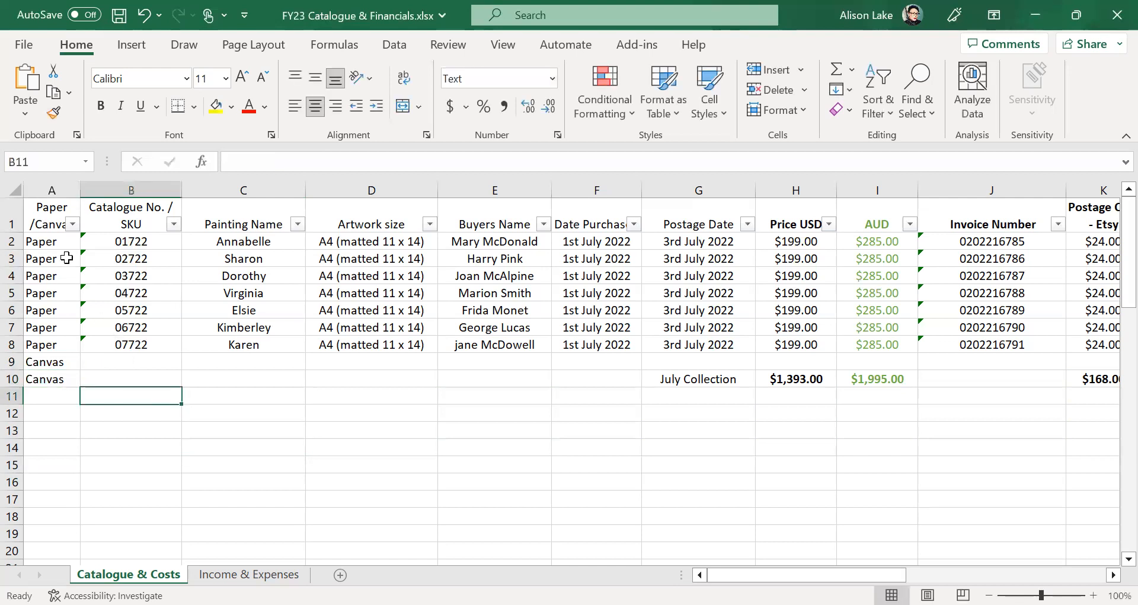
{"action": "left_click", "coordinate": [76, 230]}
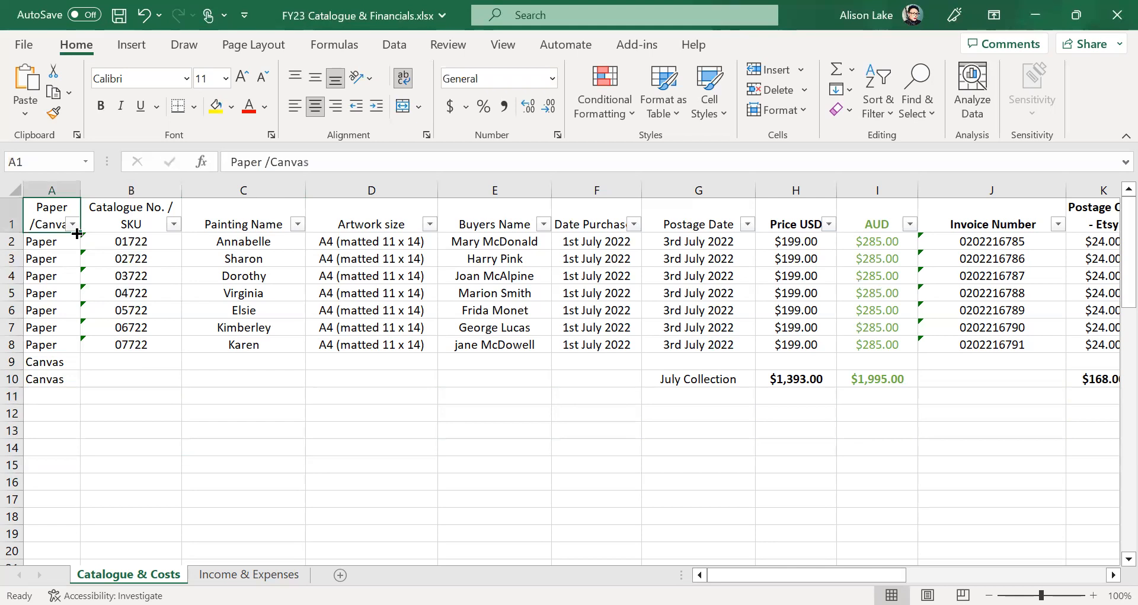
{"action": "left_click", "coordinate": [72, 223]}
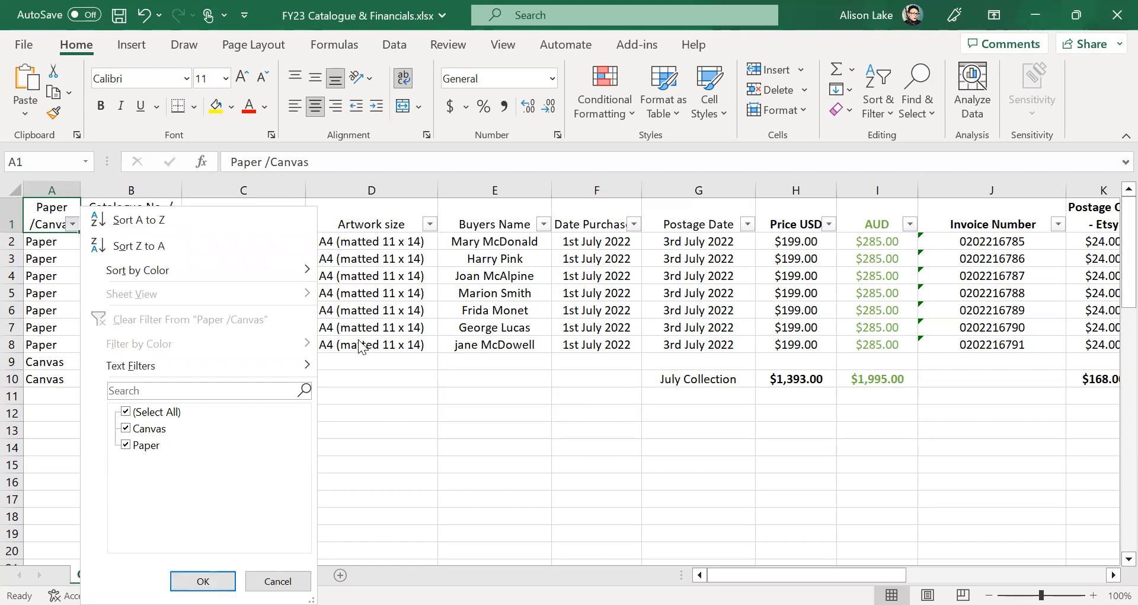
- Filter the Paper /Canvas column to show only Paper rows
{"action": "left_click", "coordinate": [592, 457]}
{"action": "left_click", "coordinate": [73, 223]}
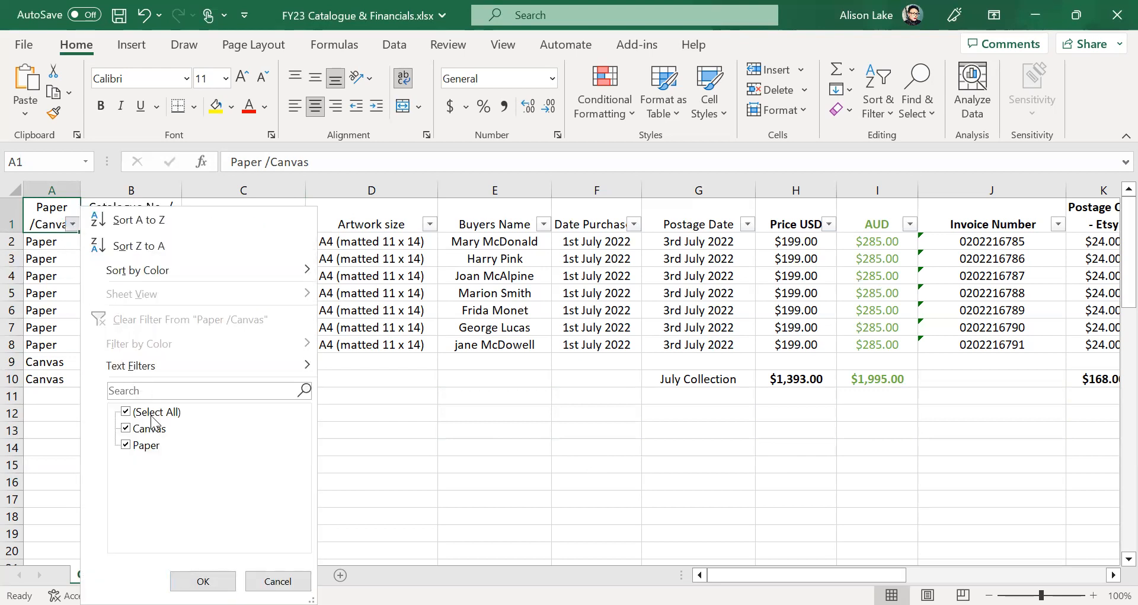
{"action": "left_click", "coordinate": [156, 410]}
{"action": "left_click", "coordinate": [143, 445]}
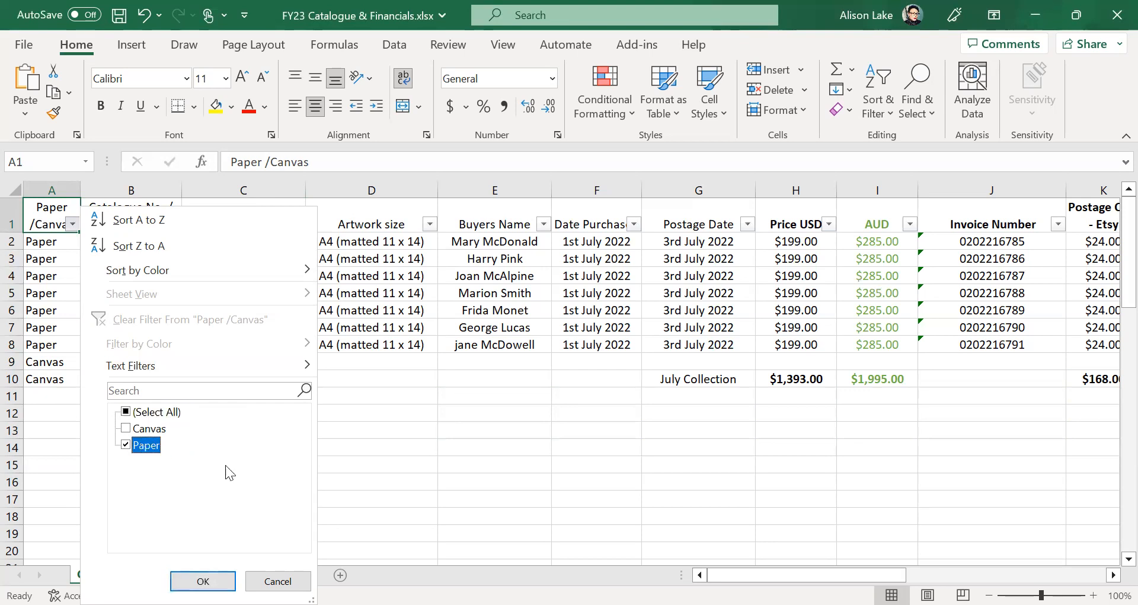
{"action": "left_click", "coordinate": [203, 581]}
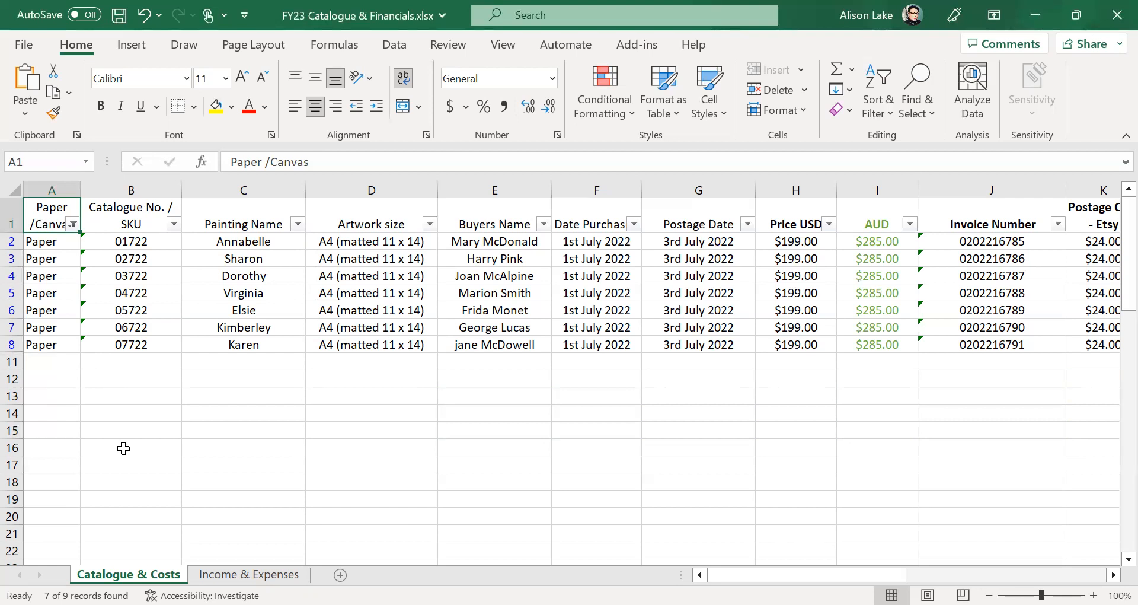
- Change the filter to show only Canvas rows
{"action": "left_click", "coordinate": [73, 224]}
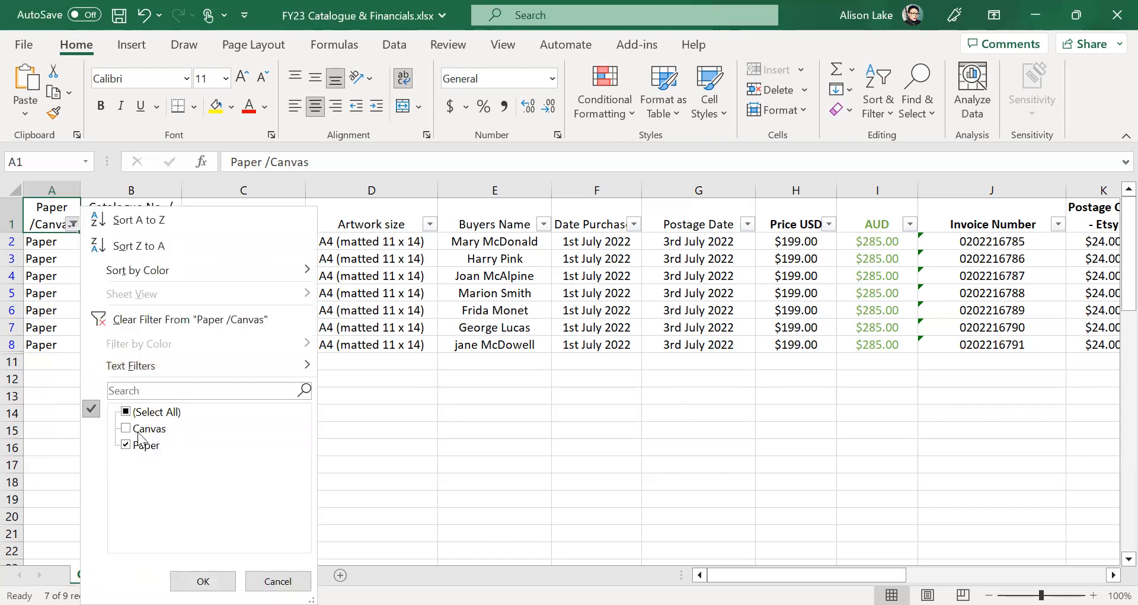
{"action": "left_click", "coordinate": [138, 430]}
{"action": "left_click", "coordinate": [141, 446]}
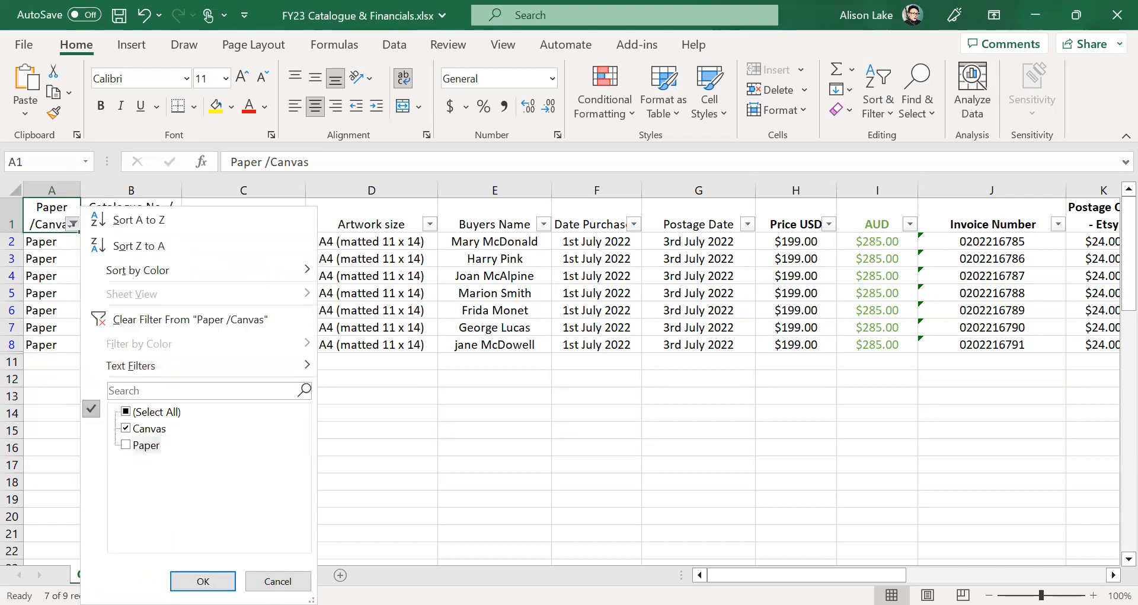
{"action": "left_click", "coordinate": [203, 580]}
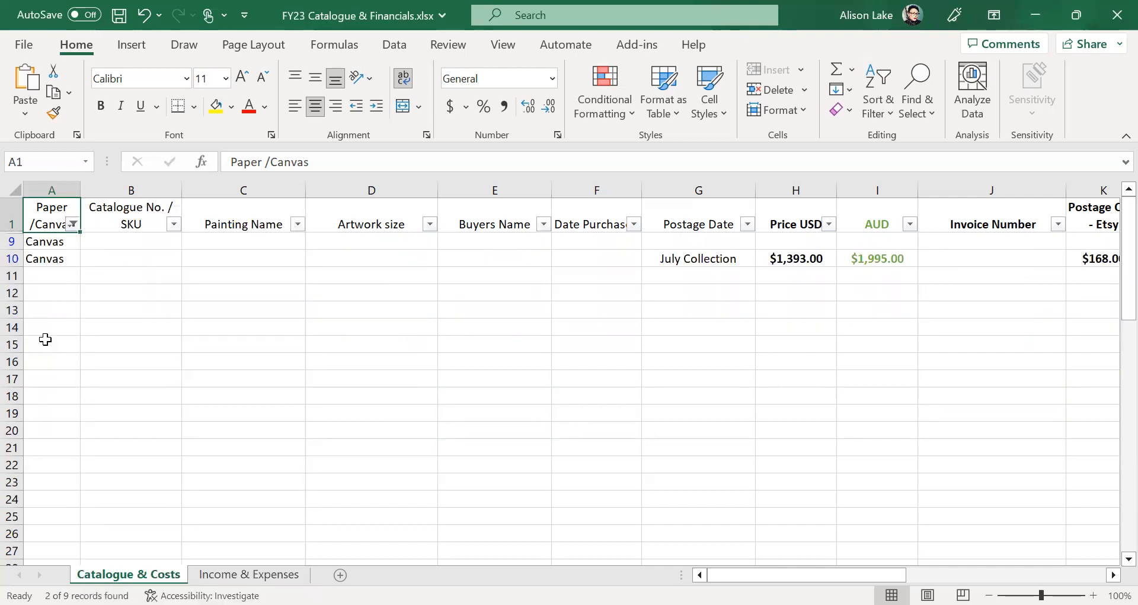
- Re-select all values so every row shows, then open the Artwork size filter
{"action": "left_click", "coordinate": [72, 224]}
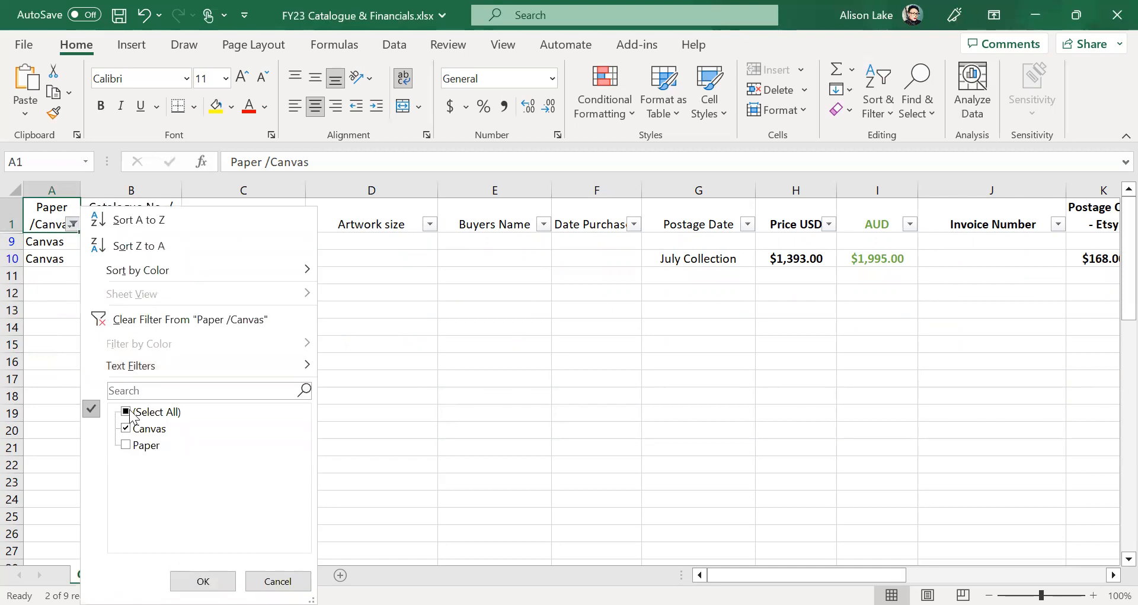
{"action": "left_click", "coordinate": [136, 409]}
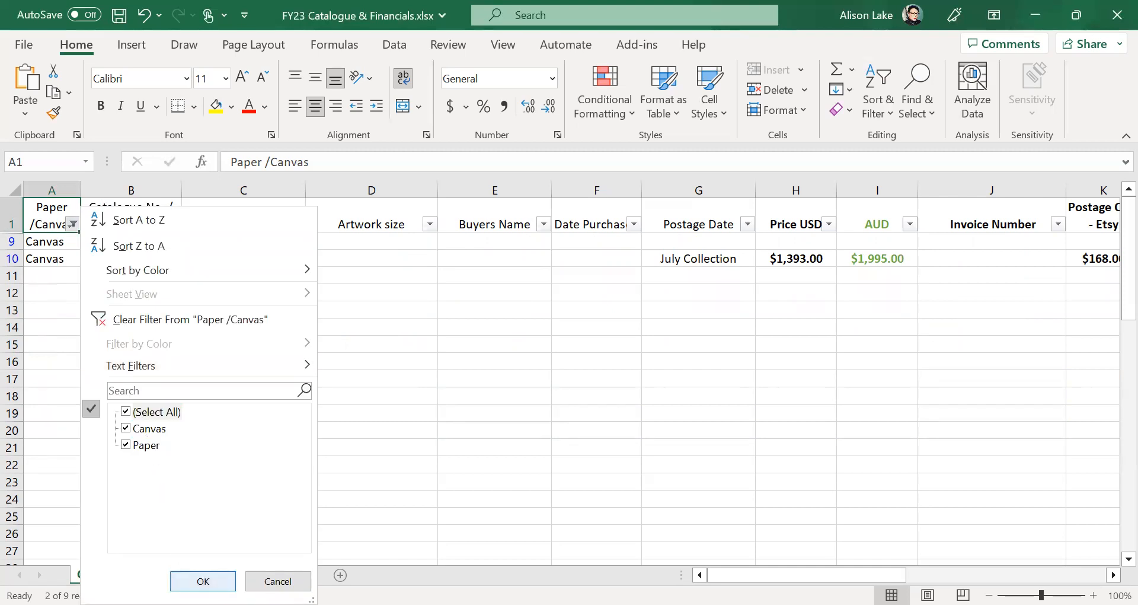
{"action": "key", "text": "Return"}
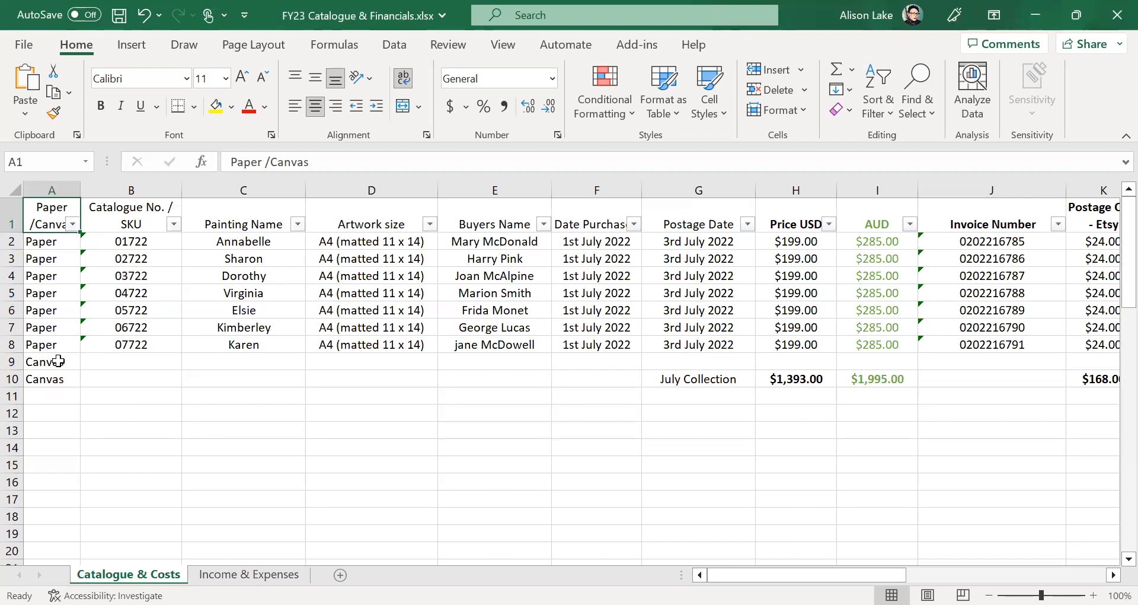
{"action": "left_click", "coordinate": [430, 224]}
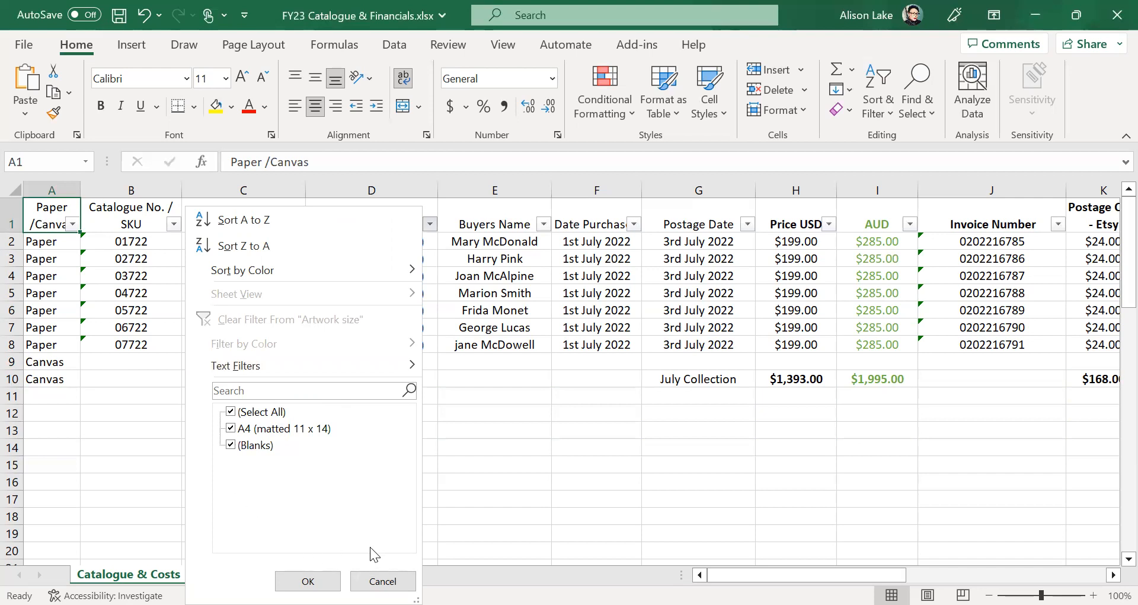
- Cancel the Artwork size filter unchanged and select the painting names Annabelle through Karen
{"action": "left_click", "coordinate": [382, 580]}
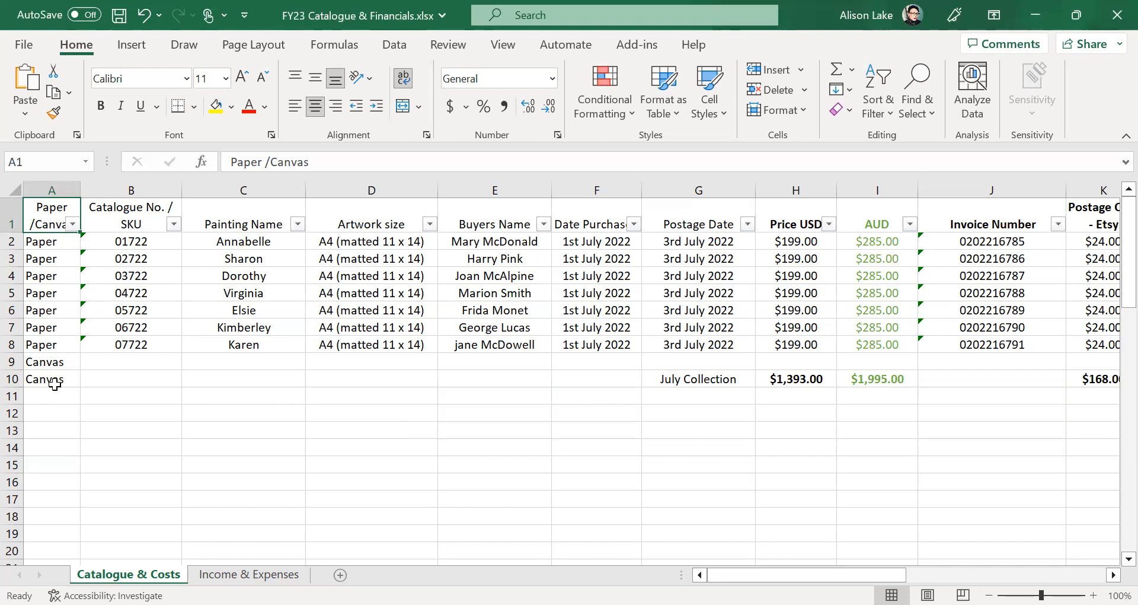
{"action": "left_click_drag", "start_coordinate": [131, 240], "coordinate": [136, 369]}
{"action": "left_click", "coordinate": [272, 446]}
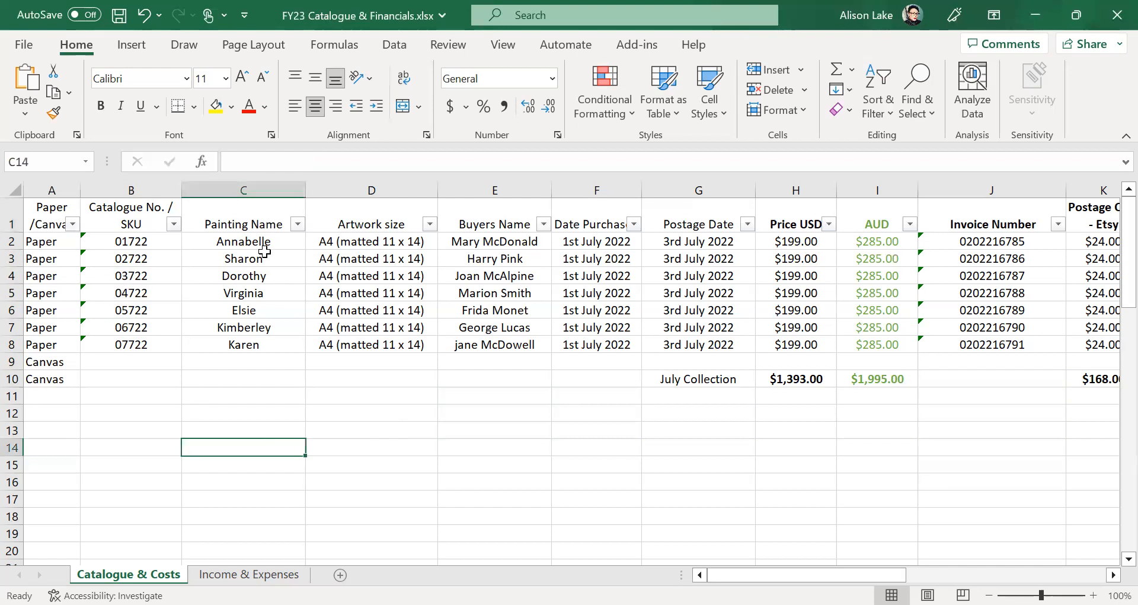
{"action": "left_click_drag", "start_coordinate": [266, 240], "coordinate": [259, 343]}
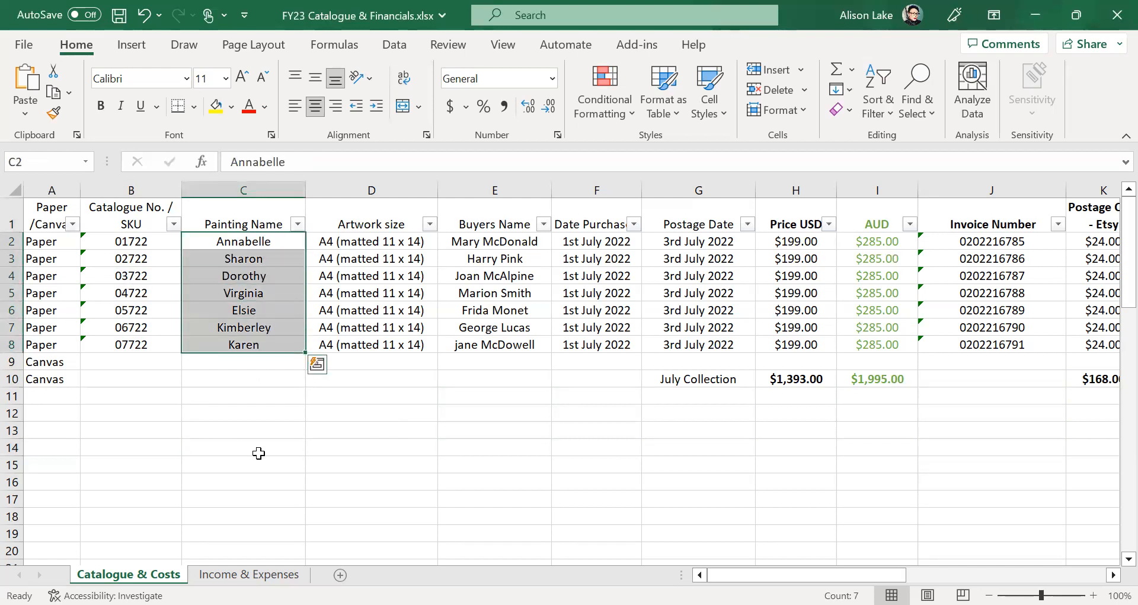
{"action": "left_click", "coordinate": [284, 499]}
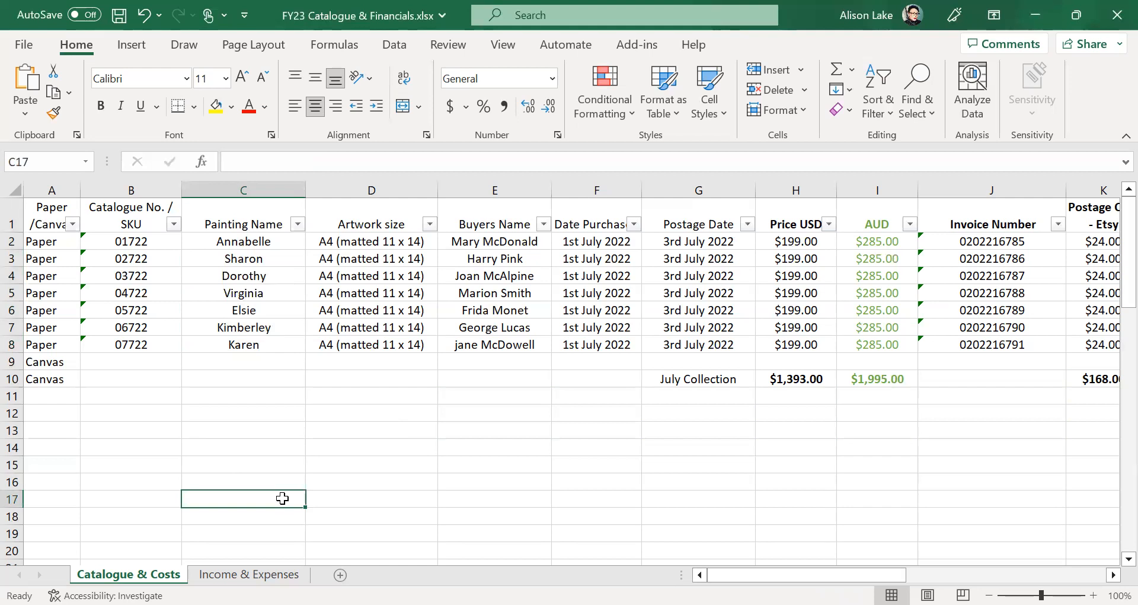
{"action": "left_click_drag", "start_coordinate": [275, 241], "coordinate": [272, 326]}
{"action": "left_click", "coordinate": [266, 413]}
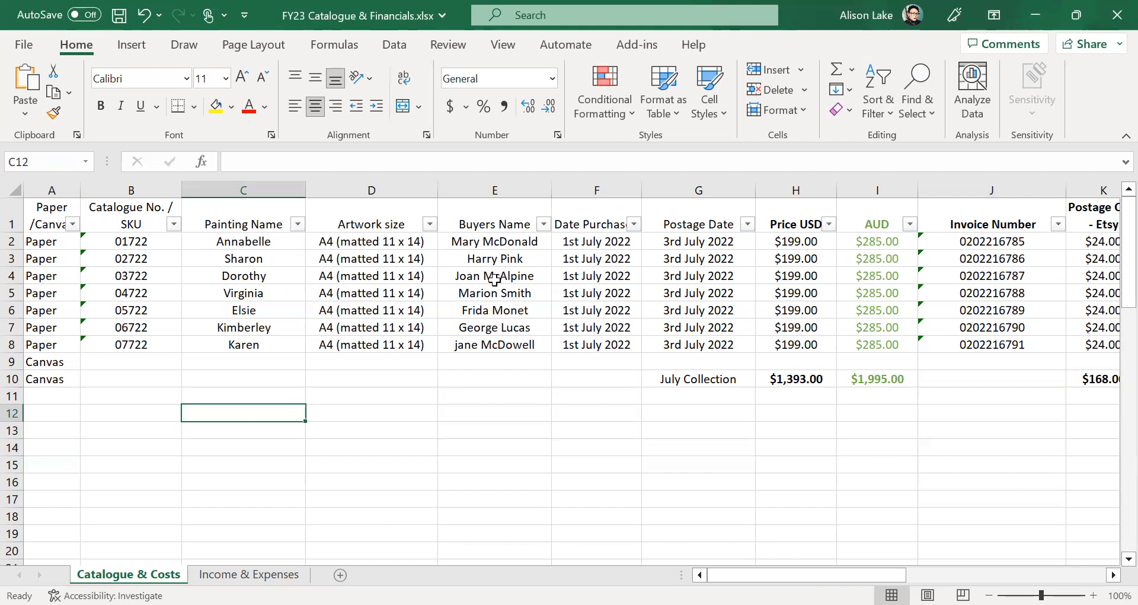
- Select all of column F, Date Purchased, after briefly selecting the buyers' names
{"action": "left_click_drag", "start_coordinate": [507, 240], "coordinate": [508, 346]}
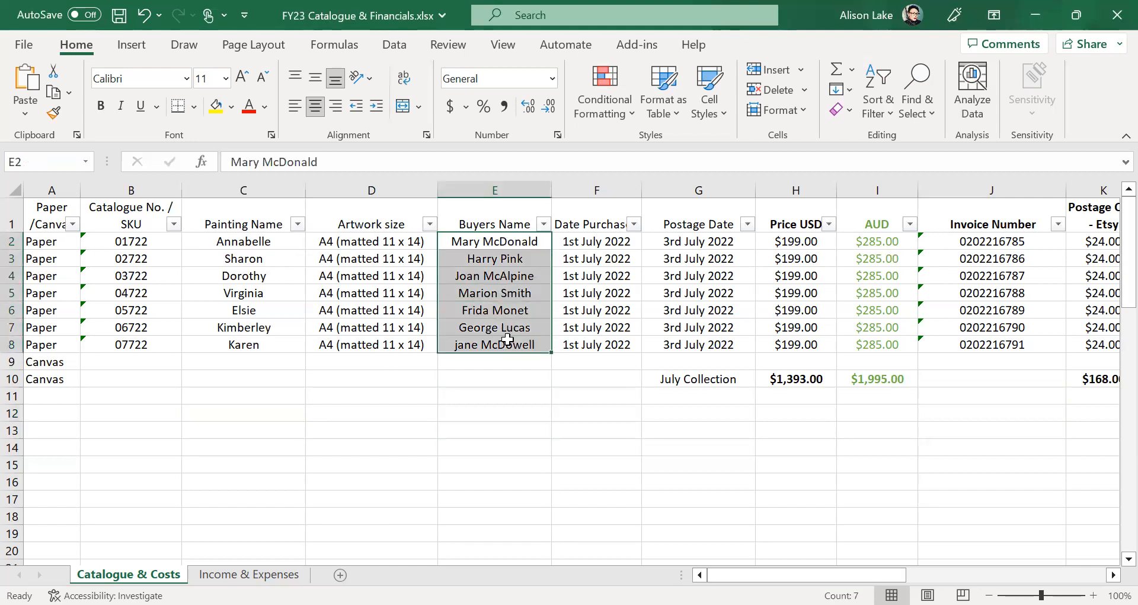
{"action": "left_click", "coordinate": [499, 416]}
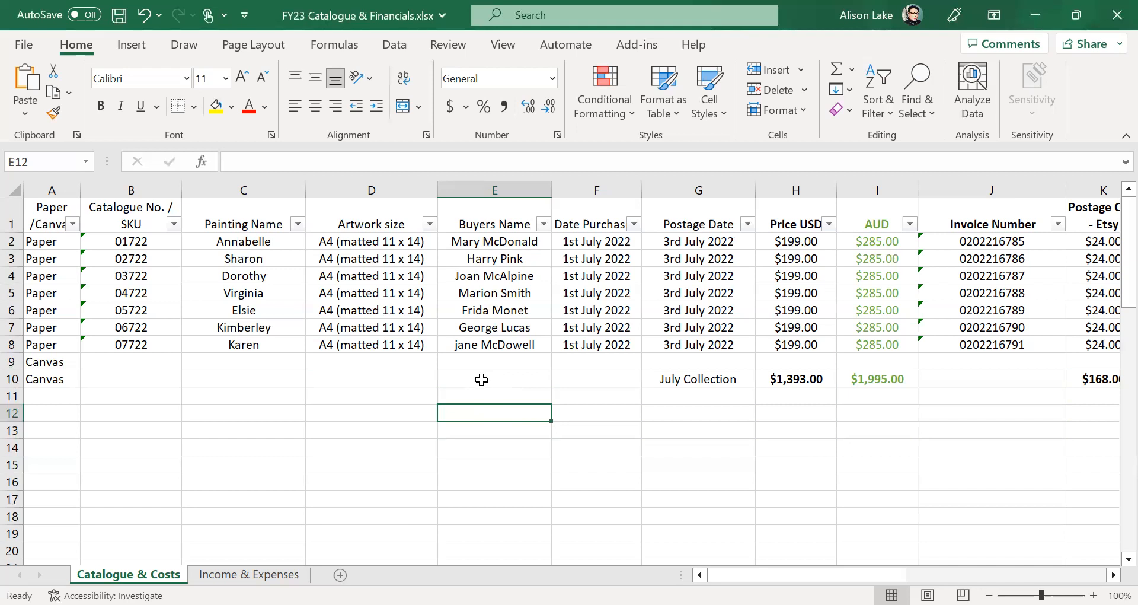
{"action": "left_click", "coordinate": [503, 363]}
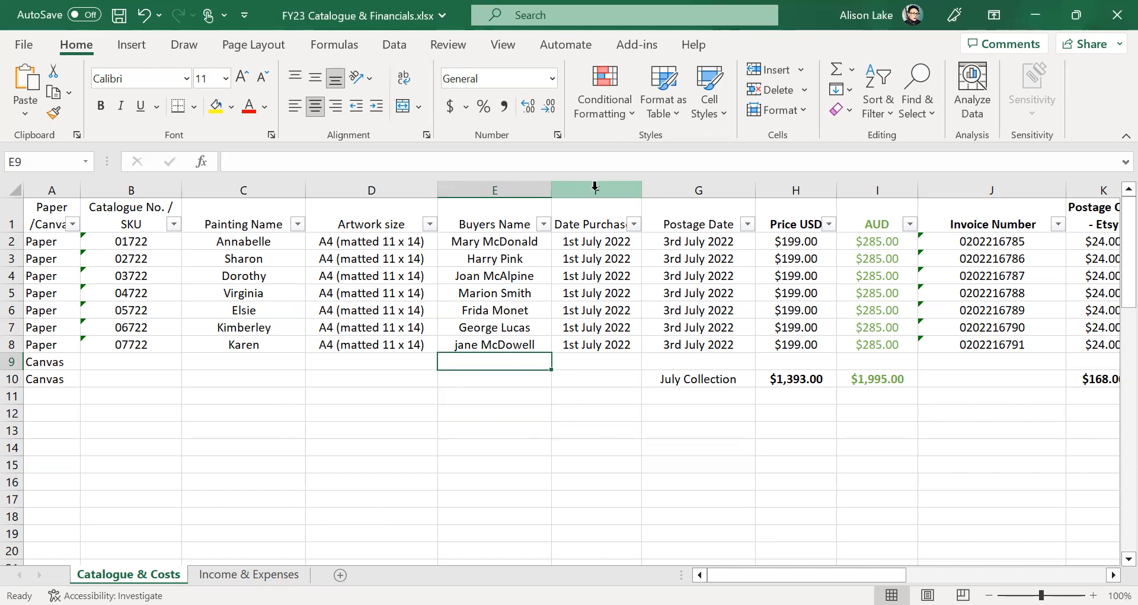
{"action": "left_click", "coordinate": [549, 414]}
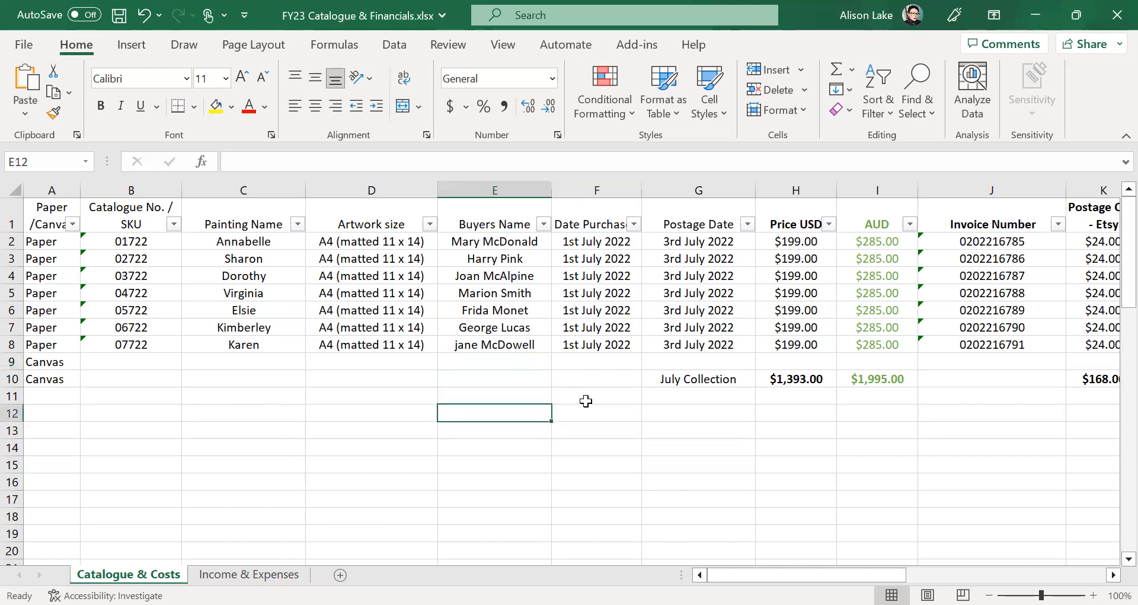
{"action": "left_click", "coordinate": [584, 401]}
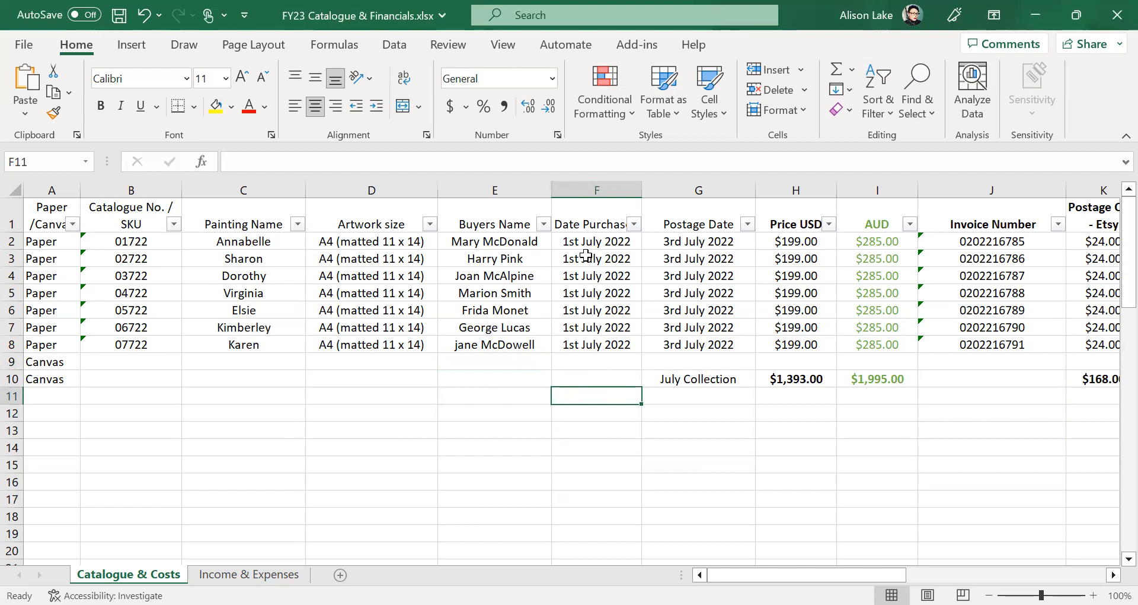
{"action": "left_click", "coordinate": [597, 177]}
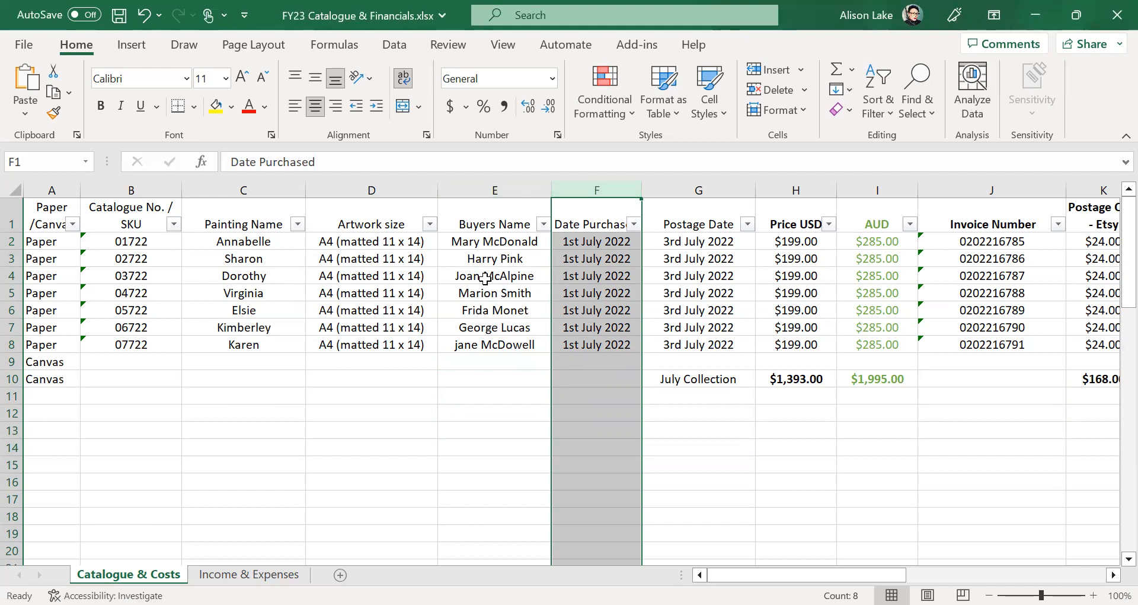
- Insert a blank column before the Date Purchased column
{"action": "left_click", "coordinate": [483, 187]}
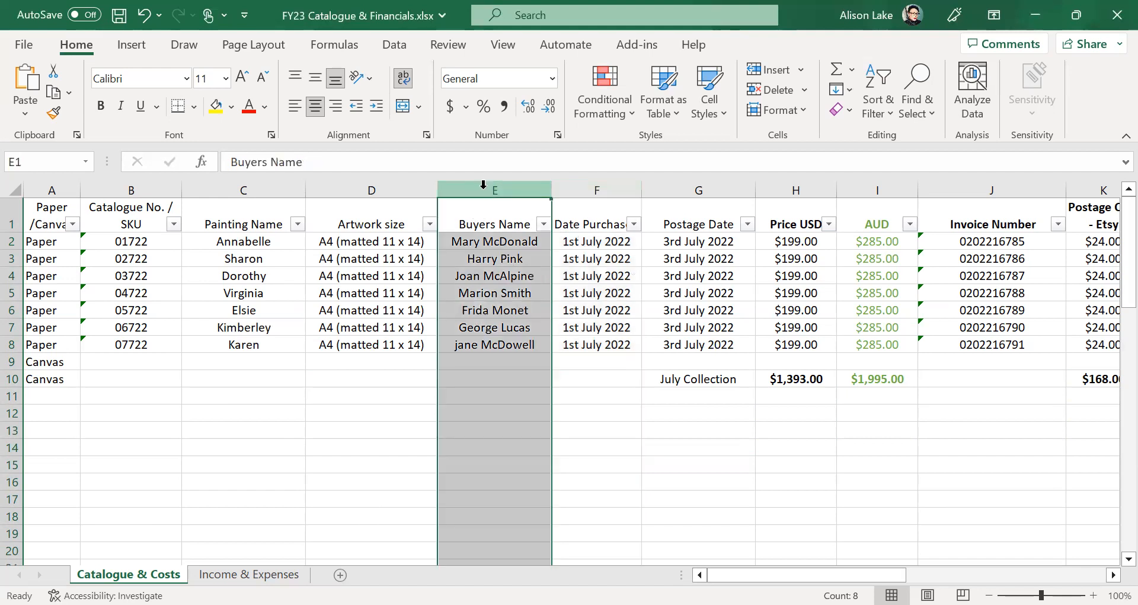
{"action": "left_click", "coordinate": [594, 184]}
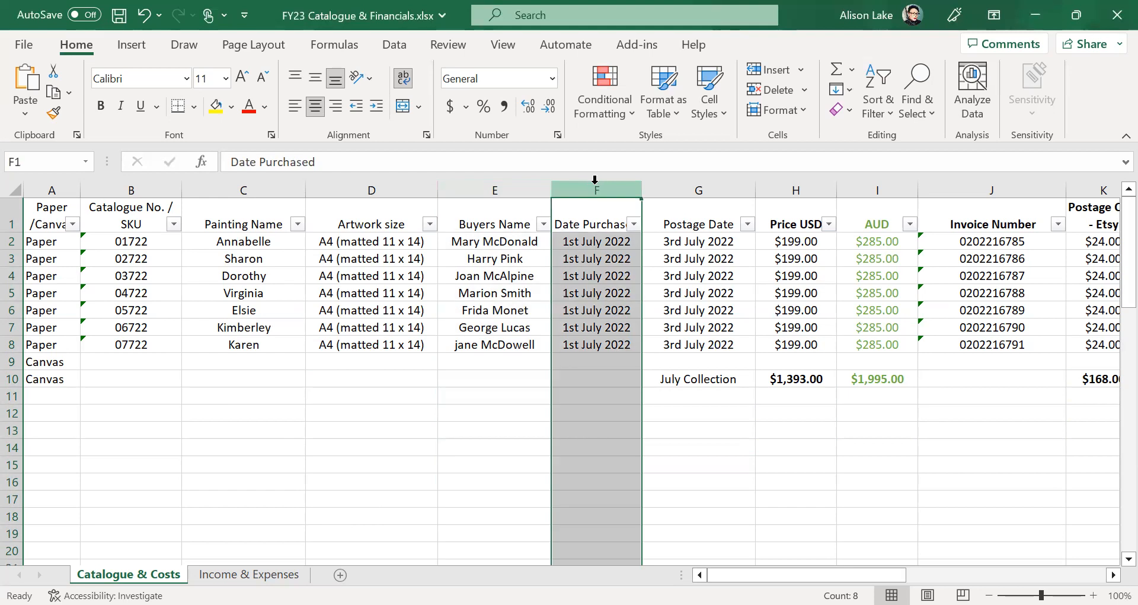
{"action": "left_click", "coordinate": [519, 187]}
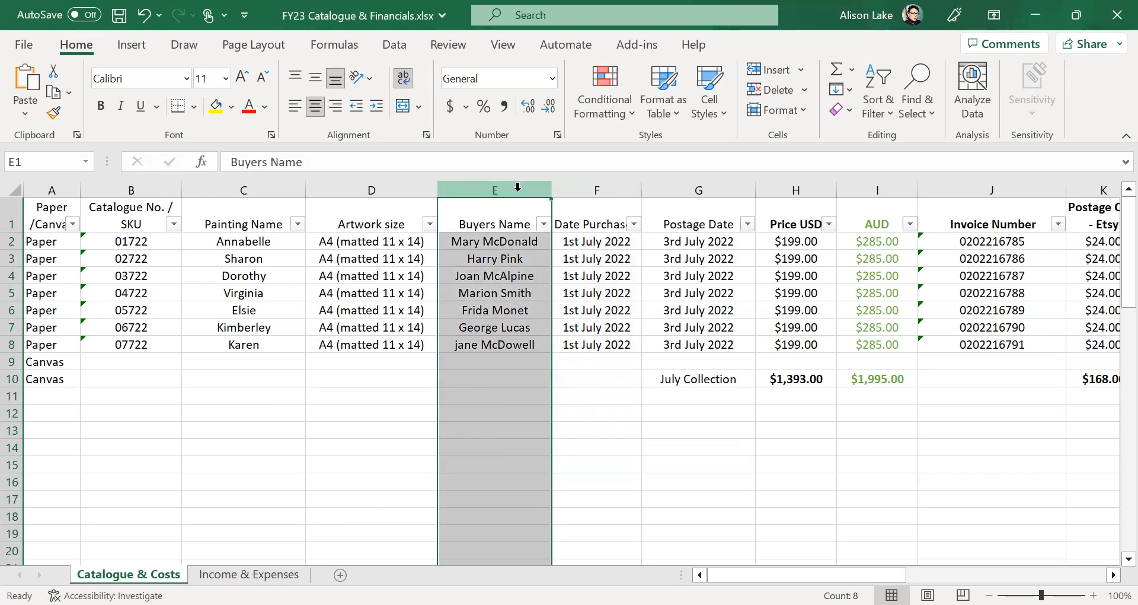
{"action": "left_click", "coordinate": [597, 188]}
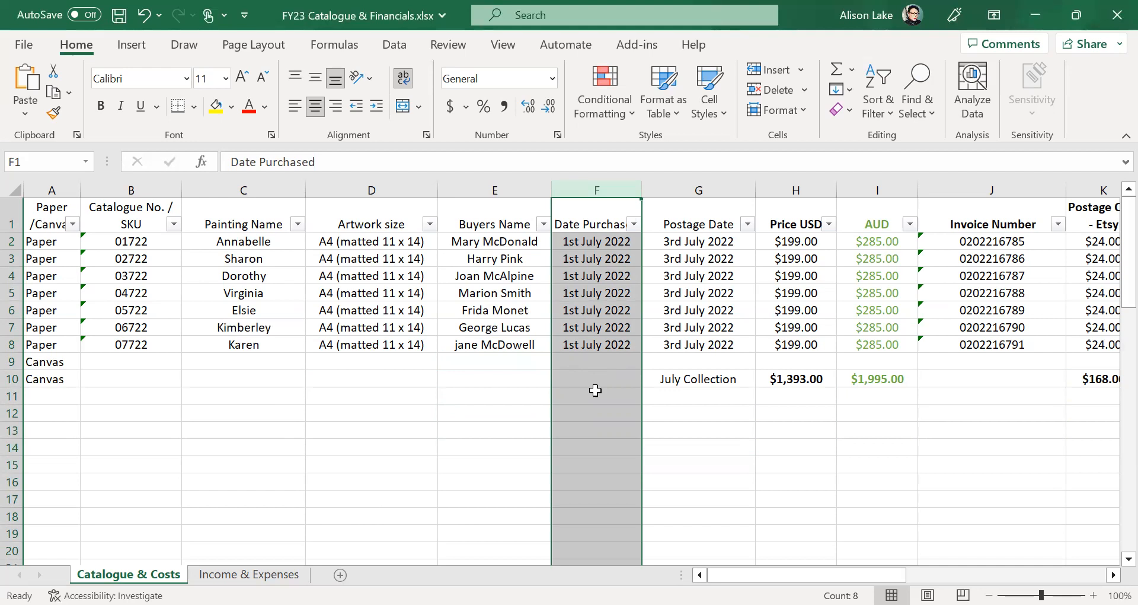
{"action": "right_click", "coordinate": [595, 391]}
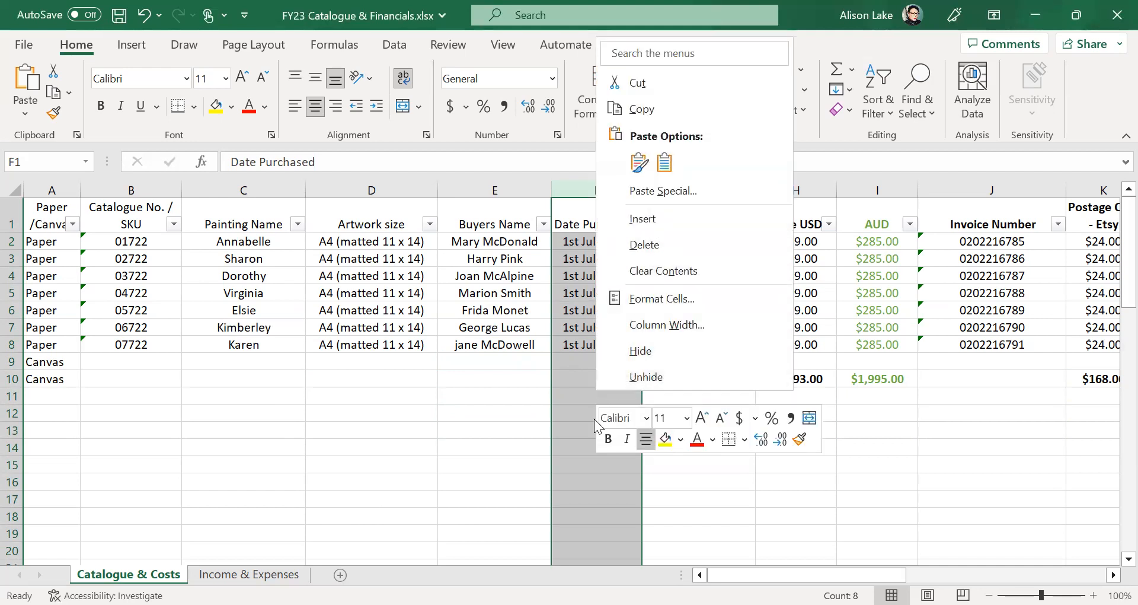
{"action": "key", "text": "Escape"}
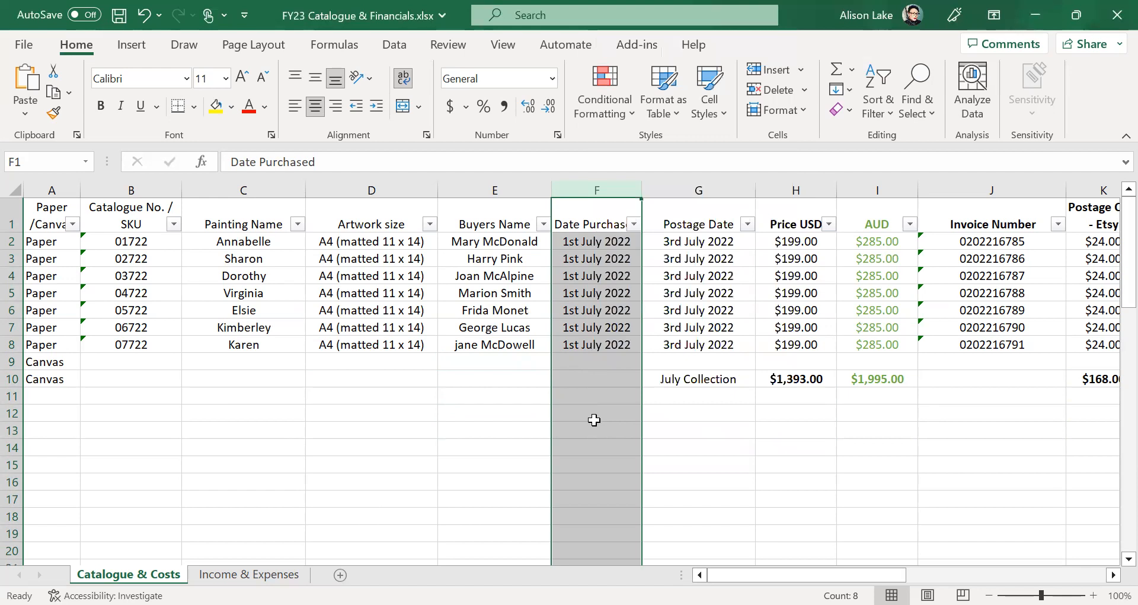
{"action": "right_click", "coordinate": [594, 420]}
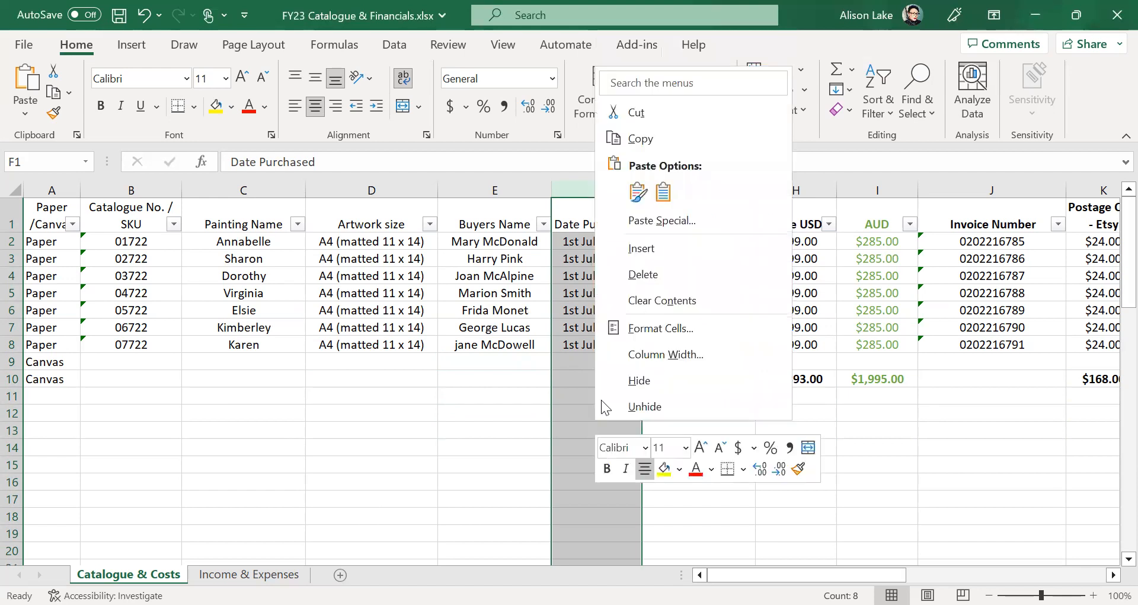
{"action": "left_click", "coordinate": [638, 252]}
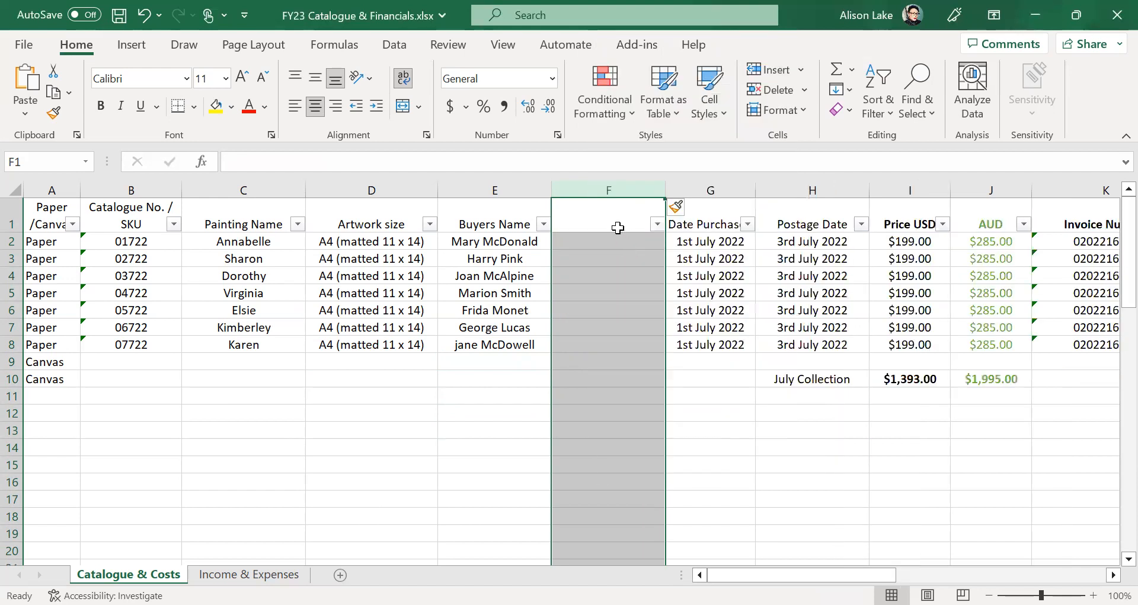
- Head the new column 'Email' and enter the first buyer's e-mail address in F2
{"action": "left_click", "coordinate": [617, 220]}
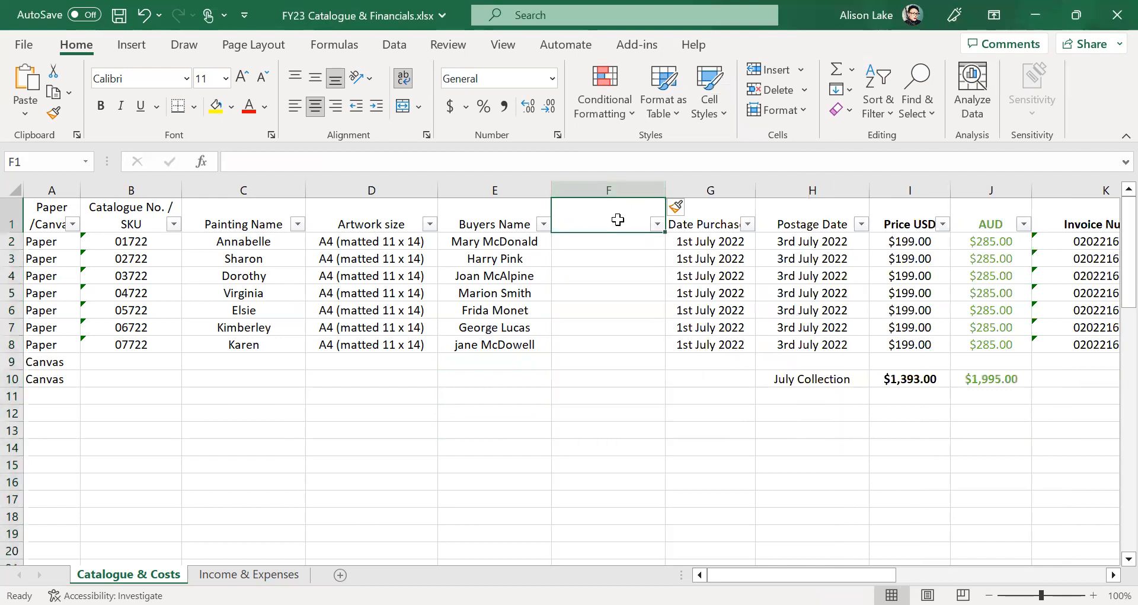
{"action": "type", "text": "Email"}
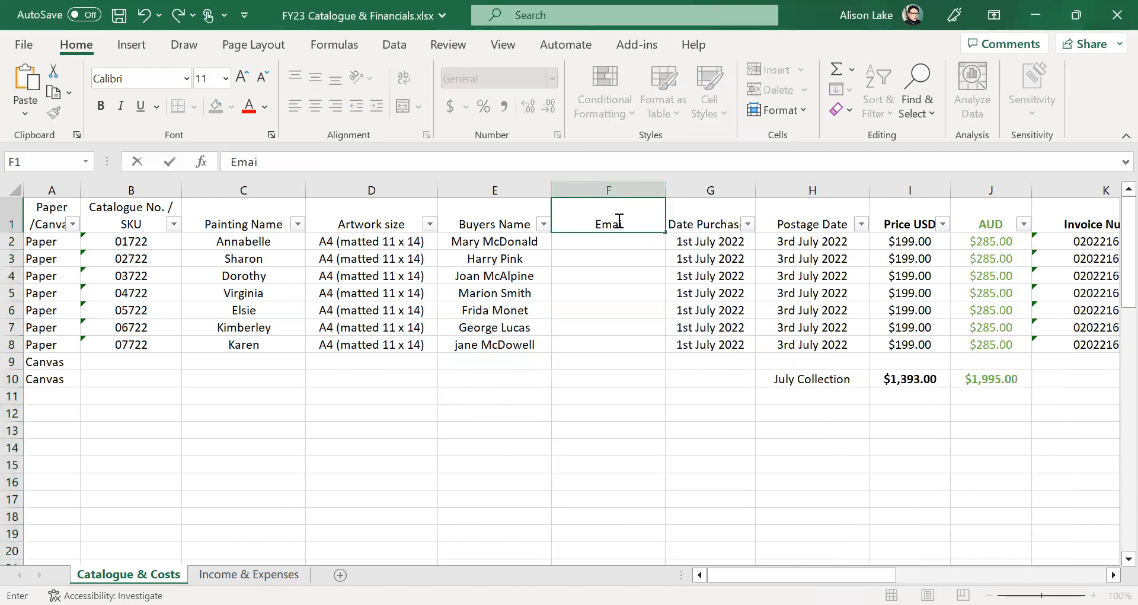
{"action": "left_click", "coordinate": [621, 365]}
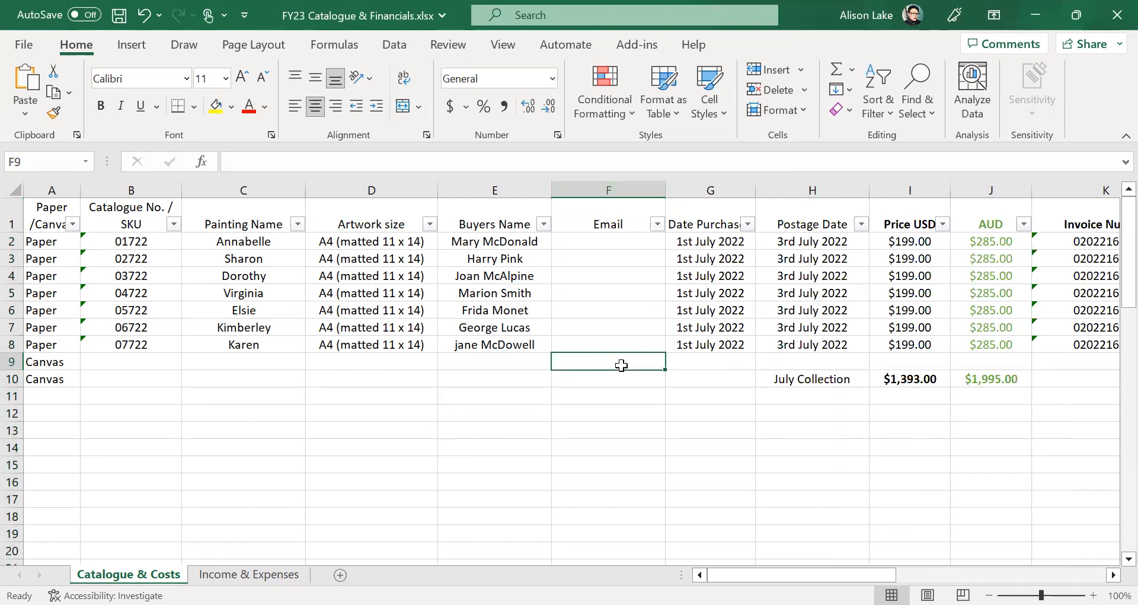
{"action": "left_click", "coordinate": [606, 237]}
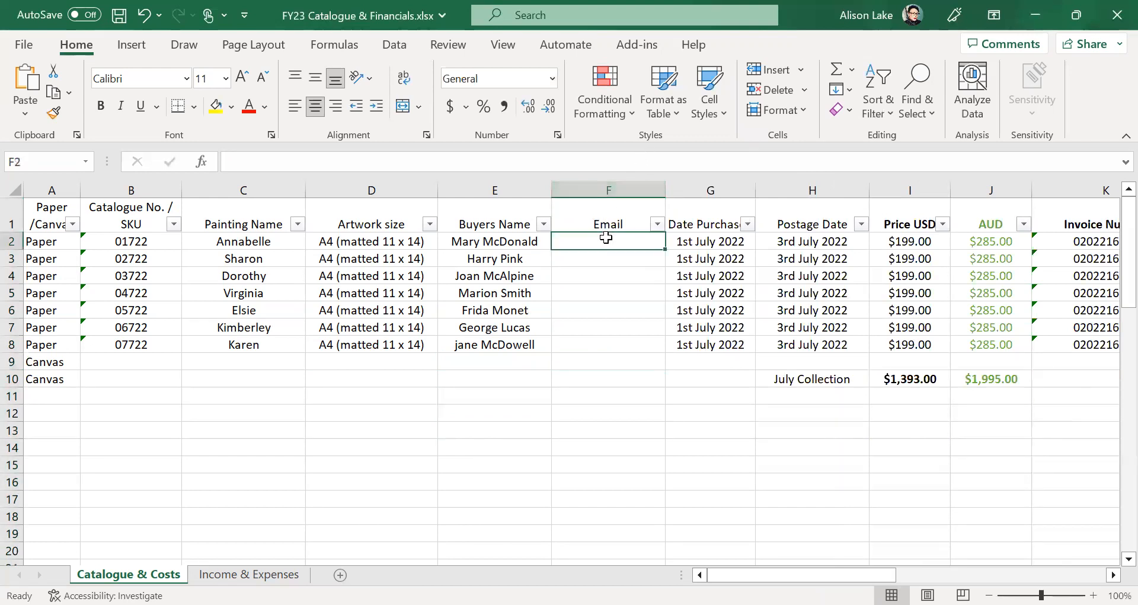
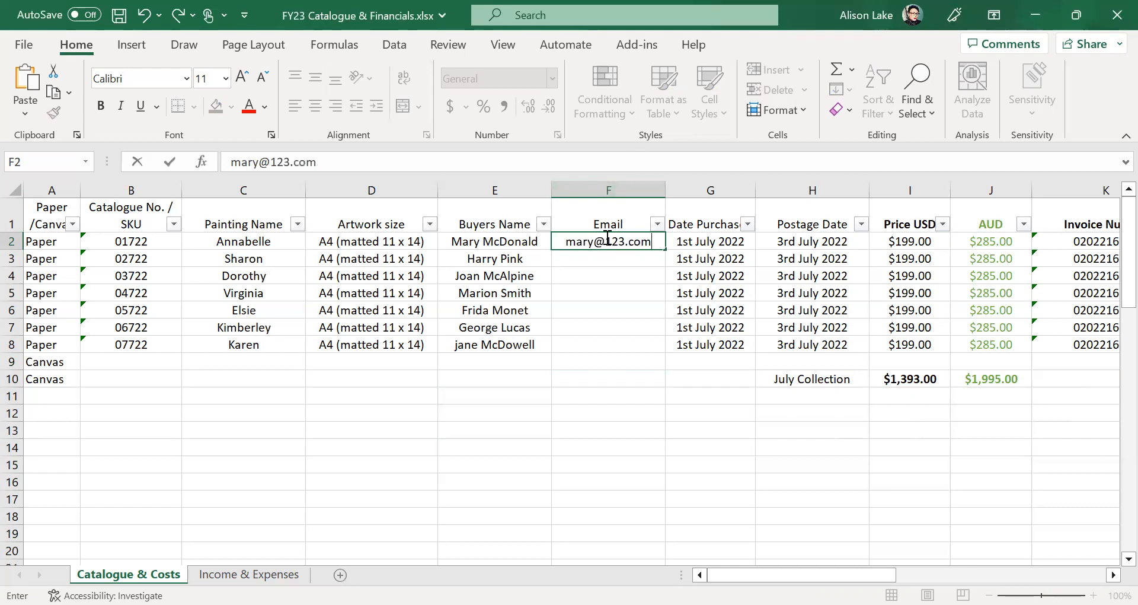
{"action": "left_click", "coordinate": [559, 432]}
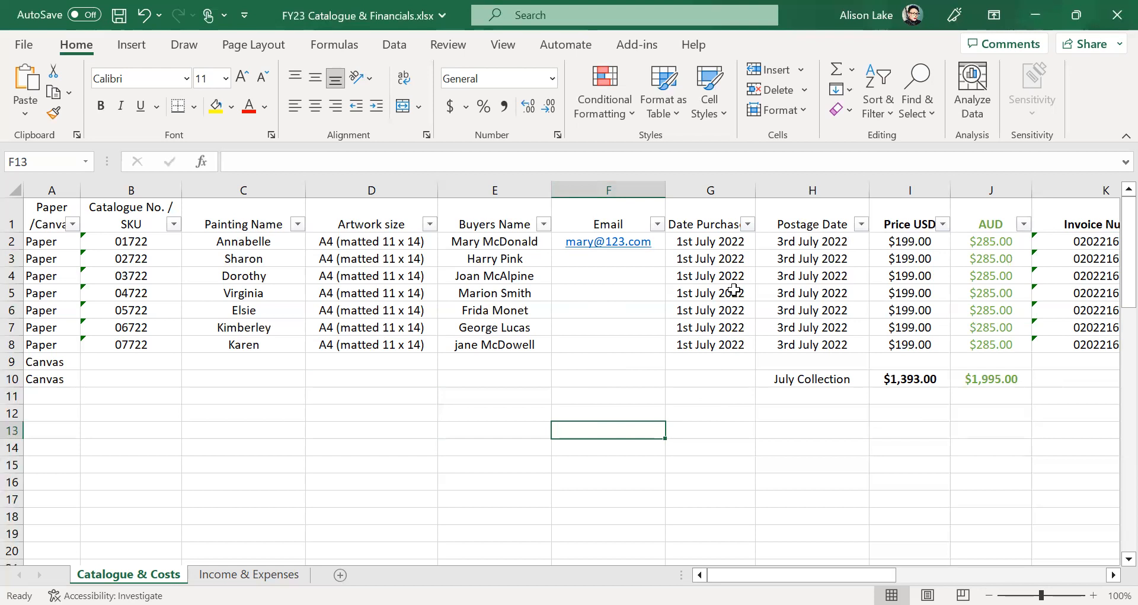
{"action": "left_click", "coordinate": [717, 239]}
{"action": "left_click_drag", "start_coordinate": [717, 239], "coordinate": [727, 336]}
{"action": "left_click", "coordinate": [713, 394]}
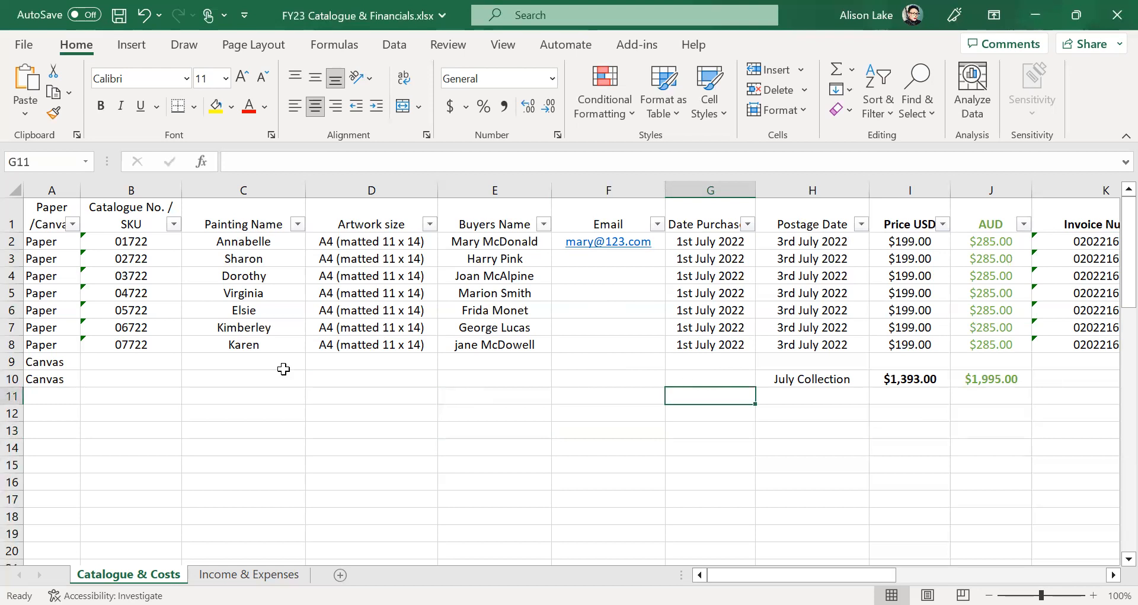
{"action": "left_click", "coordinate": [148, 241]}
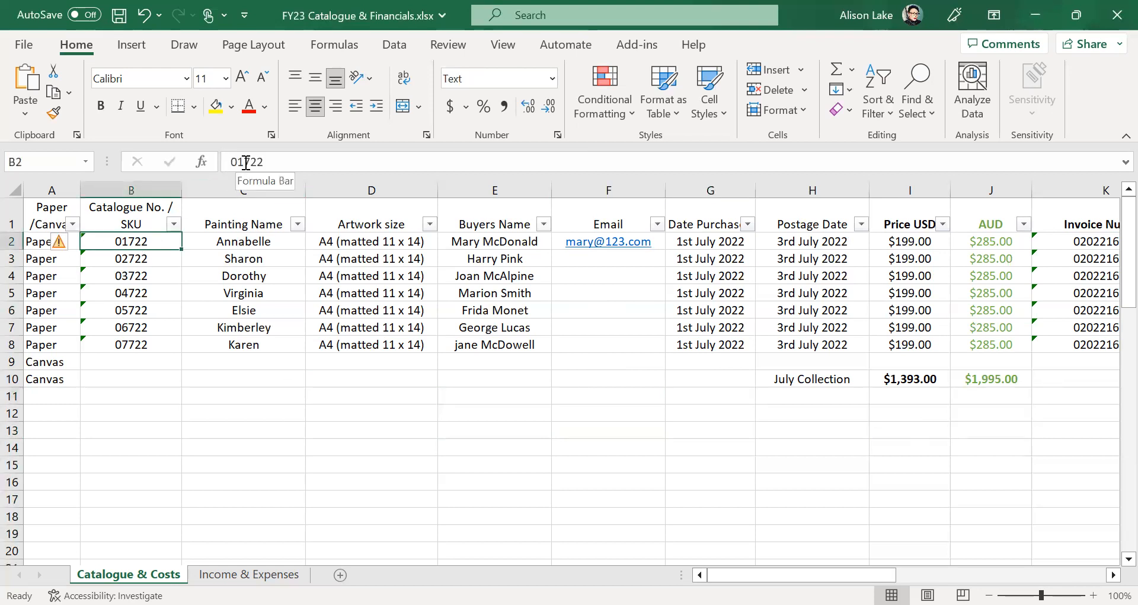
{"action": "left_click", "coordinate": [706, 379]}
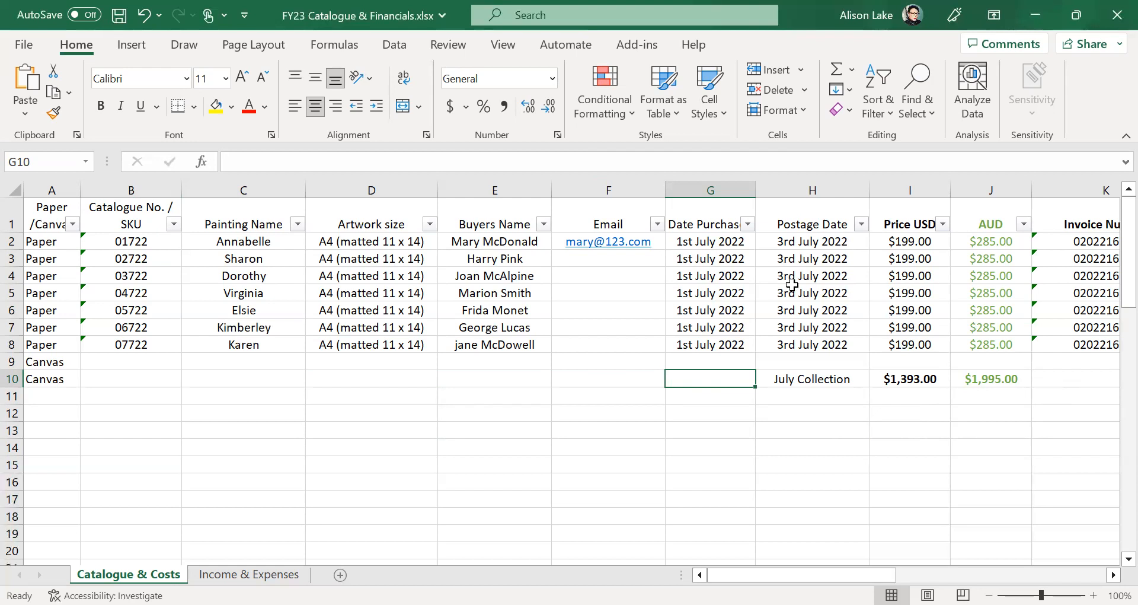
- Insert a 'Tracking Details' column before Price USD and enter the first sale's tracking number
{"action": "left_click", "coordinate": [901, 189]}
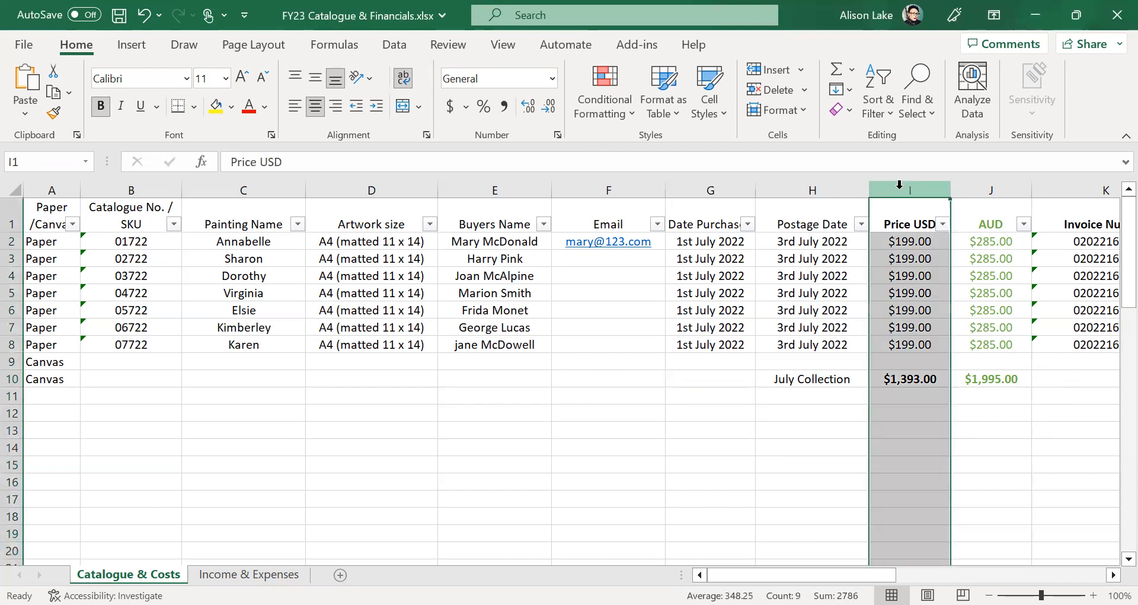
{"action": "right_click", "coordinate": [899, 185]}
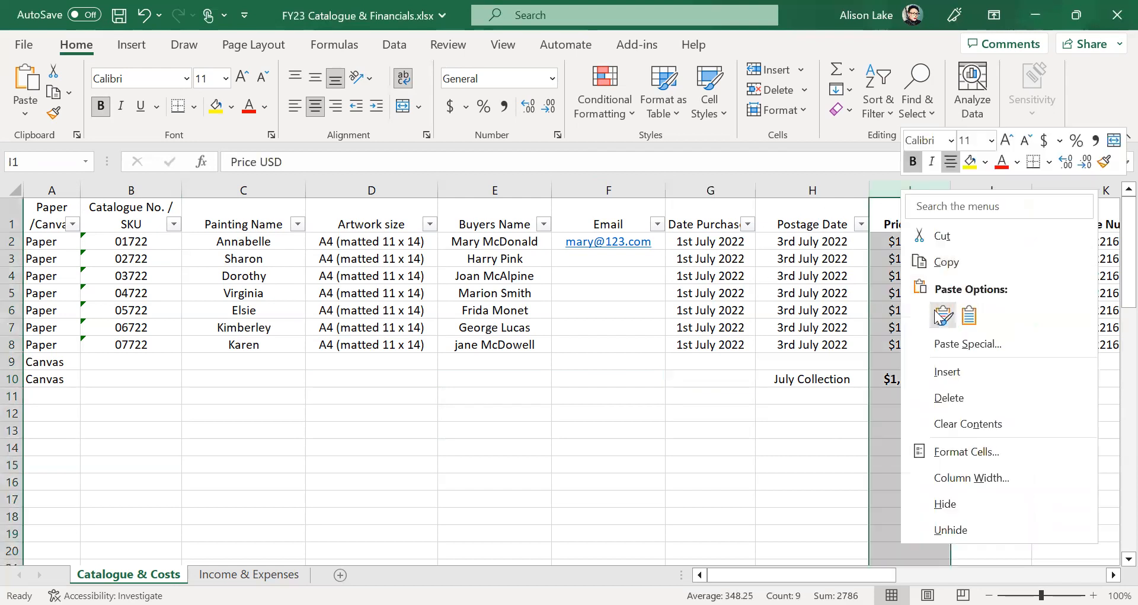
{"action": "left_click", "coordinate": [942, 376]}
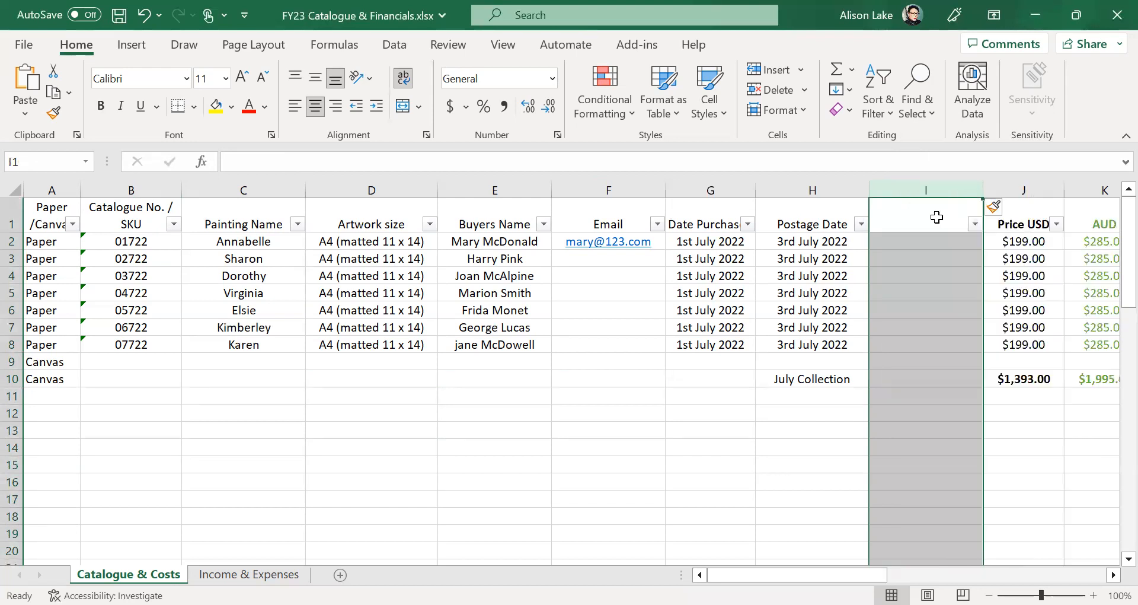
{"action": "type", "text": "Track"}
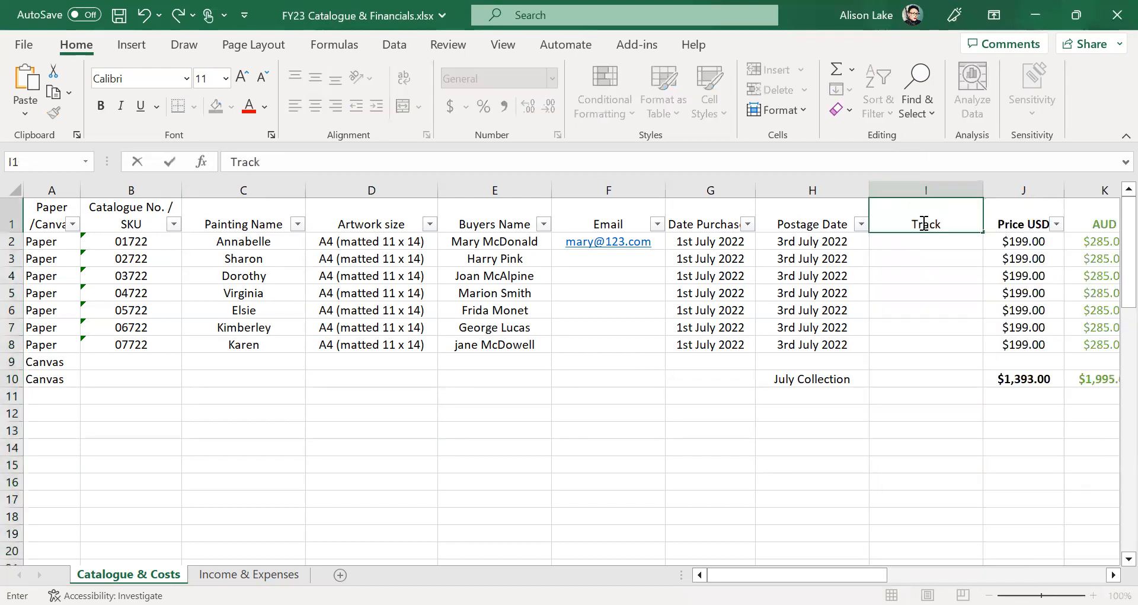
{"action": "type", "text": "ing Details"}
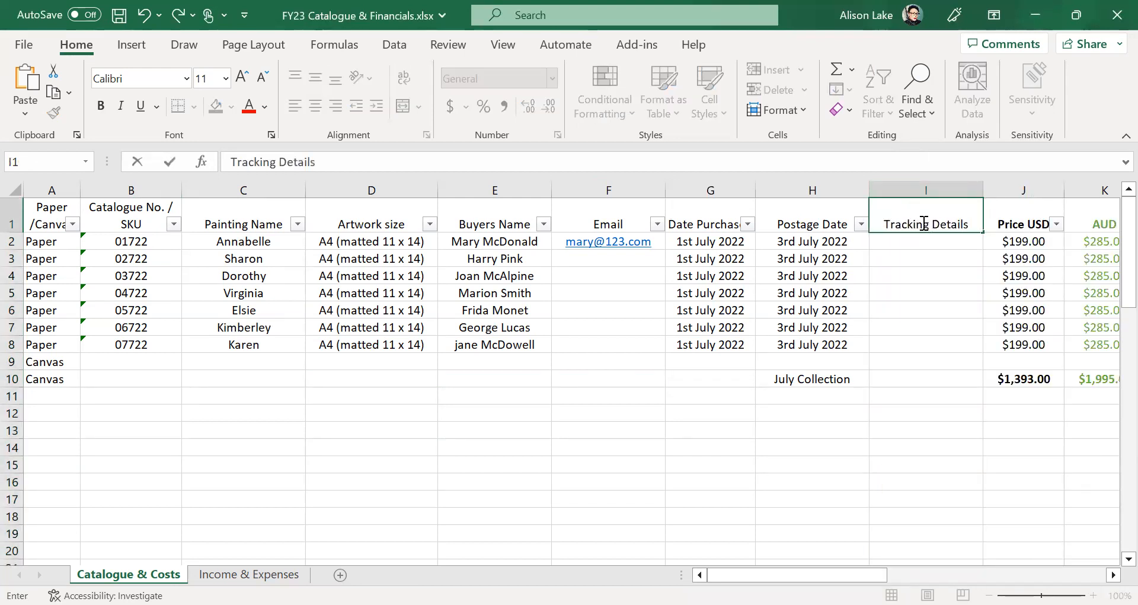
{"action": "left_click", "coordinate": [933, 244]}
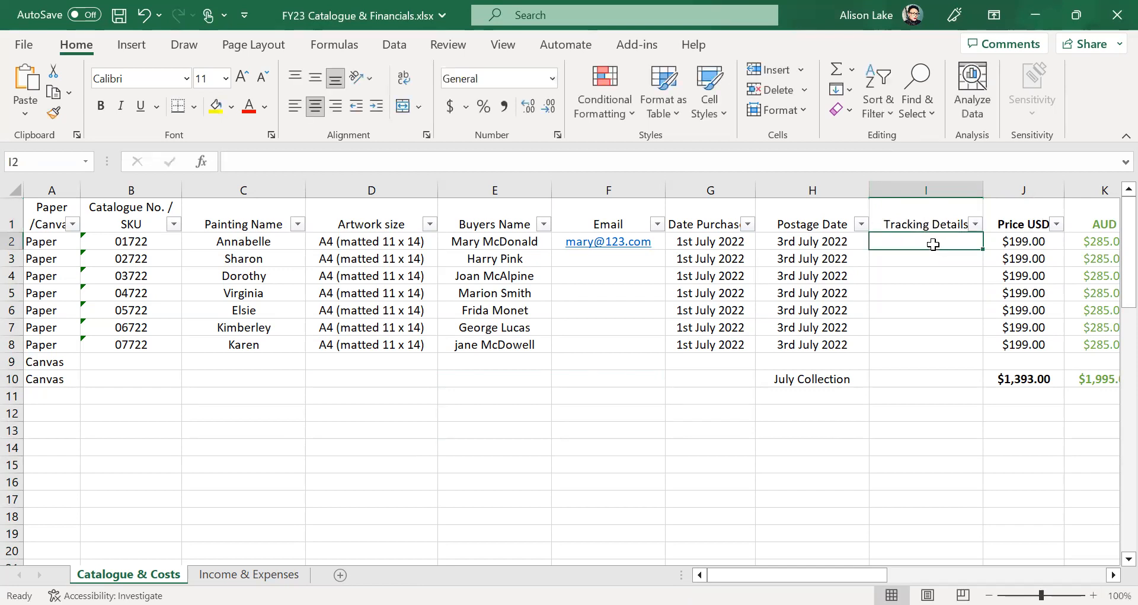
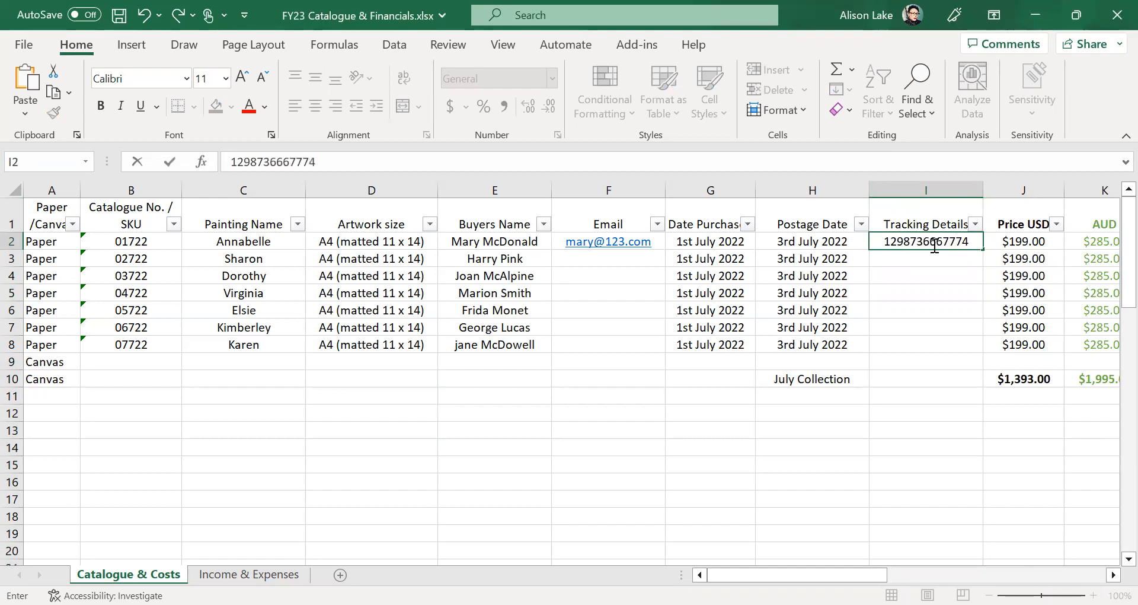
{"action": "left_click", "coordinate": [911, 407]}
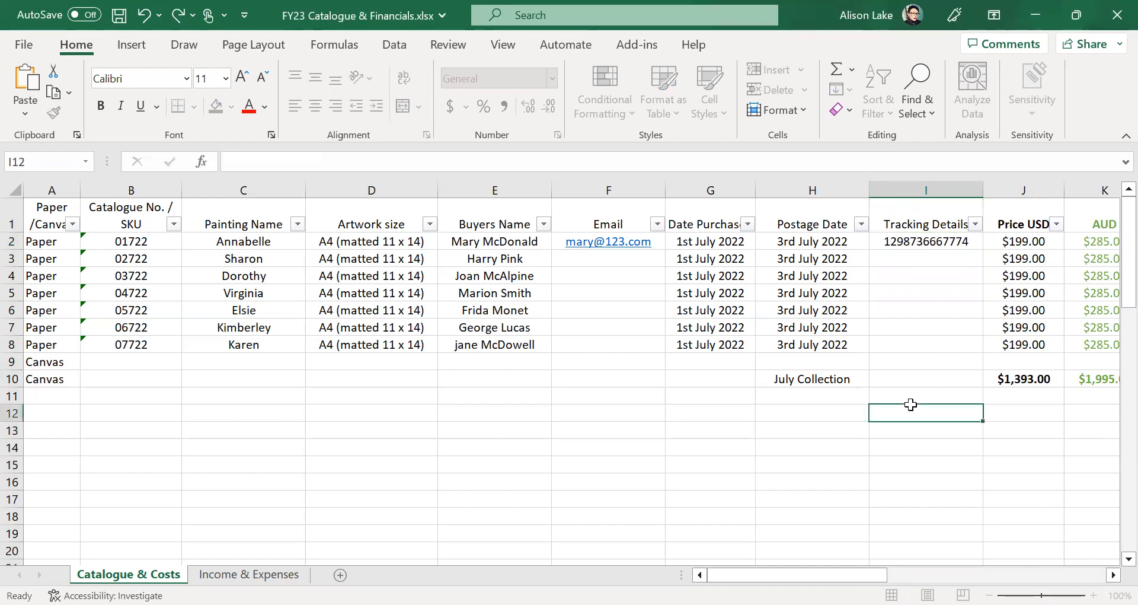
- Select the Tracking Details cells from I2 down to row 67
{"action": "left_click_drag", "start_coordinate": [916, 241], "coordinate": [917, 330]}
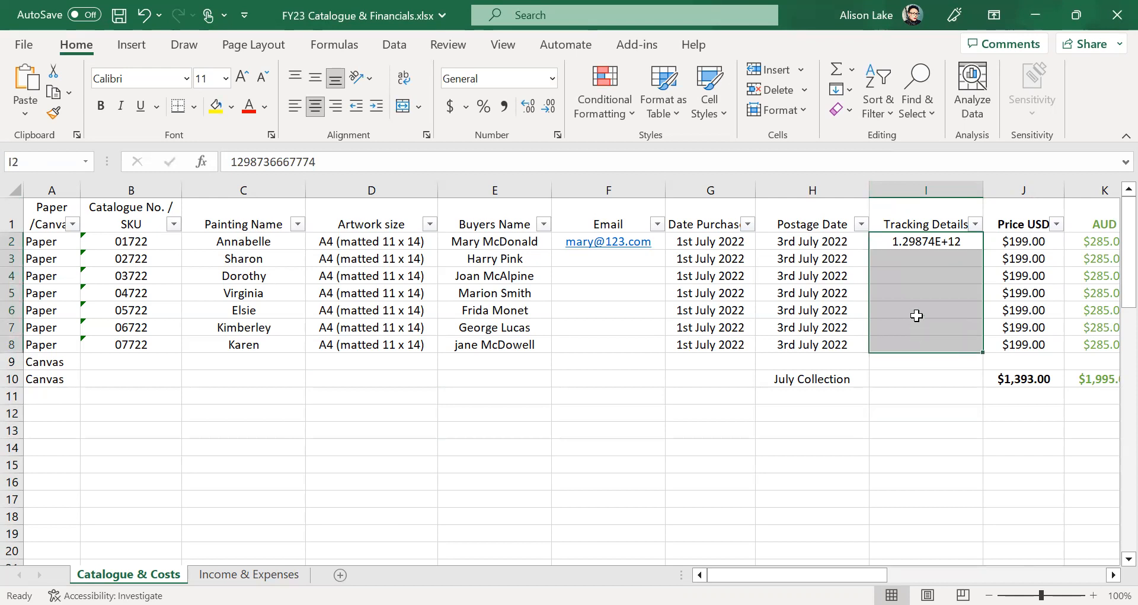
{"action": "right_click", "coordinate": [917, 315]}
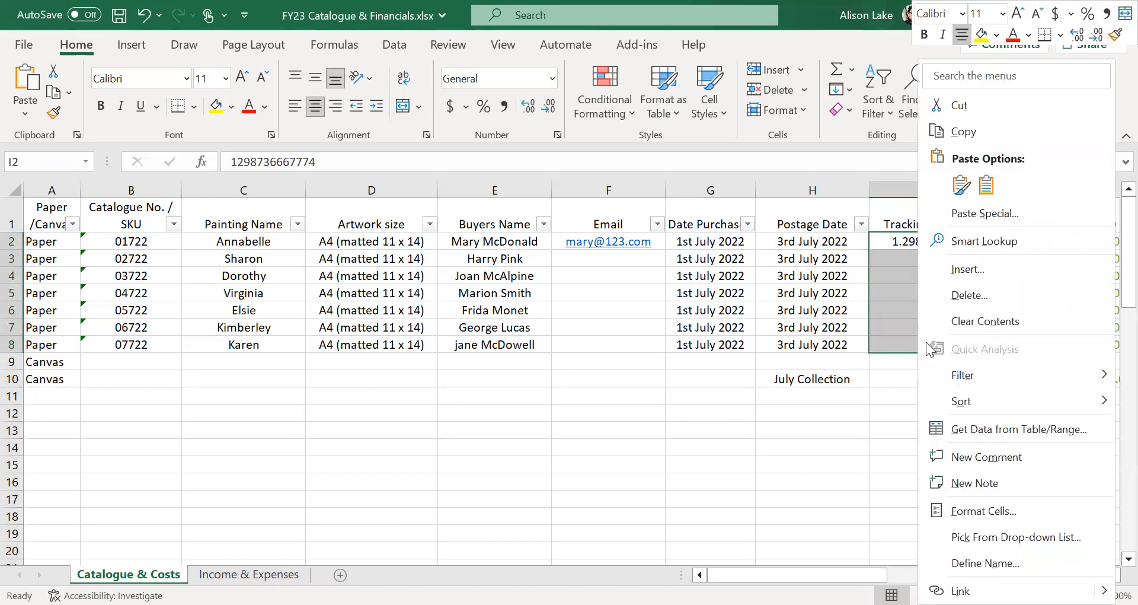
{"action": "left_click", "coordinate": [958, 513]}
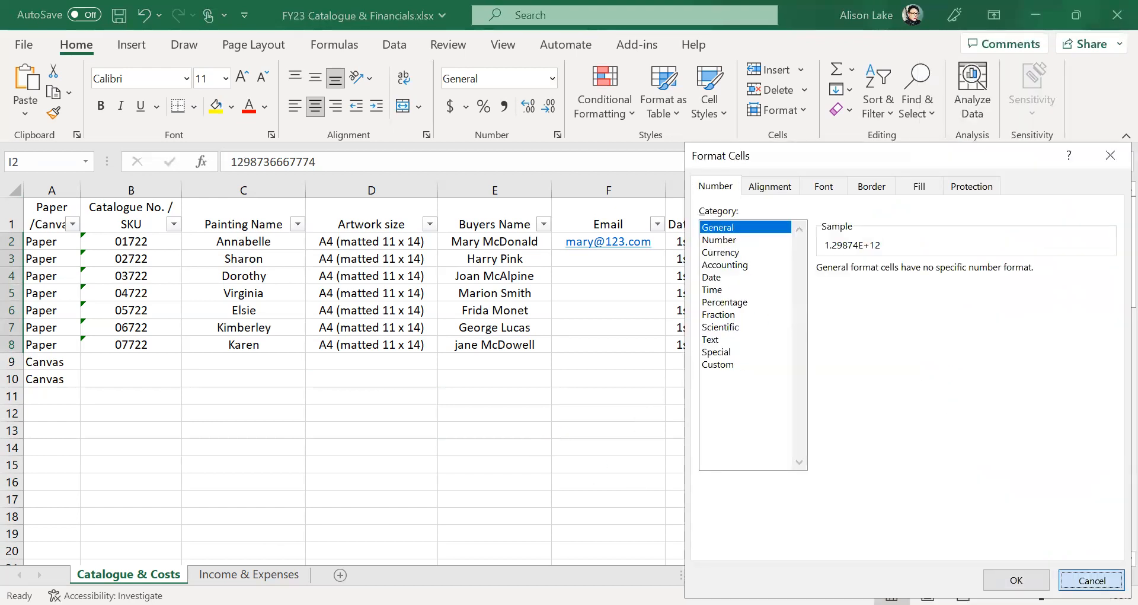
{"action": "left_click", "coordinate": [1016, 580]}
{"action": "left_click", "coordinate": [733, 468]}
{"action": "left_click_drag", "start_coordinate": [938, 237], "coordinate": [948, 548]}
{"action": "left_click_drag", "start_coordinate": [950, 597], "coordinate": [950, 597]}
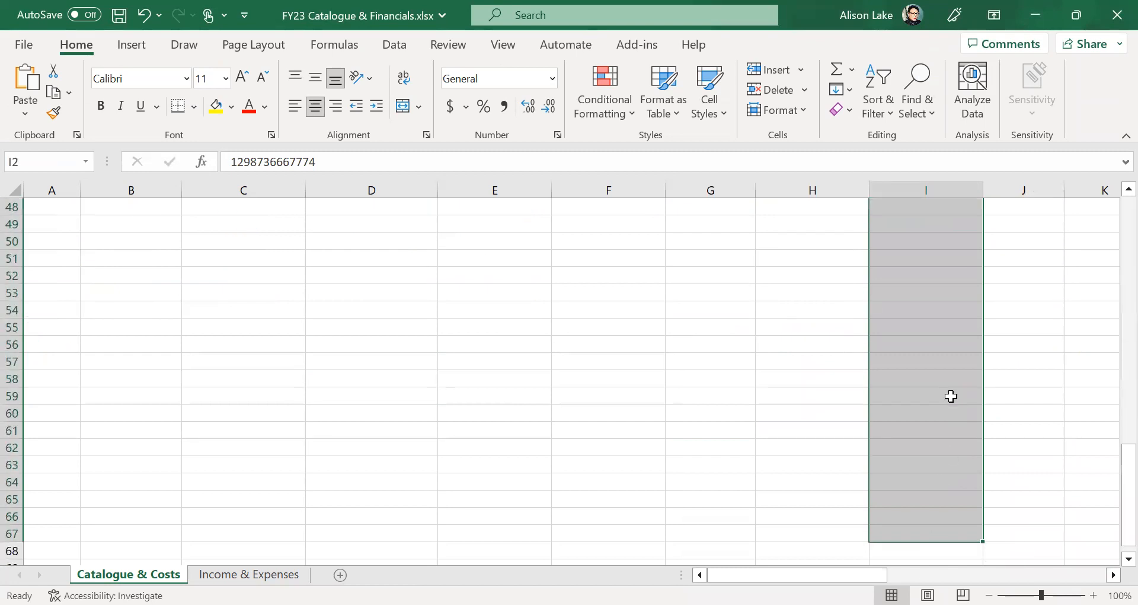
- Format the selected tracking cells as Number with 0 decimal places
{"action": "right_click", "coordinate": [949, 391]}
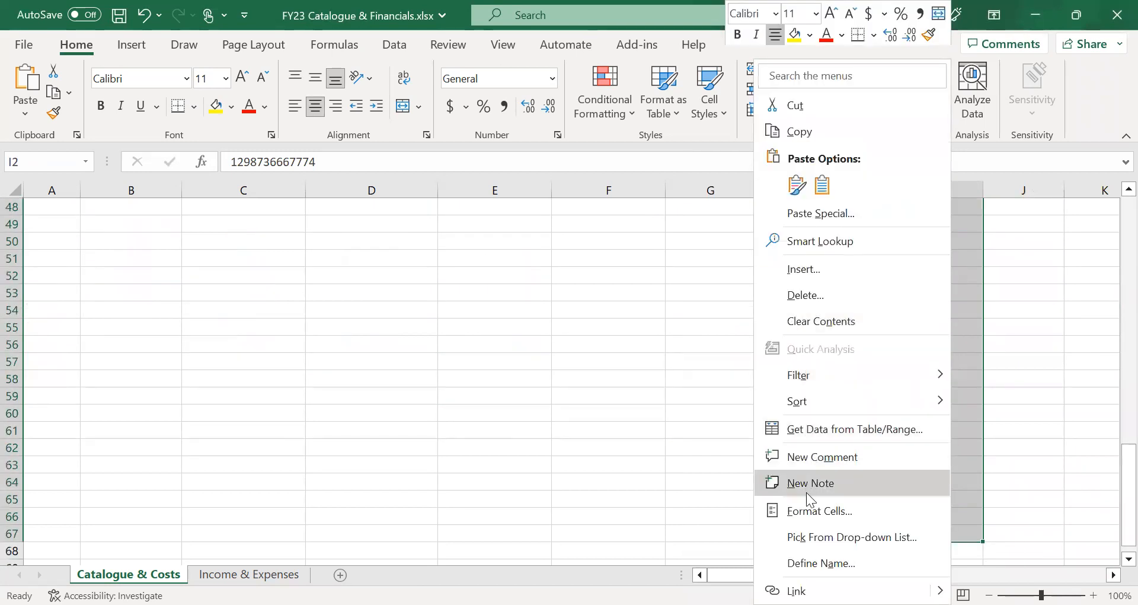
{"action": "key", "text": "Return"}
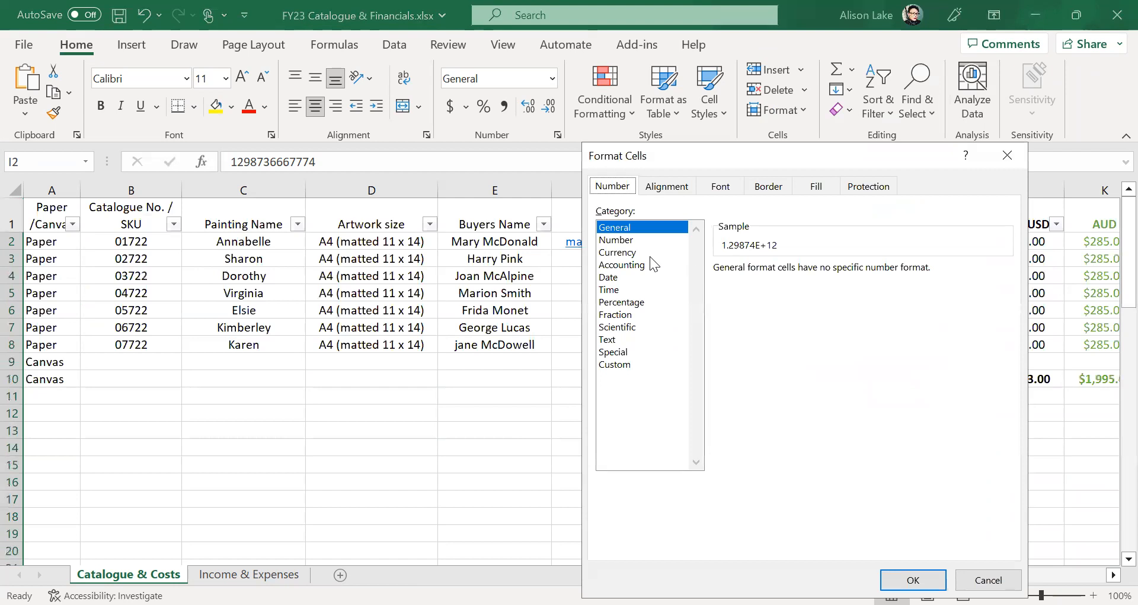
{"action": "left_click", "coordinate": [632, 242]}
{"action": "left_click", "coordinate": [829, 273]}
{"action": "left_click", "coordinate": [828, 273]}
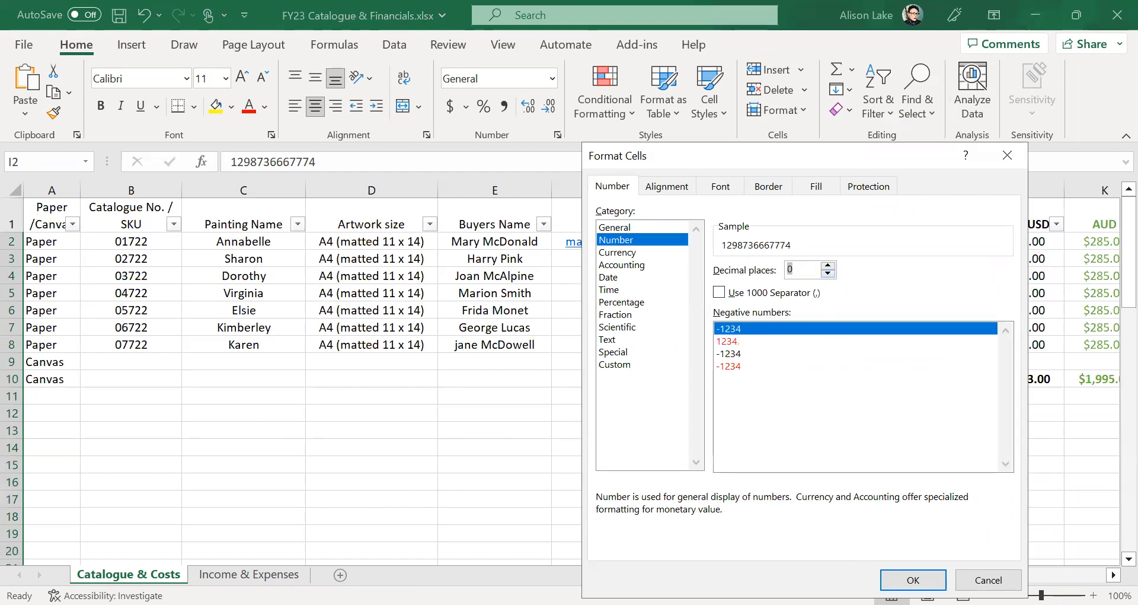
{"action": "key", "text": "Return"}
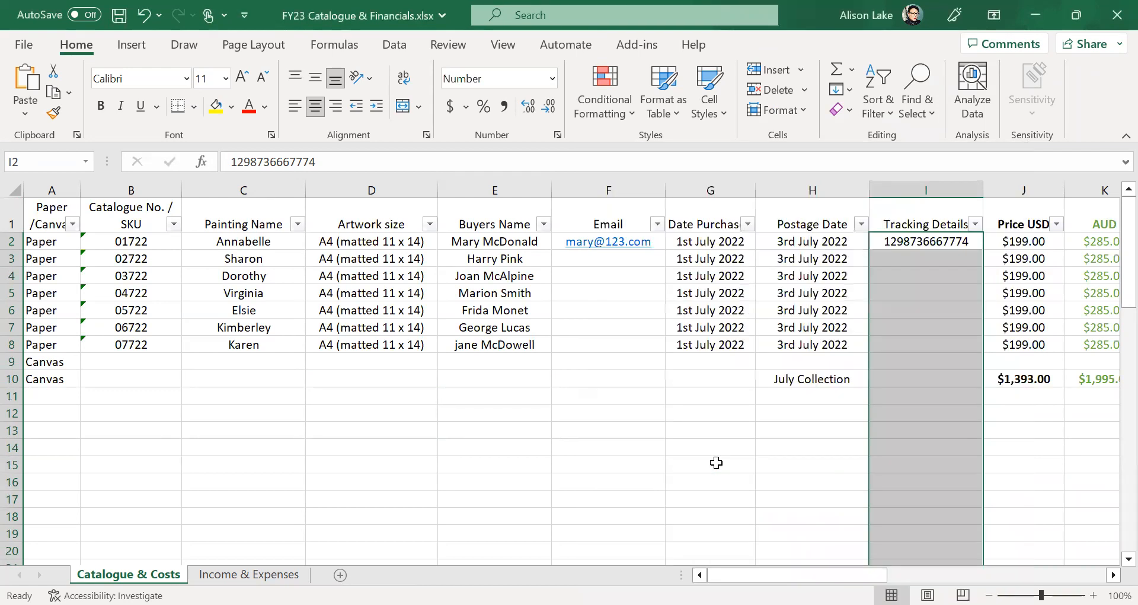
{"action": "left_click", "coordinate": [716, 462]}
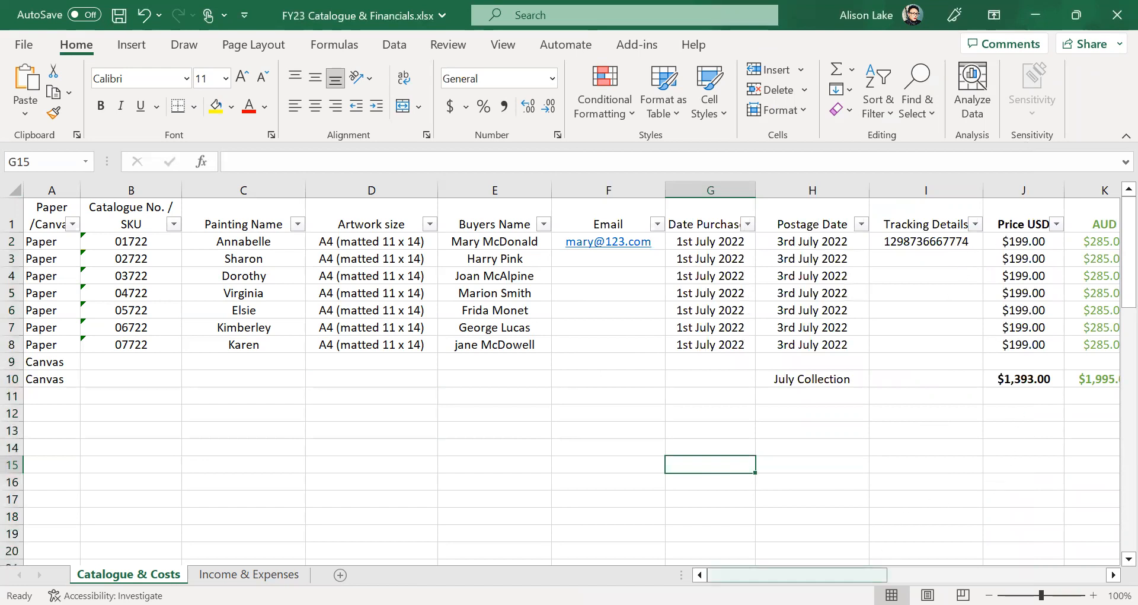
{"action": "left_click_drag", "start_coordinate": [794, 574], "coordinate": [879, 574]}
{"action": "left_click", "coordinate": [529, 243]}
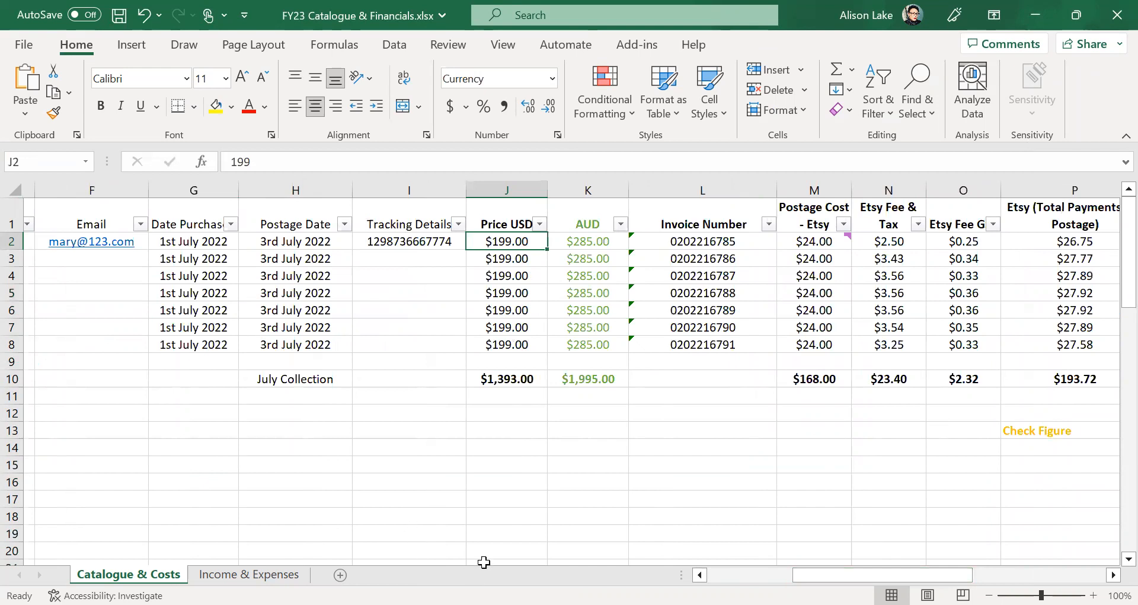
- Select column K, the AUD prices, and hide it
{"action": "left_click", "coordinate": [599, 244]}
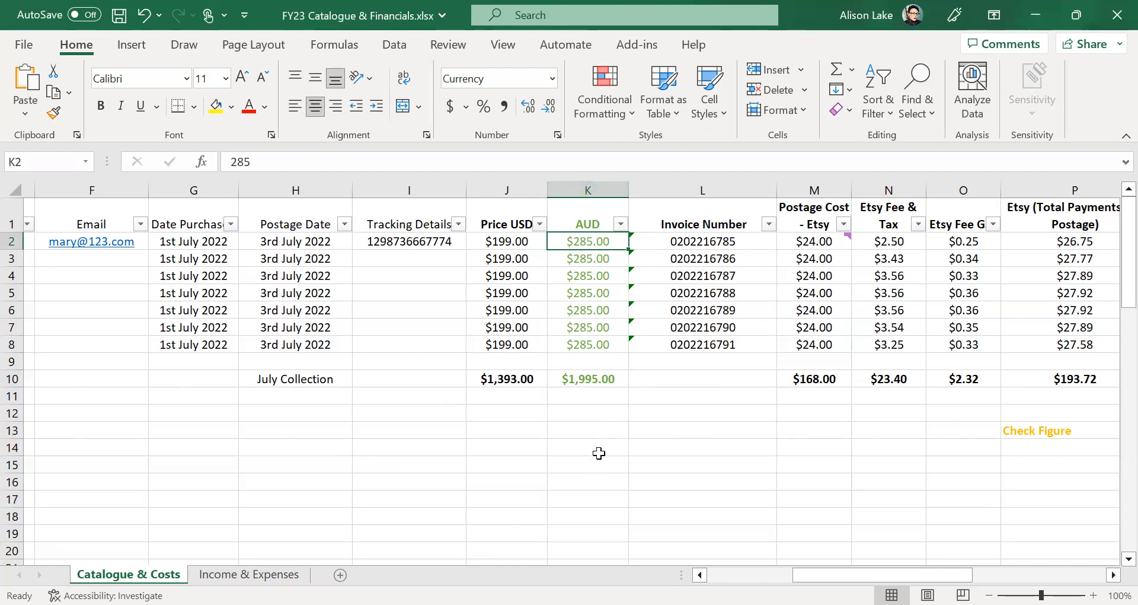
{"action": "left_click", "coordinate": [594, 183]}
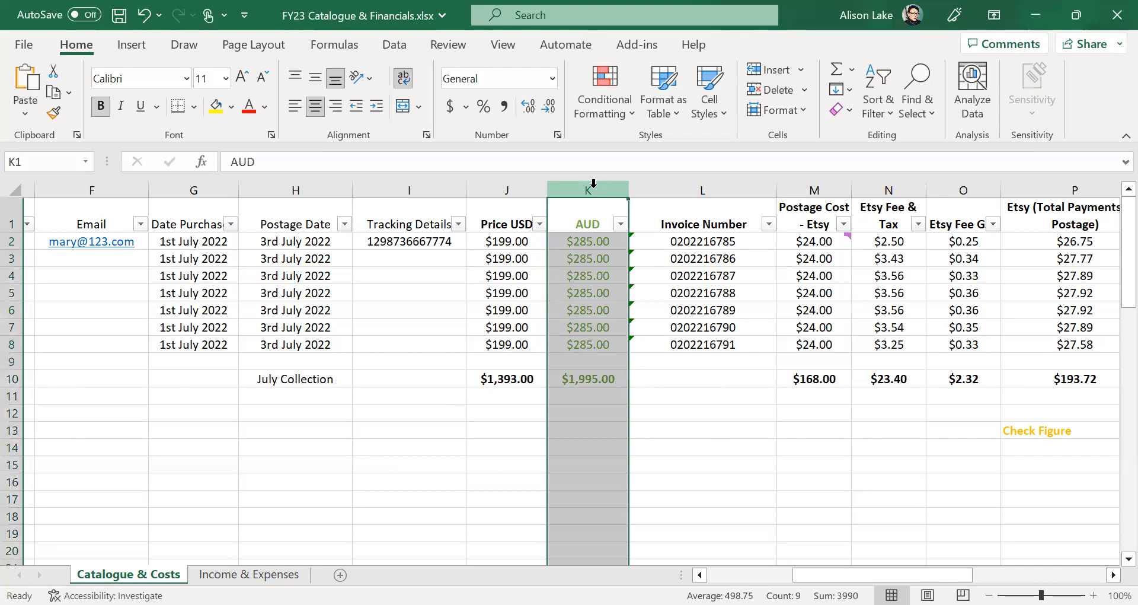
{"action": "right_click", "coordinate": [586, 438]}
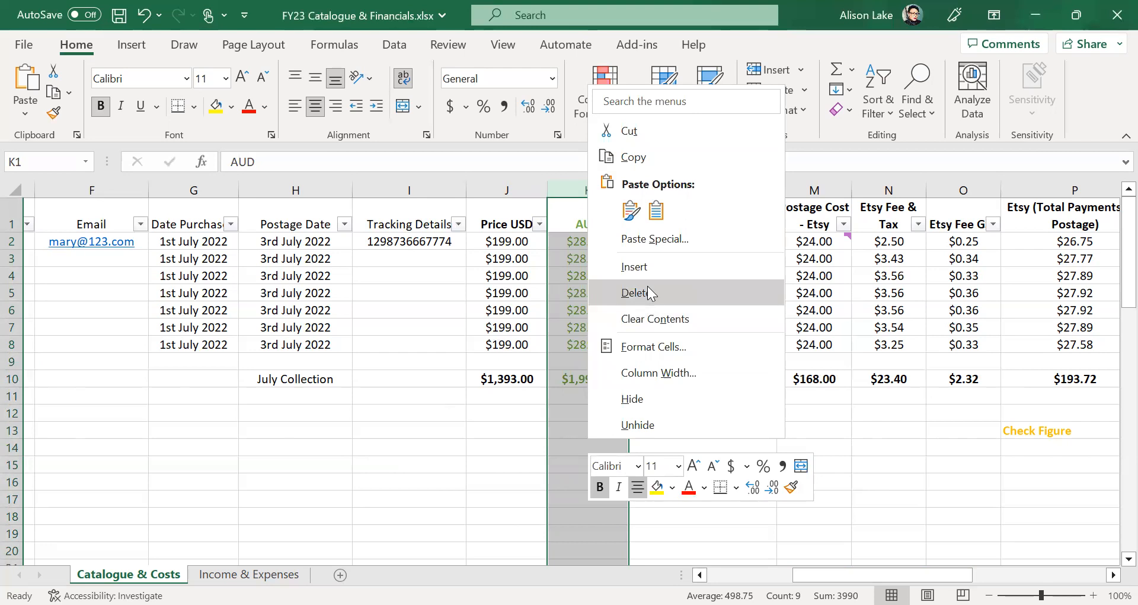
{"action": "left_click", "coordinate": [469, 490]}
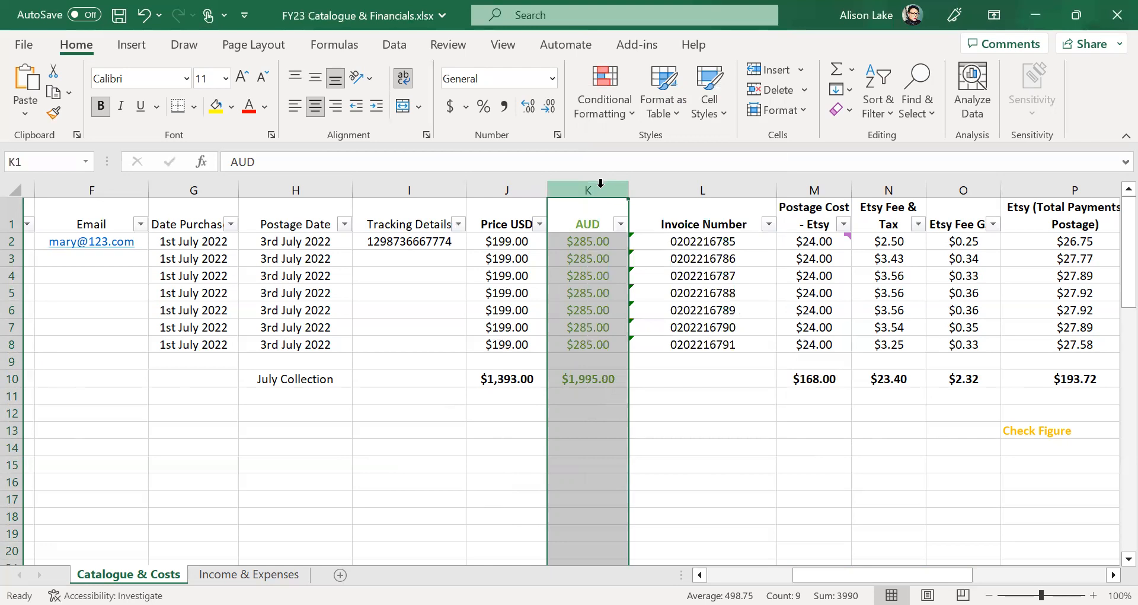
{"action": "right_click", "coordinate": [600, 188]}
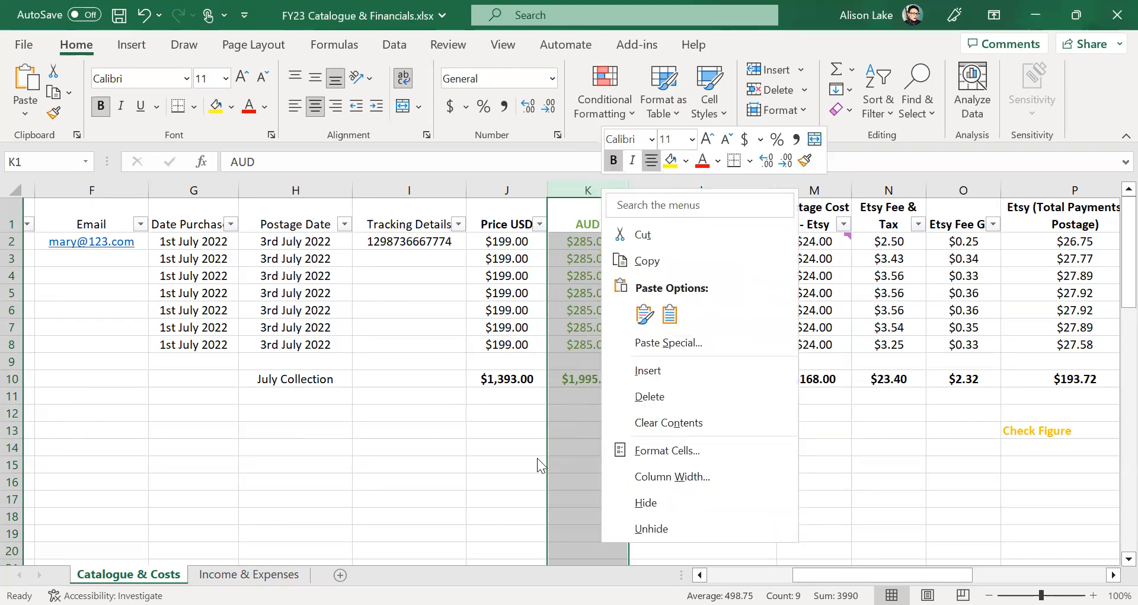
{"action": "left_click", "coordinate": [871, 464]}
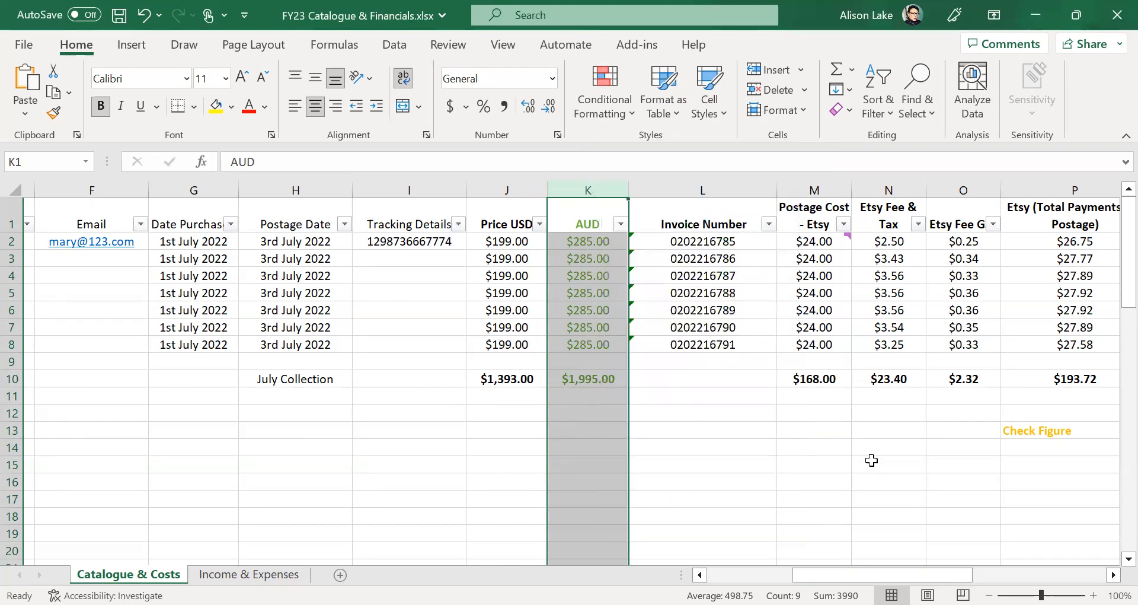
{"action": "left_click", "coordinate": [599, 183]}
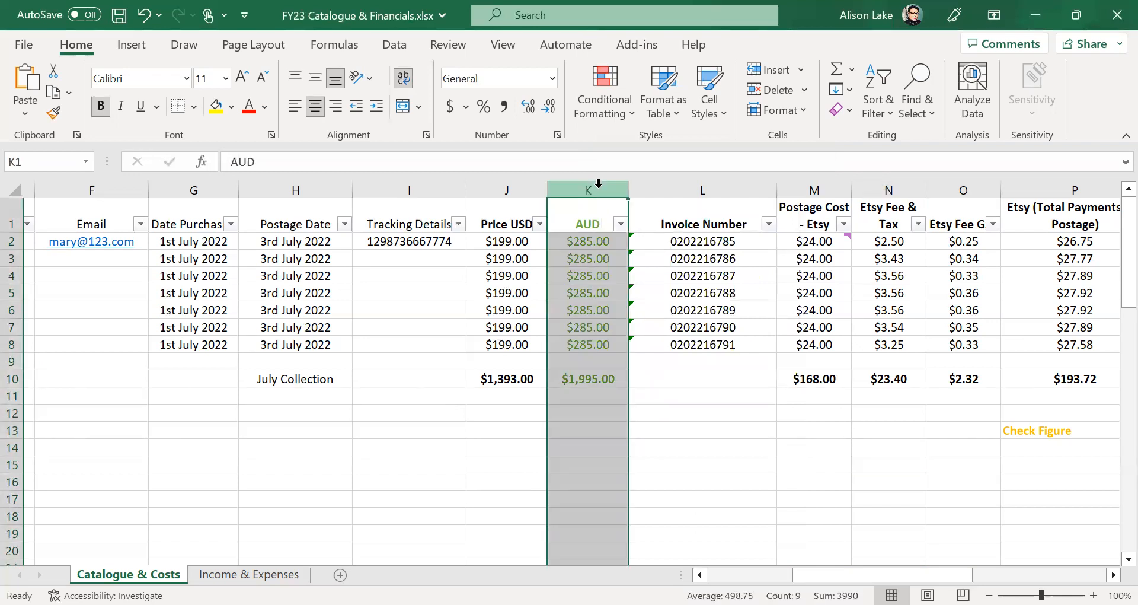
{"action": "right_click", "coordinate": [590, 409]}
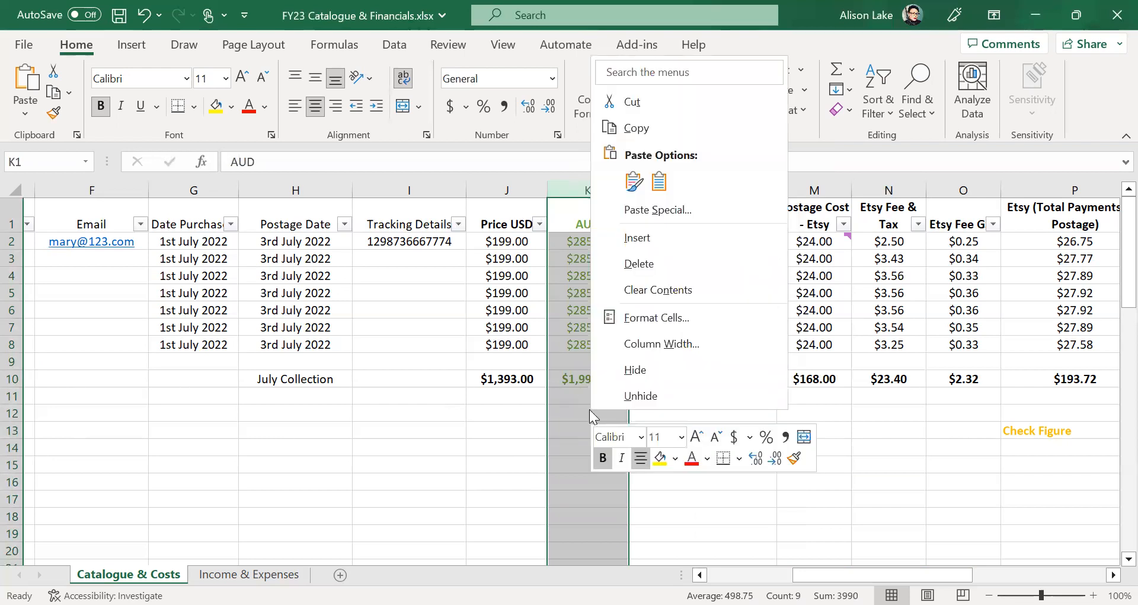
{"action": "left_click", "coordinate": [631, 368]}
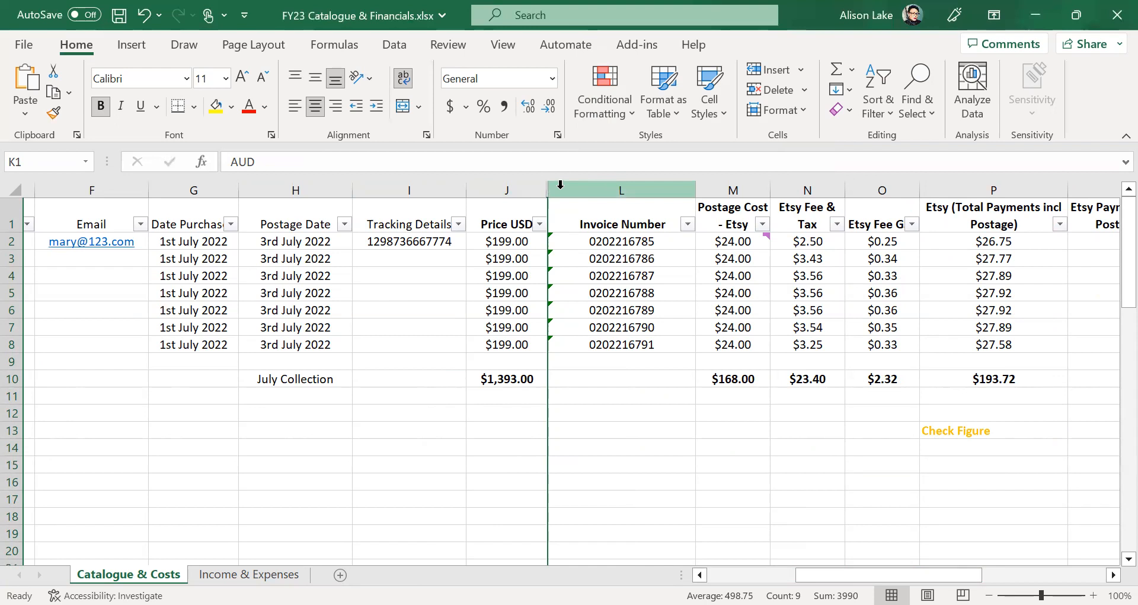
- Select the Price USD through Invoice Number columns and unhide AUD between them
{"action": "left_click", "coordinate": [521, 183]}
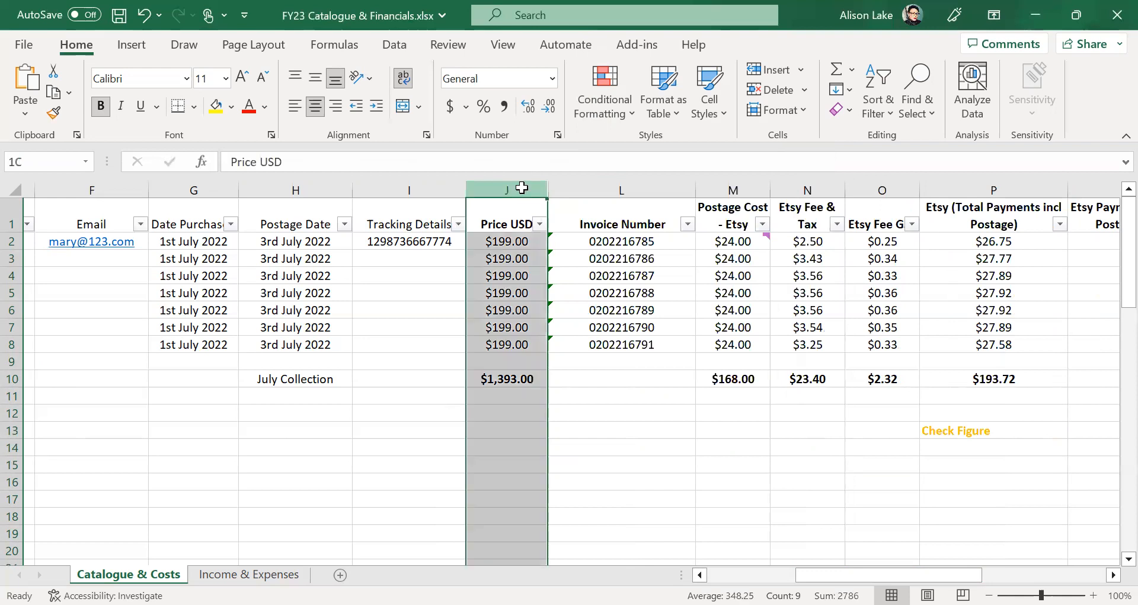
{"action": "left_click_drag", "start_coordinate": [522, 188], "coordinate": [585, 190]}
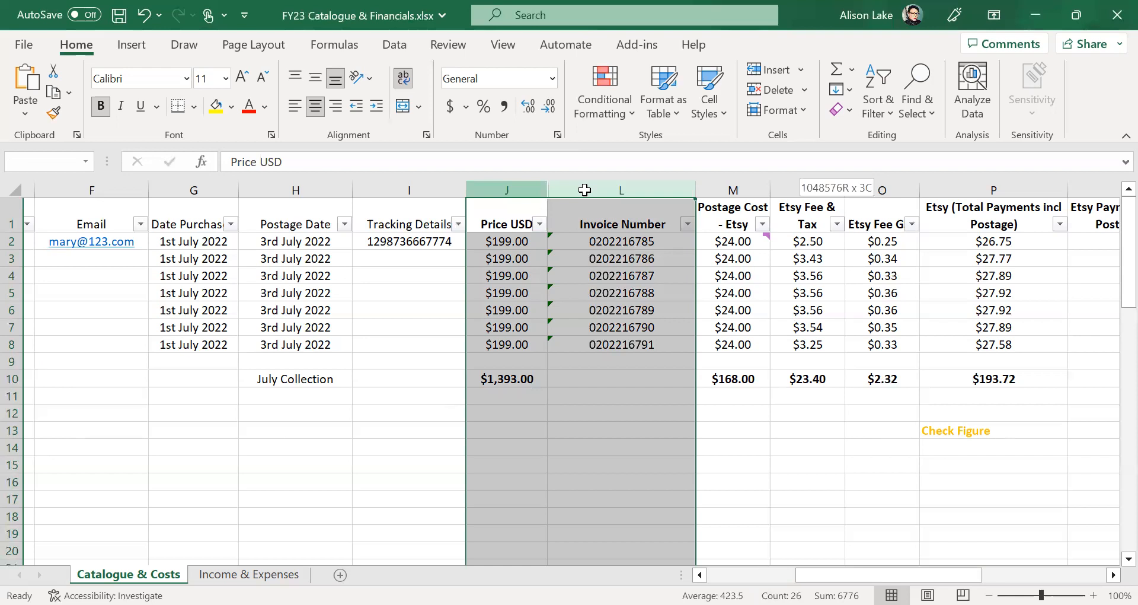
{"action": "left_click_drag", "start_coordinate": [585, 190], "coordinate": [585, 185]}
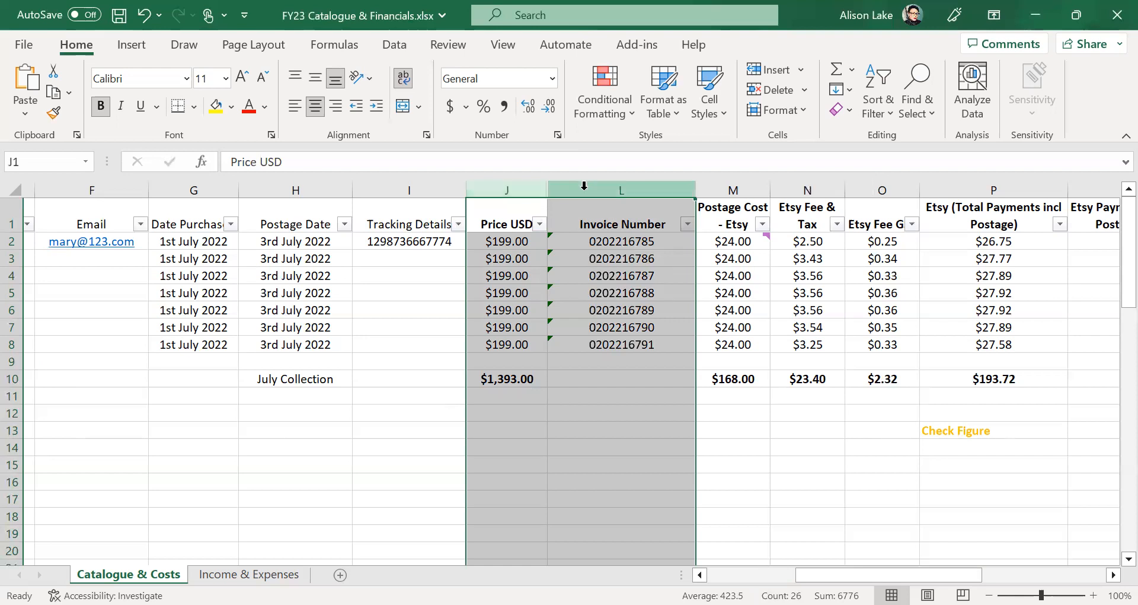
{"action": "right_click", "coordinate": [581, 464]}
{"action": "left_click", "coordinate": [612, 442]}
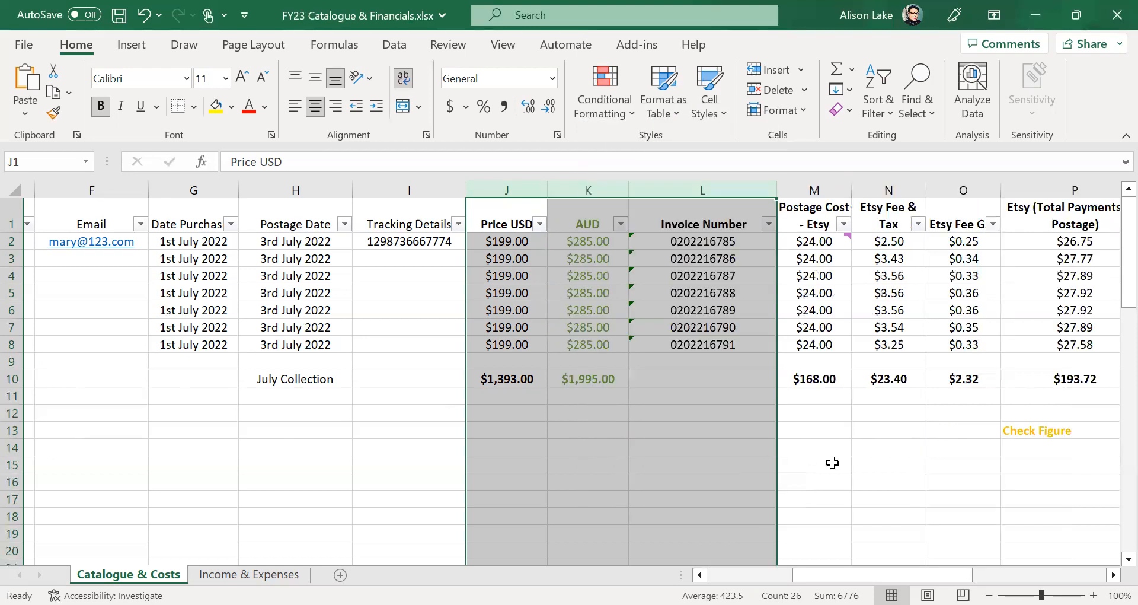
{"action": "left_click", "coordinate": [839, 481]}
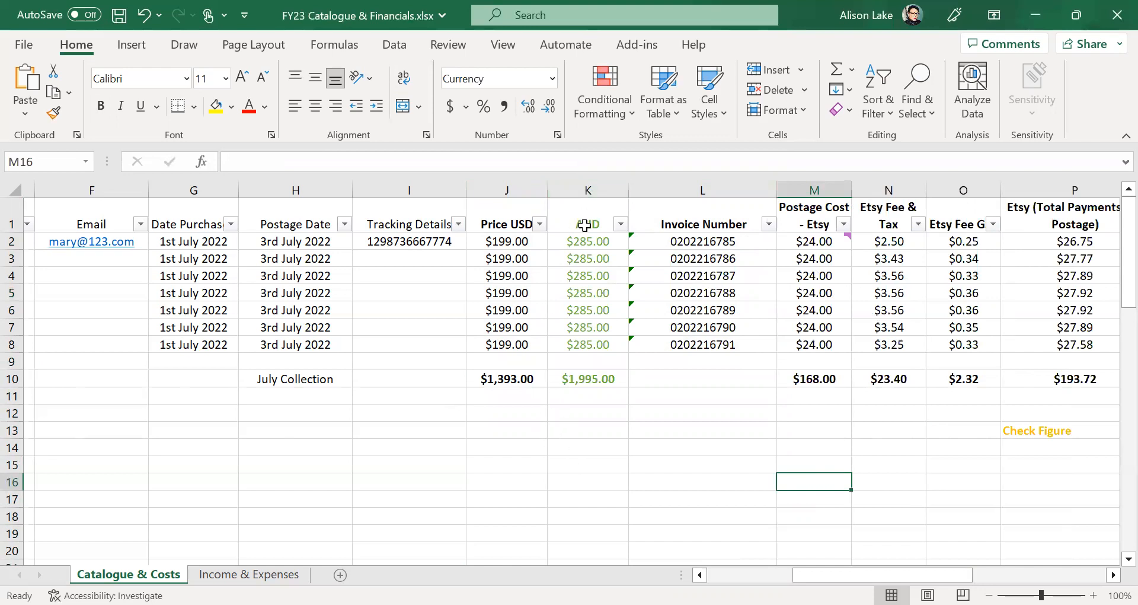
{"action": "left_click", "coordinate": [586, 243]}
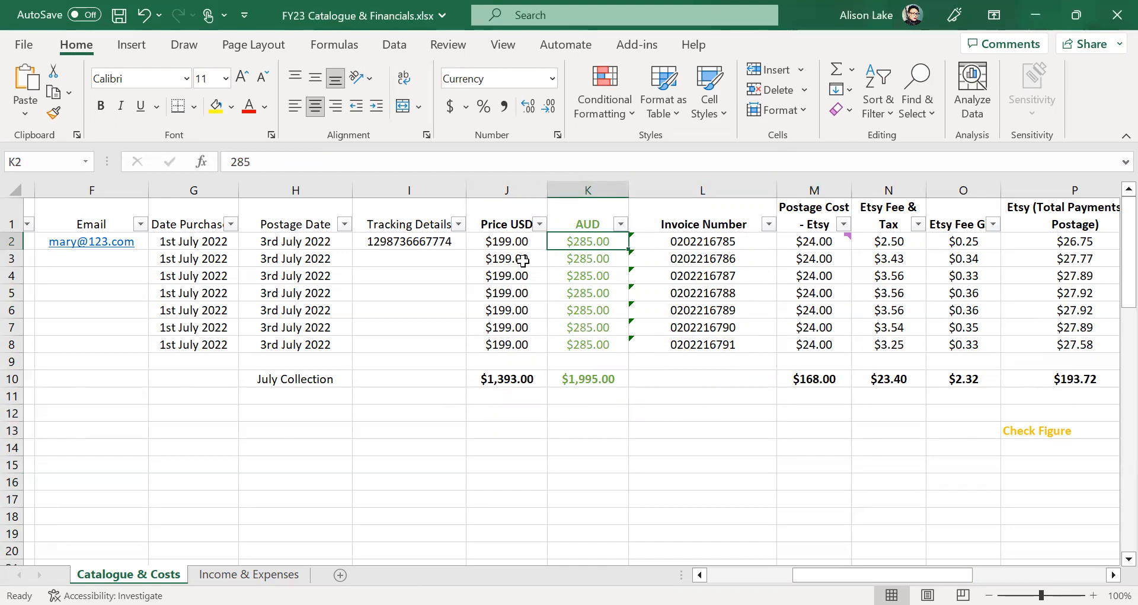
{"action": "left_click", "coordinate": [705, 240]}
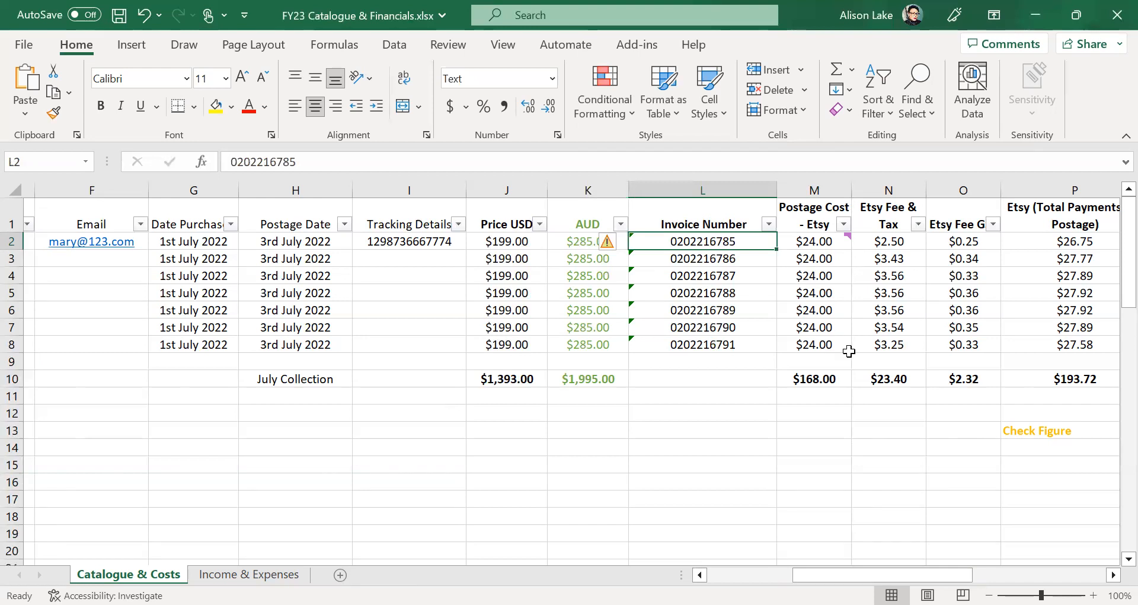
{"action": "key", "text": "Right"}
{"action": "key", "text": "Right"}
{"action": "key", "text": "Right"}
{"action": "key", "text": "Right"}
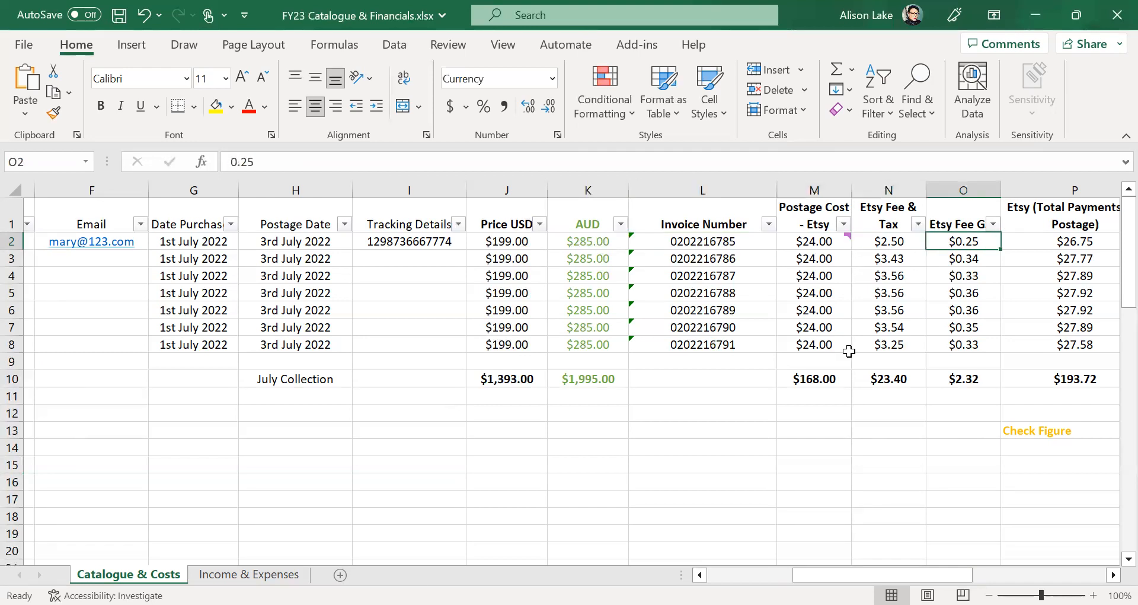
{"action": "key", "text": "Left"}
{"action": "key", "text": "Left"}
{"action": "key", "text": "Left"}
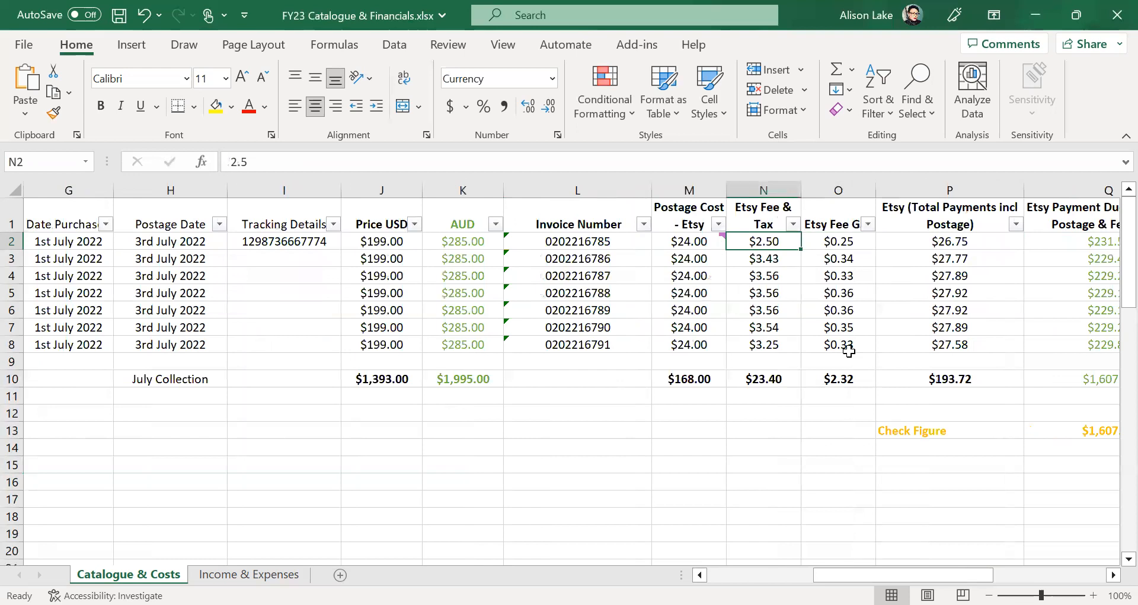
{"action": "left_click", "coordinate": [688, 211]}
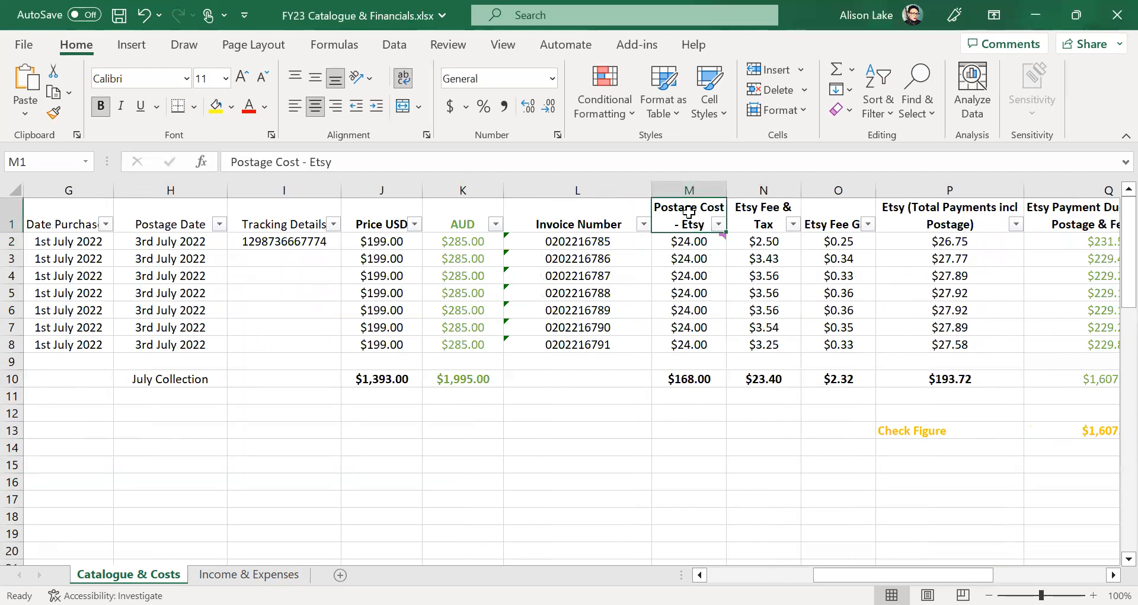
{"action": "left_click", "coordinate": [774, 215]}
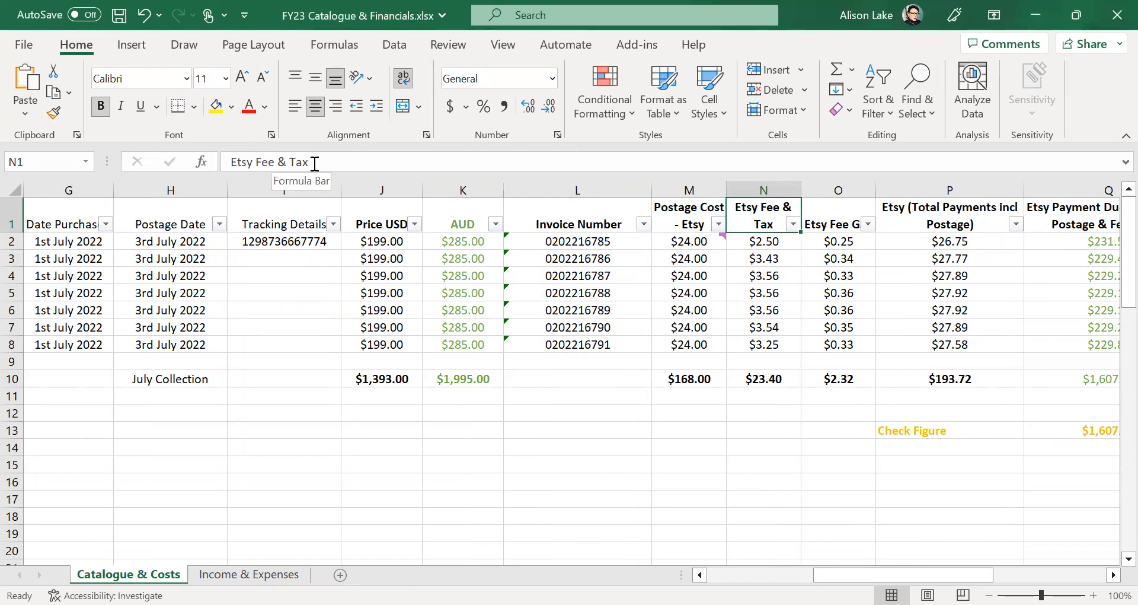
{"action": "left_click", "coordinate": [830, 224]}
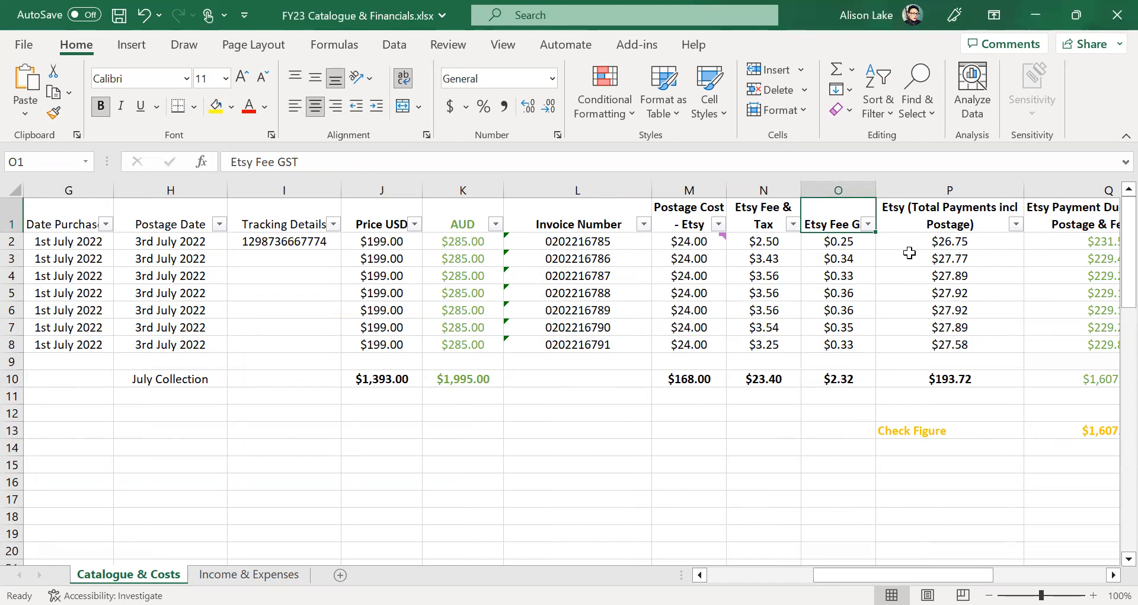
{"action": "left_click", "coordinate": [924, 224]}
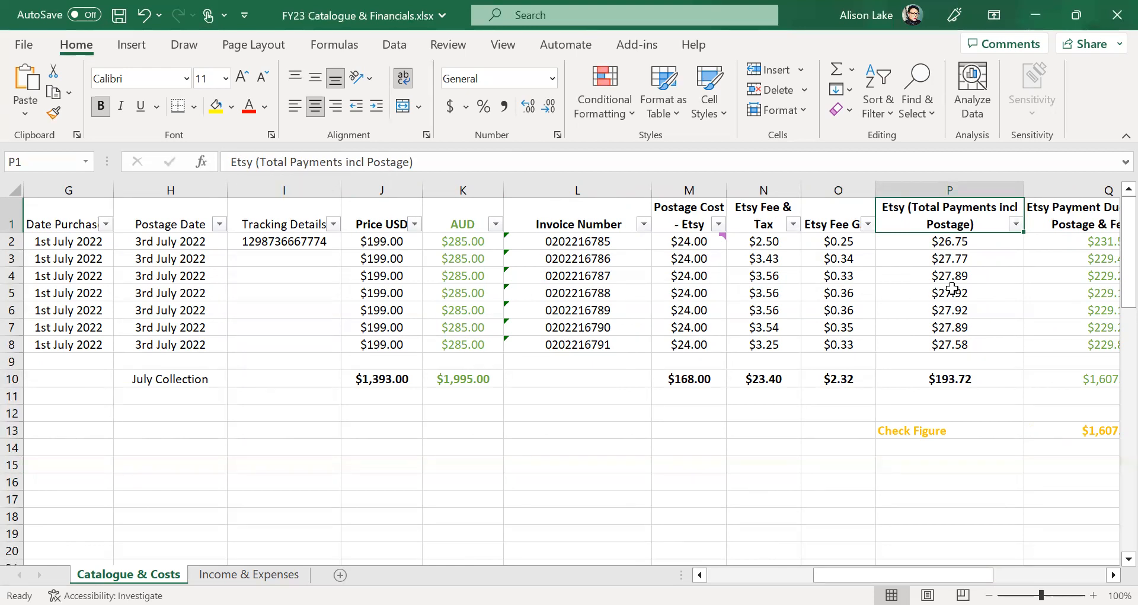
{"action": "mouse_move", "coordinate": [698, 239]}
{"action": "left_click", "coordinate": [775, 425]}
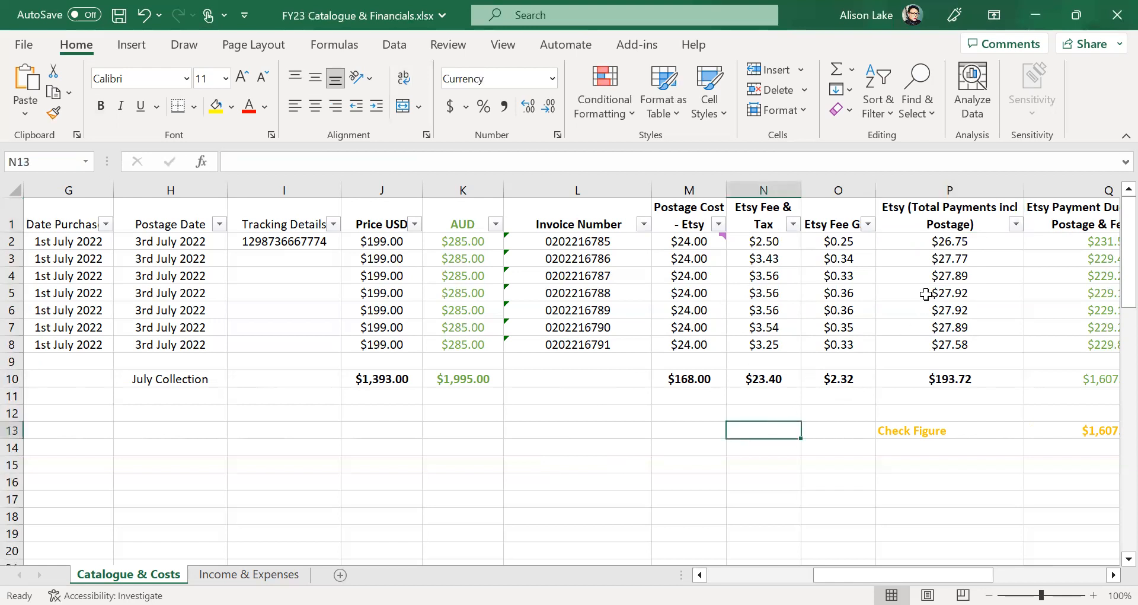
{"action": "left_click", "coordinate": [950, 241]}
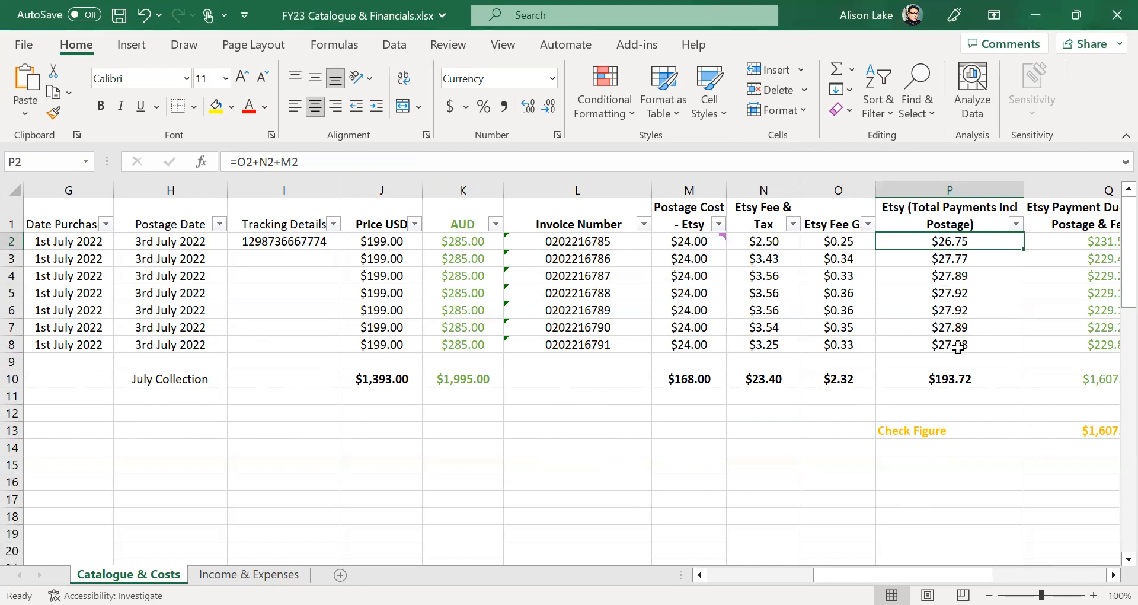
{"action": "left_click_drag", "start_coordinate": [847, 240], "coordinate": [694, 241]}
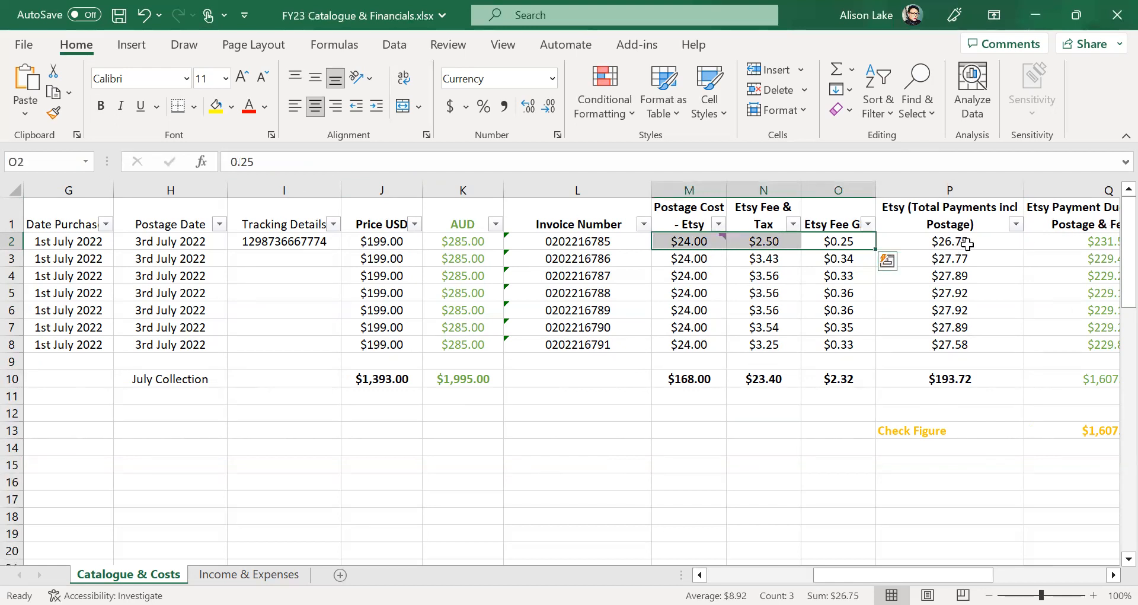
{"action": "left_click", "coordinate": [675, 511]}
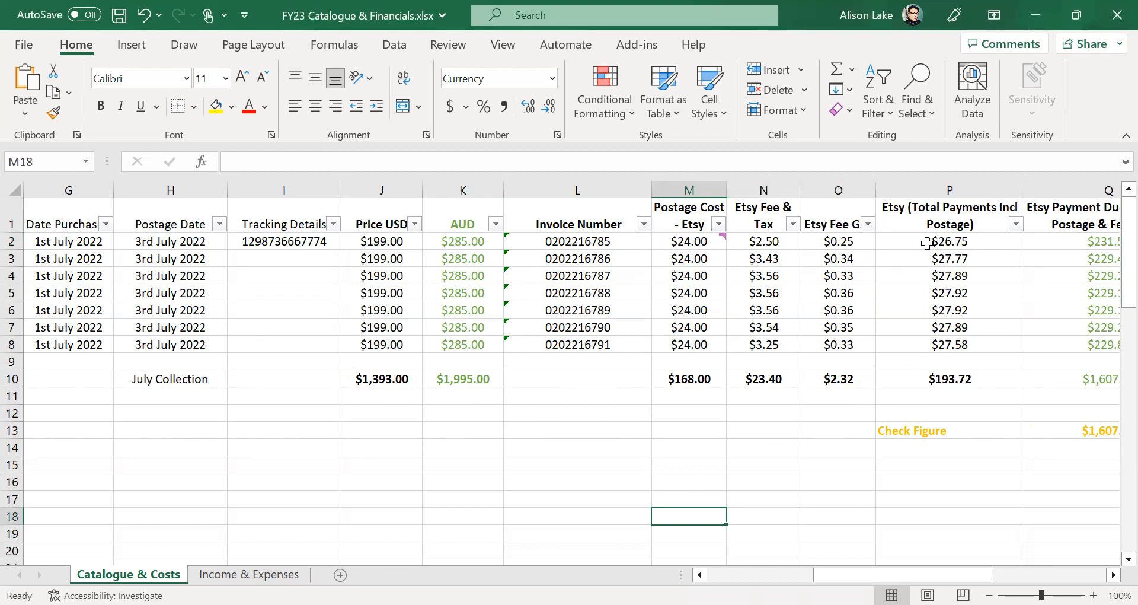
{"action": "left_click", "coordinate": [972, 242]}
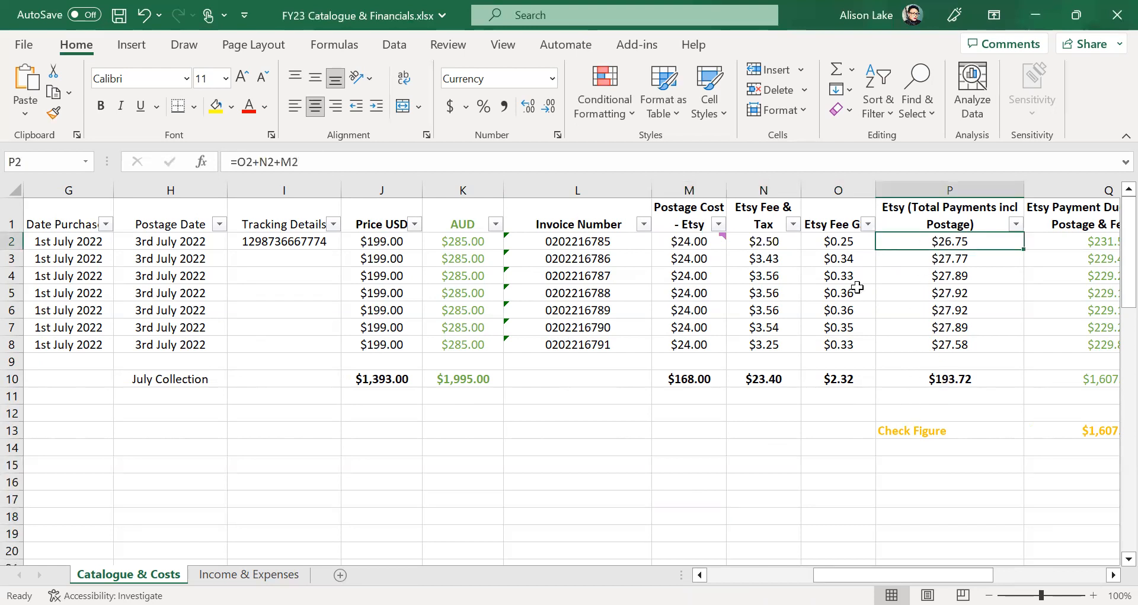
{"action": "left_click_drag", "start_coordinate": [922, 575], "coordinate": [991, 564]}
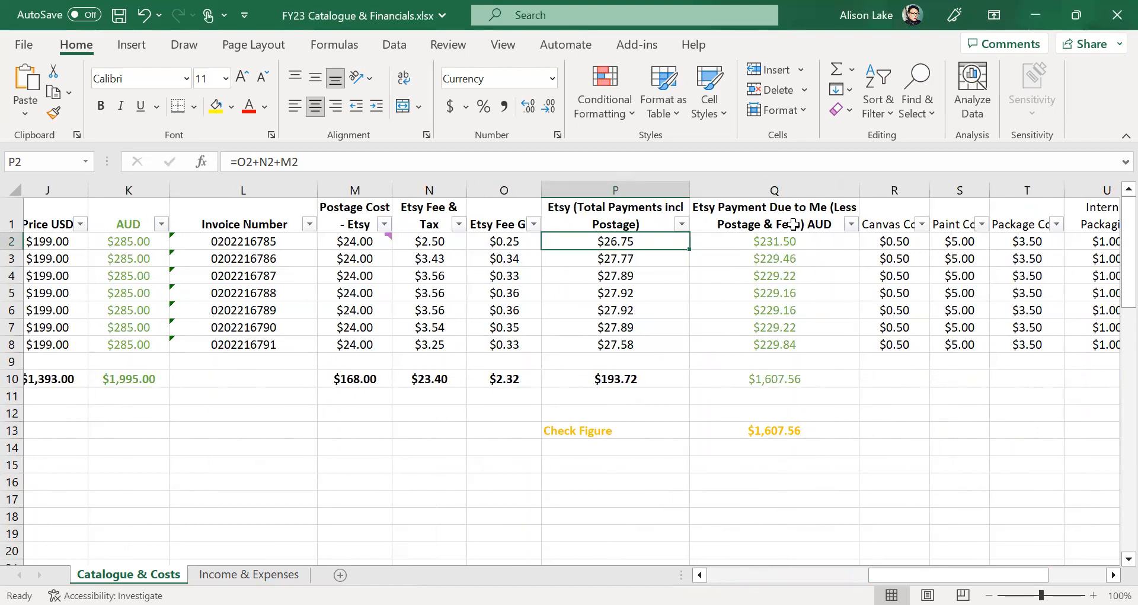
{"action": "left_click", "coordinate": [795, 223]}
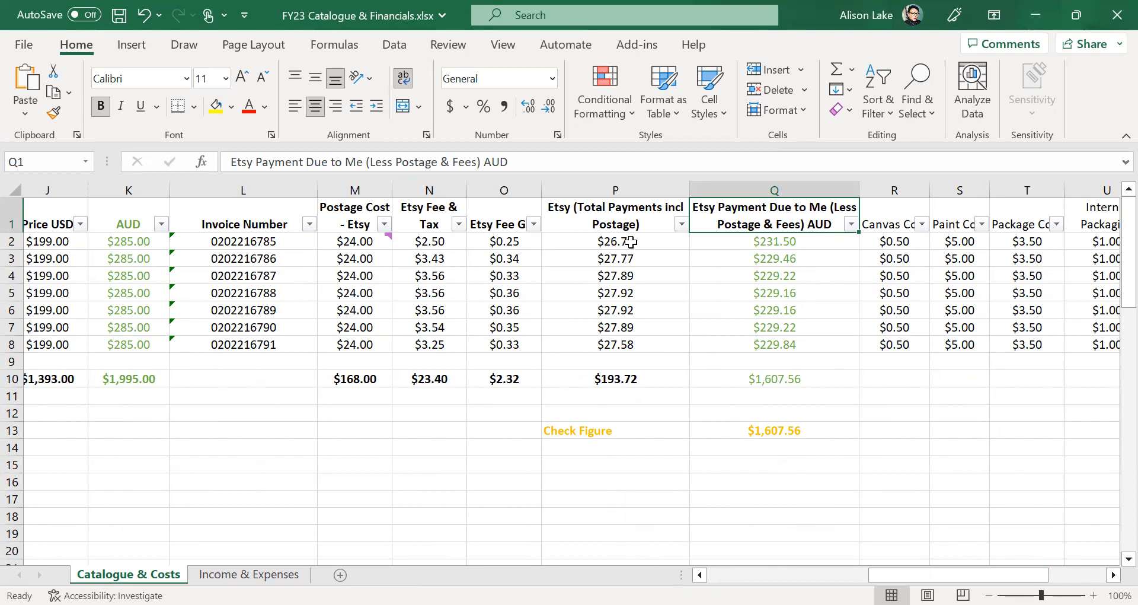
{"action": "left_click", "coordinate": [631, 242]}
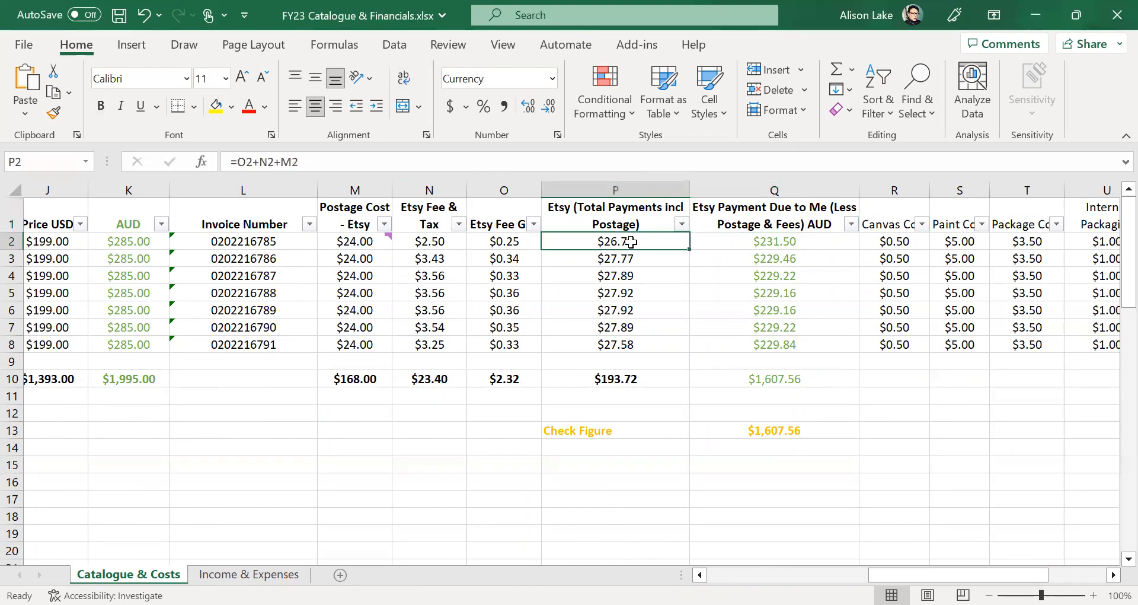
{"action": "left_click", "coordinate": [741, 243]}
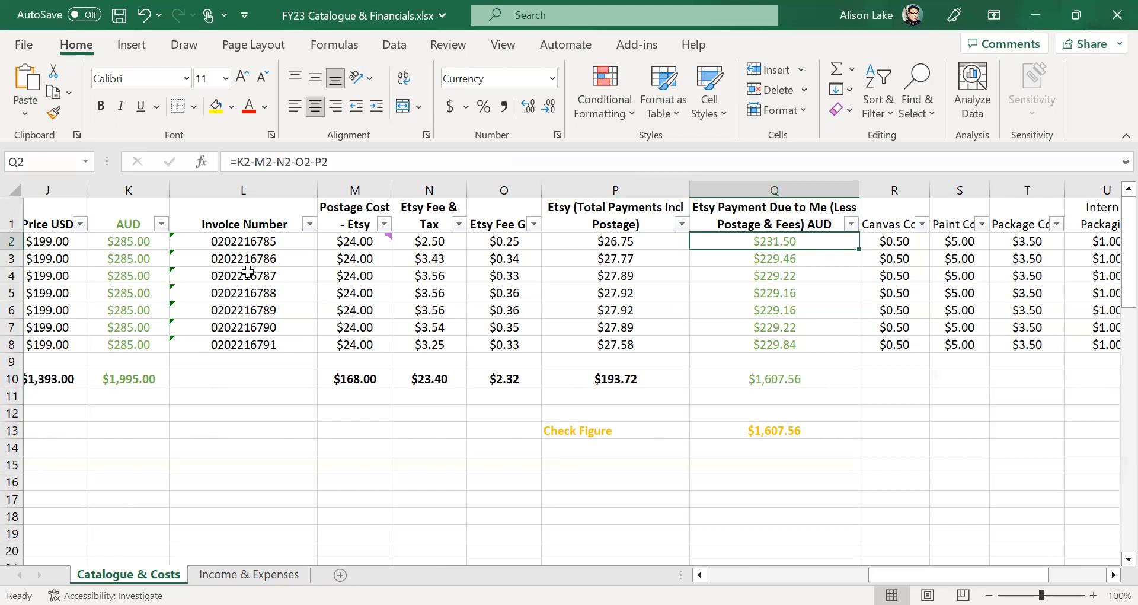
{"action": "left_click", "coordinate": [116, 239]}
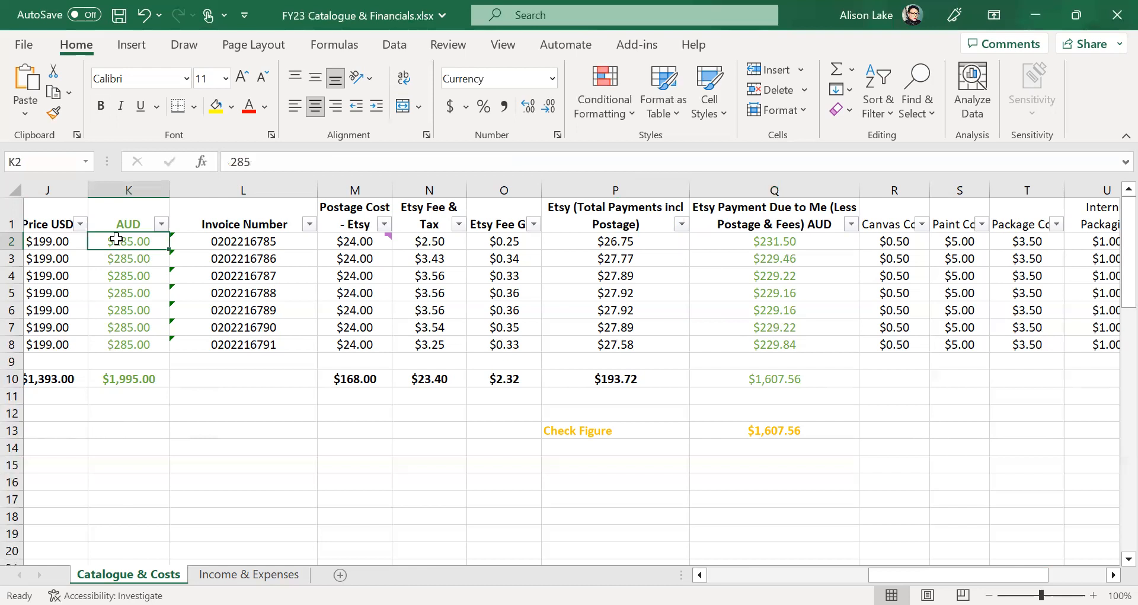
{"action": "left_click", "coordinate": [614, 240]}
{"action": "left_click", "coordinate": [727, 240]}
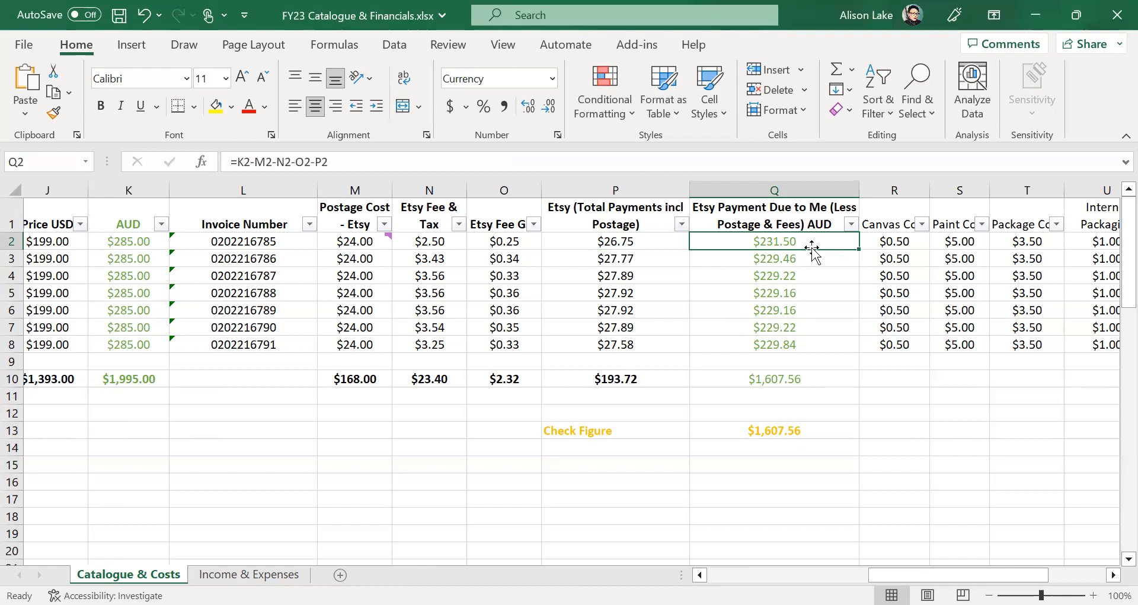
{"action": "key", "text": "Right"}
{"action": "key", "text": "Right"}
{"action": "key", "text": "Right"}
{"action": "key", "text": "Right"}
{"action": "key", "text": "Right"}
{"action": "key", "text": "Right"}
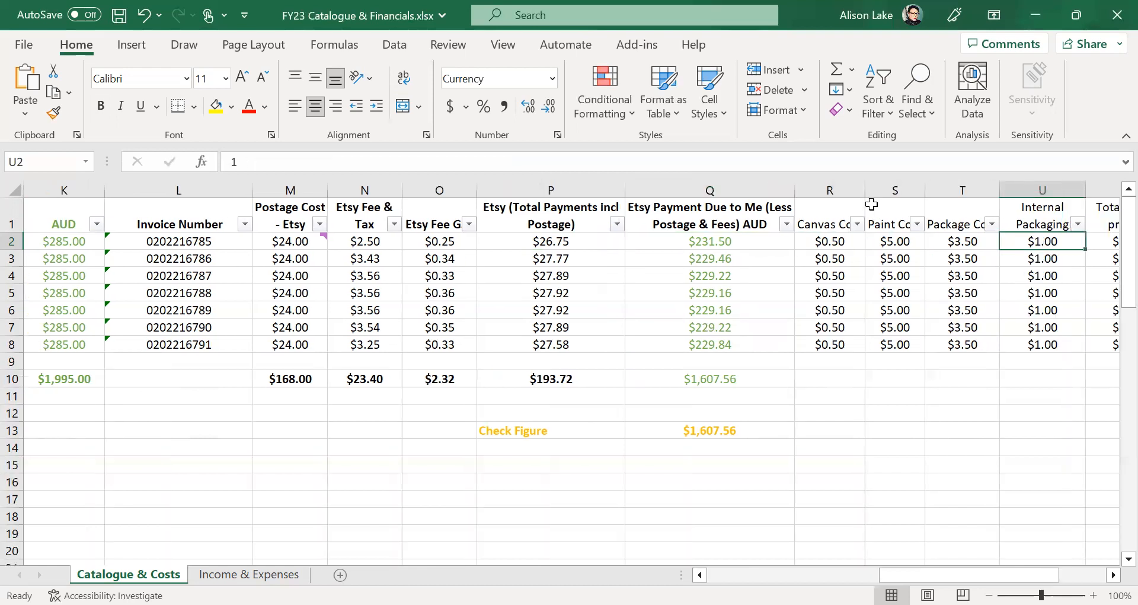
- Change the R1 column header from 'Canvas Cost' to 'Substrait Cost'
{"action": "key", "text": "Right"}
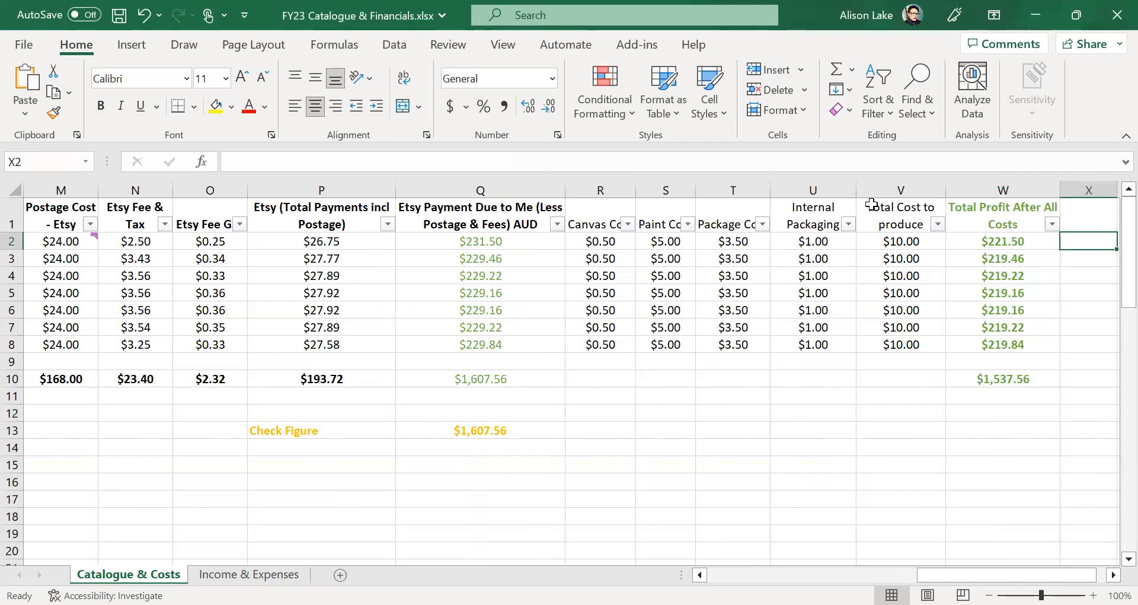
{"action": "left_click", "coordinate": [588, 224]}
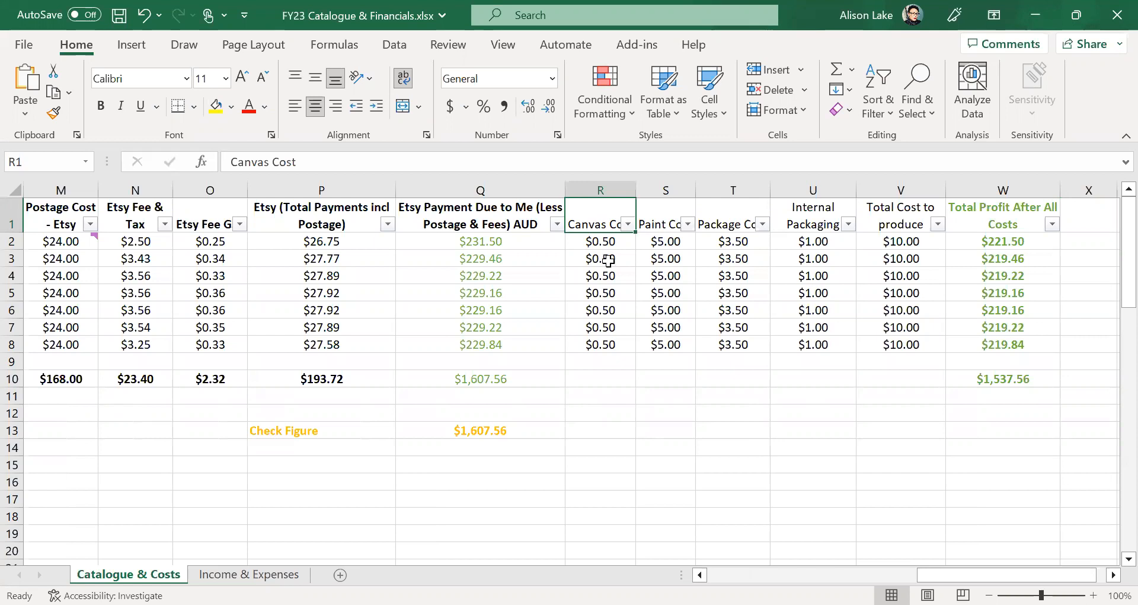
{"action": "left_click", "coordinate": [279, 162]}
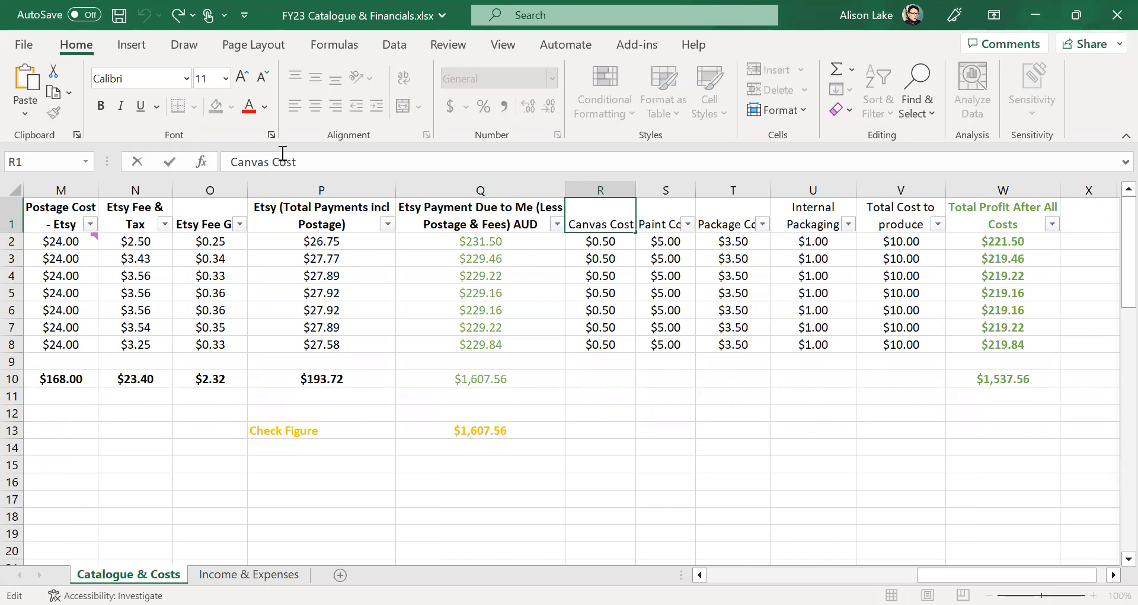
{"action": "type", "text": "Paper"}
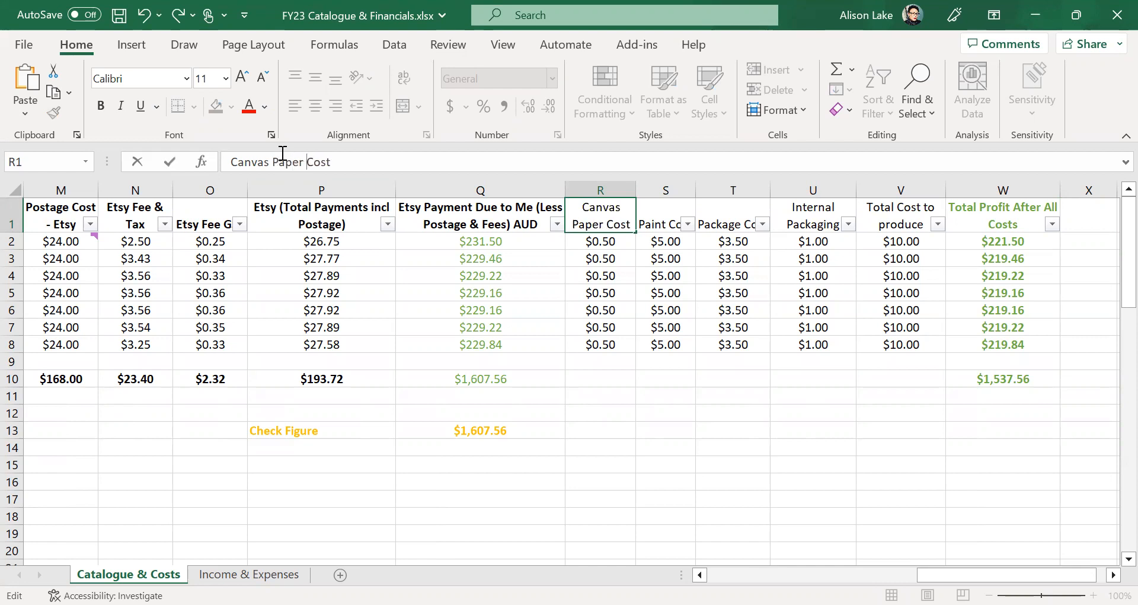
{"action": "left_click", "coordinate": [275, 161]}
{"action": "type", "text": "?"}
{"action": "left_click_drag", "start_coordinate": [313, 162], "coordinate": [232, 163]}
{"action": "type", "text": "Substrat"}
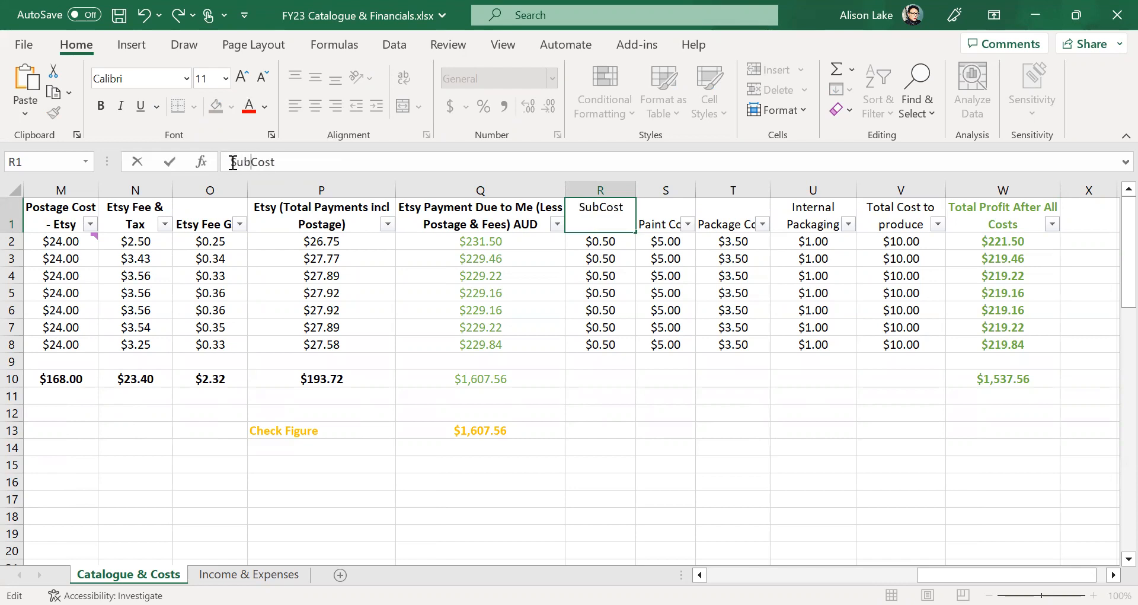
{"action": "key", "text": "BackSpace"}
{"action": "type", "text": "it"}
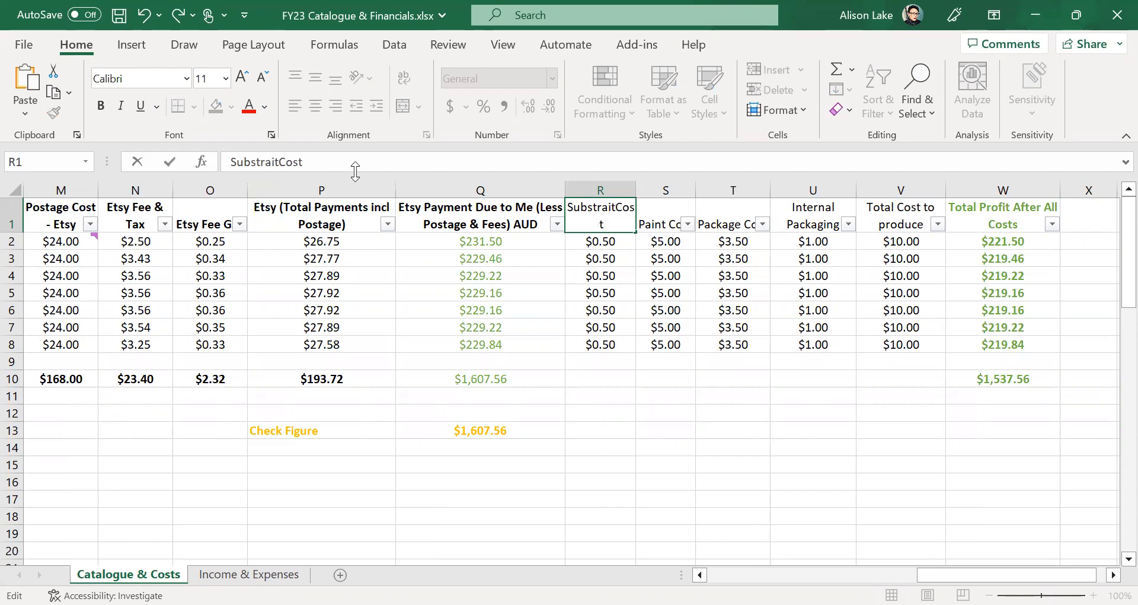
{"action": "left_click", "coordinate": [780, 562]}
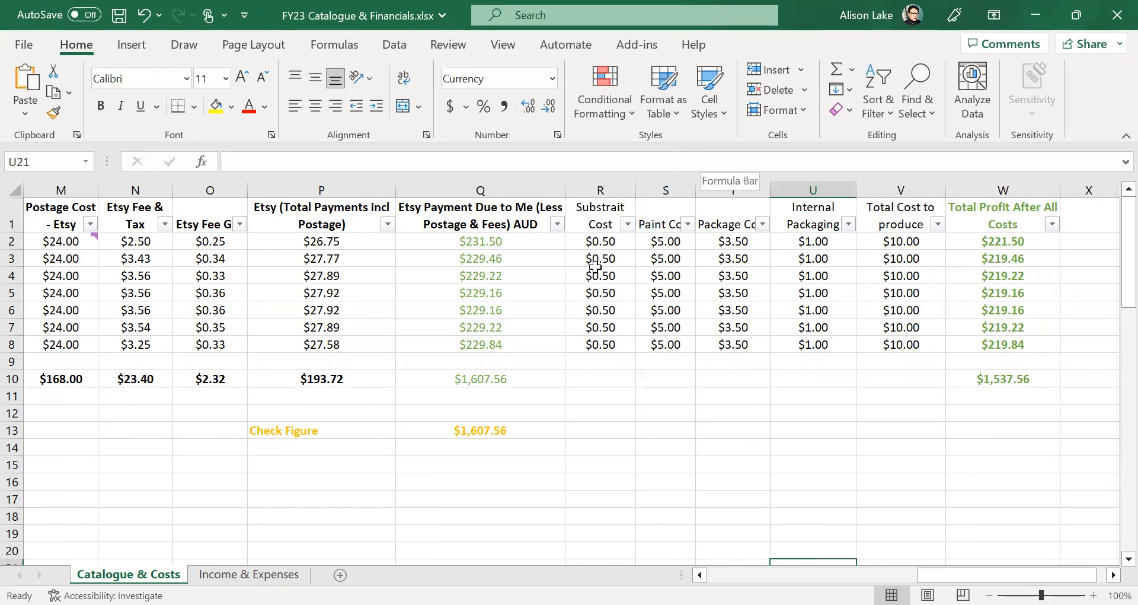
{"action": "left_click", "coordinate": [612, 241]}
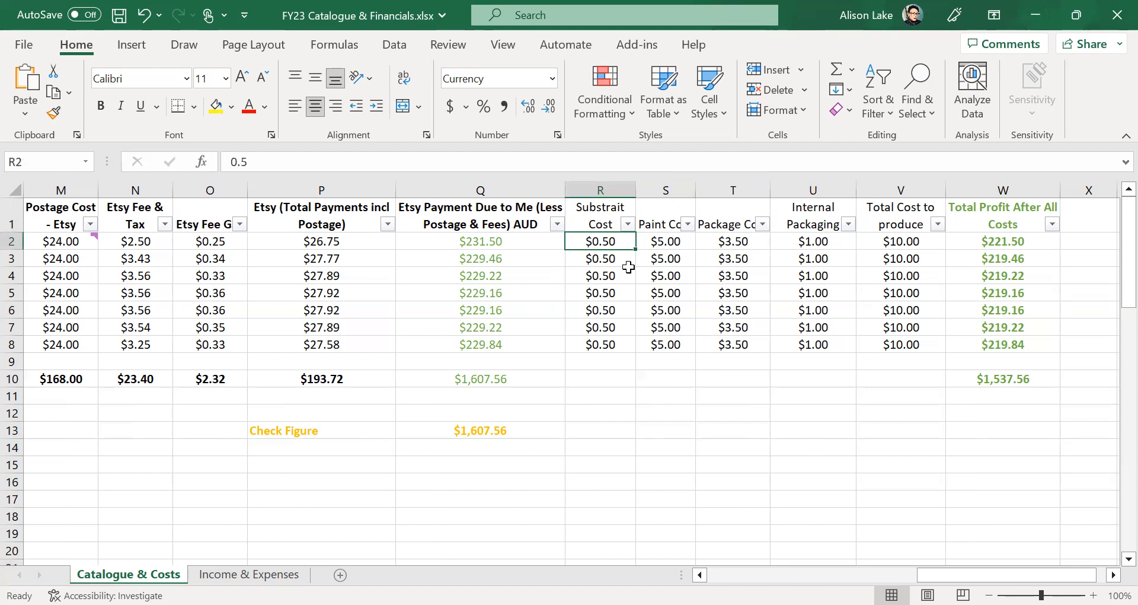
{"action": "left_click", "coordinate": [662, 241]}
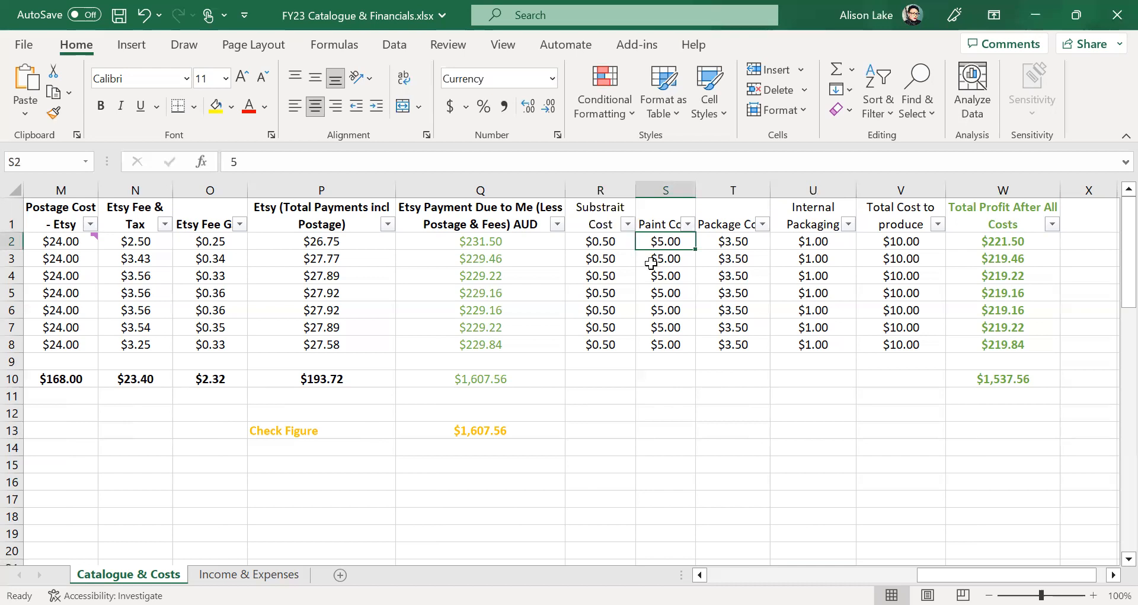
{"action": "left_click", "coordinate": [675, 380]}
{"action": "left_click", "coordinate": [677, 239]}
{"action": "left_click", "coordinate": [668, 399]}
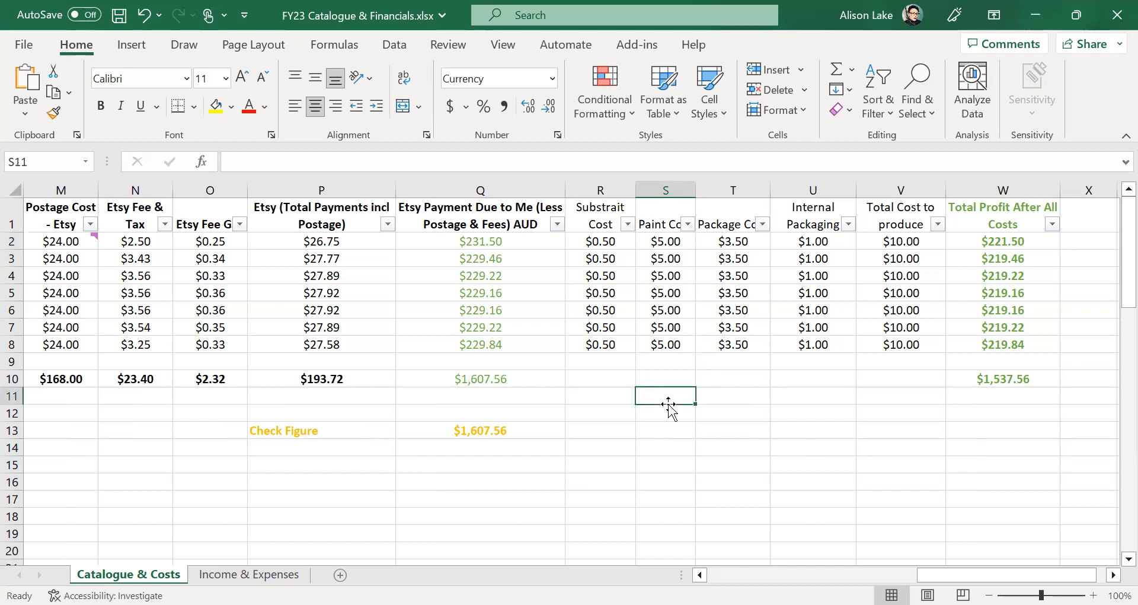
{"action": "left_click", "coordinate": [752, 242]}
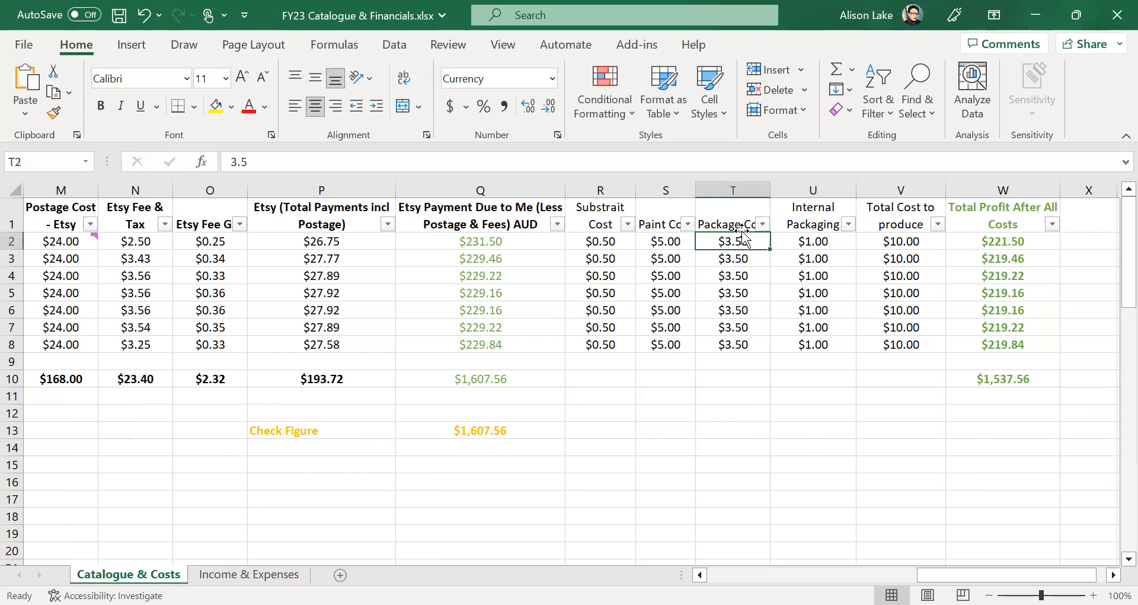
{"action": "left_click", "coordinate": [735, 222]}
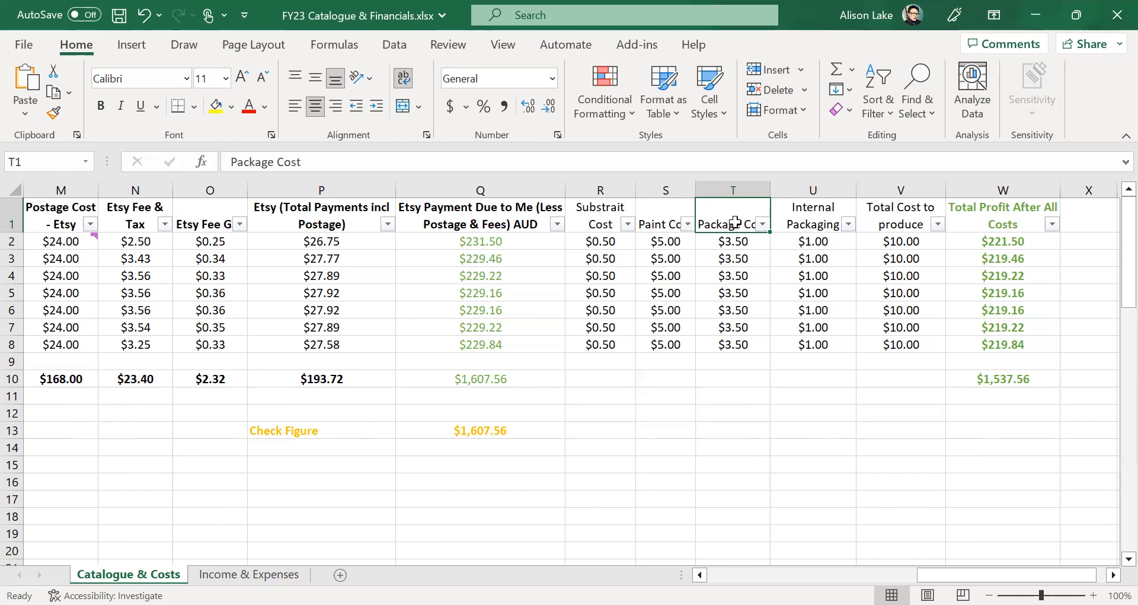
{"action": "left_click", "coordinate": [739, 246]}
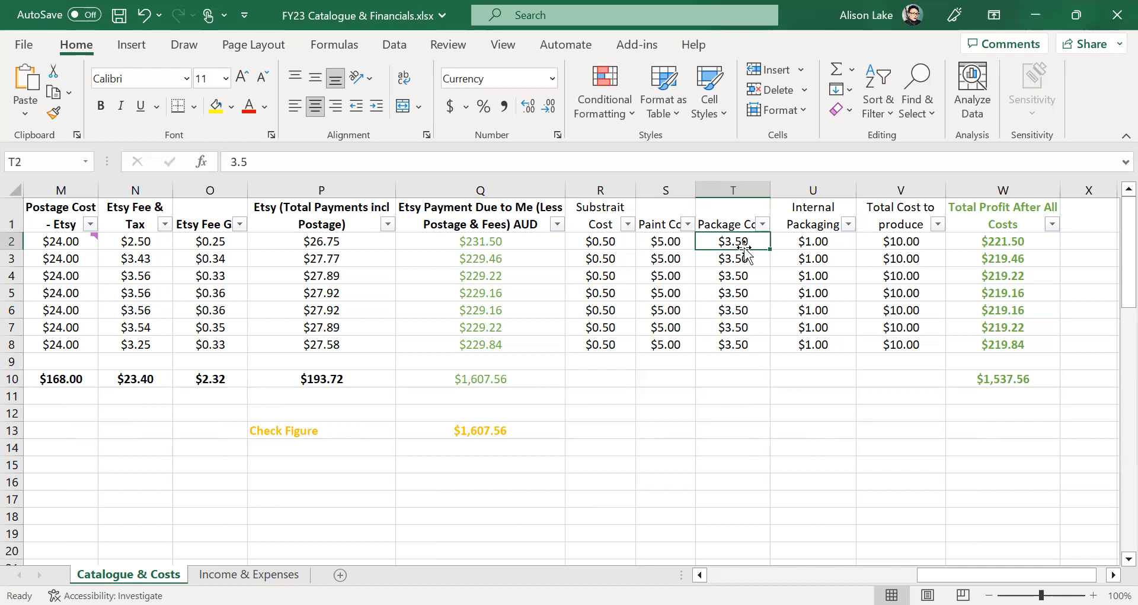
{"action": "left_click", "coordinate": [828, 222]}
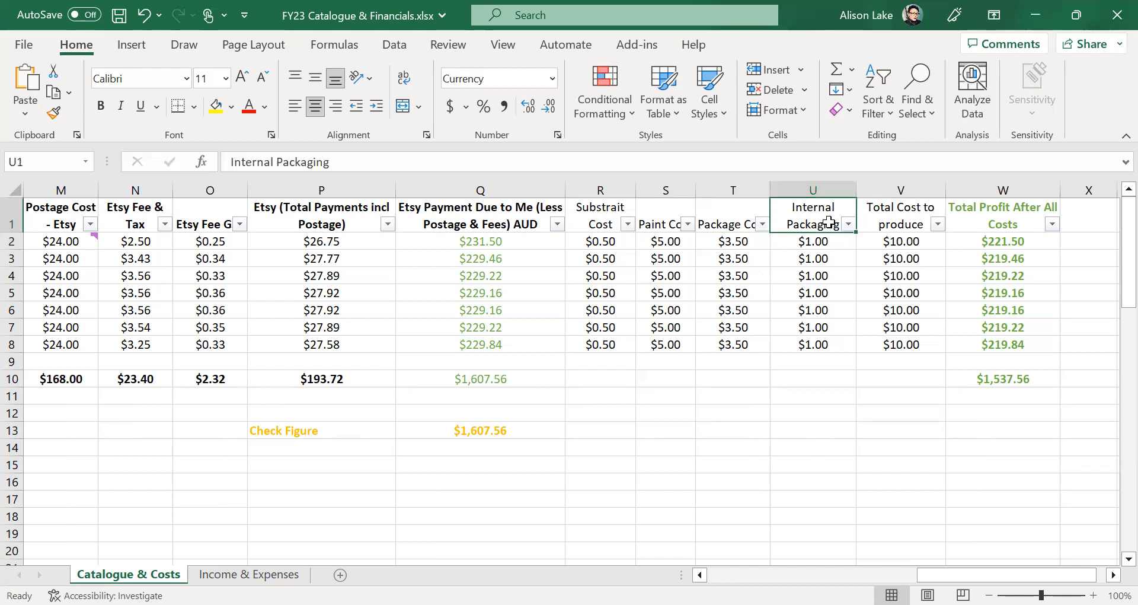
{"action": "left_click", "coordinate": [824, 243]}
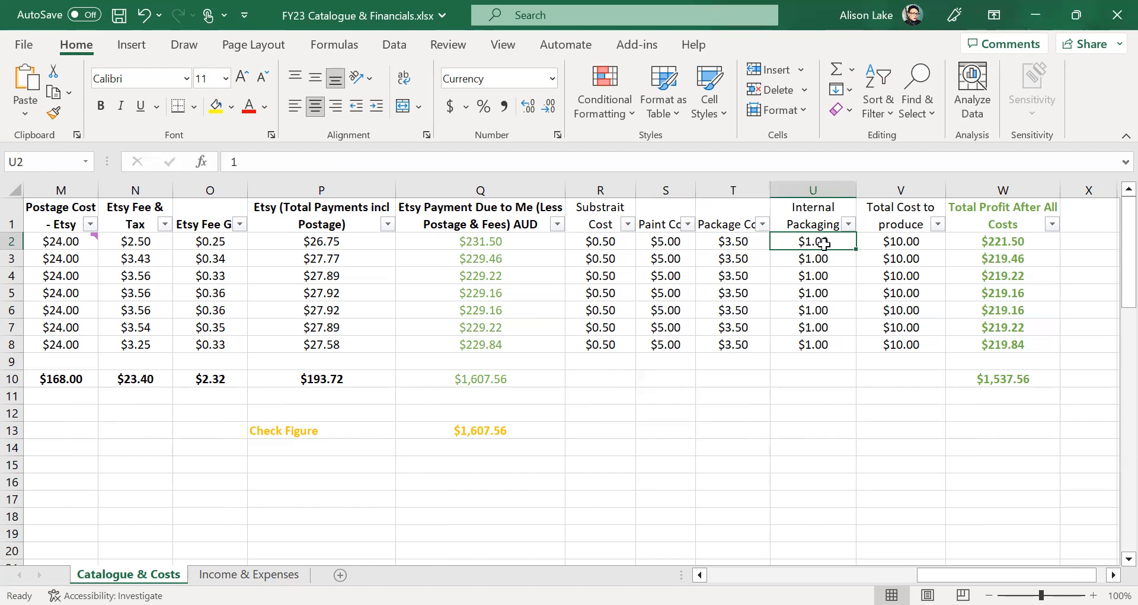
{"action": "left_click", "coordinate": [801, 379]}
{"action": "left_click", "coordinate": [820, 243]}
{"action": "left_click", "coordinate": [916, 242]}
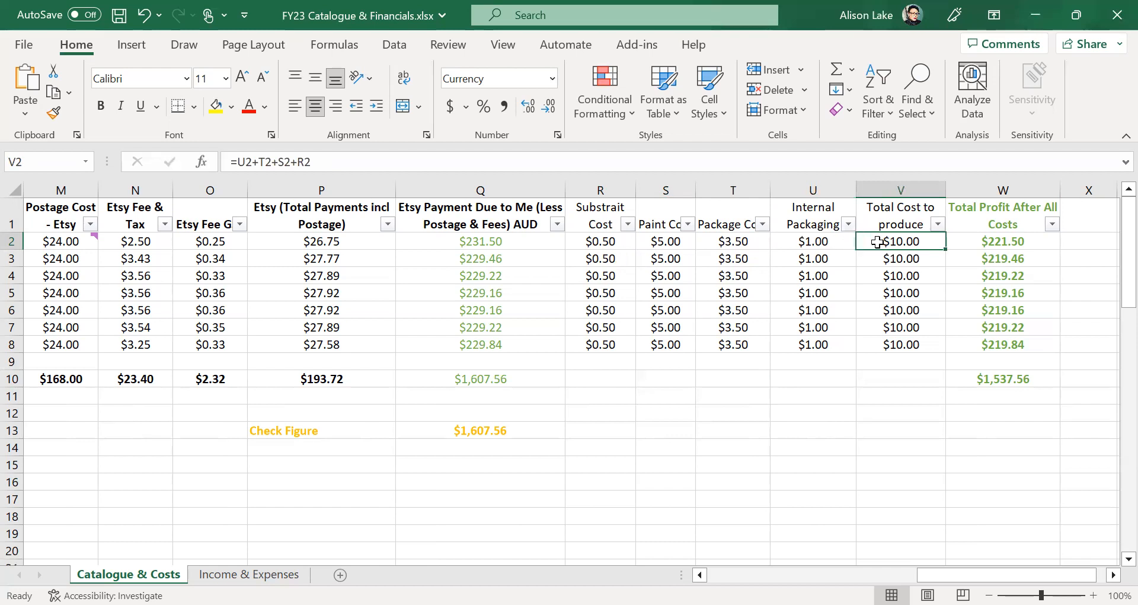
{"action": "left_click", "coordinate": [603, 239]}
{"action": "left_click_drag", "start_coordinate": [603, 239], "coordinate": [799, 246]}
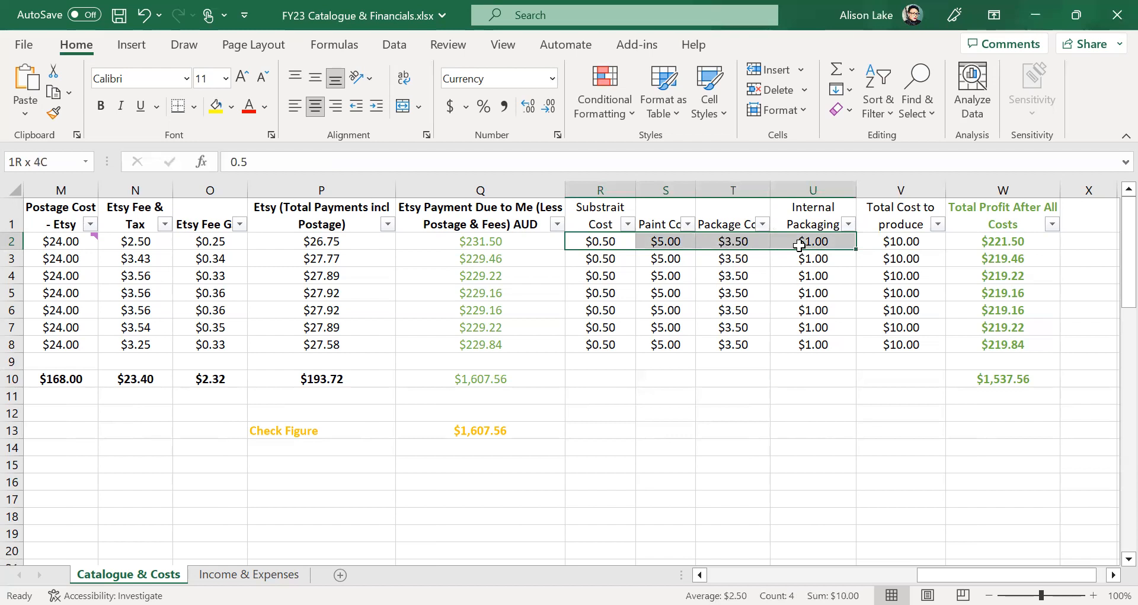
{"action": "left_click", "coordinate": [894, 239]}
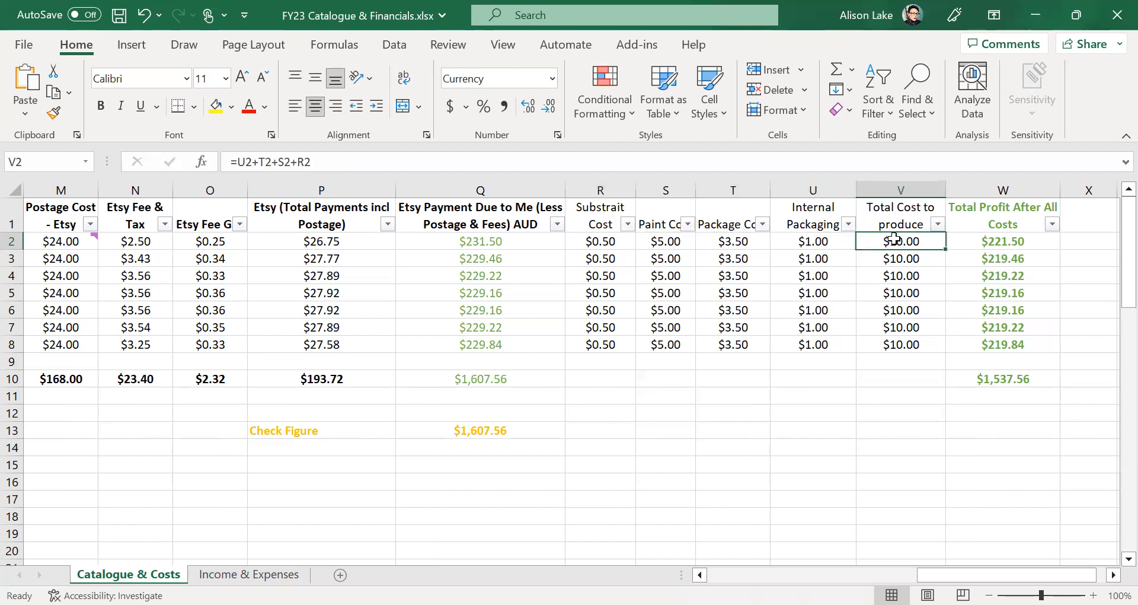
{"action": "left_click", "coordinate": [994, 244]}
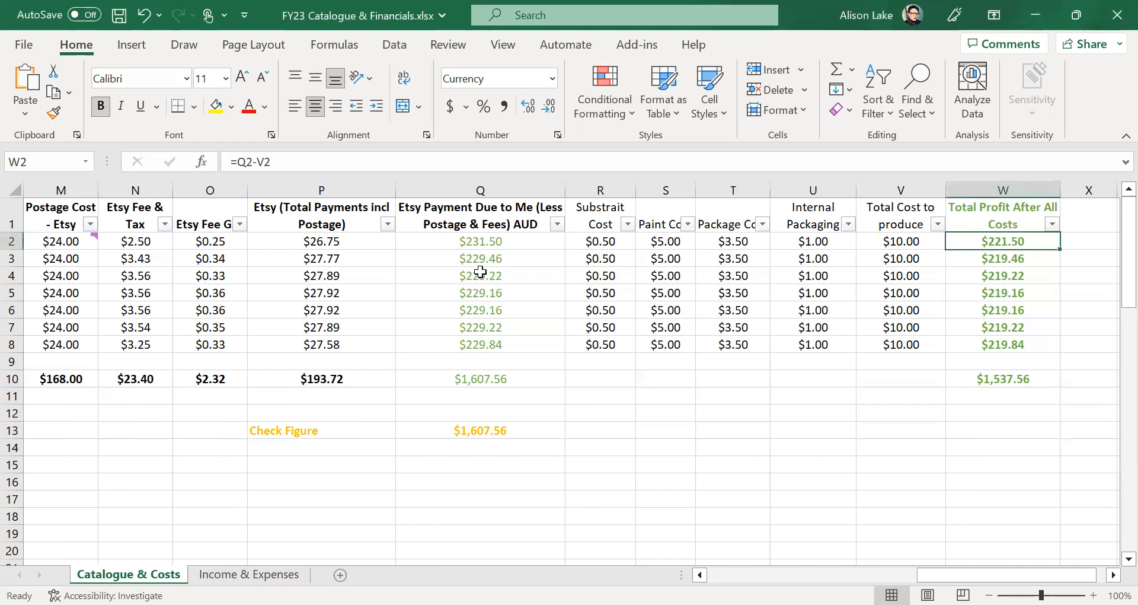
{"action": "left_click", "coordinate": [489, 246]}
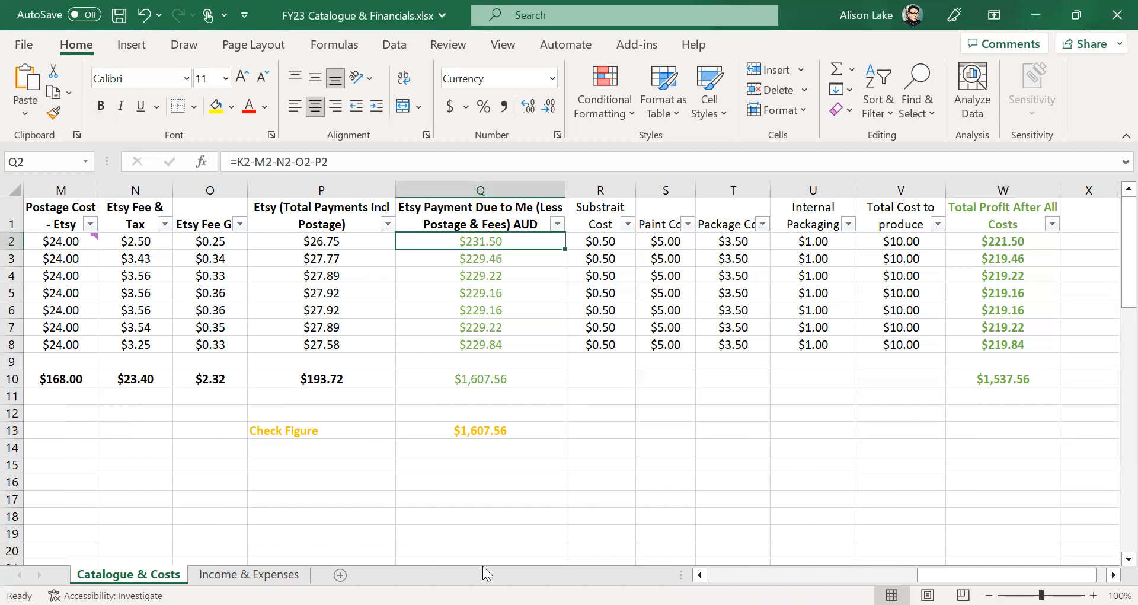
{"action": "left_click", "coordinate": [700, 574]}
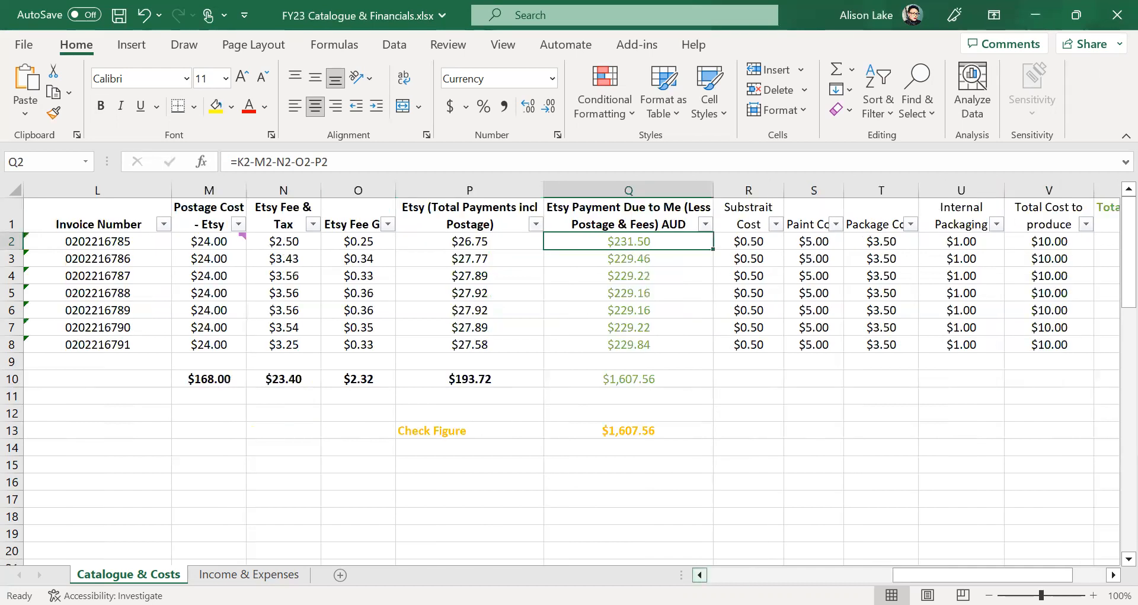
{"action": "left_click", "coordinate": [701, 575]}
{"action": "left_click", "coordinate": [700, 575]}
{"action": "left_click", "coordinate": [137, 237]}
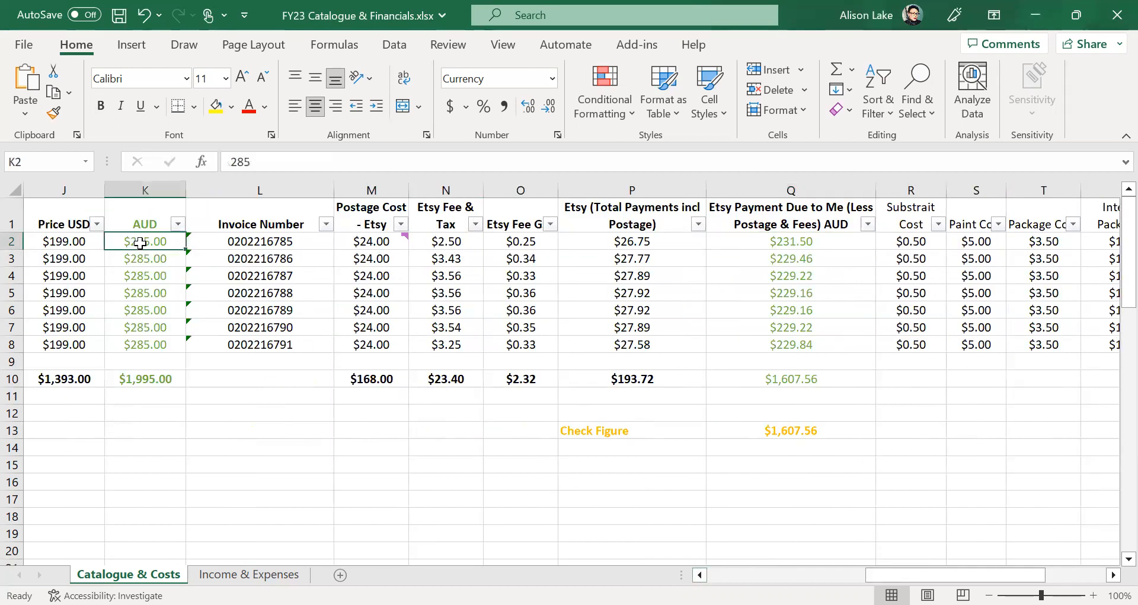
{"action": "left_click_drag", "start_coordinate": [955, 575], "coordinate": [1016, 574]}
{"action": "left_click", "coordinate": [929, 240]}
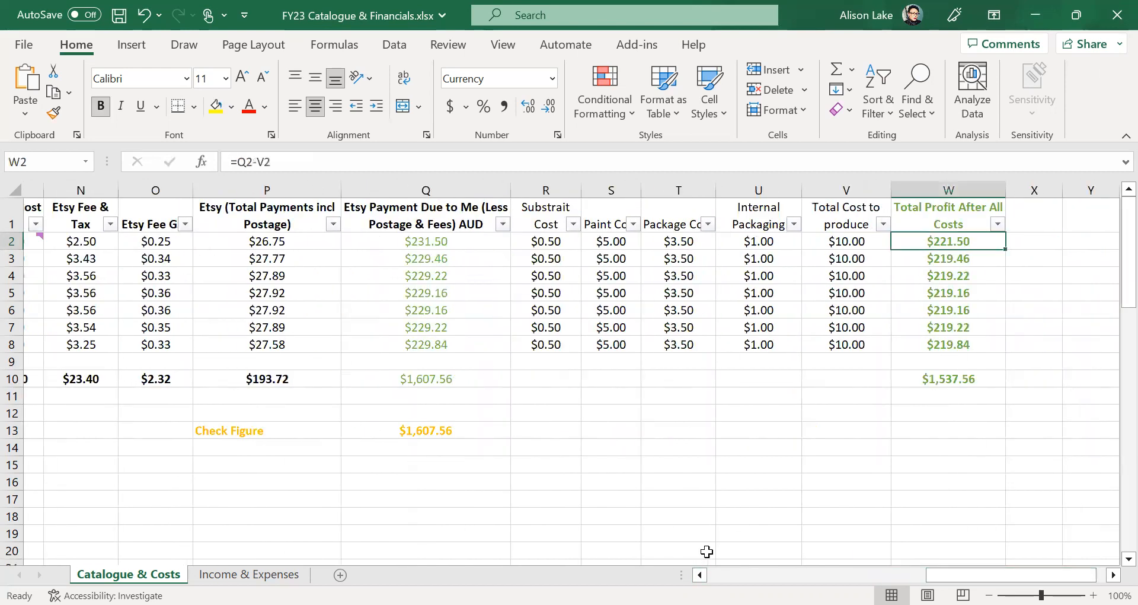
{"action": "left_click", "coordinate": [961, 382]}
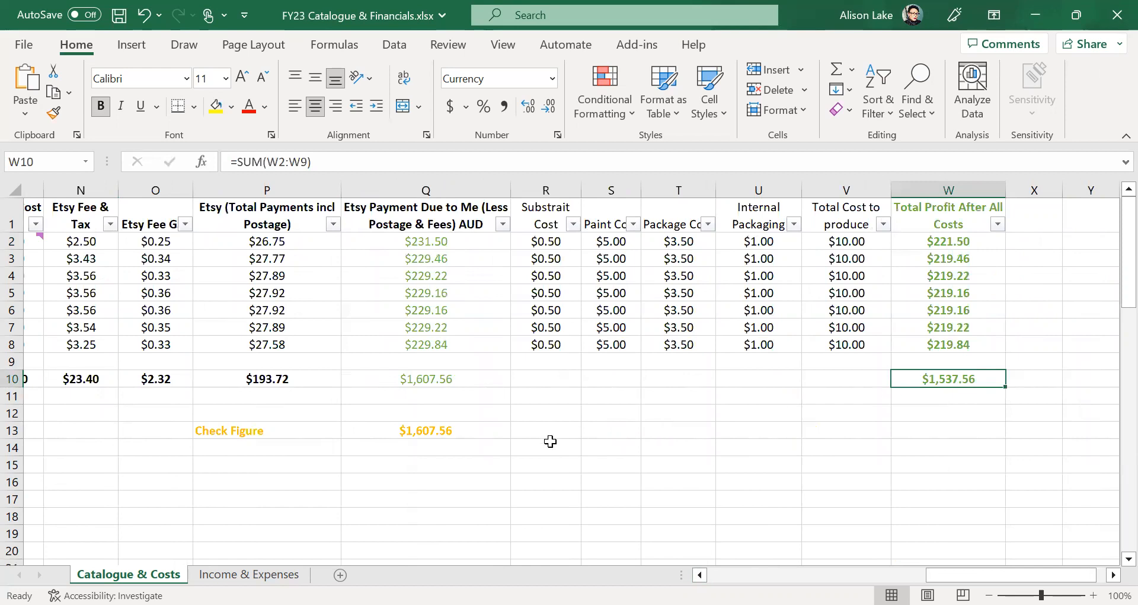
{"action": "left_click", "coordinate": [843, 437]}
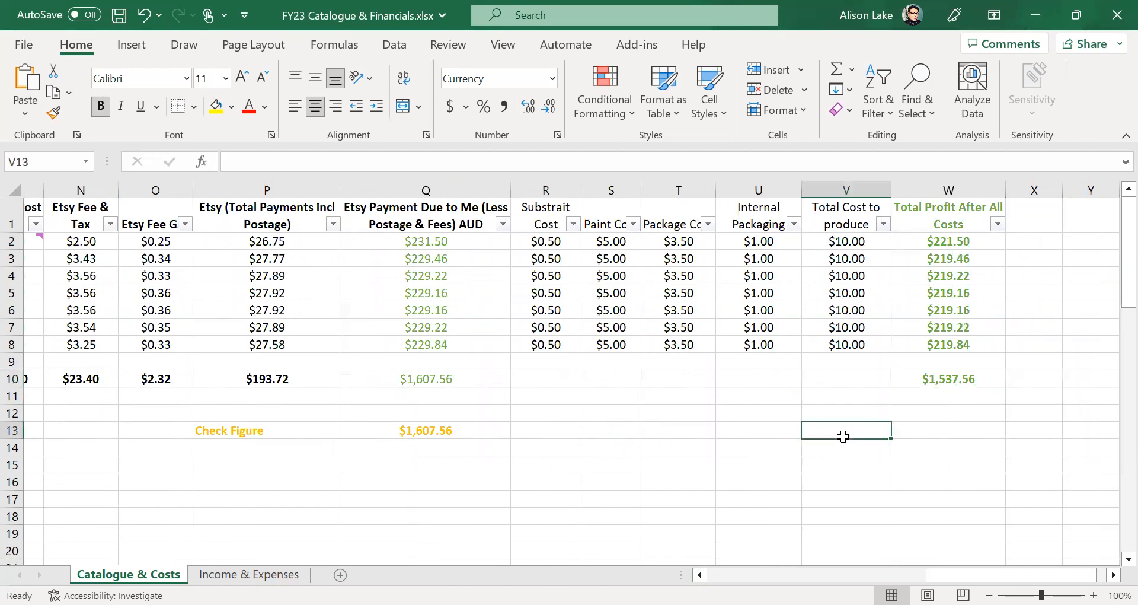
{"action": "type", "text": "Fig"}
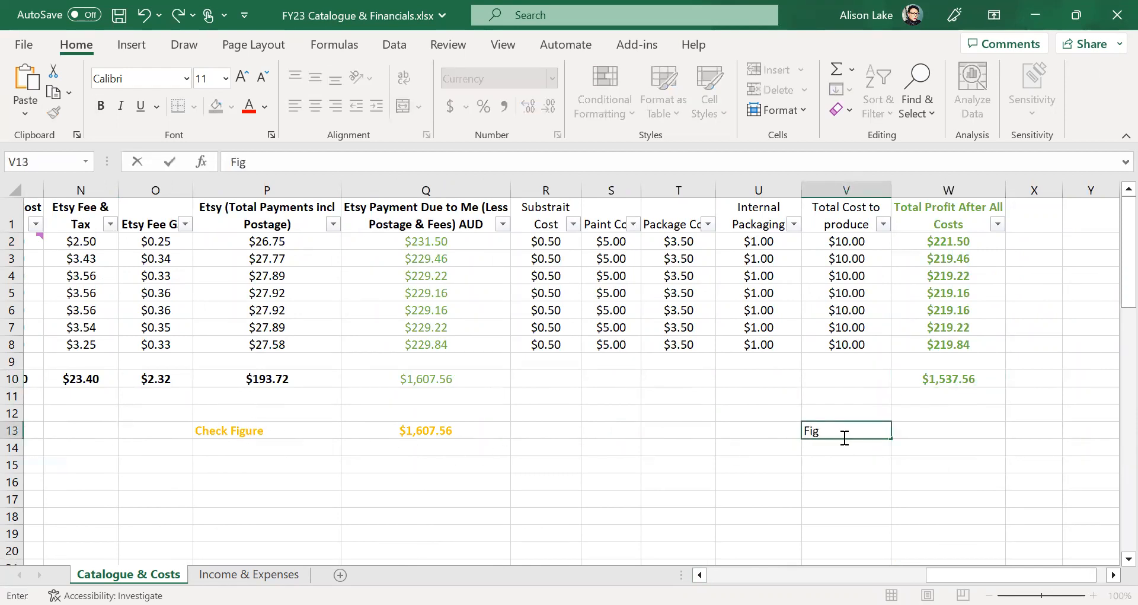
{"action": "type", "text": "ure Check"}
{"action": "left_click", "coordinate": [986, 433]}
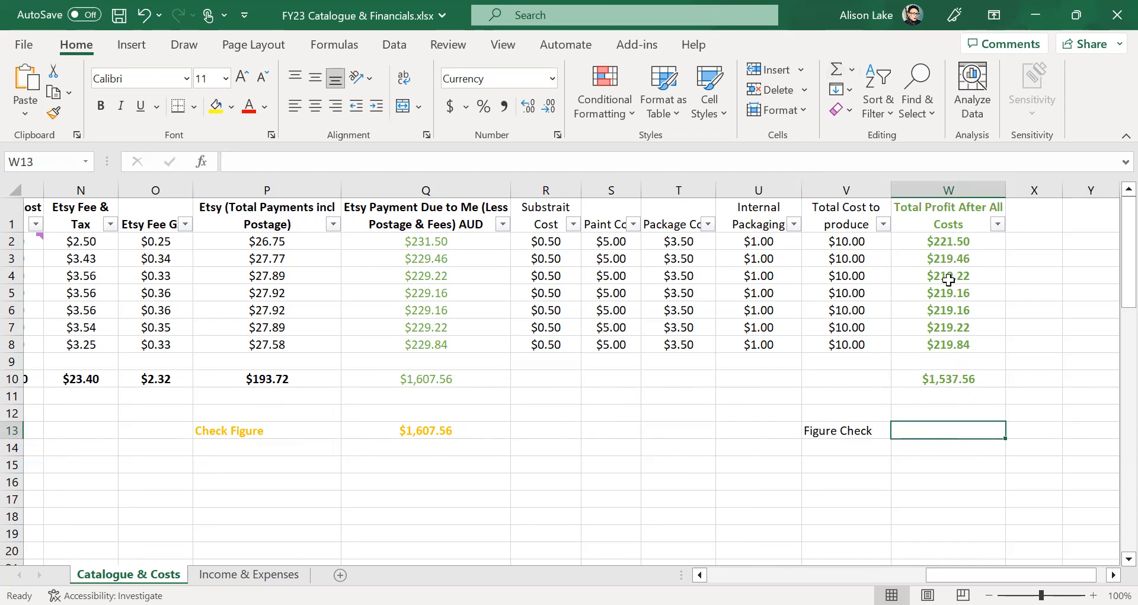
{"action": "left_click", "coordinate": [942, 477]}
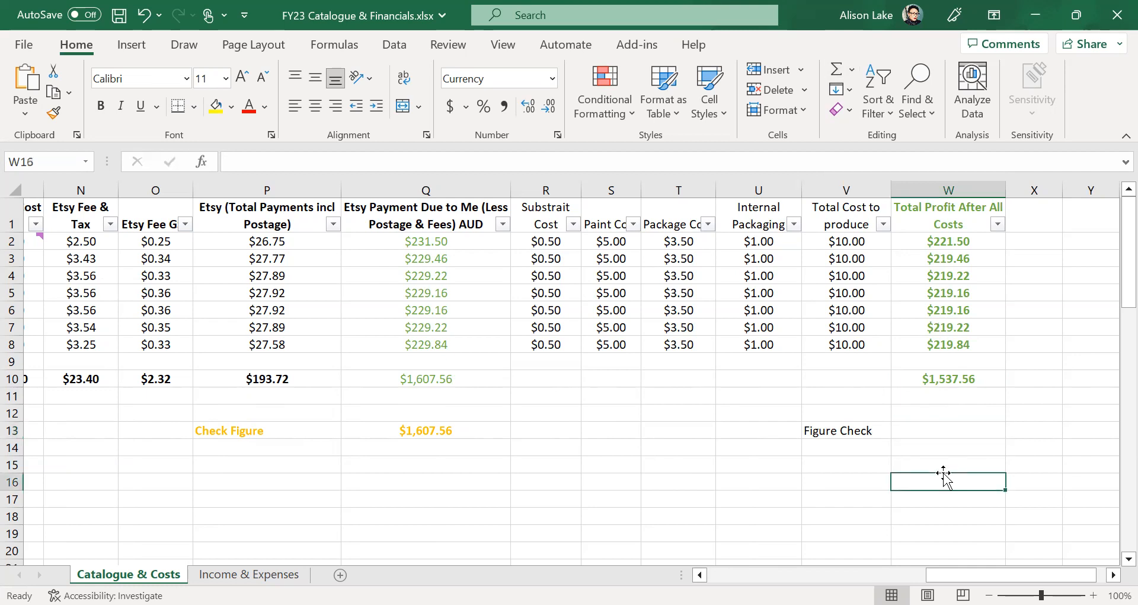
{"action": "left_click", "coordinate": [953, 432]}
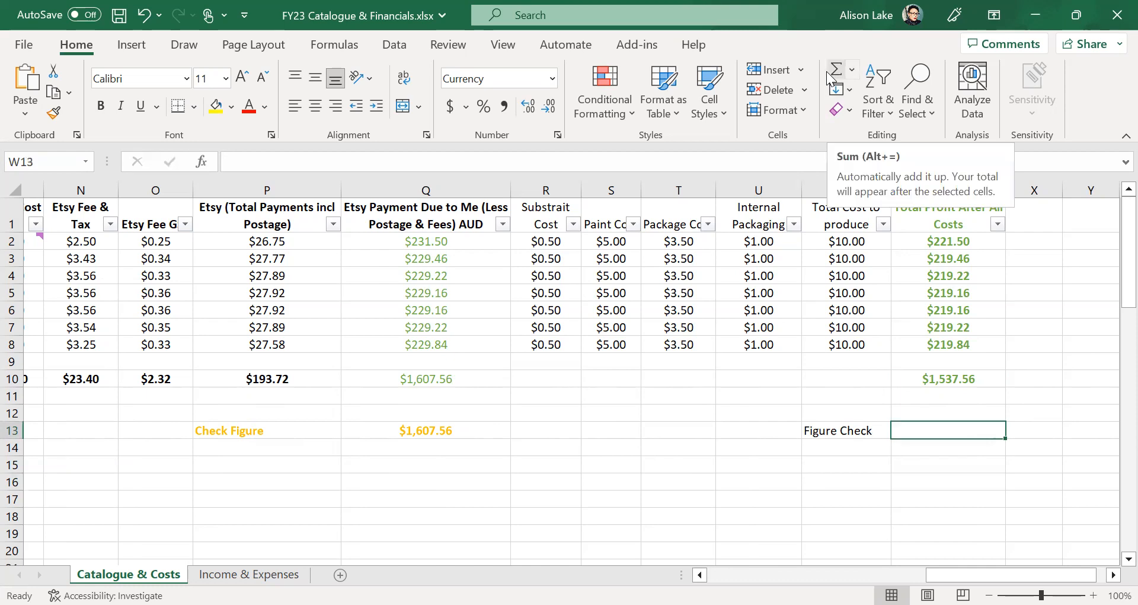
{"action": "key", "text": "alt+equal"}
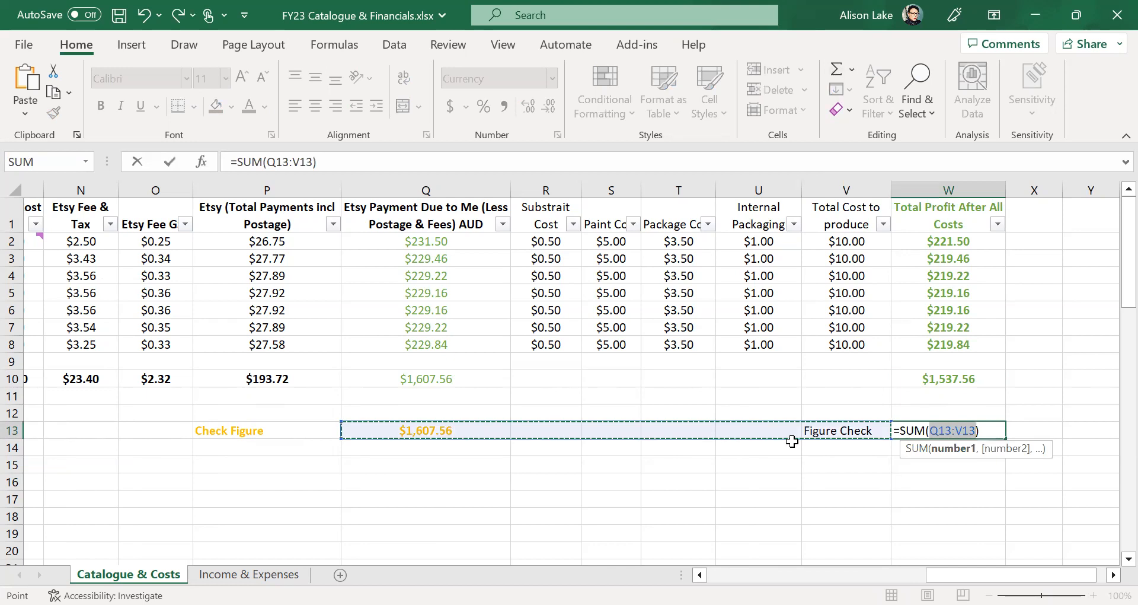
{"action": "left_click", "coordinate": [968, 243]}
{"action": "left_click_drag", "start_coordinate": [969, 244], "coordinate": [970, 342]}
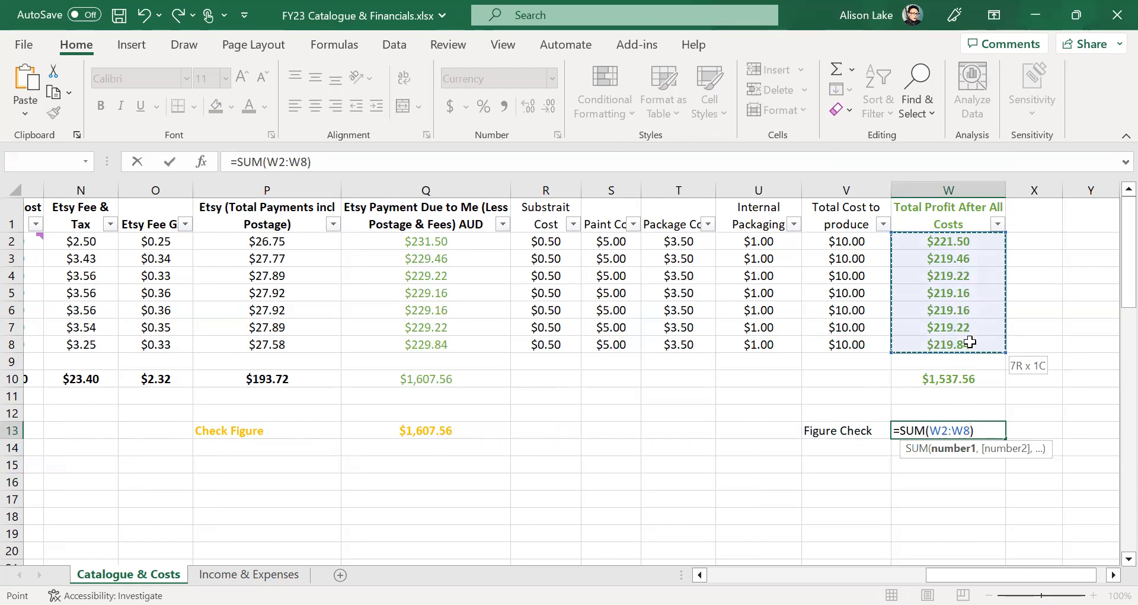
{"action": "left_click_drag", "start_coordinate": [971, 342], "coordinate": [971, 342]}
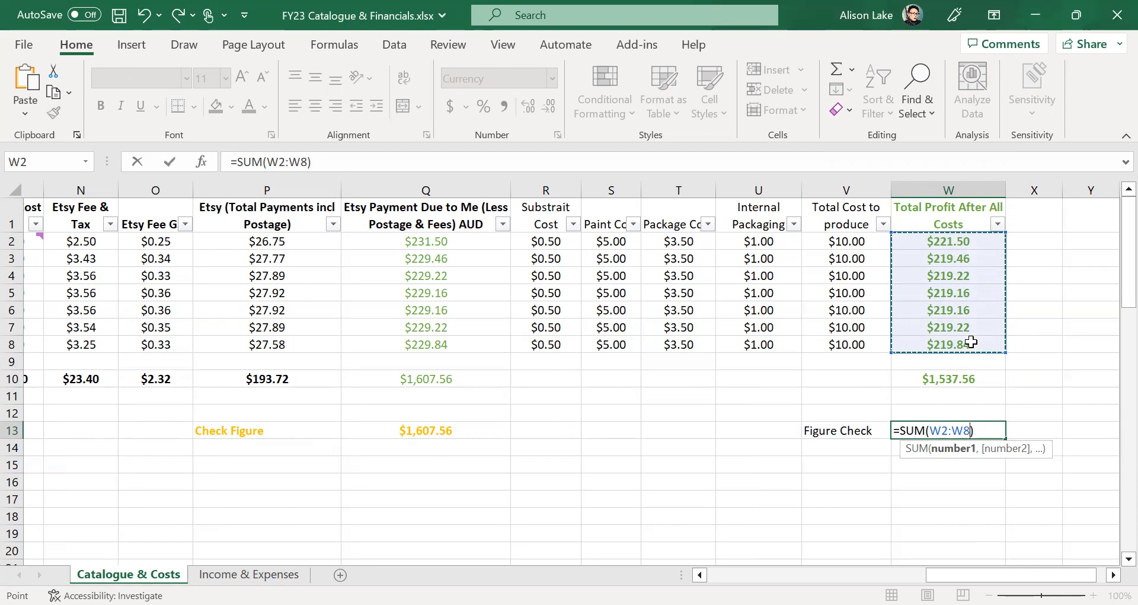
{"action": "key", "text": "Return"}
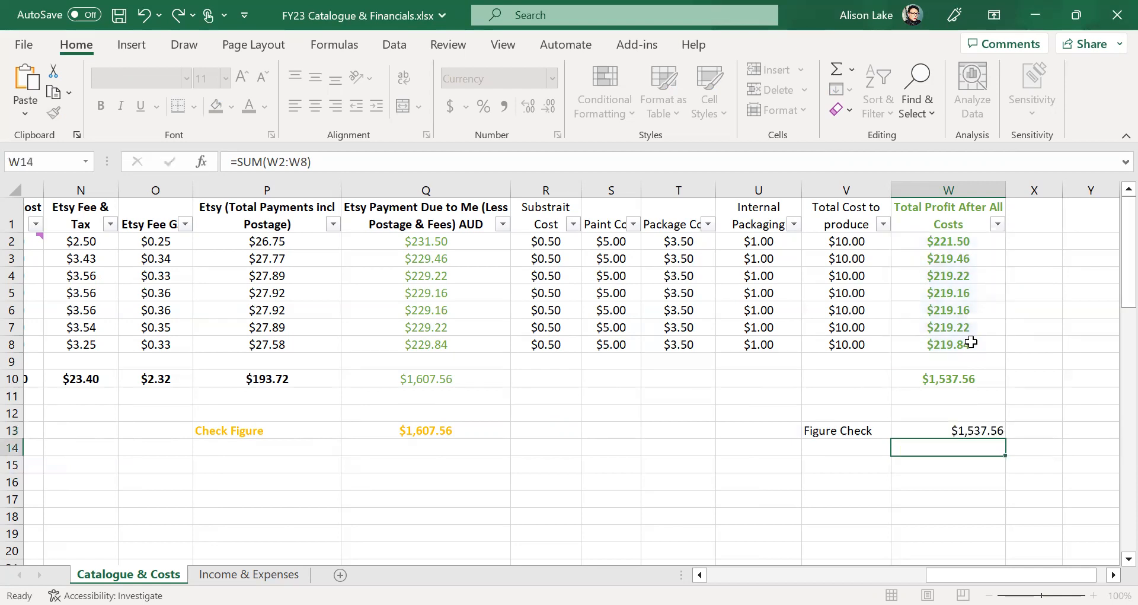
{"action": "left_click", "coordinate": [919, 377]}
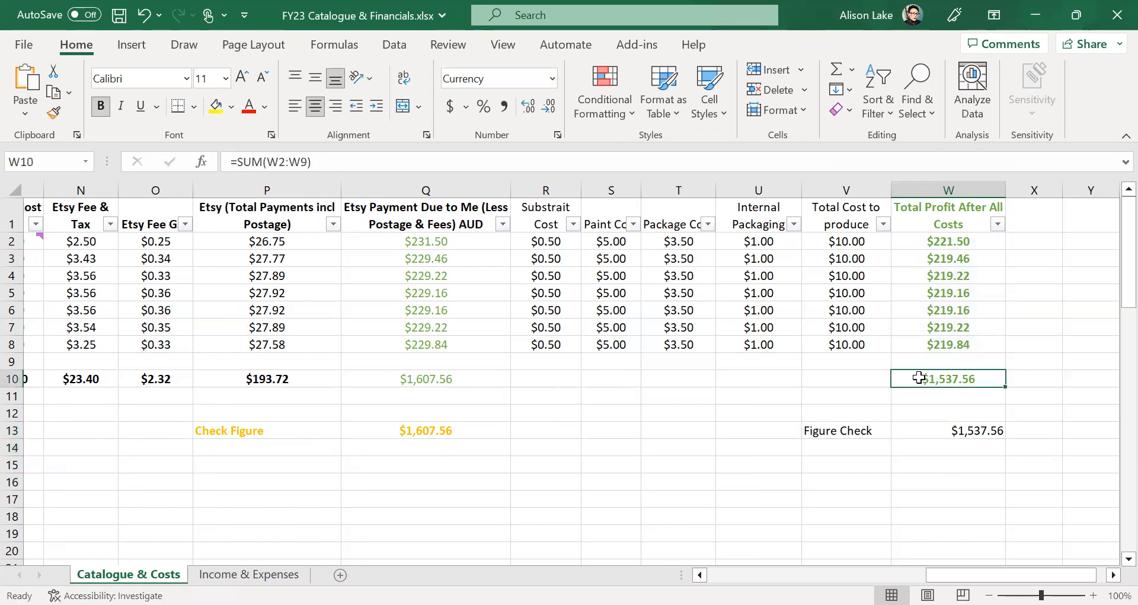
{"action": "left_click_drag", "start_coordinate": [817, 434], "coordinate": [914, 444]}
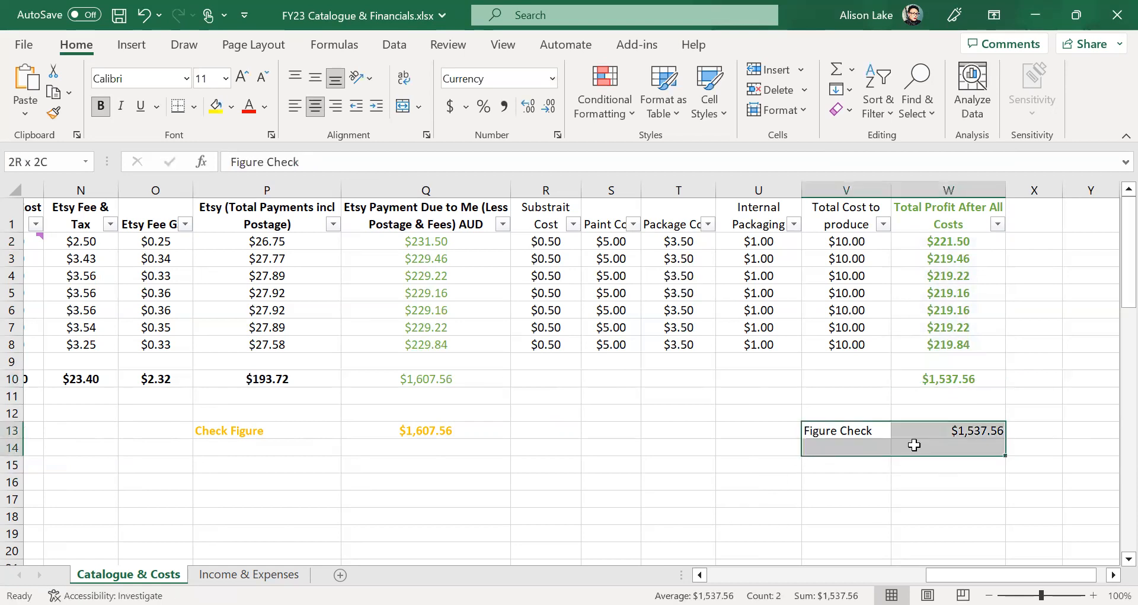
{"action": "left_click", "coordinate": [691, 501]}
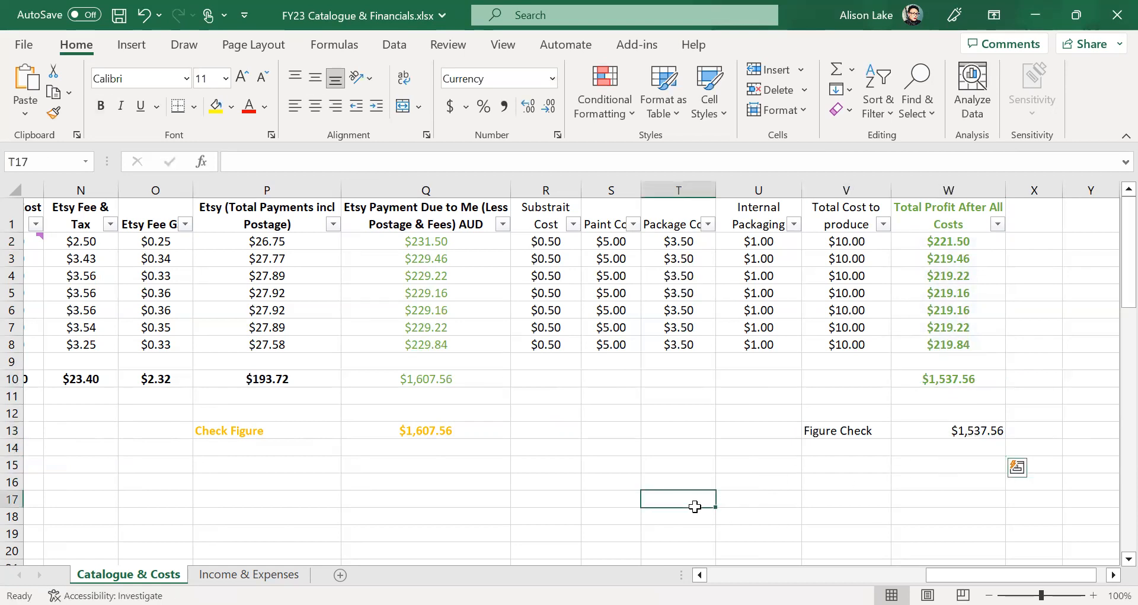
{"action": "left_click", "coordinate": [843, 430]}
{"action": "left_click_drag", "start_coordinate": [843, 431], "coordinate": [934, 439]}
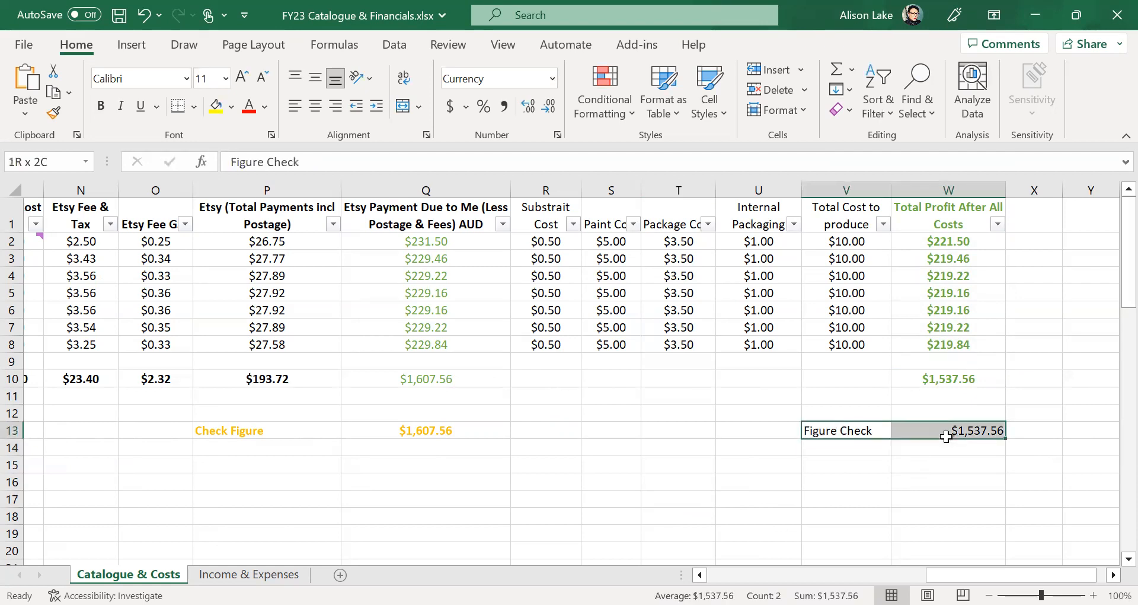
{"action": "key", "text": "Delete"}
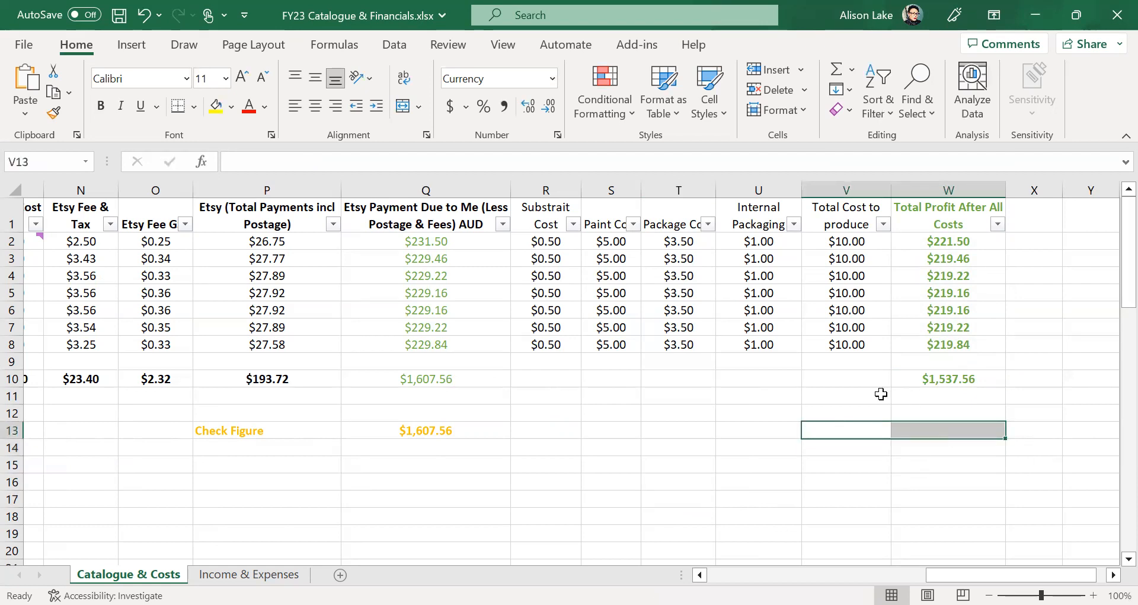
- Replace the Q13 Check Figure with an AutoSum of Q2:Q8, giving $1,607.56
{"action": "left_click", "coordinate": [375, 428]}
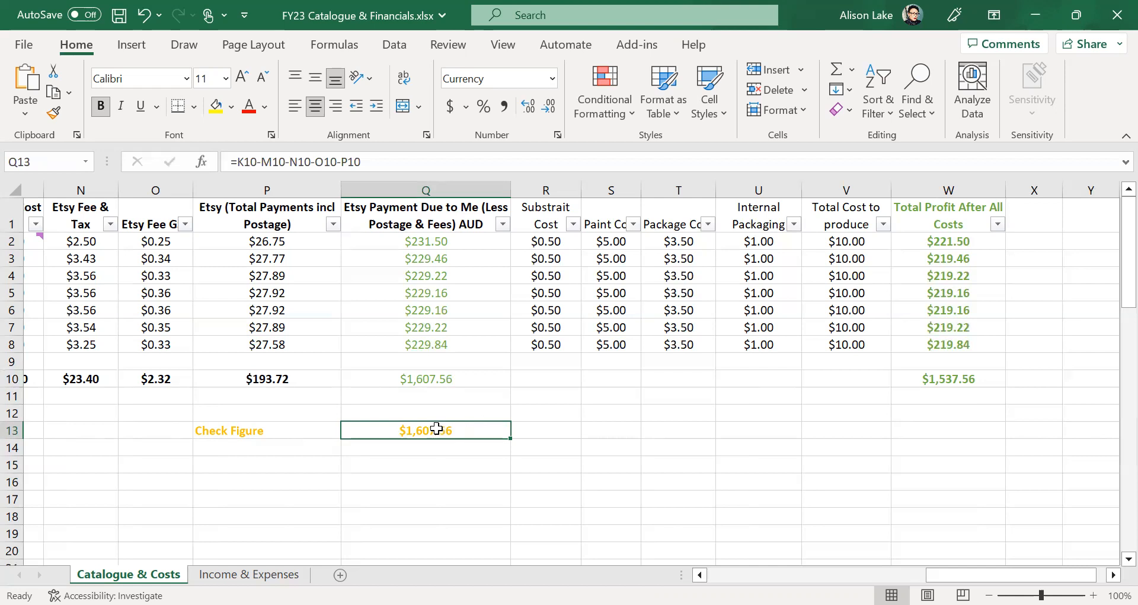
{"action": "type", "text": "="}
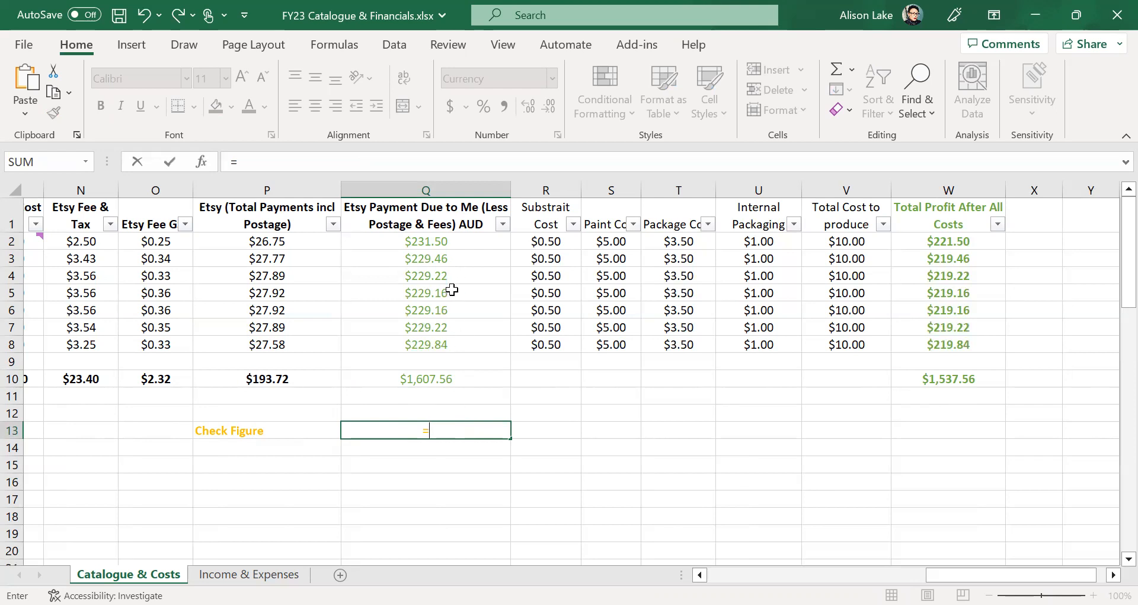
{"action": "key", "text": "BackSpace"}
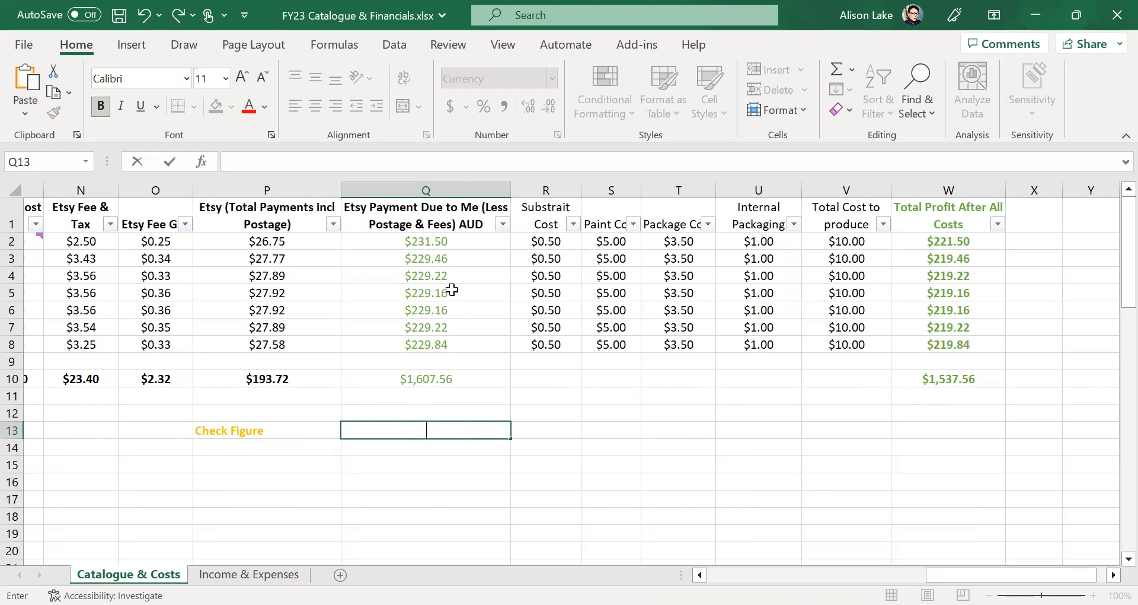
{"action": "left_click", "coordinate": [529, 426]}
{"action": "left_click", "coordinate": [422, 432]}
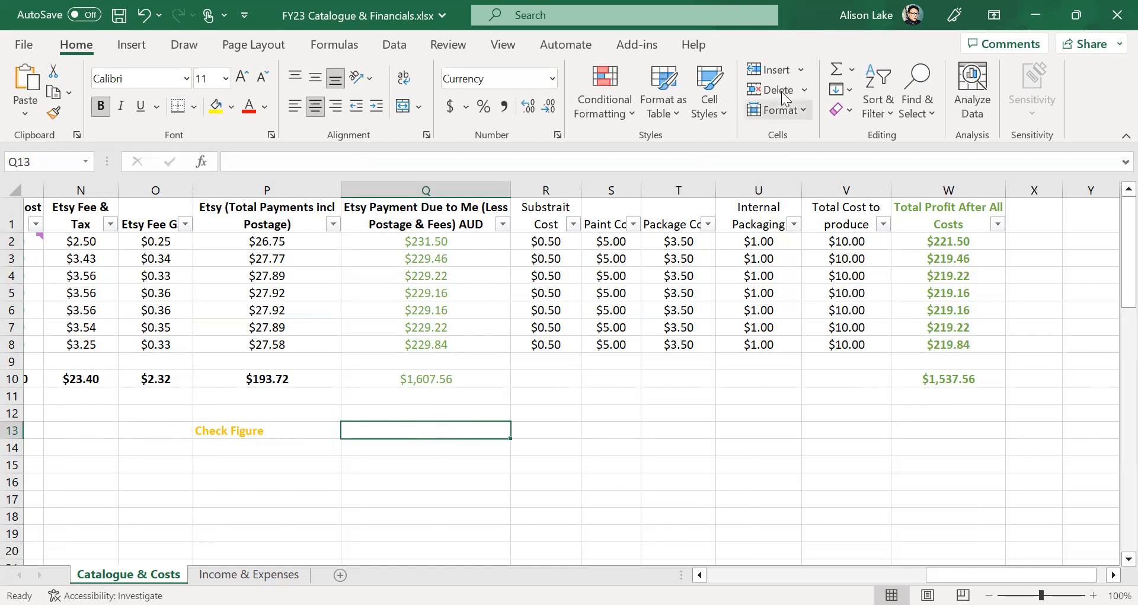
{"action": "left_click", "coordinate": [837, 70]}
{"action": "left_click_drag", "start_coordinate": [437, 242], "coordinate": [433, 339]}
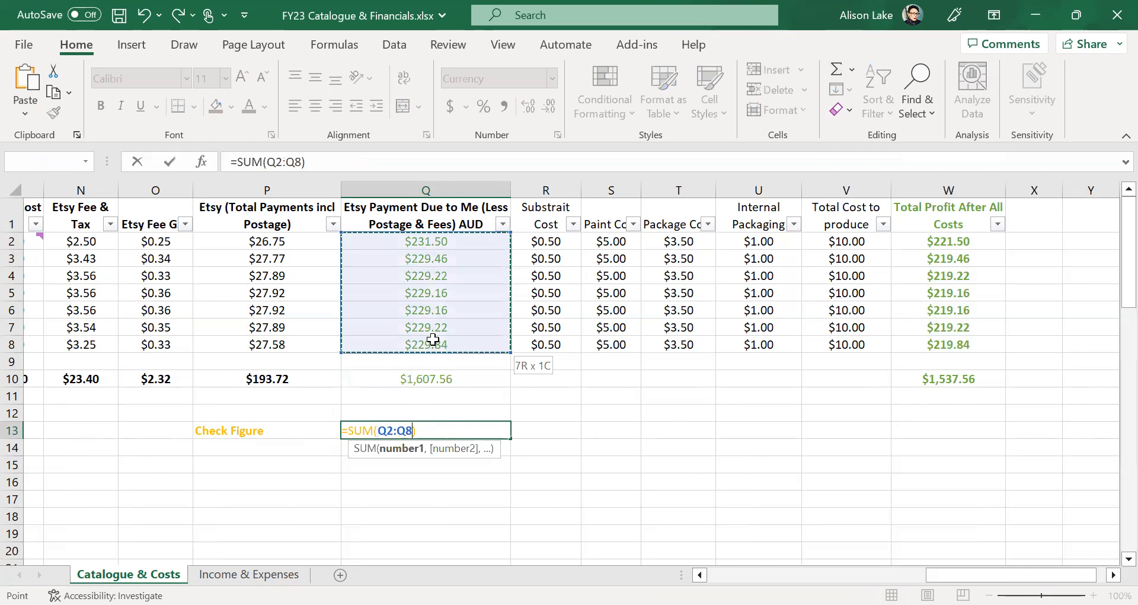
{"action": "left_click_drag", "start_coordinate": [432, 339], "coordinate": [433, 340]}
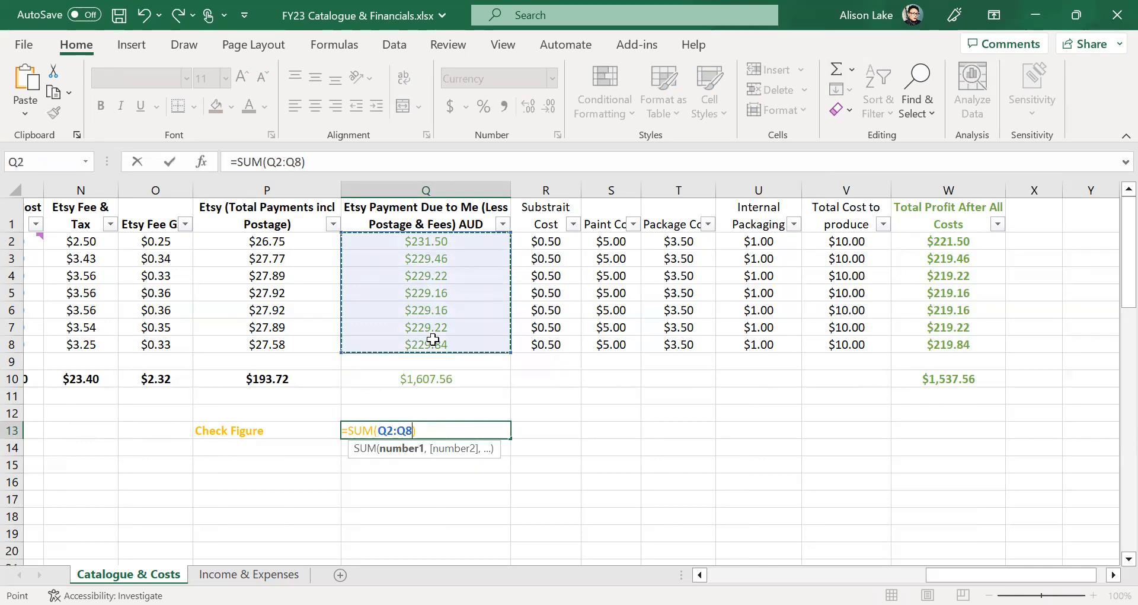
{"action": "key", "text": "Return"}
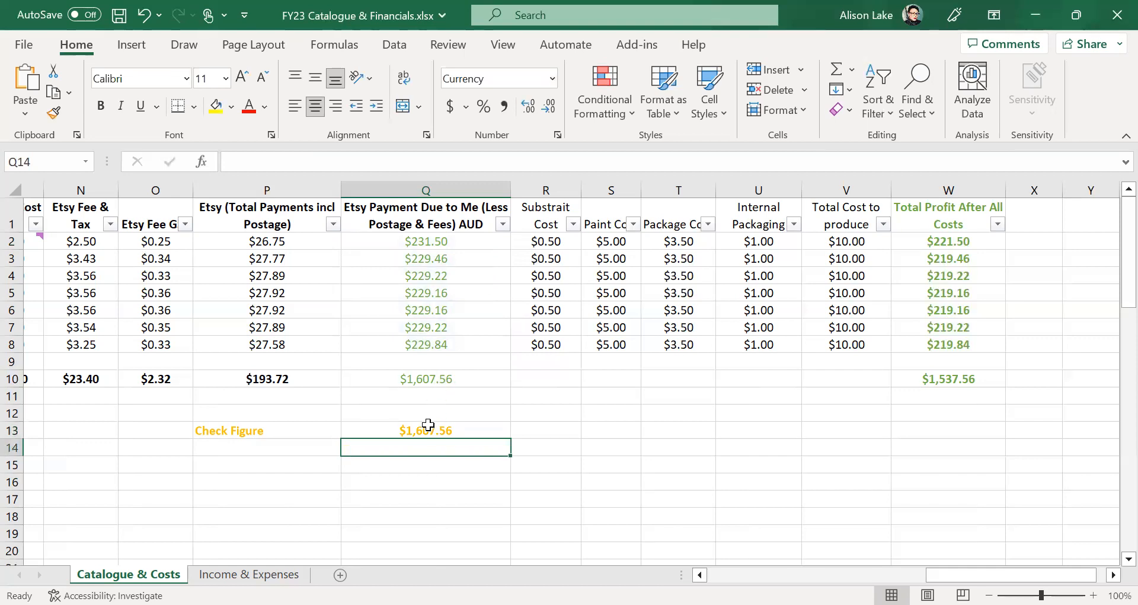
{"action": "left_click", "coordinate": [576, 445]}
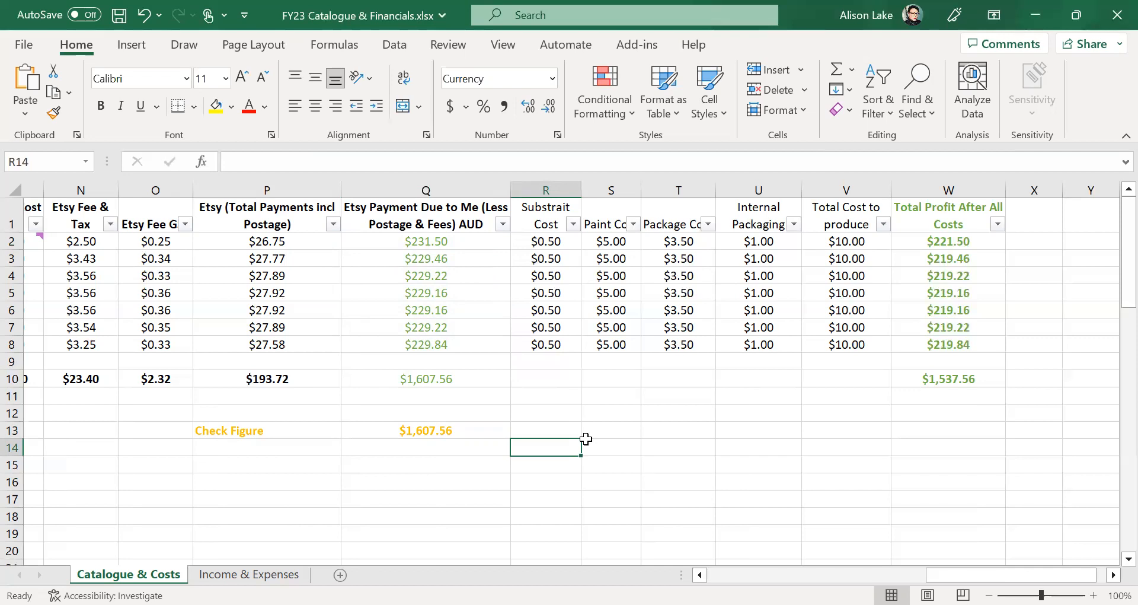
- Sum row 8's cost columns into X8, then delete that sum
{"action": "left_click", "coordinate": [1024, 342]}
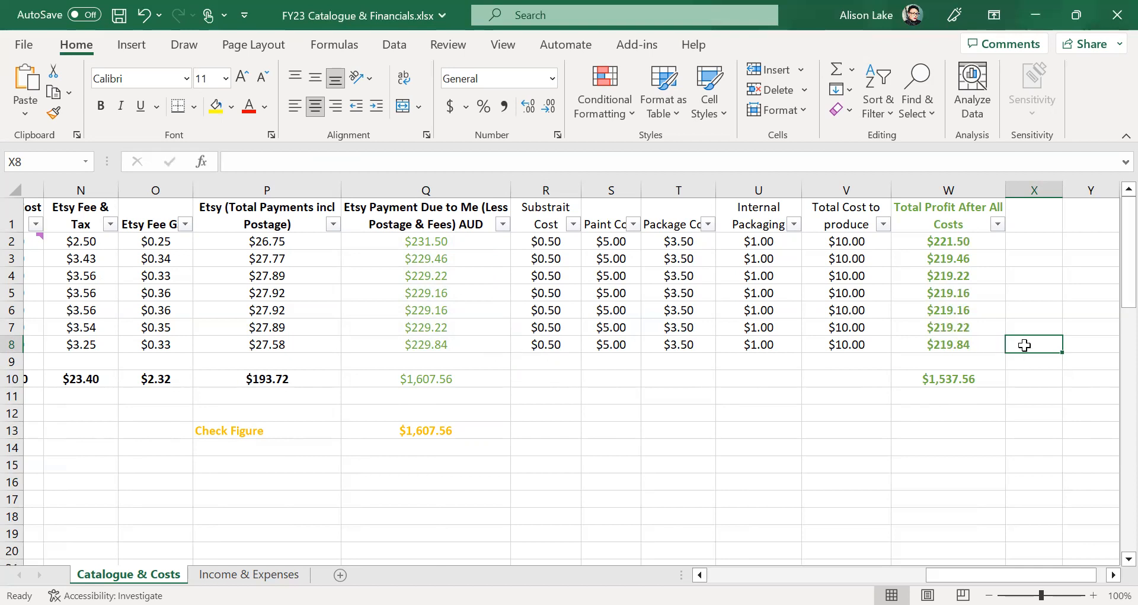
{"action": "left_click", "coordinate": [835, 70]}
{"action": "left_click", "coordinate": [816, 410]}
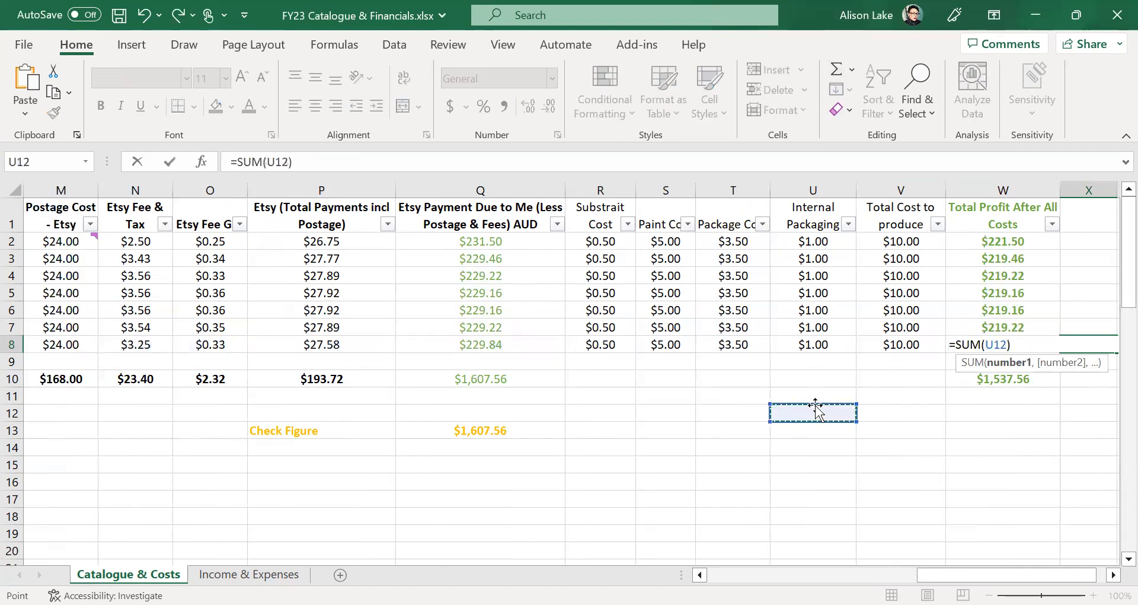
{"action": "left_click", "coordinate": [905, 342]}
{"action": "left_click_drag", "start_coordinate": [905, 341], "coordinate": [610, 343]}
{"action": "key", "text": "Return"}
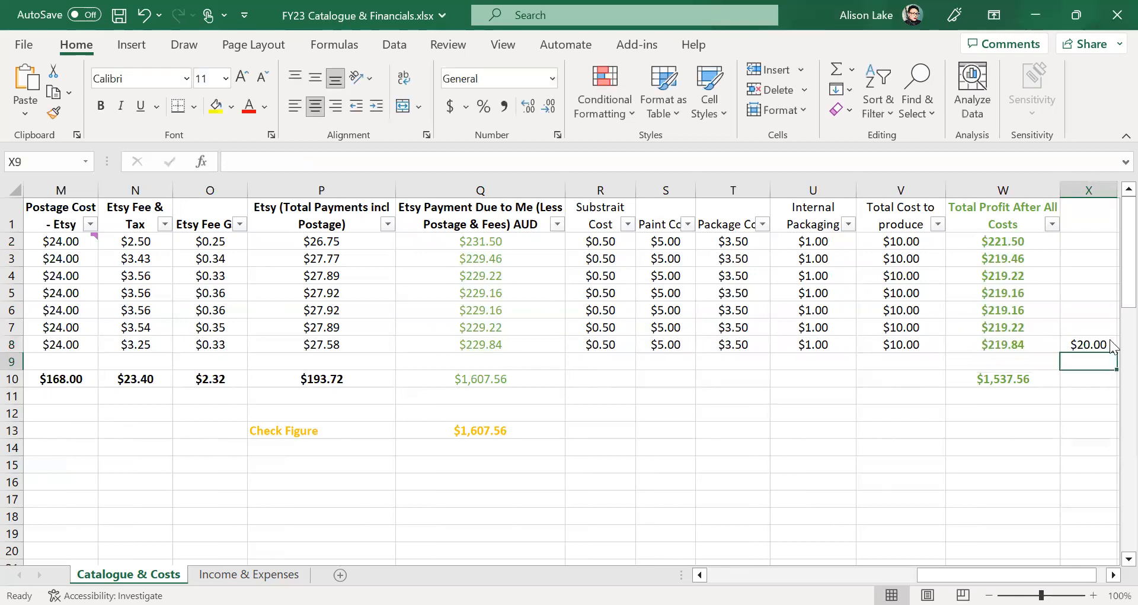
{"action": "left_click", "coordinate": [1090, 344]}
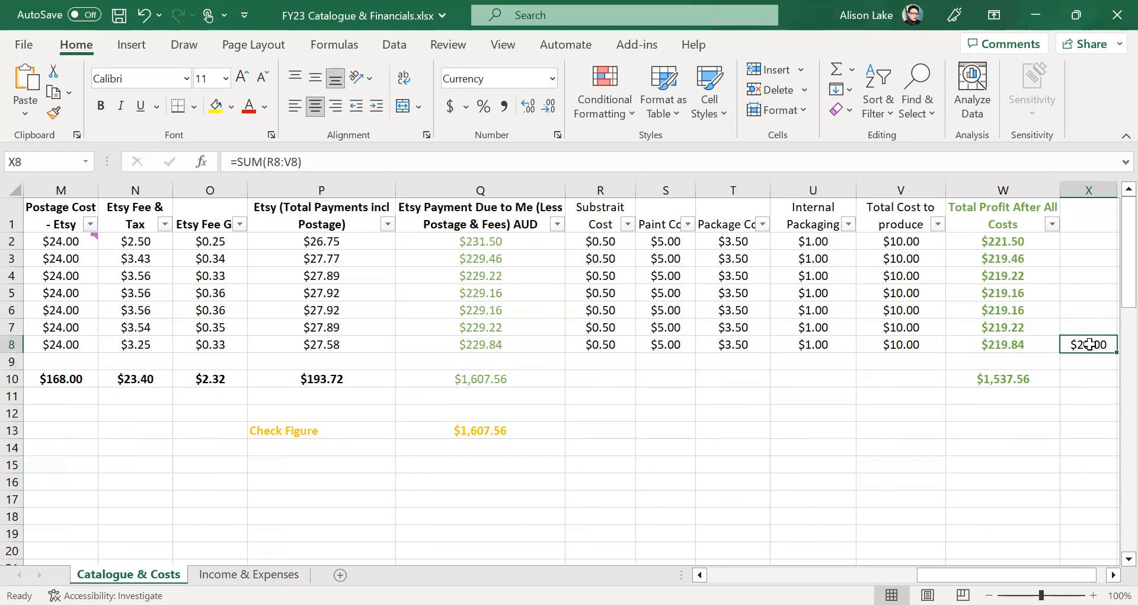
{"action": "key", "text": "Delete"}
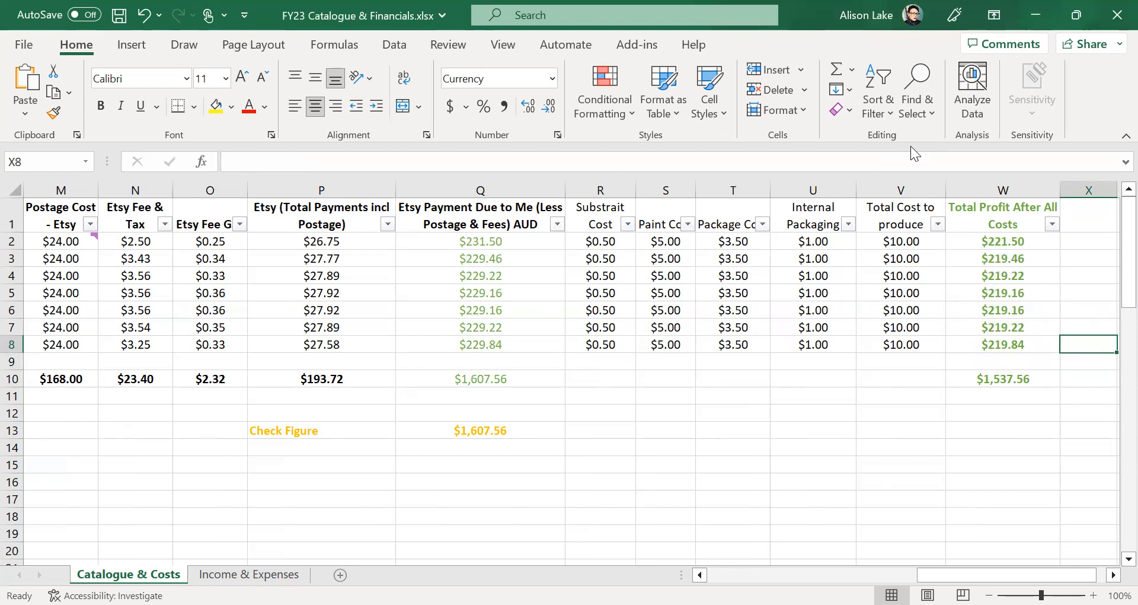
- Try a new SUM in X8, delete the erroneous formula, and scroll back to columns A–K
{"action": "left_click", "coordinate": [837, 69]}
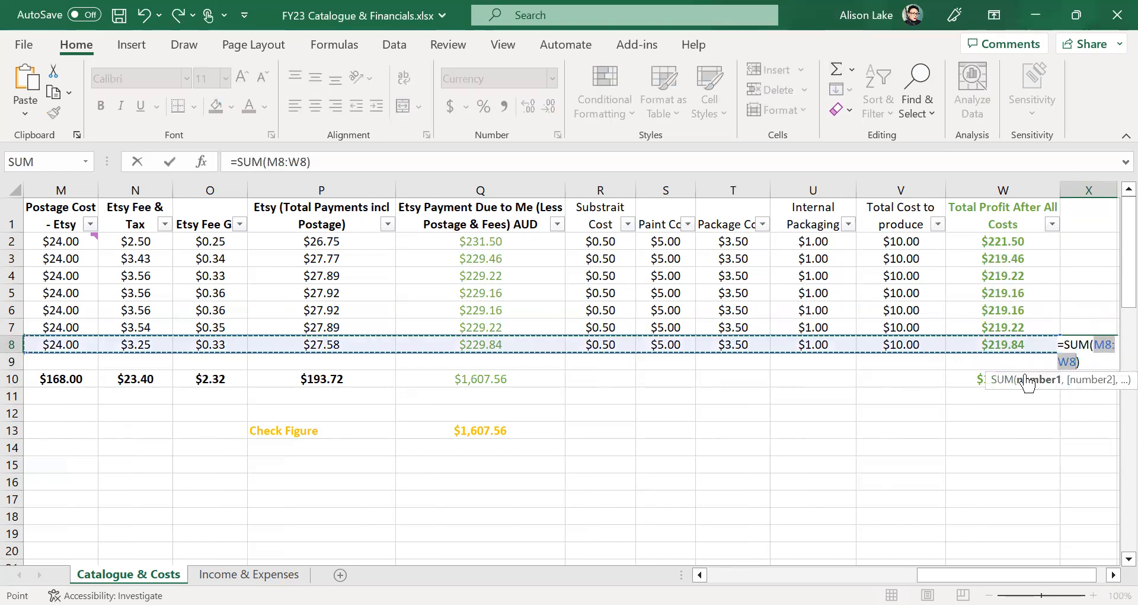
{"action": "left_click", "coordinate": [843, 446]}
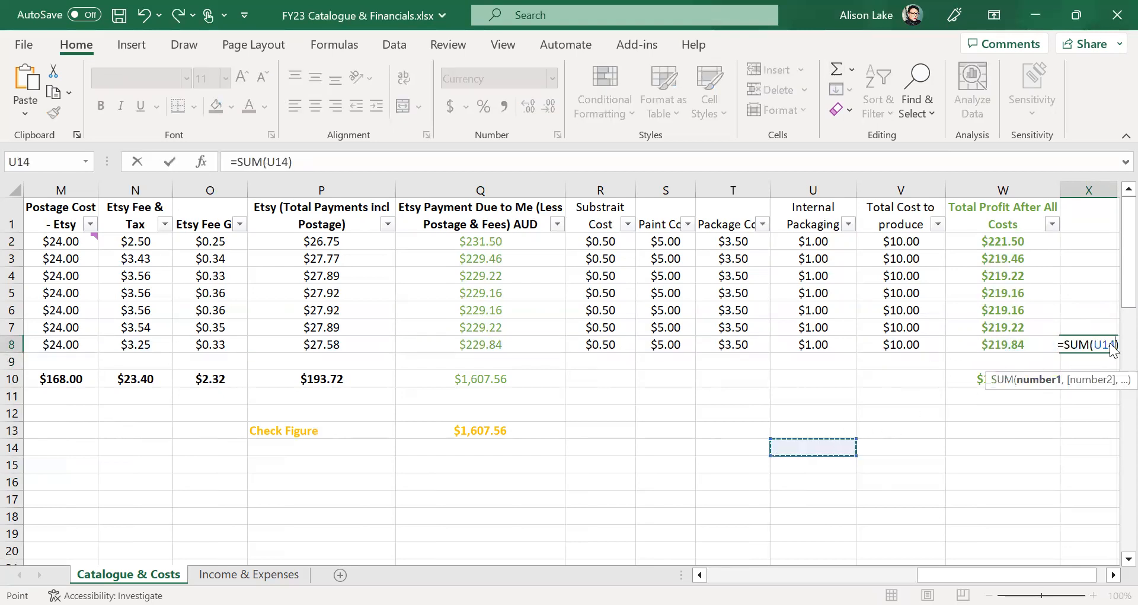
{"action": "left_click", "coordinate": [902, 389]}
{"action": "left_click", "coordinate": [1080, 299]}
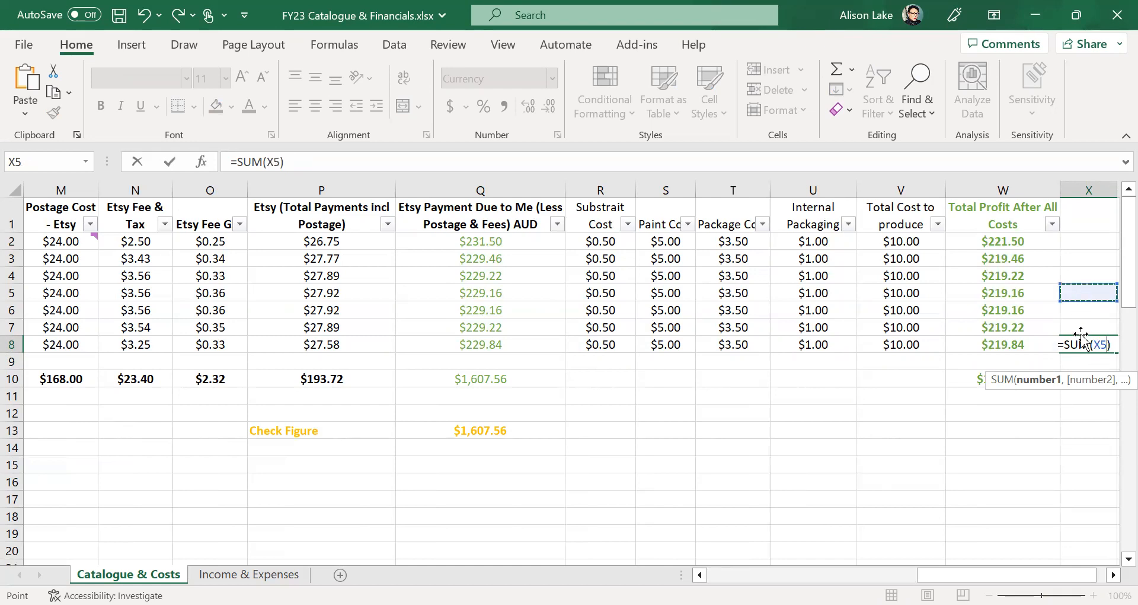
{"action": "key", "text": "BackSpace"}
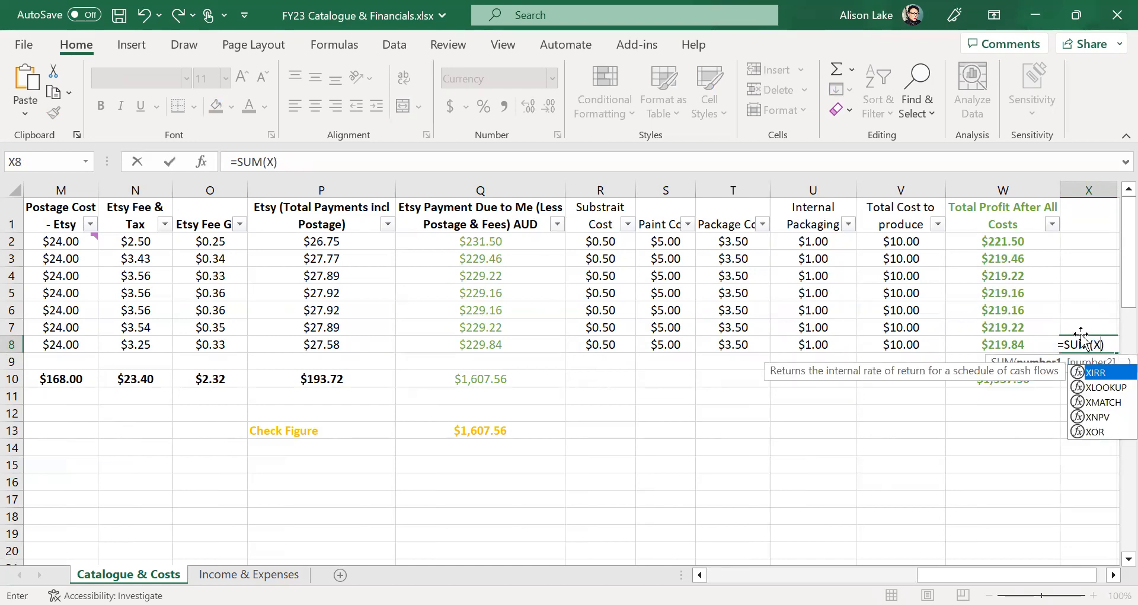
{"action": "key", "text": "Delete"}
{"action": "left_click", "coordinate": [1050, 477]}
{"action": "left_click", "coordinate": [1094, 343]}
{"action": "key", "text": "Delete"}
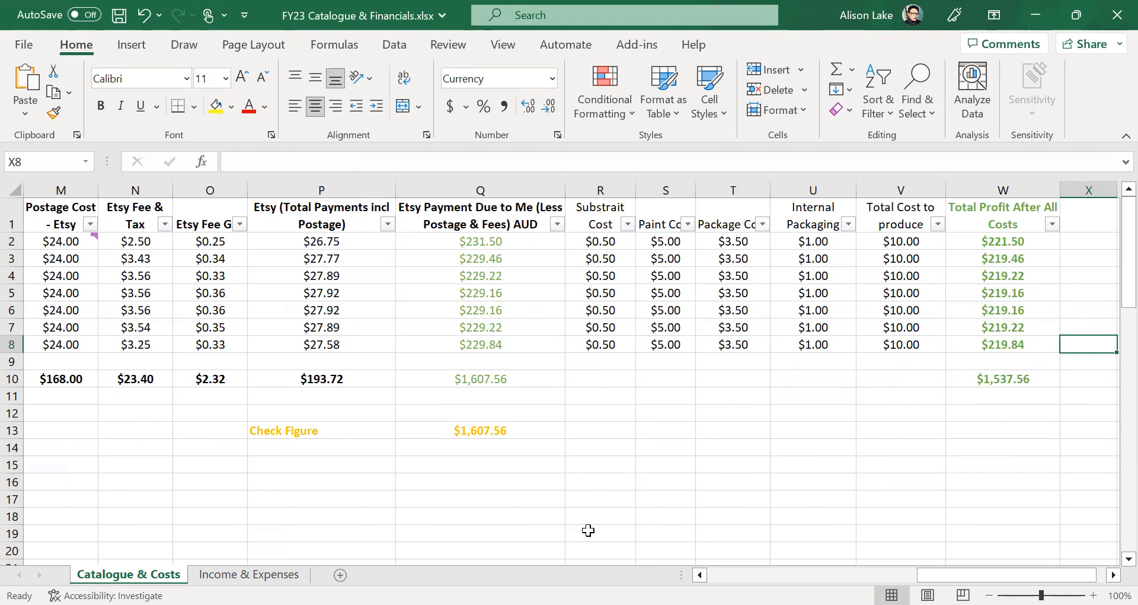
{"action": "left_click_drag", "start_coordinate": [1008, 575], "coordinate": [796, 575]}
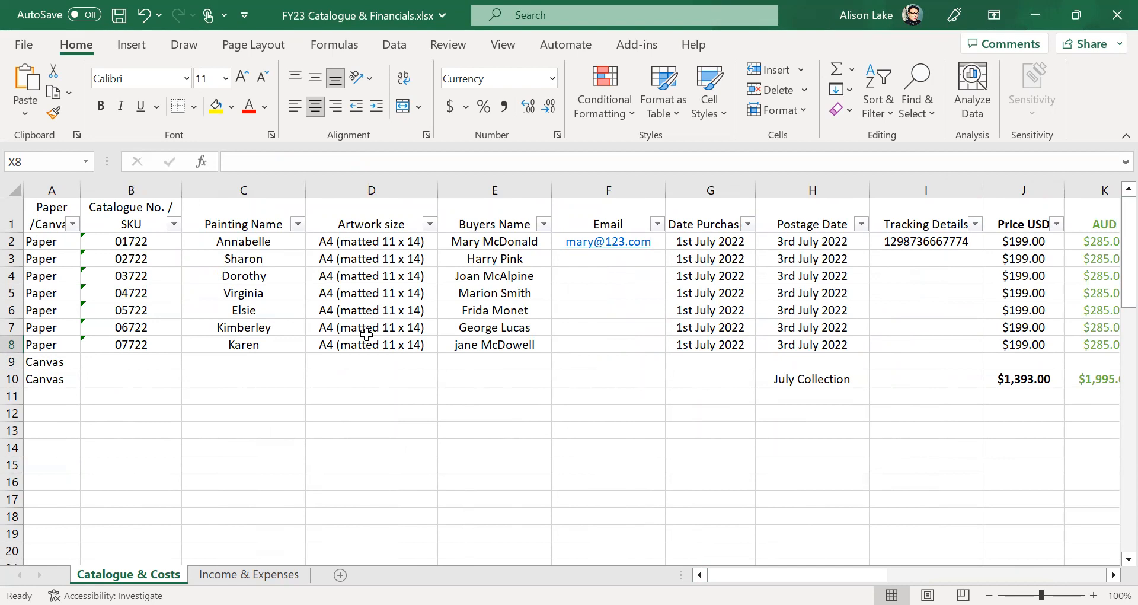
- Enter Artwork sizes 8 x 8 in D9 and 7 x 5 in D10
{"action": "left_click", "coordinate": [345, 364]}
{"action": "type", "text": "8 x *"}
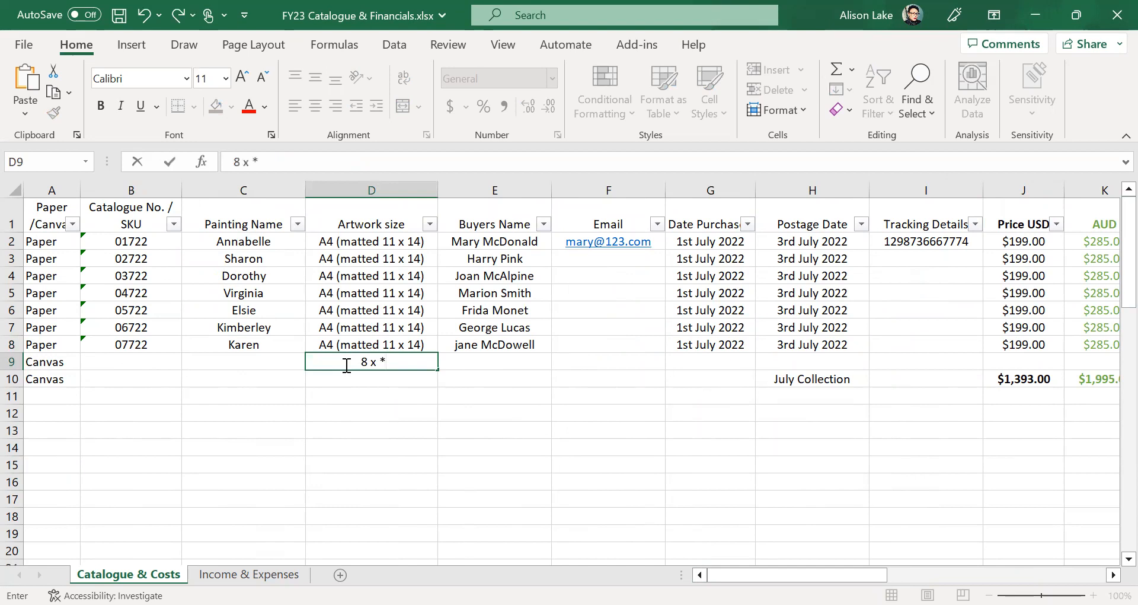
{"action": "key", "text": "BackSpace"}
{"action": "type", "text": "8"}
{"action": "left_click", "coordinate": [383, 472]}
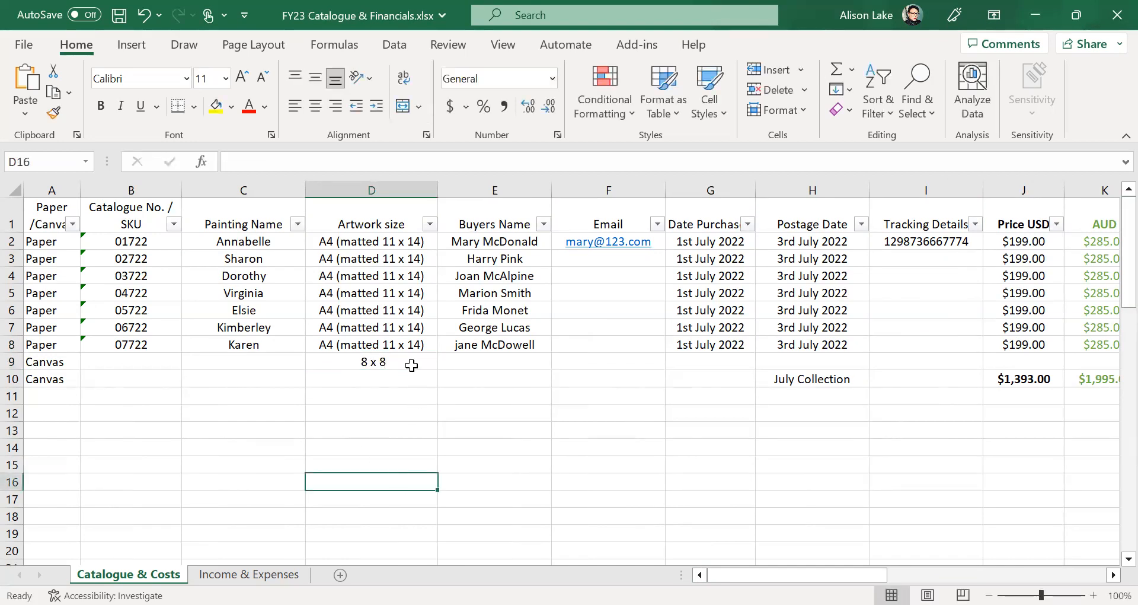
{"action": "left_click", "coordinate": [357, 383]}
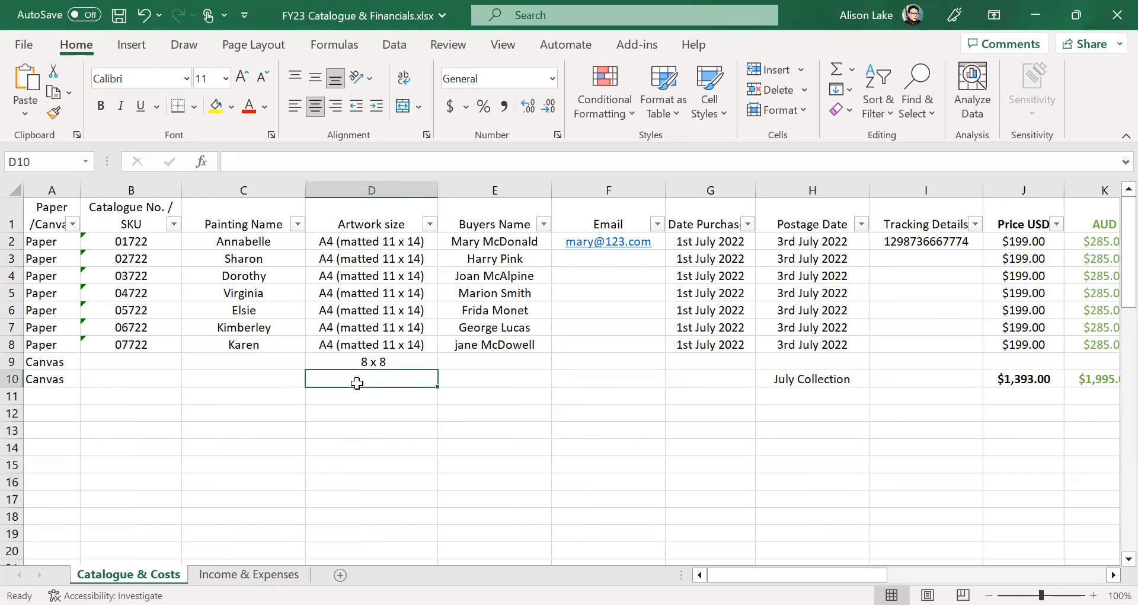
{"action": "type", "text": "7"}
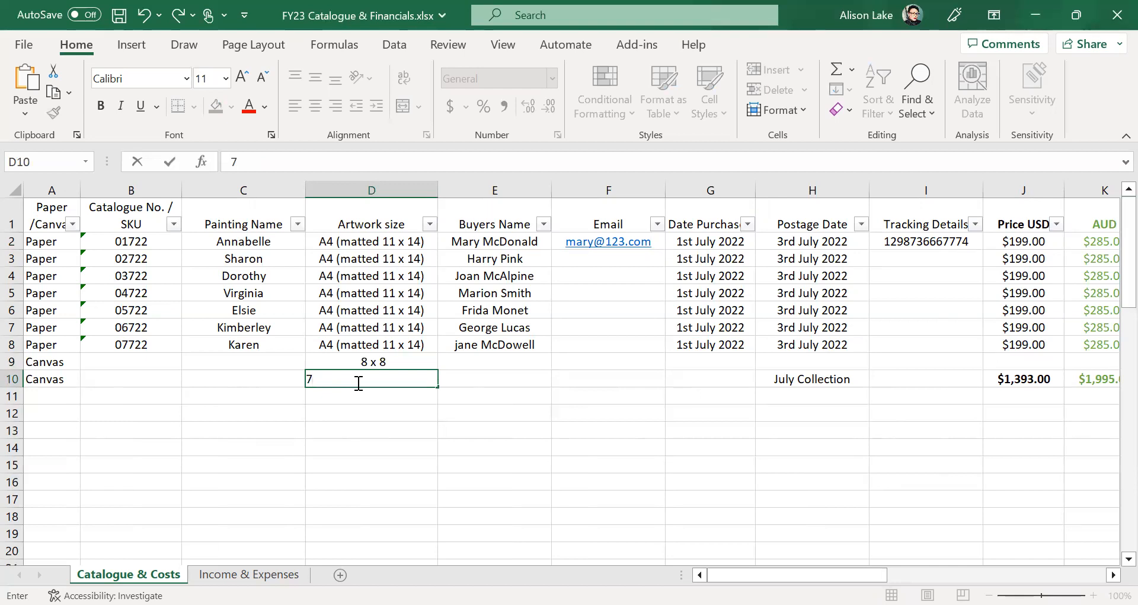
{"action": "type", "text": " x %"}
{"action": "key", "text": "BackSpace"}
{"action": "type", "text": "5"}
{"action": "left_click", "coordinate": [359, 408]}
- Enter 12x12 in D11 and 8 x 8 in D12, then correct D11 to '12 x 12'
{"action": "left_click", "coordinate": [363, 392]}
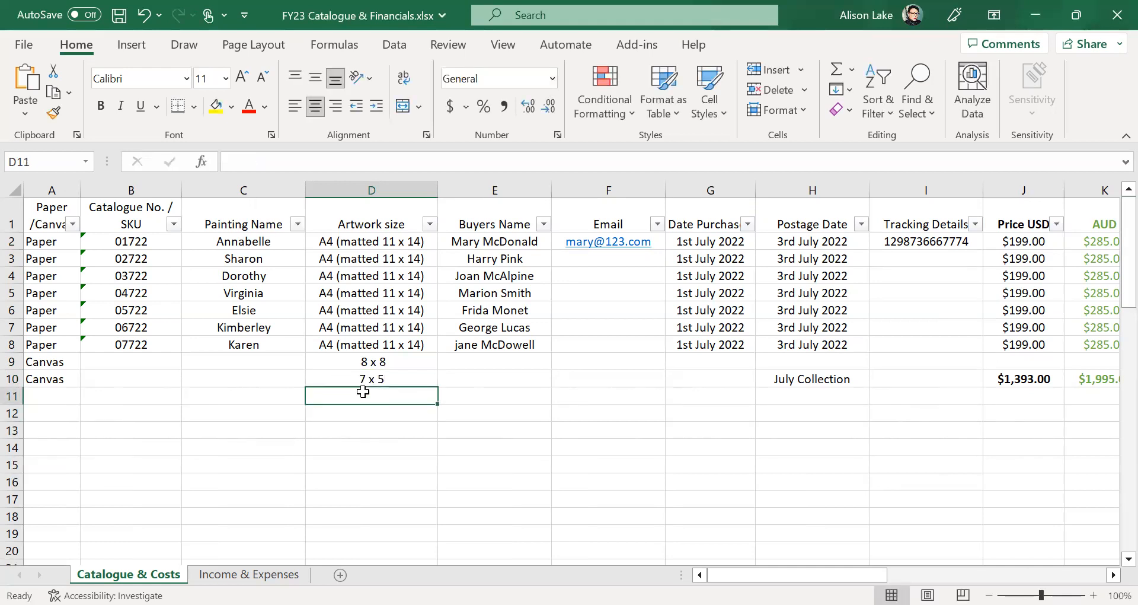
{"action": "type", "text": "12x12"}
{"action": "left_click", "coordinate": [368, 418]}
{"action": "type", "text": "8"}
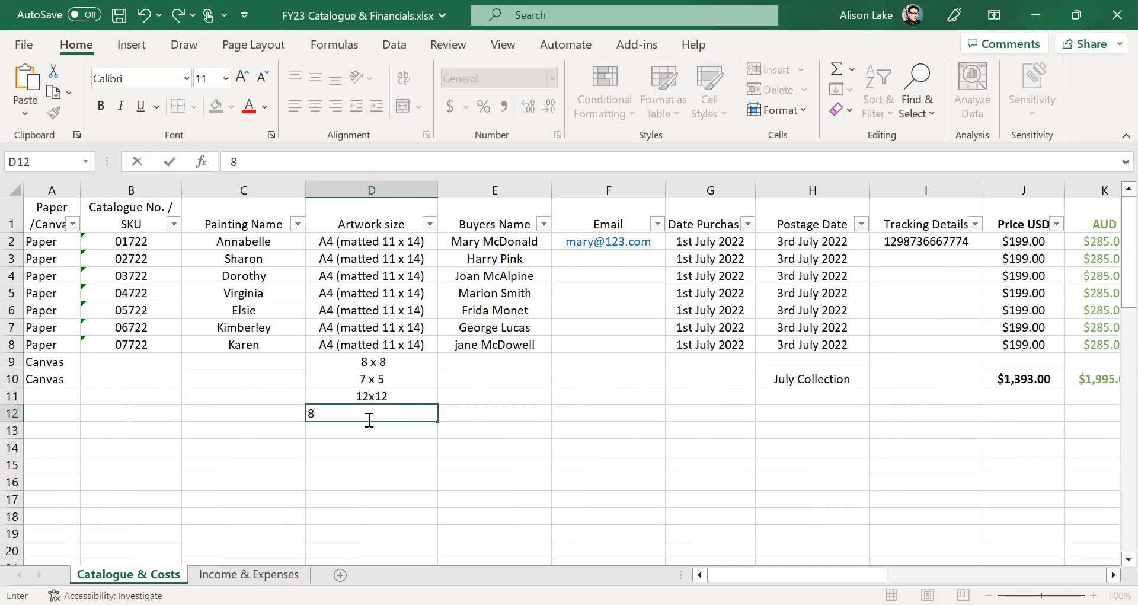
{"action": "type", "text": " x 8"}
{"action": "left_click", "coordinate": [370, 393]}
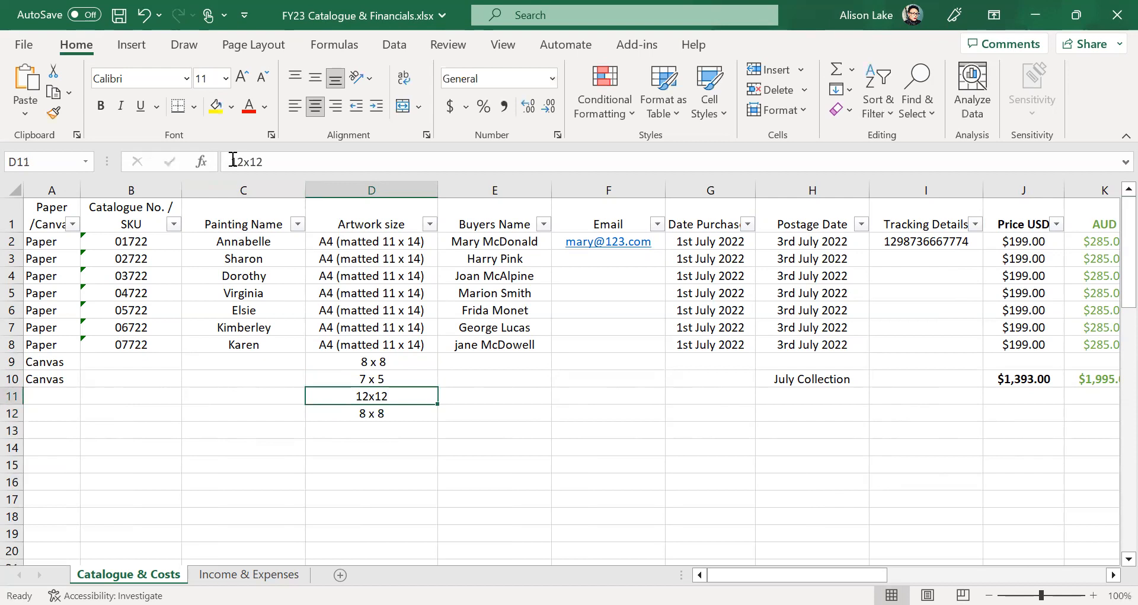
{"action": "left_click", "coordinate": [246, 162]}
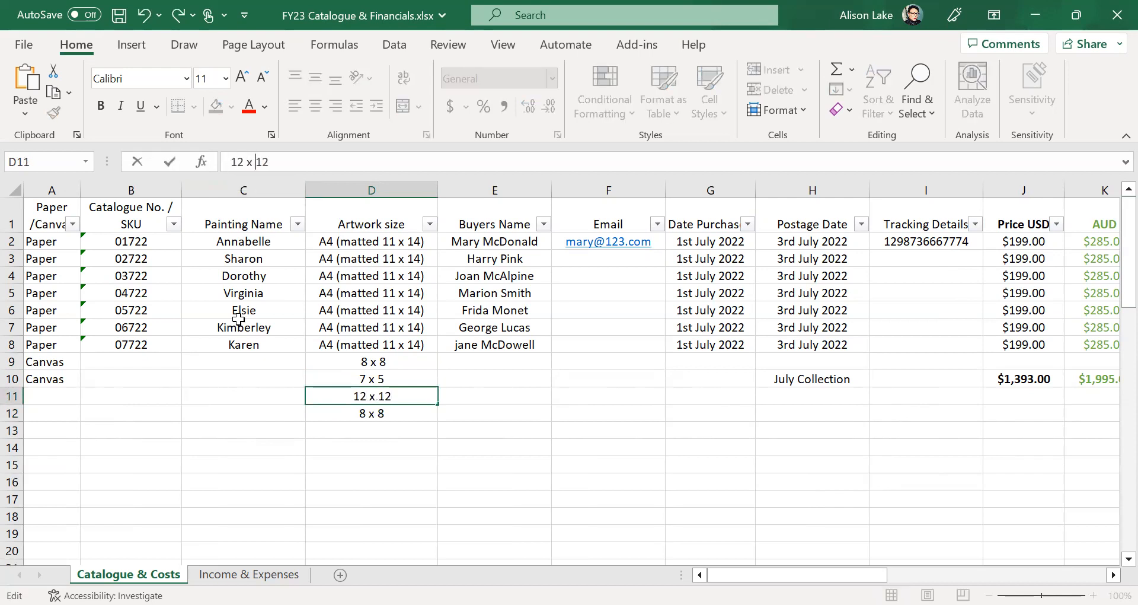
{"action": "left_click", "coordinate": [217, 381]}
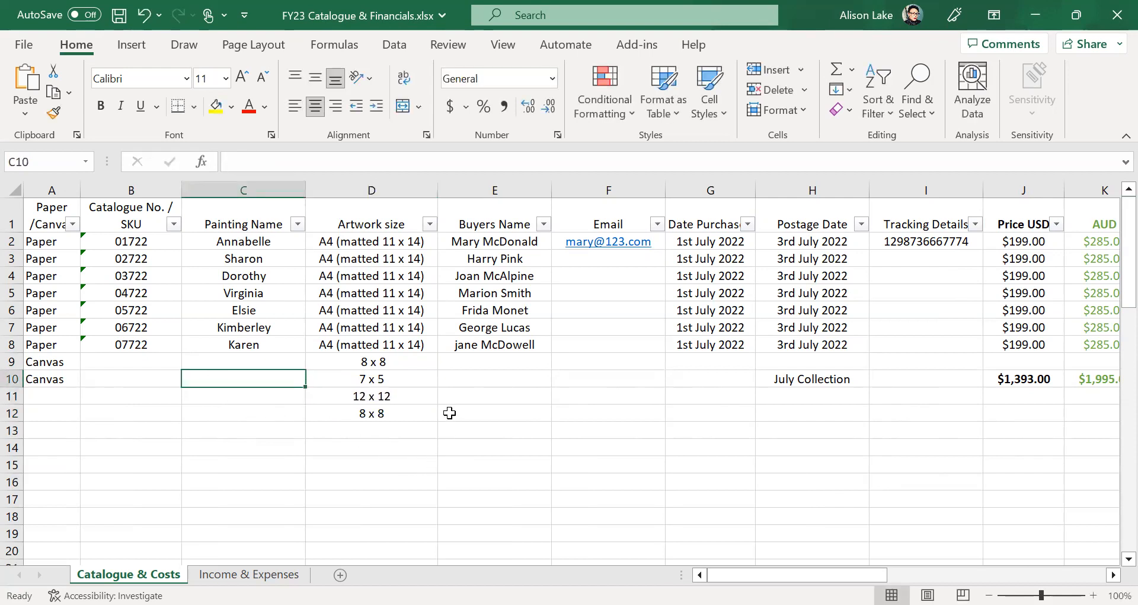
{"action": "left_click", "coordinate": [431, 225]}
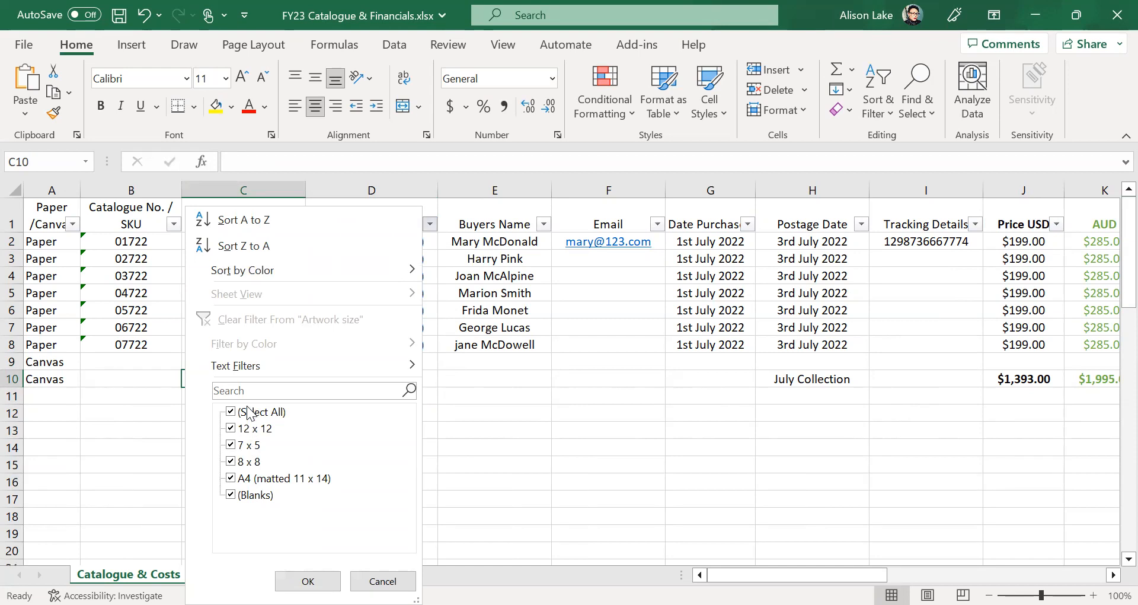
{"action": "left_click", "coordinate": [248, 412]}
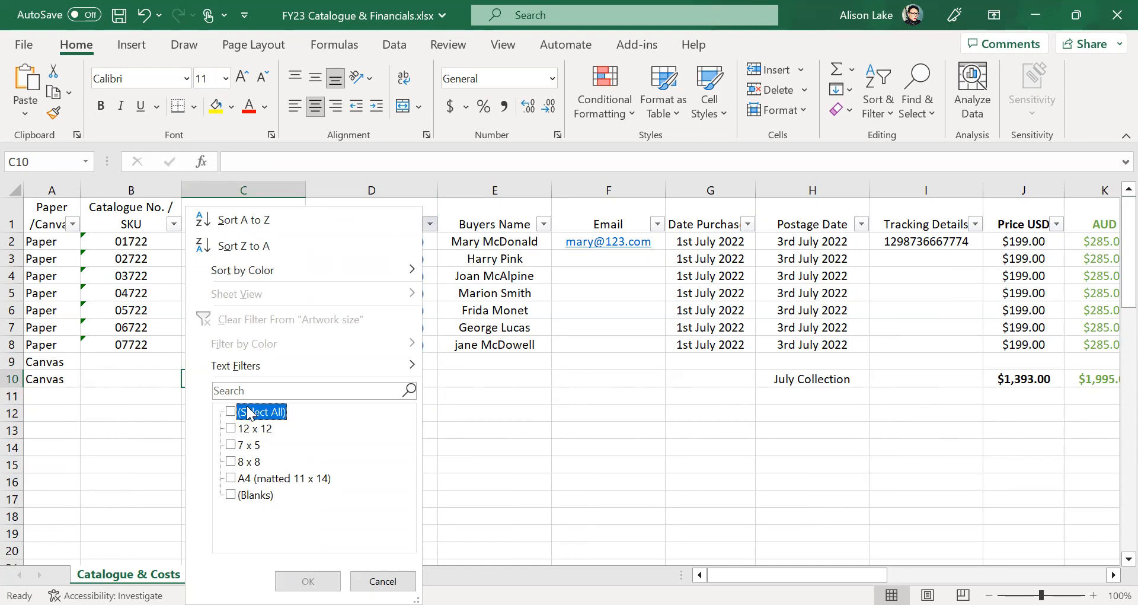
{"action": "left_click", "coordinate": [235, 462]}
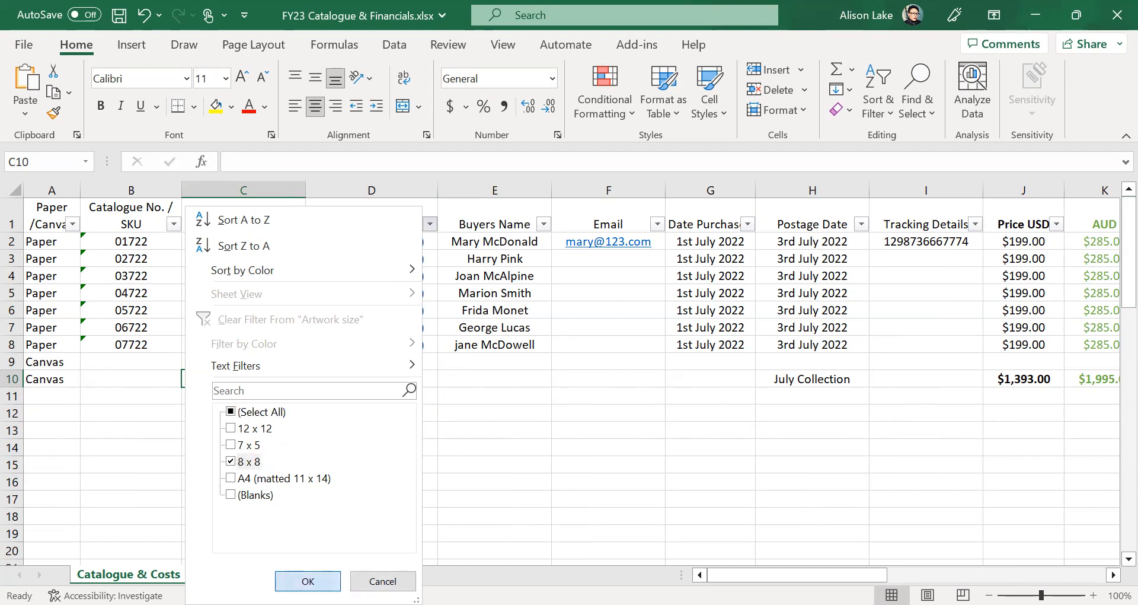
{"action": "left_click", "coordinate": [308, 581]}
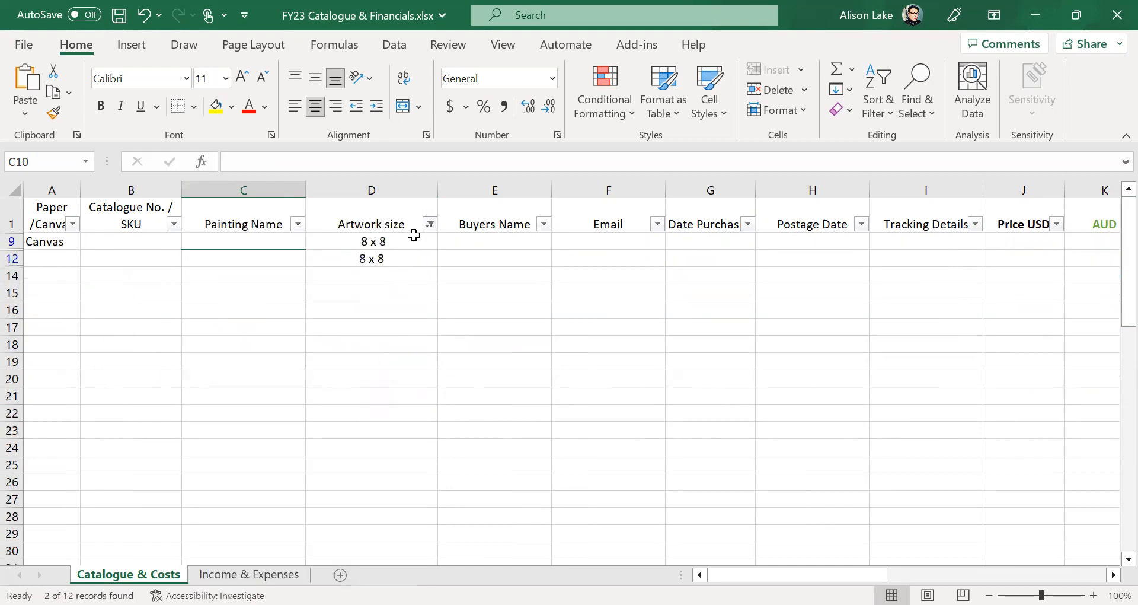
{"action": "left_click", "coordinate": [430, 225]}
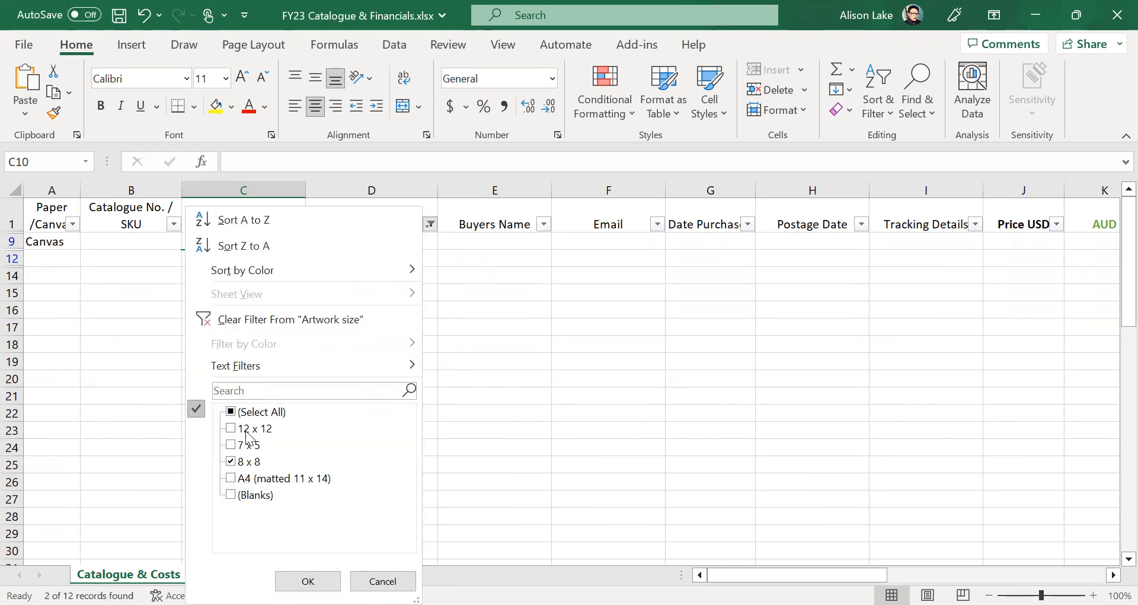
{"action": "left_click", "coordinate": [230, 445]}
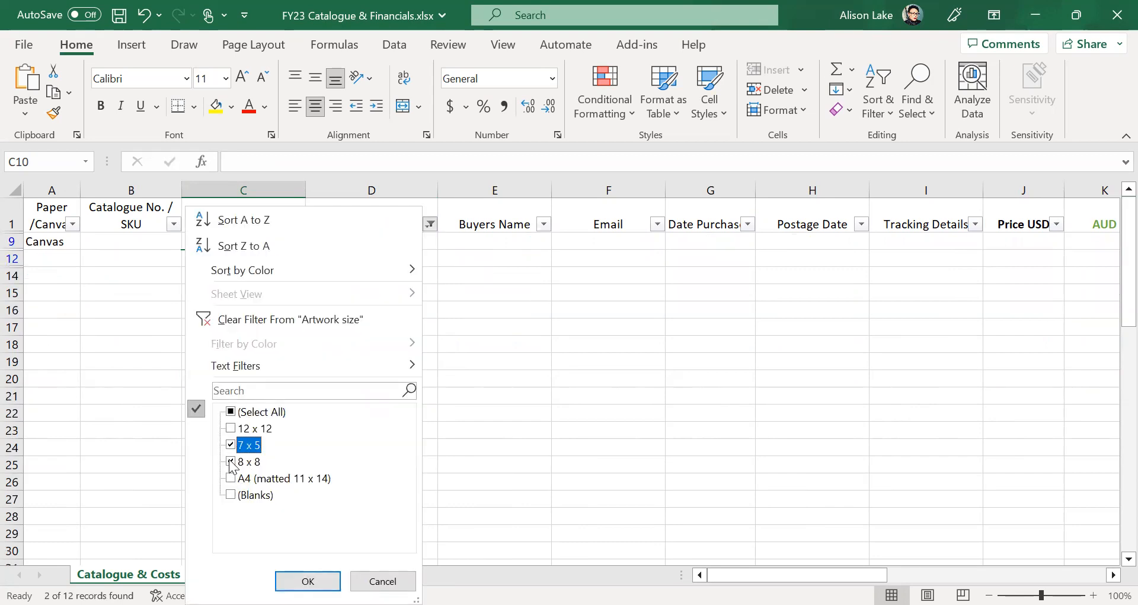
{"action": "left_click", "coordinate": [231, 461]}
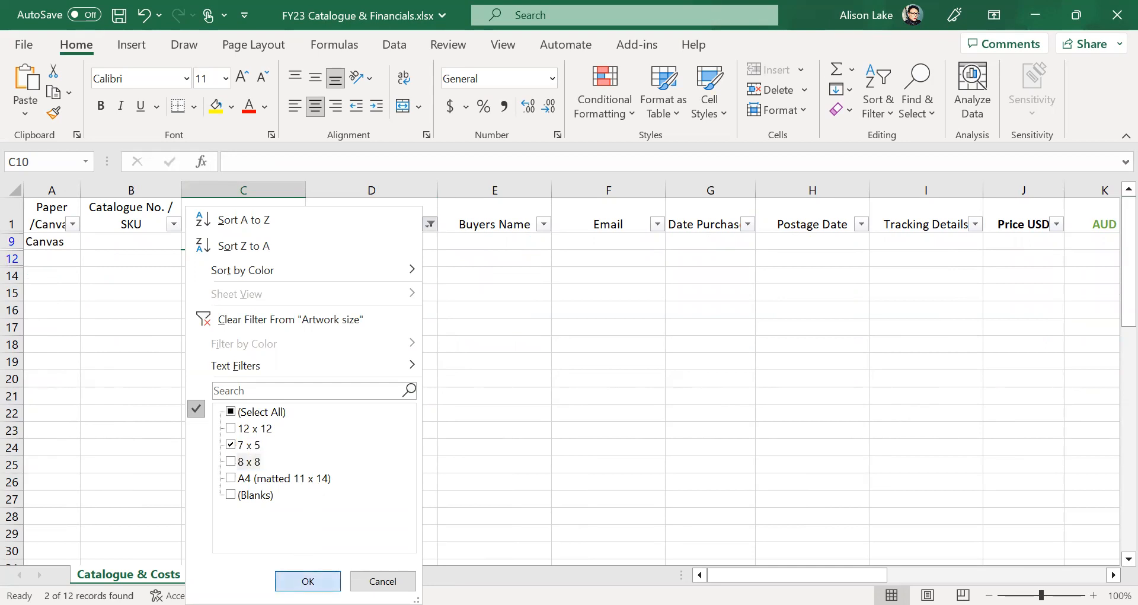
{"action": "left_click", "coordinate": [306, 579]}
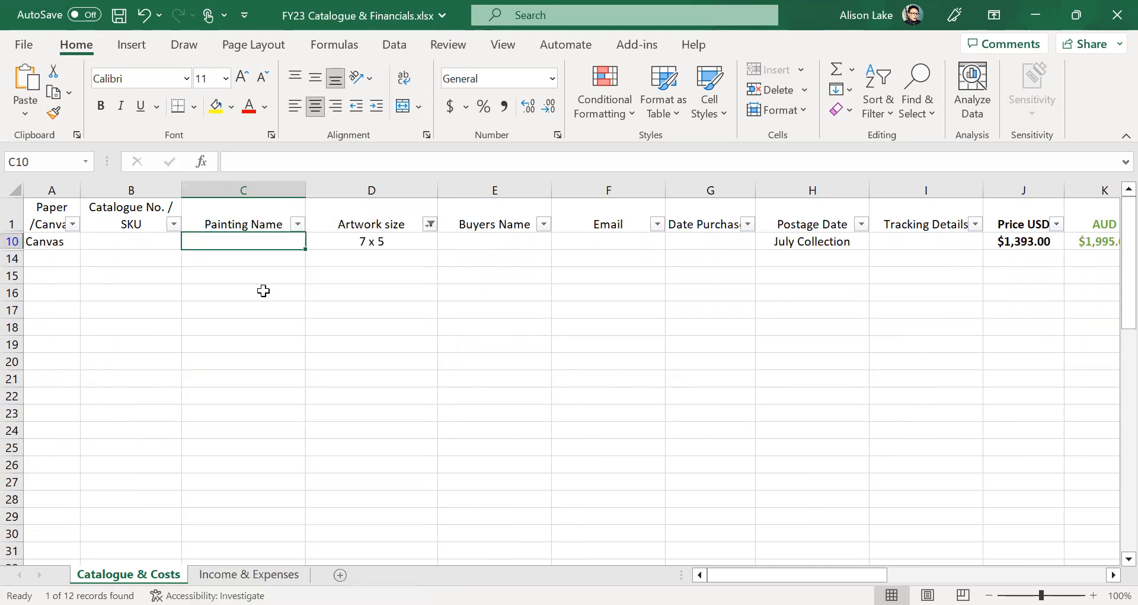
{"action": "left_click", "coordinate": [429, 226]}
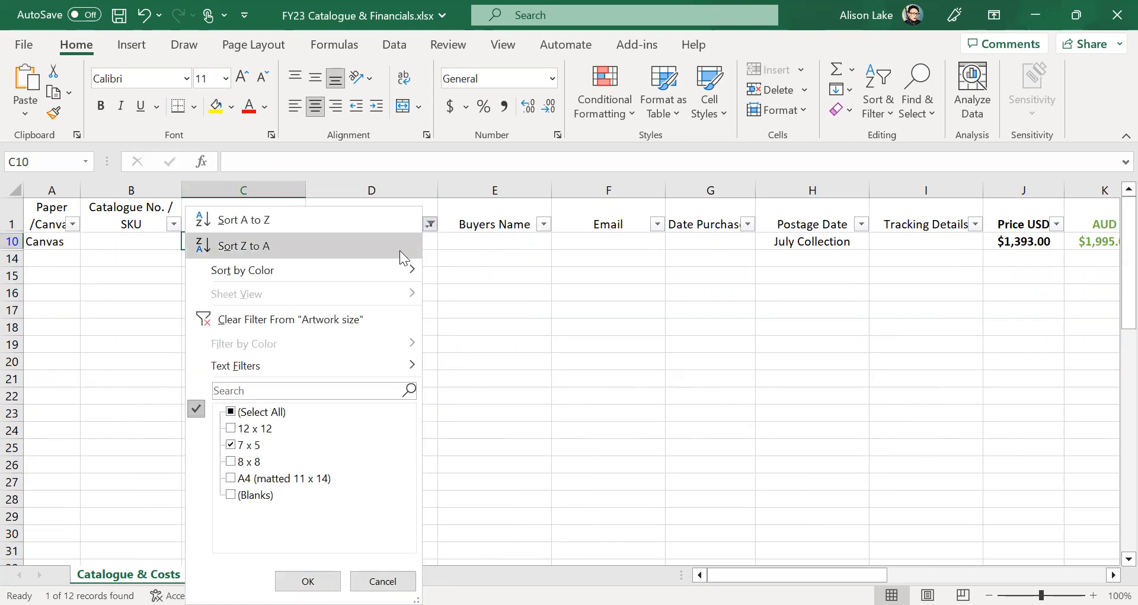
{"action": "left_click", "coordinate": [276, 411]}
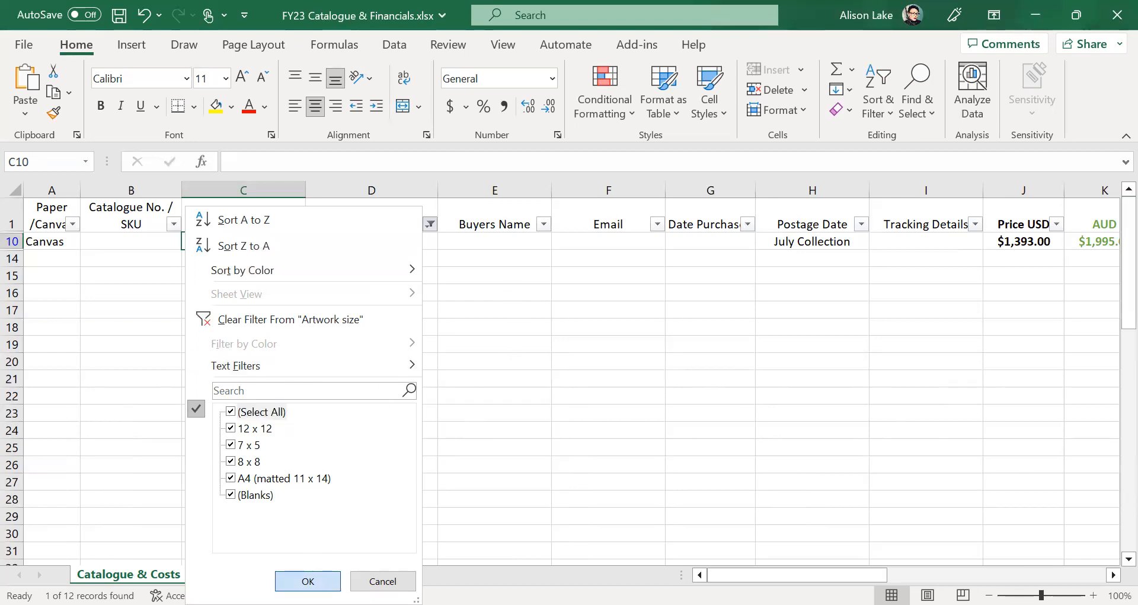
{"action": "key", "text": "Return"}
{"action": "left_click", "coordinate": [463, 447]}
{"action": "left_click", "coordinate": [415, 448]}
{"action": "left_click", "coordinate": [510, 448]}
{"action": "left_click", "coordinate": [613, 447]}
{"action": "left_click", "coordinate": [715, 447]}
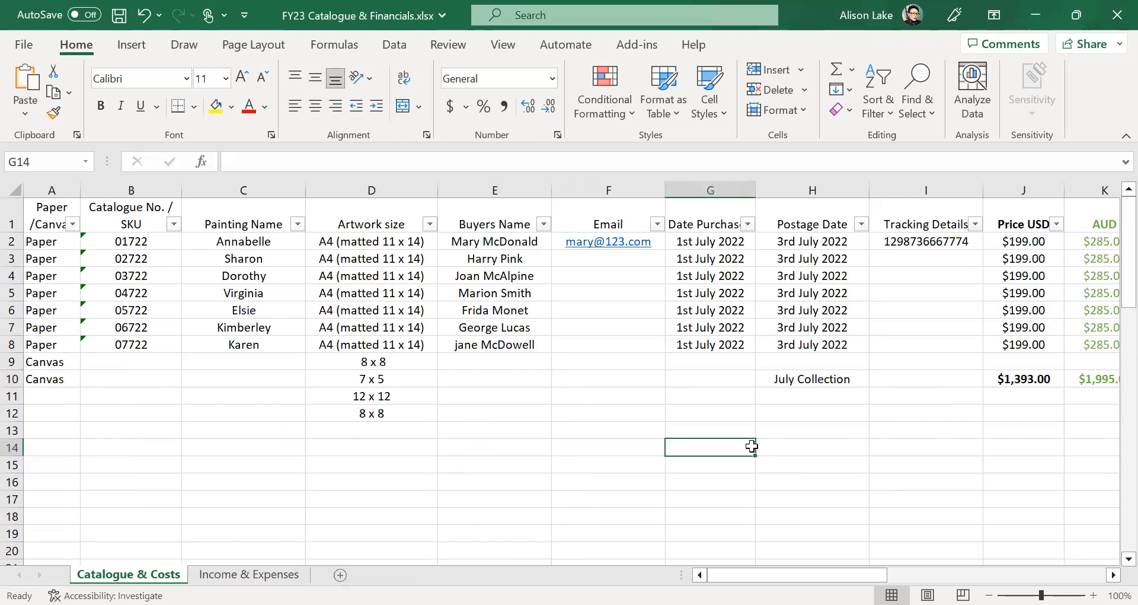
- Open the Format Cells dialog for the empty cell F14
{"action": "left_click", "coordinate": [830, 451]}
{"action": "left_click", "coordinate": [939, 452]}
{"action": "left_click", "coordinate": [531, 452]}
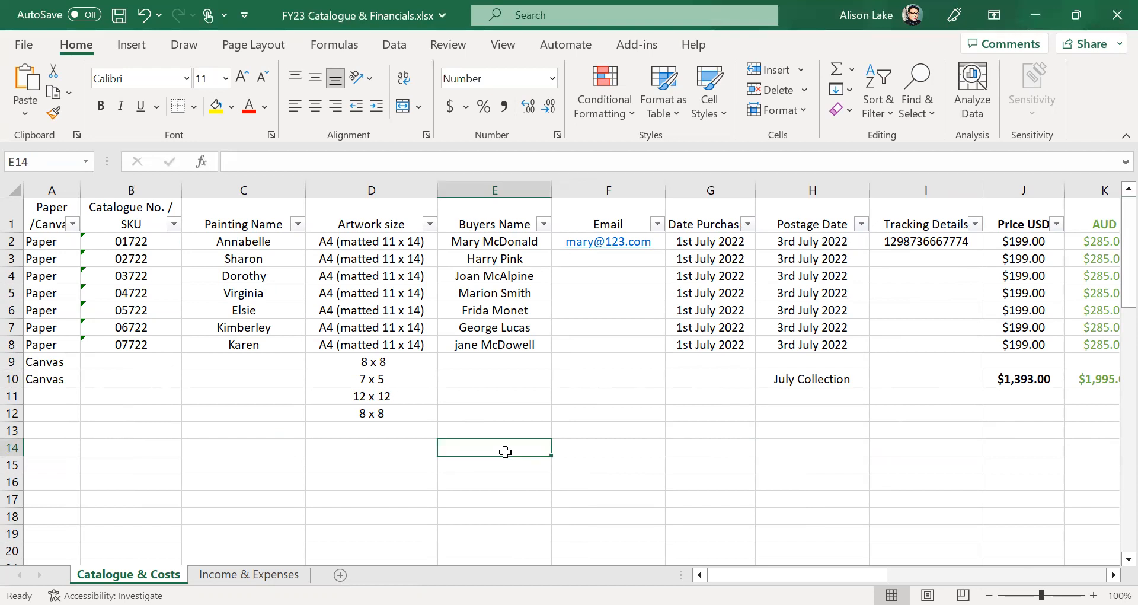
{"action": "left_click", "coordinate": [623, 441]}
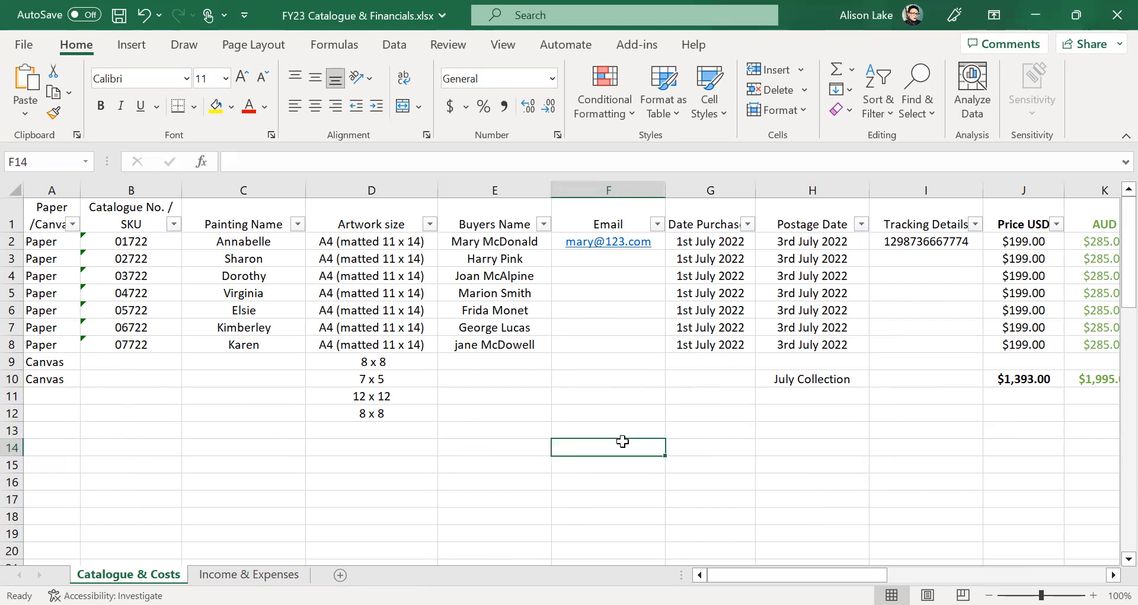
{"action": "right_click", "coordinate": [622, 441]}
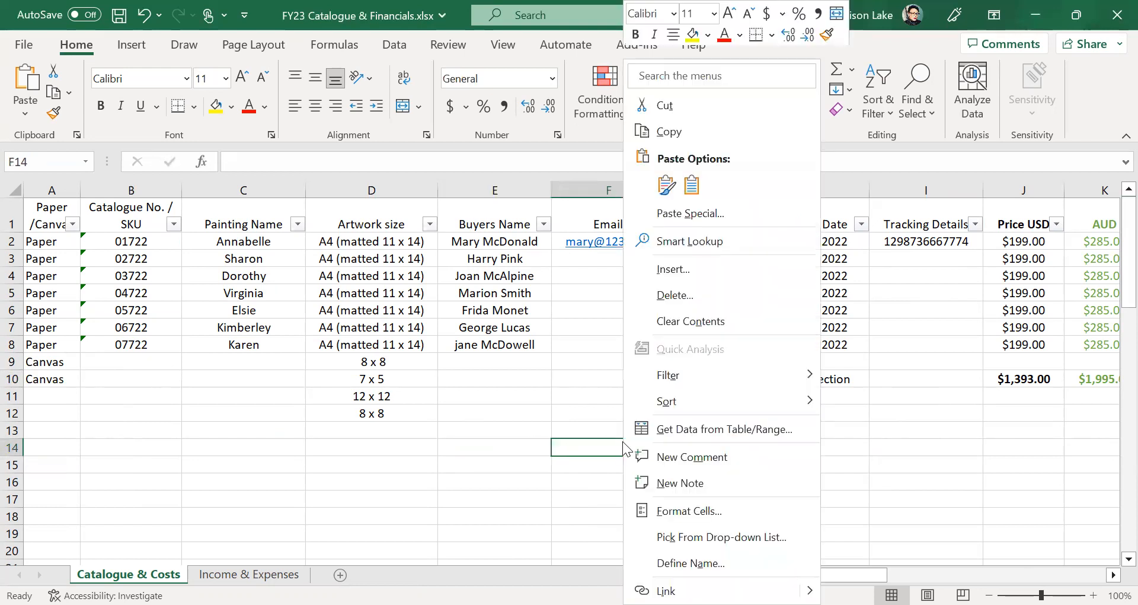
{"action": "left_click", "coordinate": [522, 442]}
{"action": "right_click", "coordinate": [571, 447]}
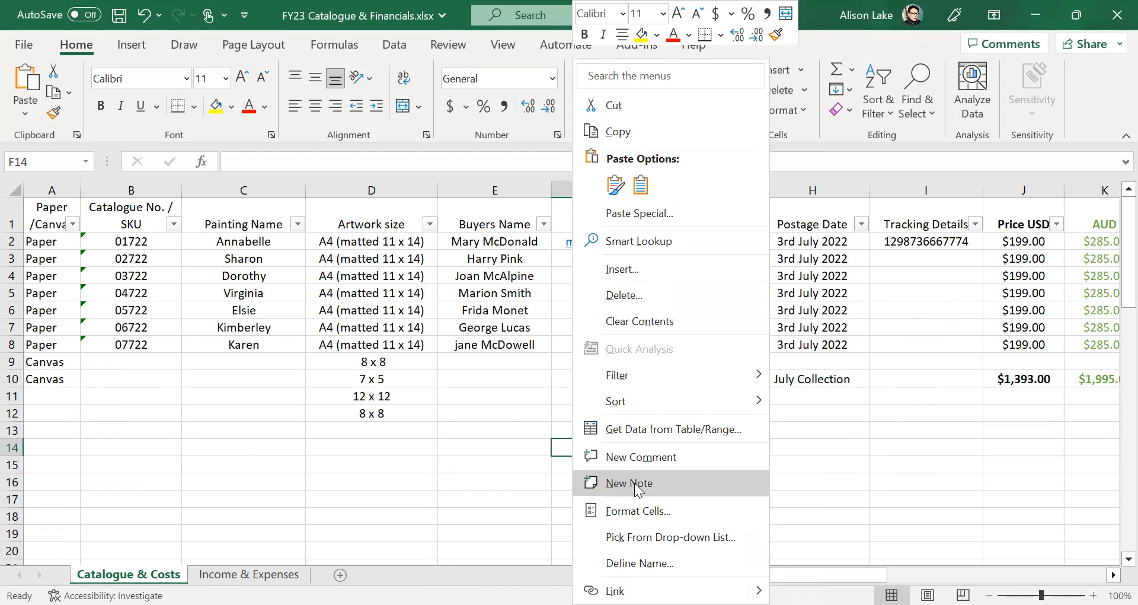
{"action": "left_click", "coordinate": [648, 513]}
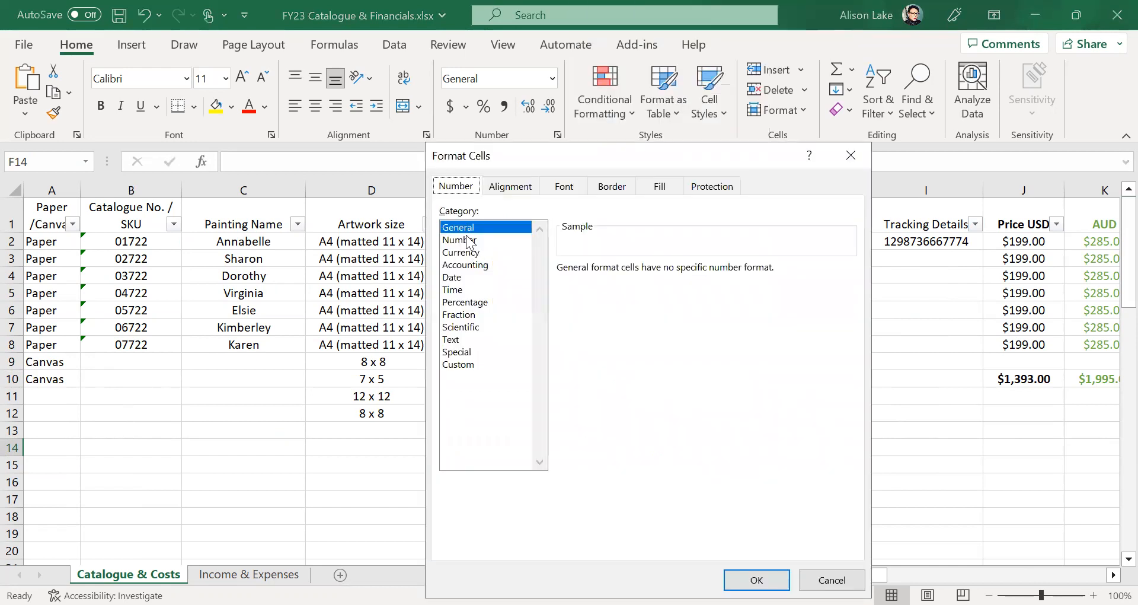
- Choose the Number category with 0 decimal places, then switch to Currency
{"action": "left_click", "coordinate": [469, 240]}
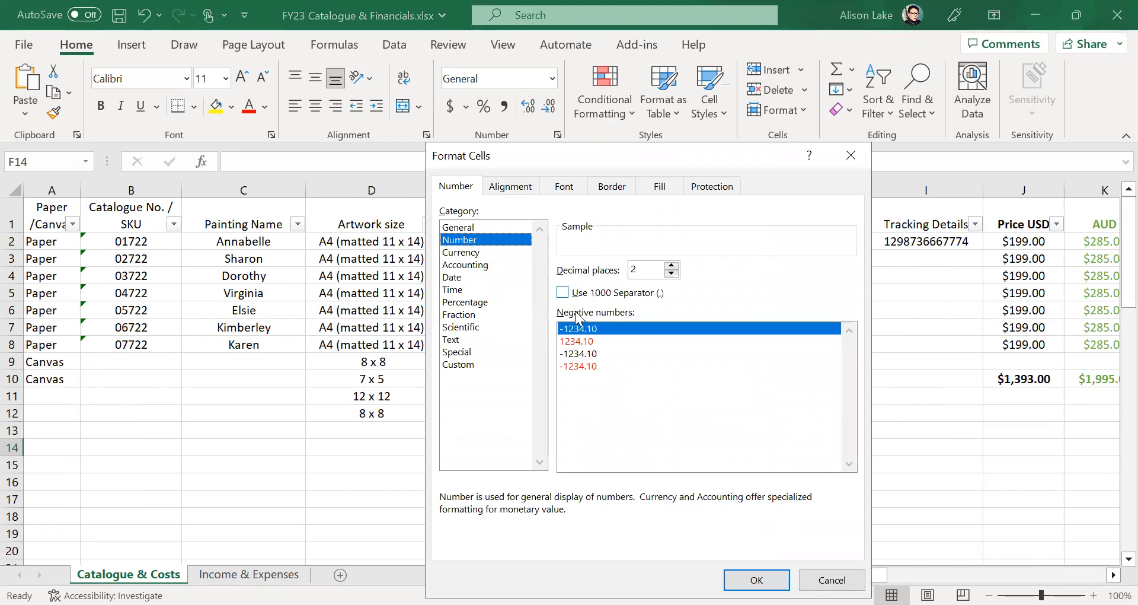
{"action": "left_click", "coordinate": [672, 273]}
{"action": "left_click", "coordinate": [672, 273]}
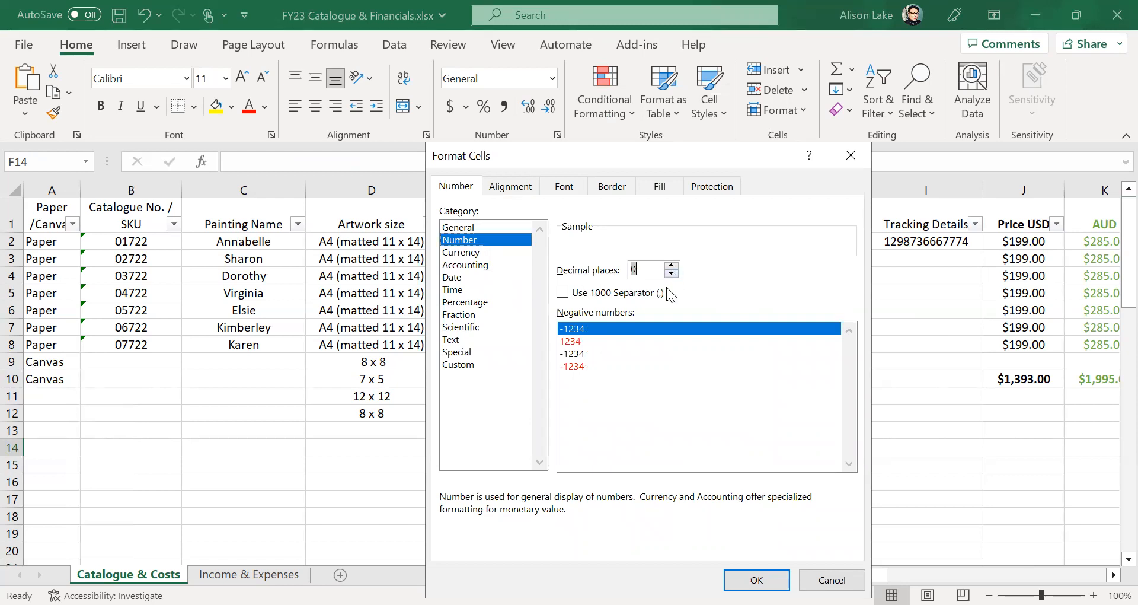
{"action": "left_click", "coordinate": [671, 266]}
{"action": "left_click", "coordinate": [671, 265]}
{"action": "left_click", "coordinate": [672, 273]}
{"action": "left_click", "coordinate": [672, 274]}
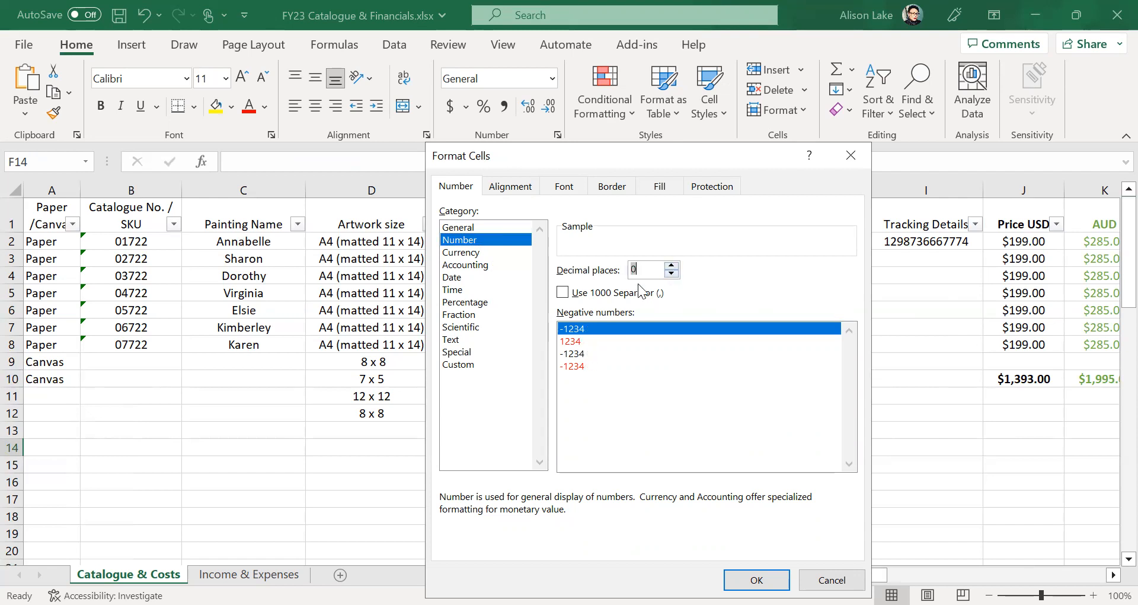
{"action": "left_click", "coordinate": [474, 253]}
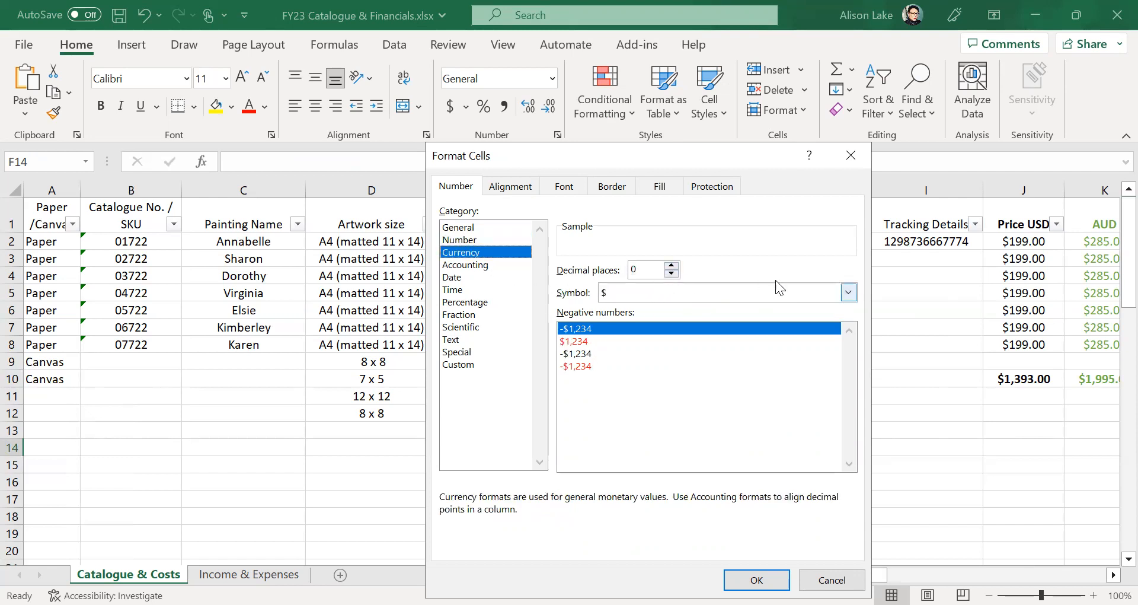
- Browse the currency symbol list and pick the British pound £
{"action": "left_click", "coordinate": [848, 293]}
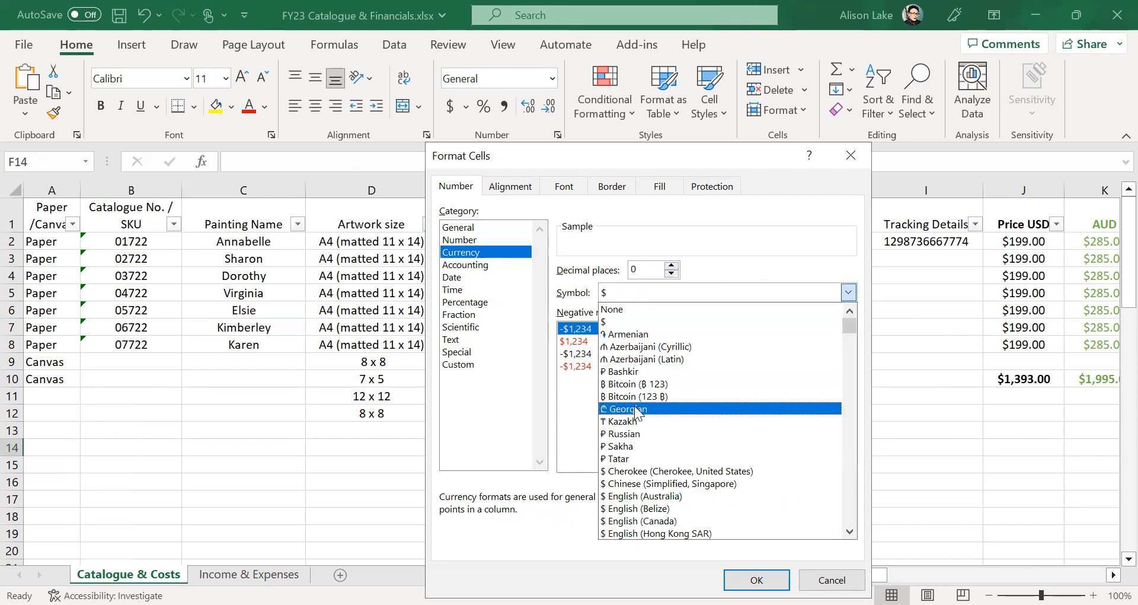
{"action": "scroll", "coordinate": [634, 406], "scroll_direction": "down", "scroll_amount": 1}
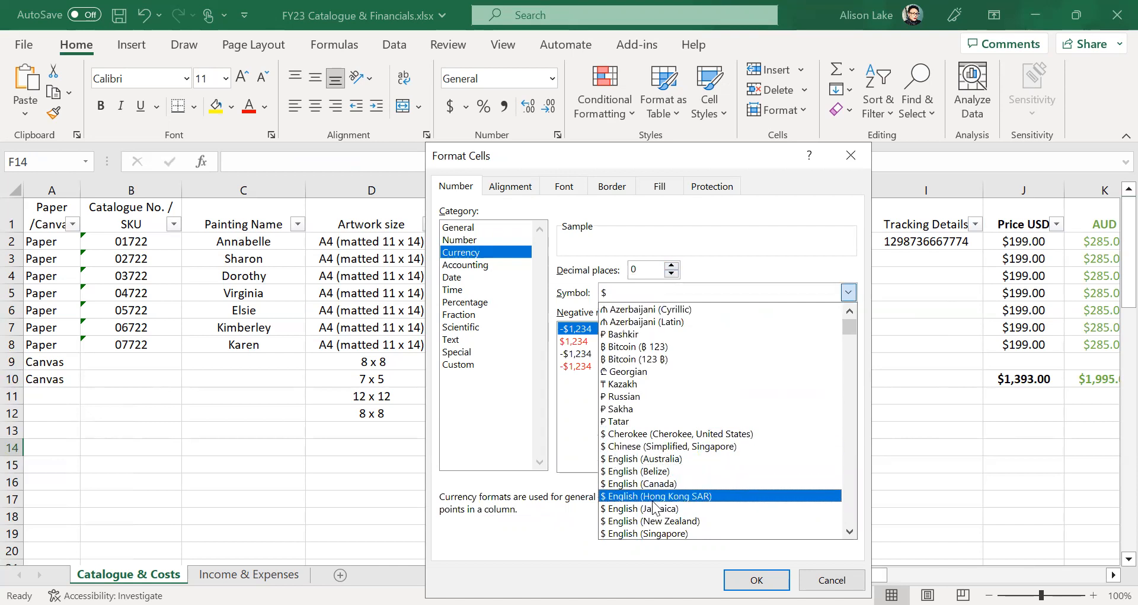
{"action": "scroll", "coordinate": [669, 486], "scroll_direction": "down", "scroll_amount": 1}
{"action": "scroll", "coordinate": [669, 486], "scroll_direction": "down", "scroll_amount": 2}
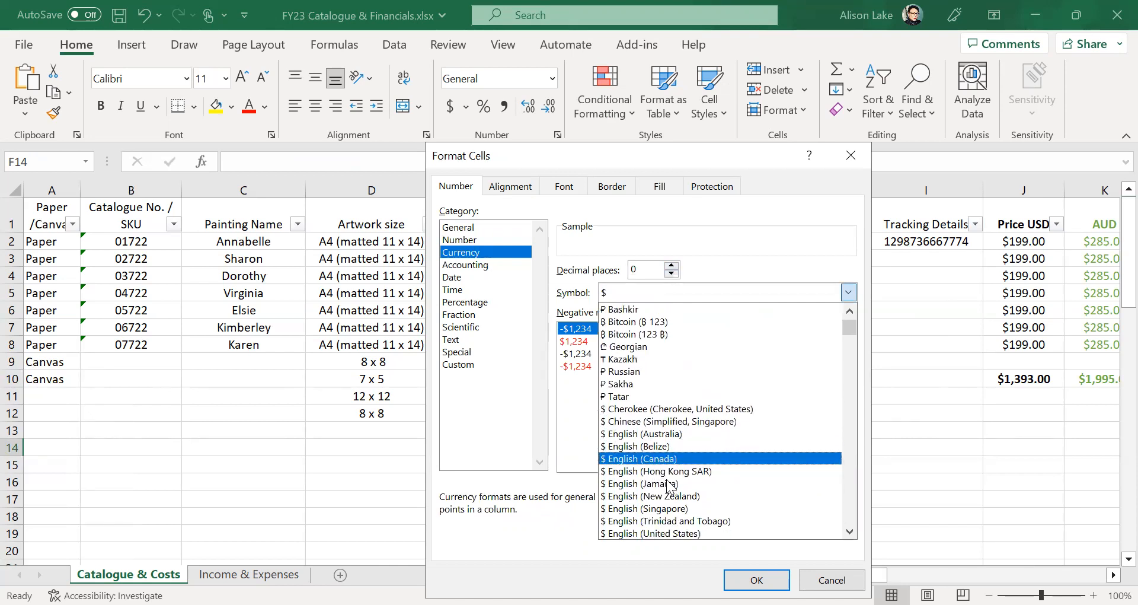
{"action": "scroll", "coordinate": [669, 488], "scroll_direction": "down", "scroll_amount": 1}
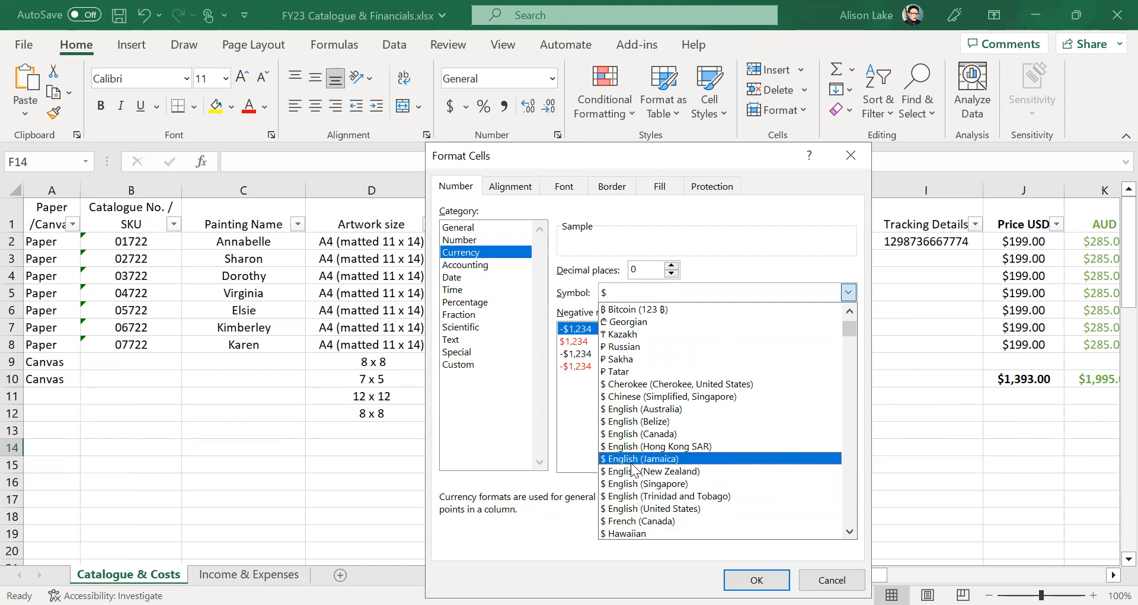
{"action": "scroll", "coordinate": [634, 470], "scroll_direction": "up", "scroll_amount": 7}
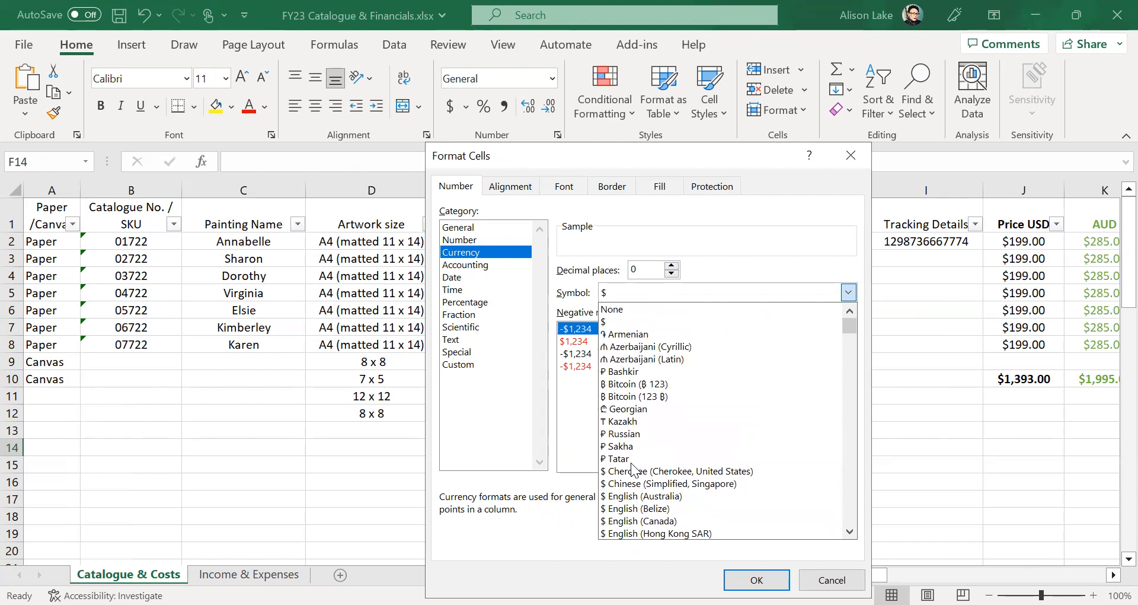
{"action": "scroll", "coordinate": [695, 433], "scroll_direction": "down", "scroll_amount": 4}
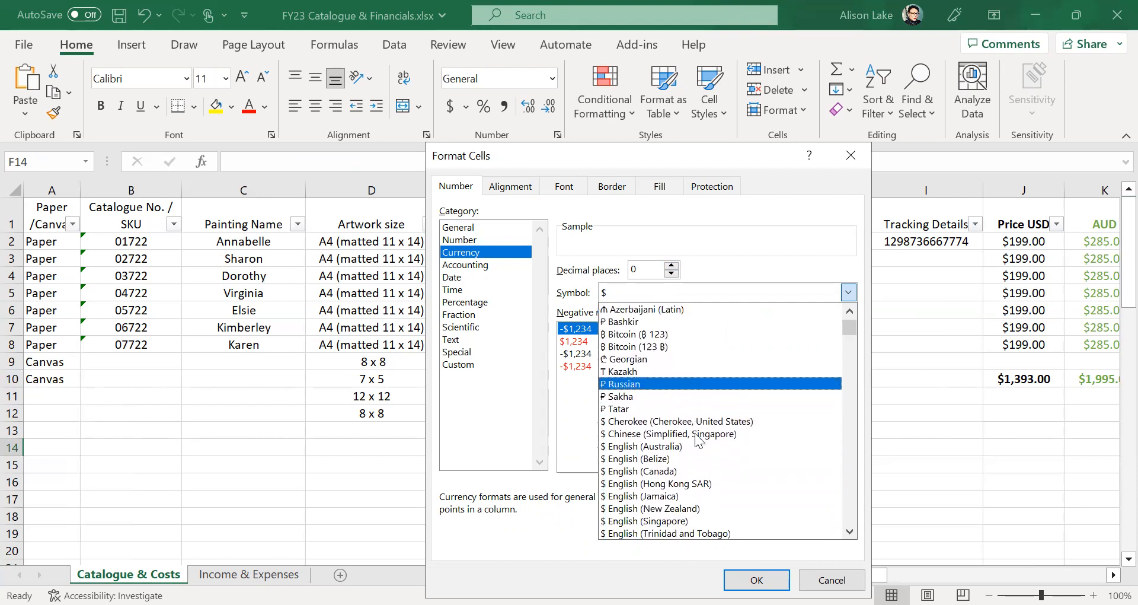
{"action": "scroll", "coordinate": [695, 439], "scroll_direction": "down", "scroll_amount": 4}
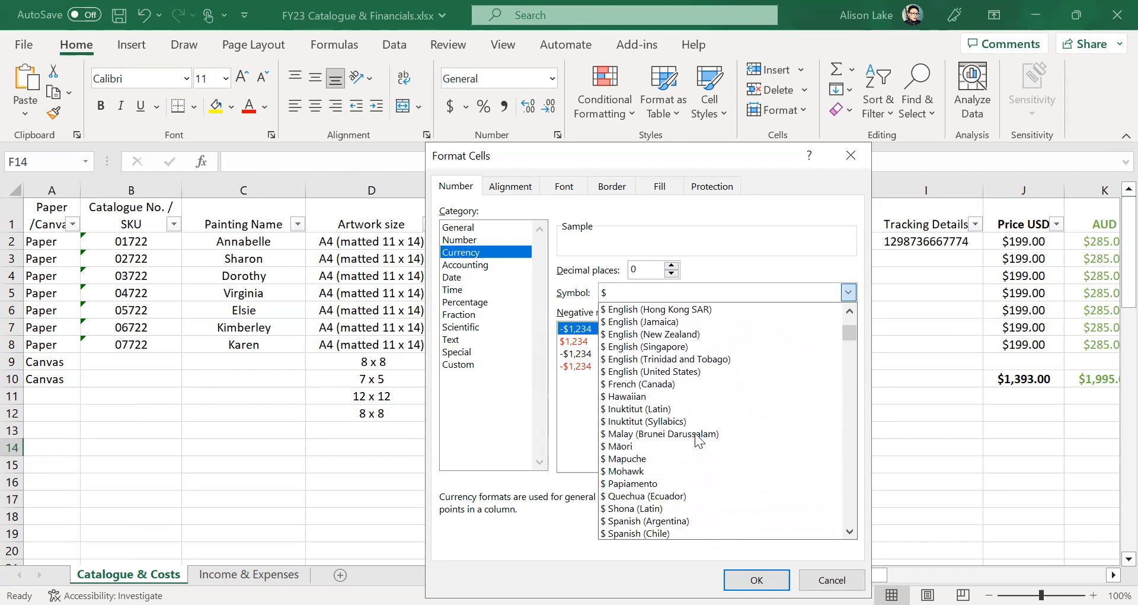
{"action": "scroll", "coordinate": [694, 432], "scroll_direction": "down", "scroll_amount": 4}
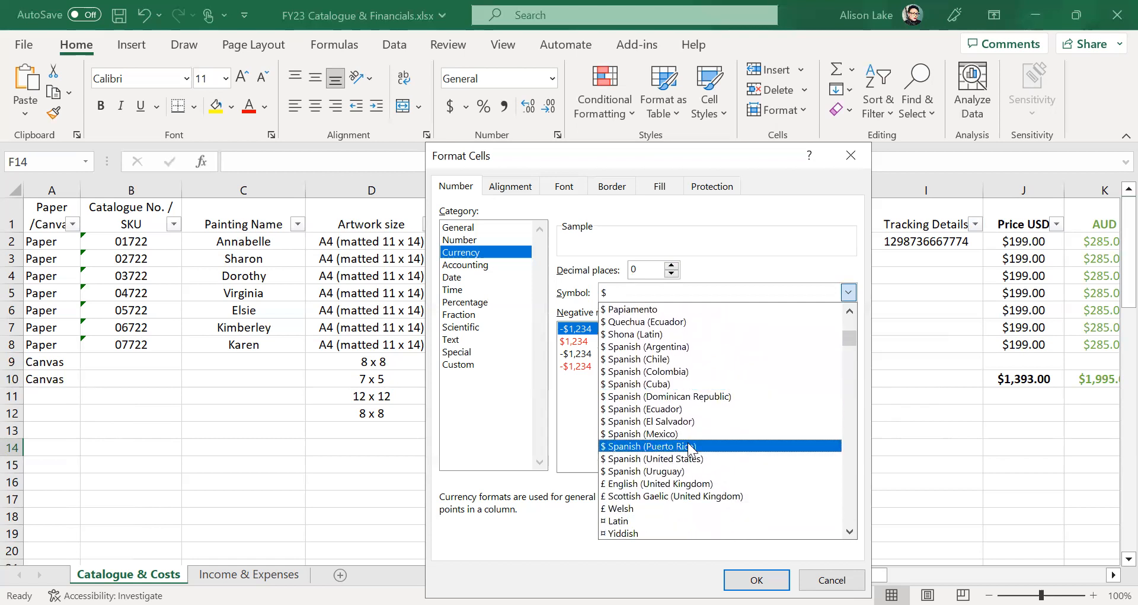
{"action": "left_click", "coordinate": [662, 484]}
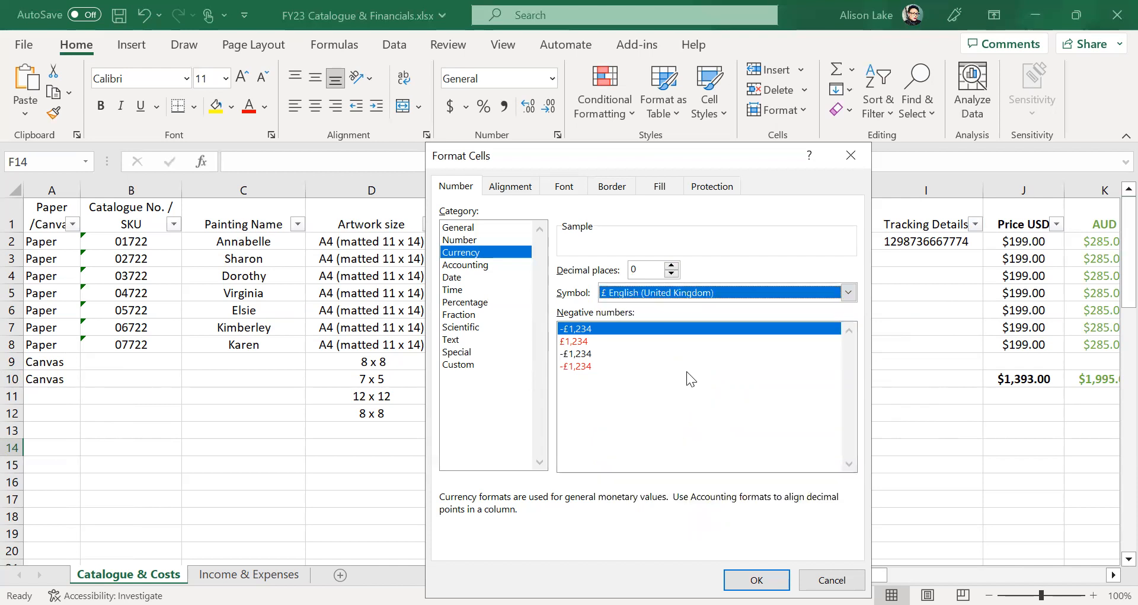
- Switch the currency symbol back to $ and set 2 decimal places
{"action": "left_click", "coordinate": [848, 292]}
{"action": "scroll", "coordinate": [644, 499], "scroll_direction": "down", "scroll_amount": 2}
{"action": "scroll", "coordinate": [645, 504], "scroll_direction": "down", "scroll_amount": 4}
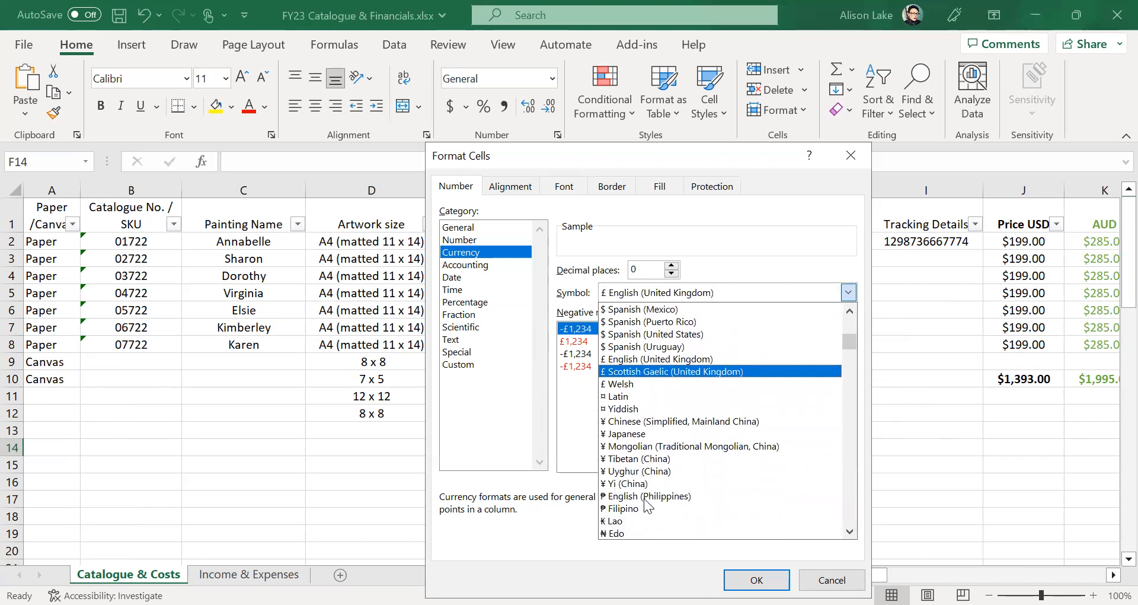
{"action": "scroll", "coordinate": [646, 506], "scroll_direction": "up", "scroll_amount": 12}
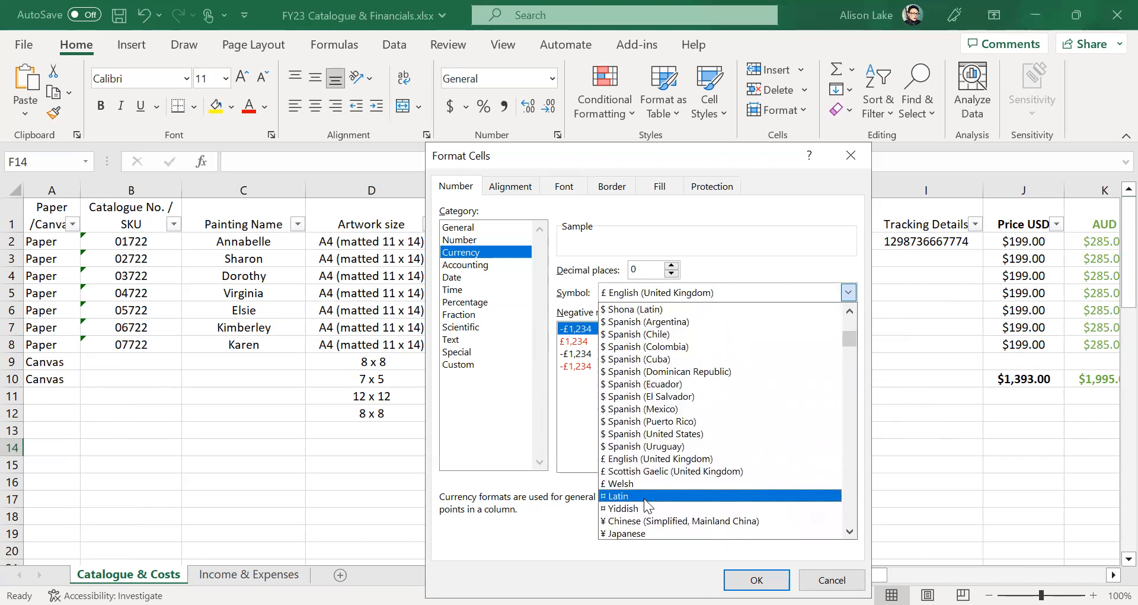
{"action": "scroll", "coordinate": [648, 504], "scroll_direction": "up", "scroll_amount": 2}
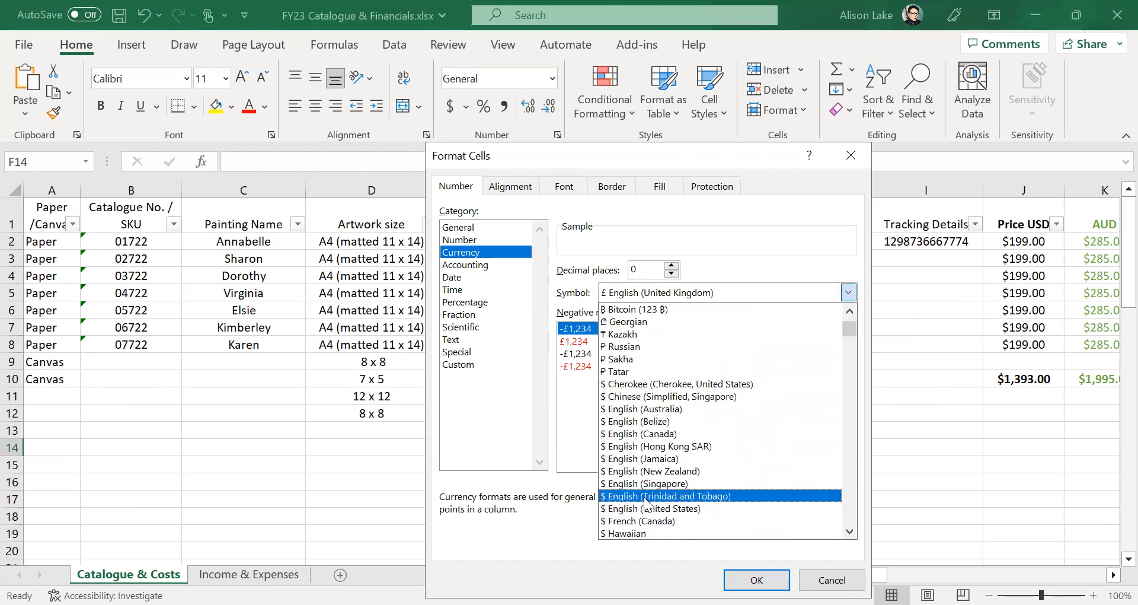
{"action": "scroll", "coordinate": [645, 503], "scroll_direction": "up", "scroll_amount": 3}
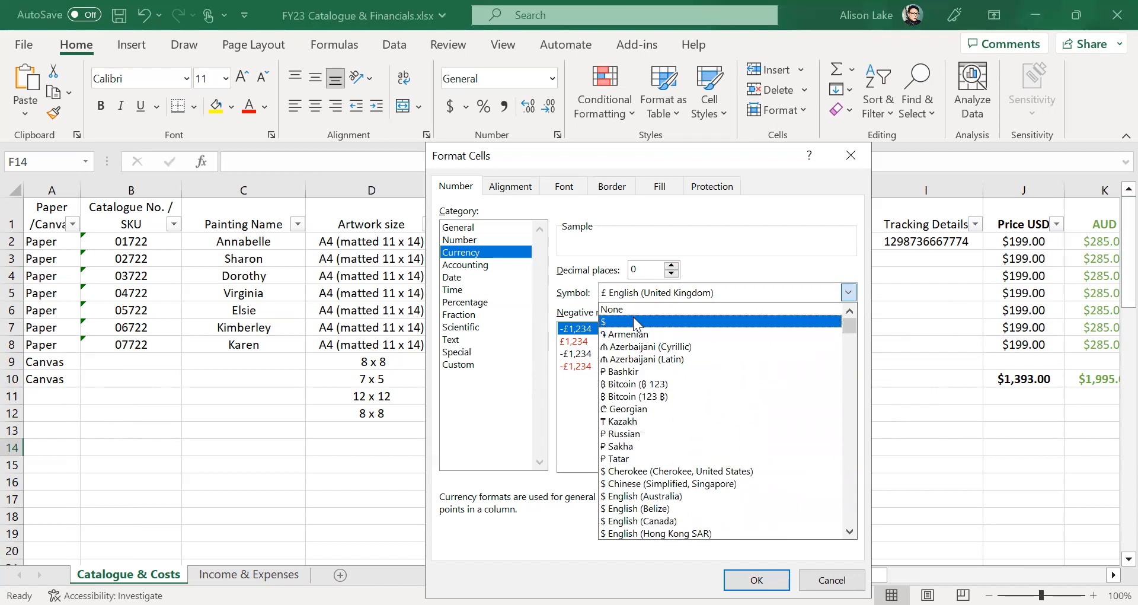
{"action": "left_click", "coordinate": [633, 320]}
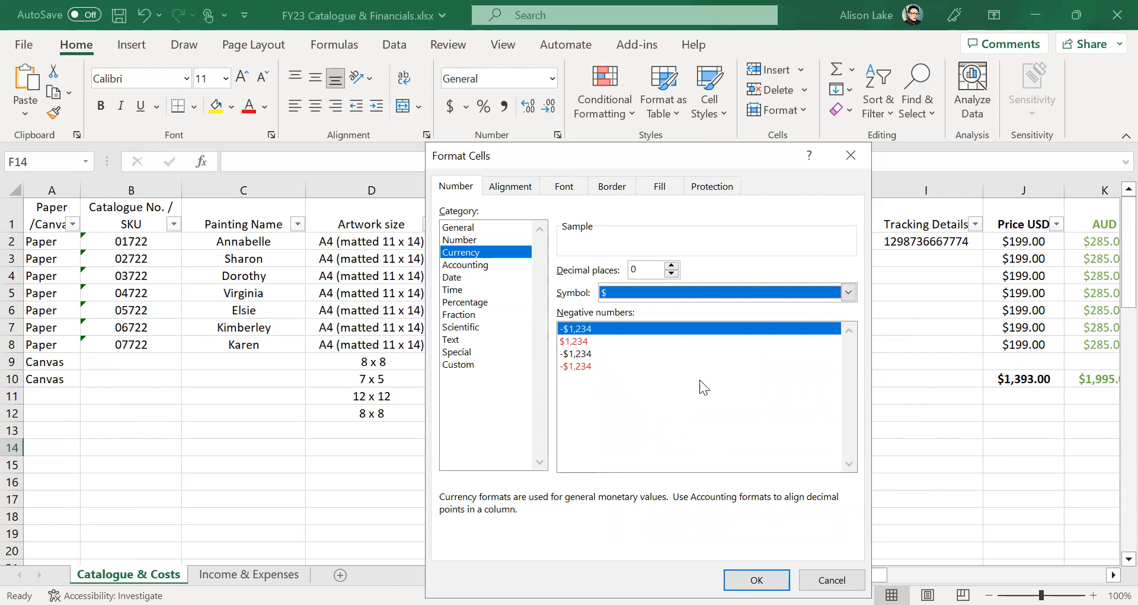
{"action": "left_click", "coordinate": [686, 399]}
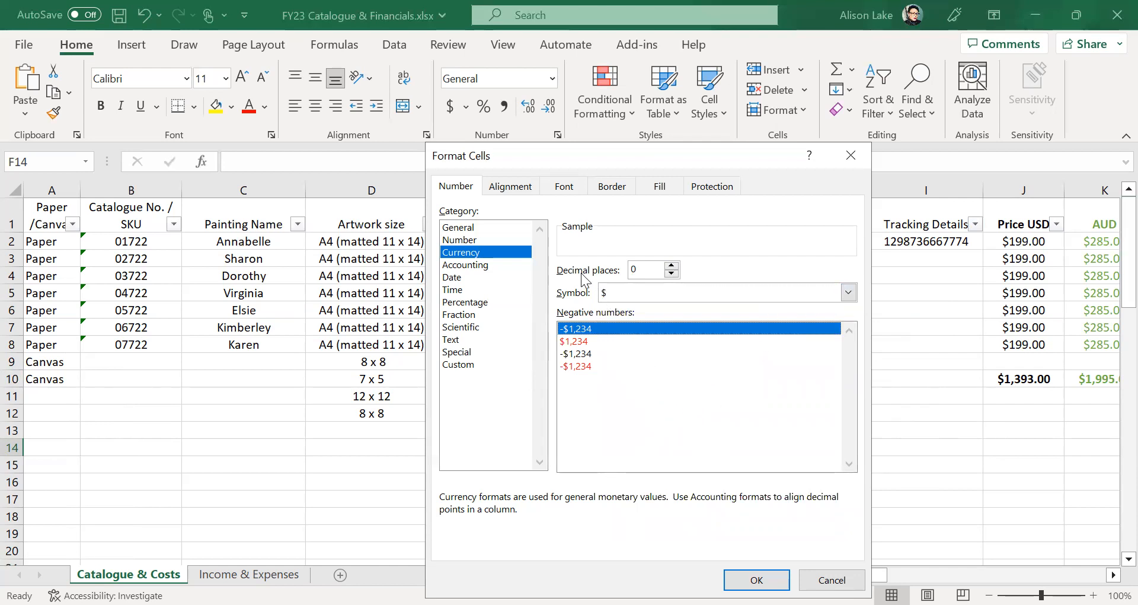
{"action": "left_click", "coordinate": [672, 266]}
{"action": "left_click", "coordinate": [671, 266]}
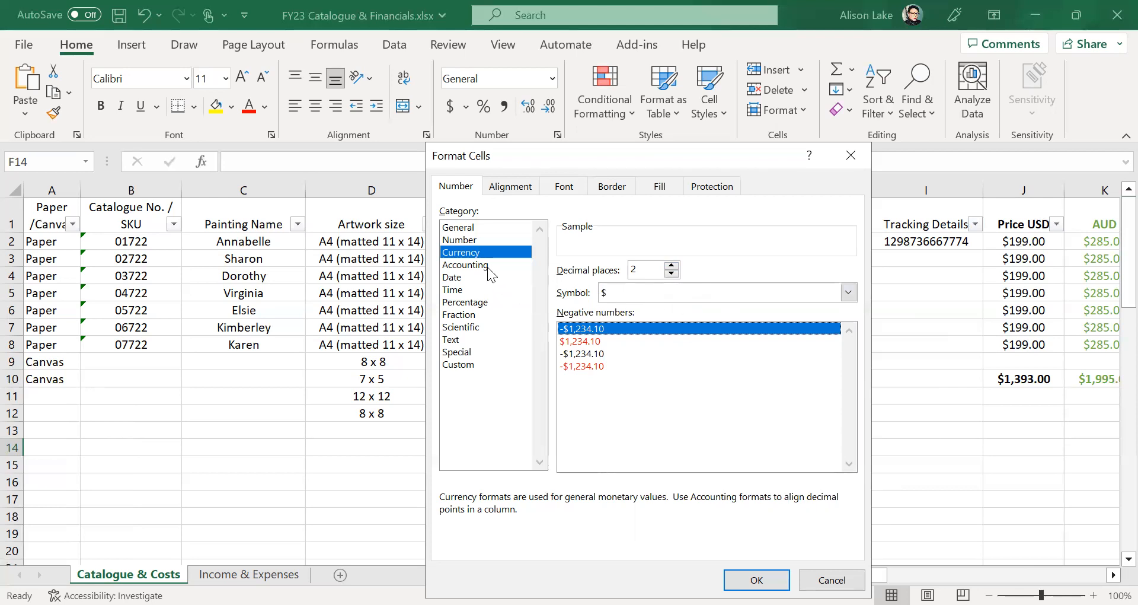
- View the Date and Text categories, cancel the dialog, and select dates G2:G8
{"action": "left_click", "coordinate": [465, 280]}
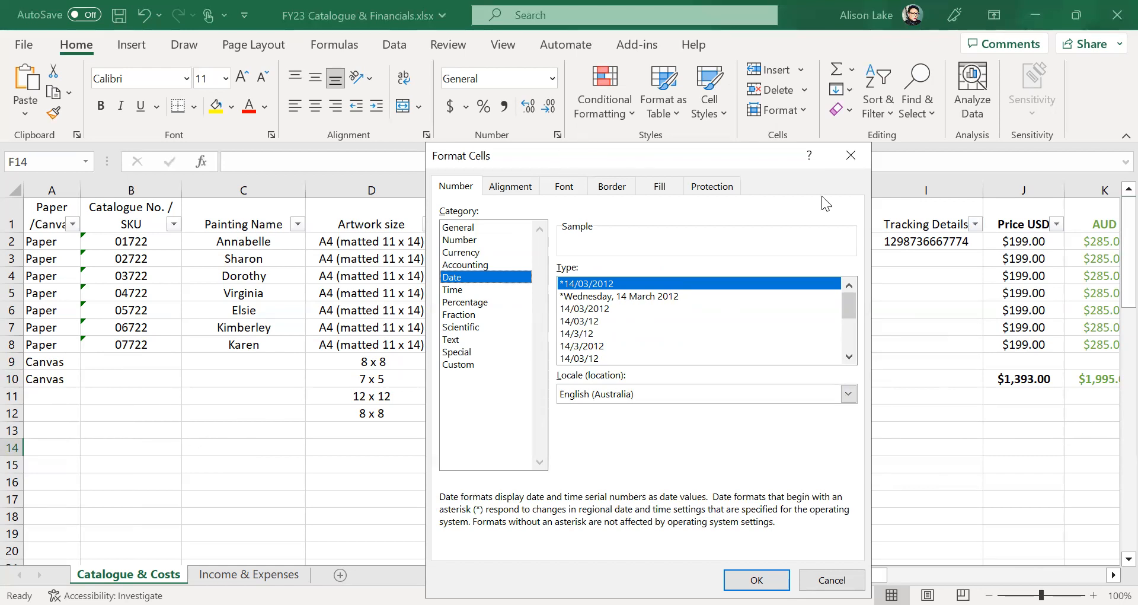
{"action": "left_click_drag", "start_coordinate": [741, 156], "coordinate": [454, 131]}
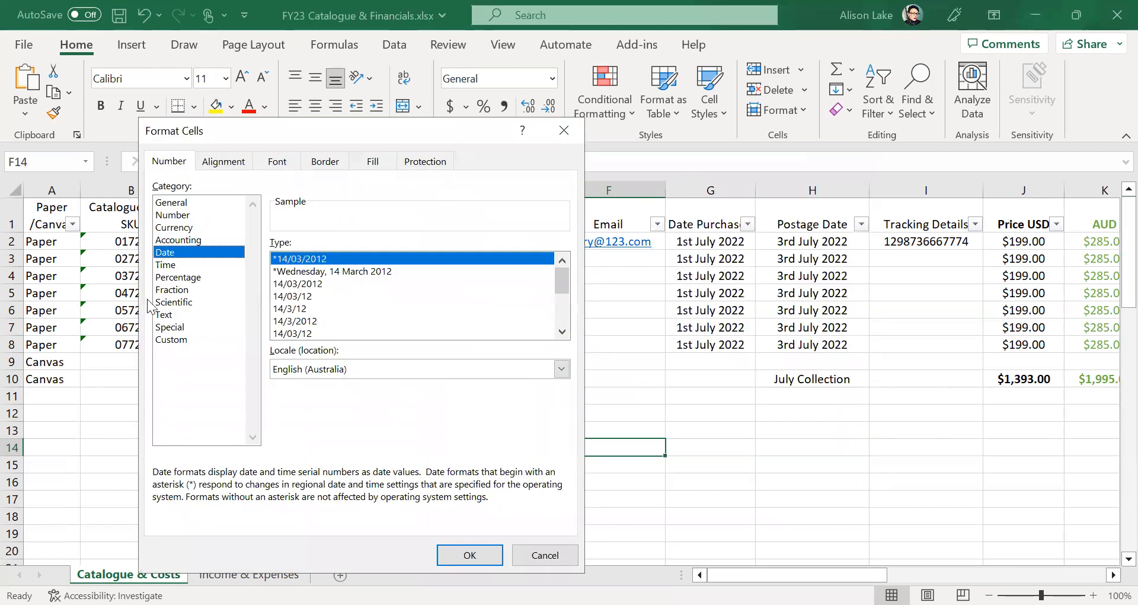
{"action": "left_click", "coordinate": [164, 314]}
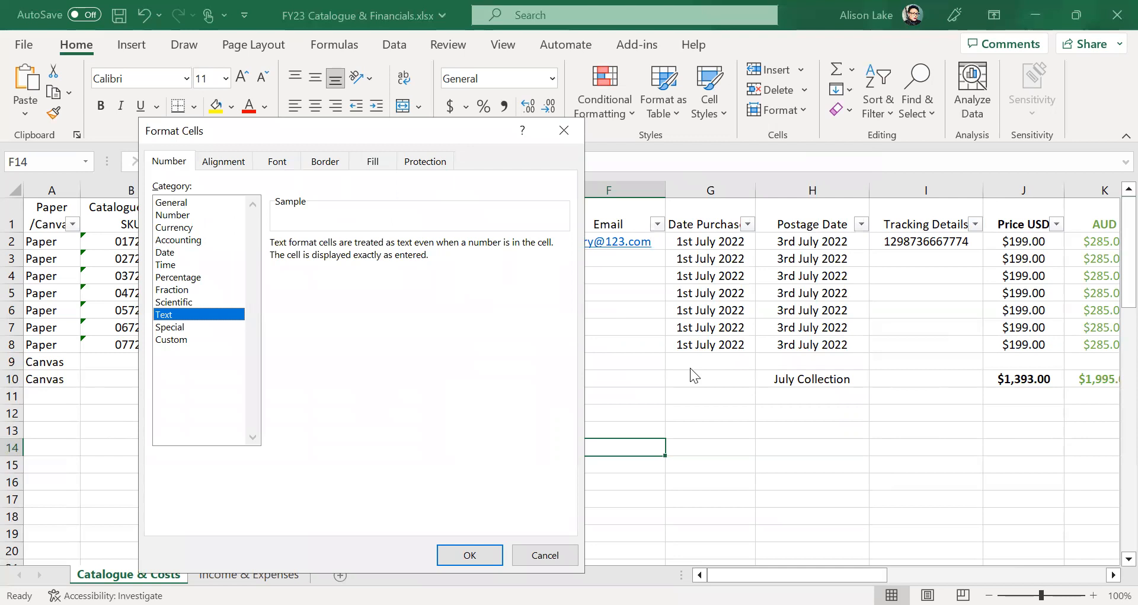
{"action": "left_click", "coordinate": [171, 255]}
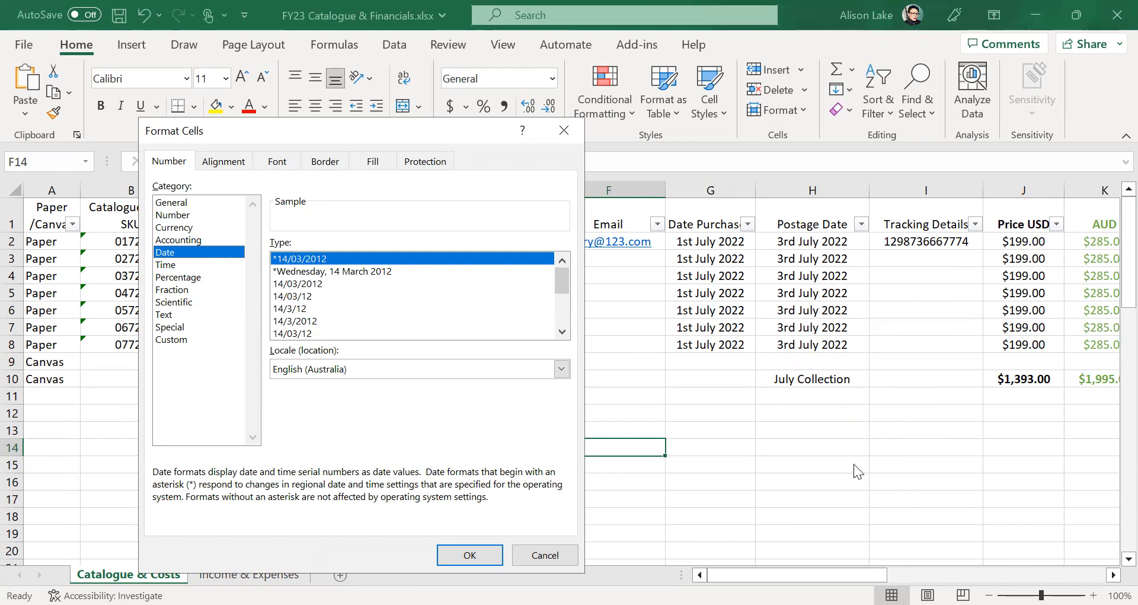
{"action": "left_click", "coordinate": [553, 554]}
{"action": "left_click_drag", "start_coordinate": [717, 241], "coordinate": [720, 336]}
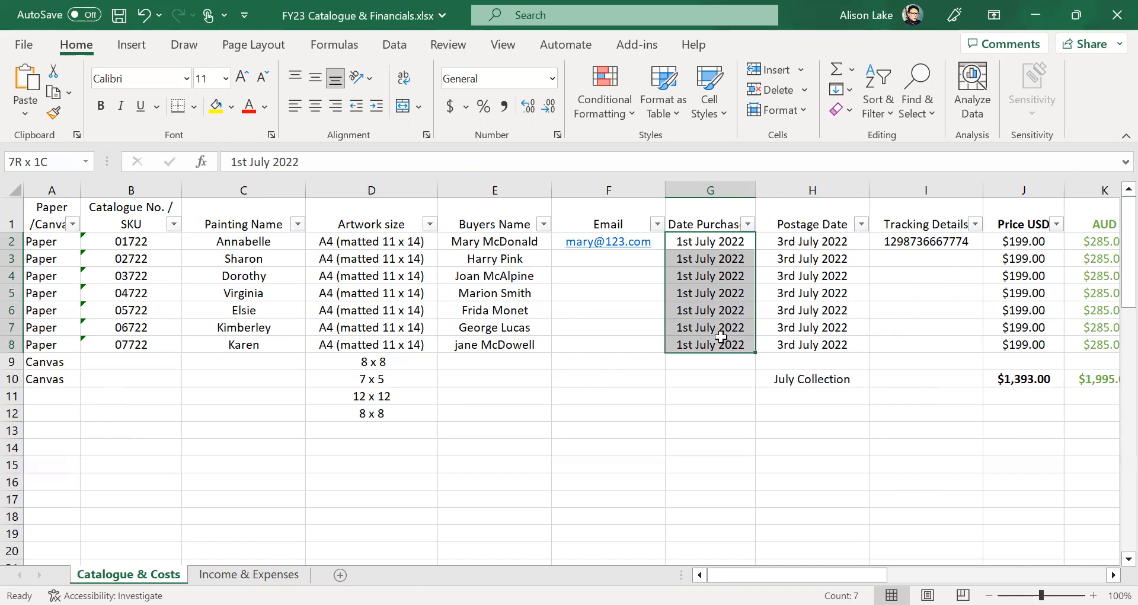
- Open Format Cells on the Date Purchased dates G2:G8 and show the Date category
{"action": "left_click_drag", "start_coordinate": [721, 337], "coordinate": [721, 337]}
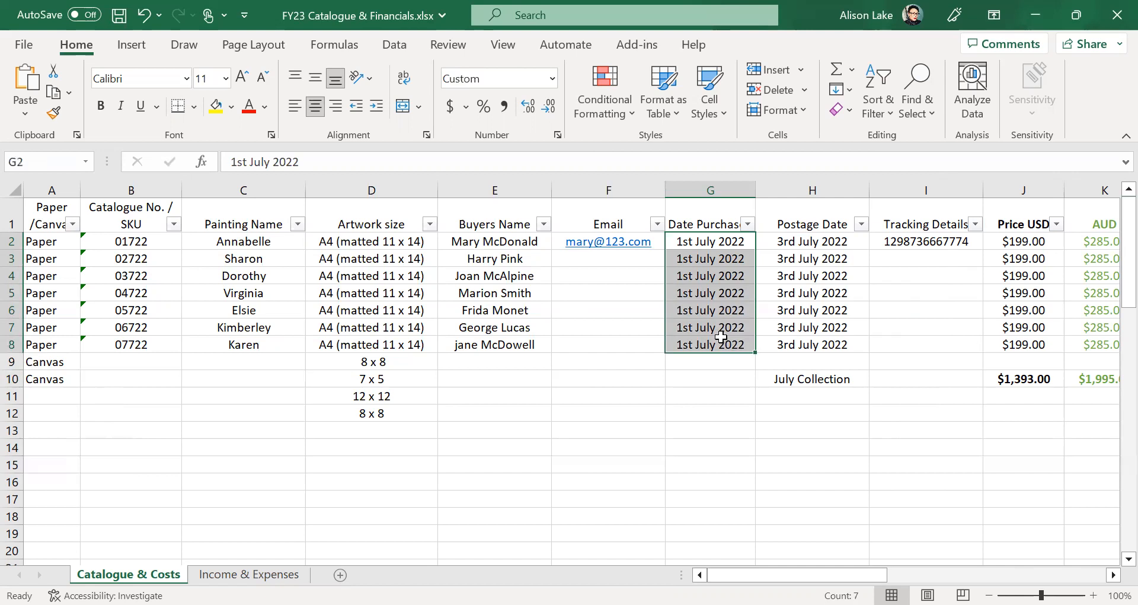
{"action": "right_click", "coordinate": [721, 337]}
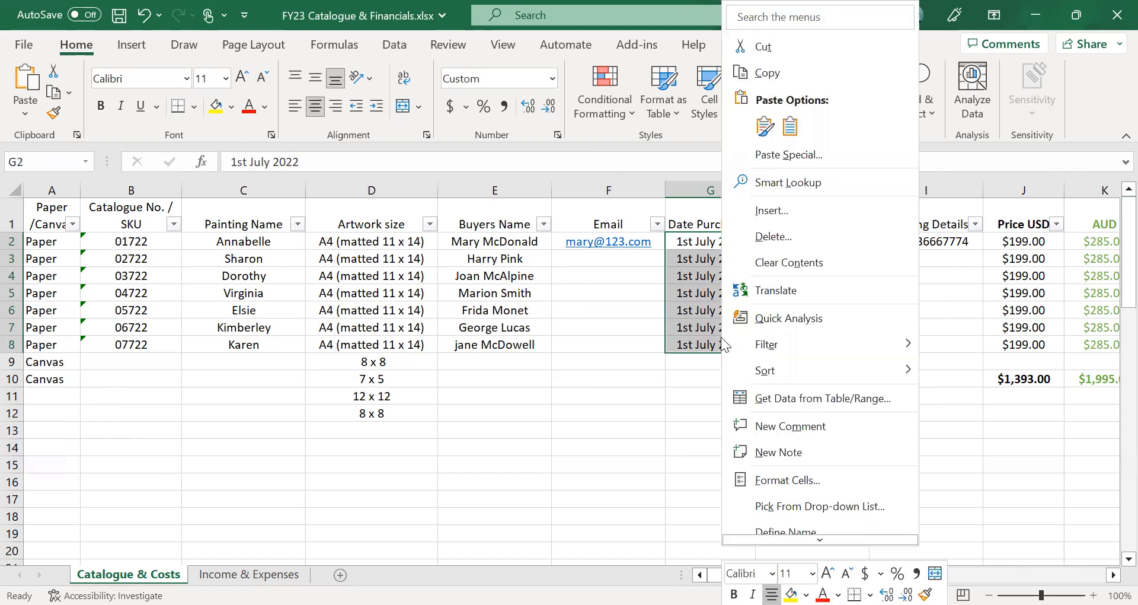
{"action": "left_click", "coordinate": [771, 480]}
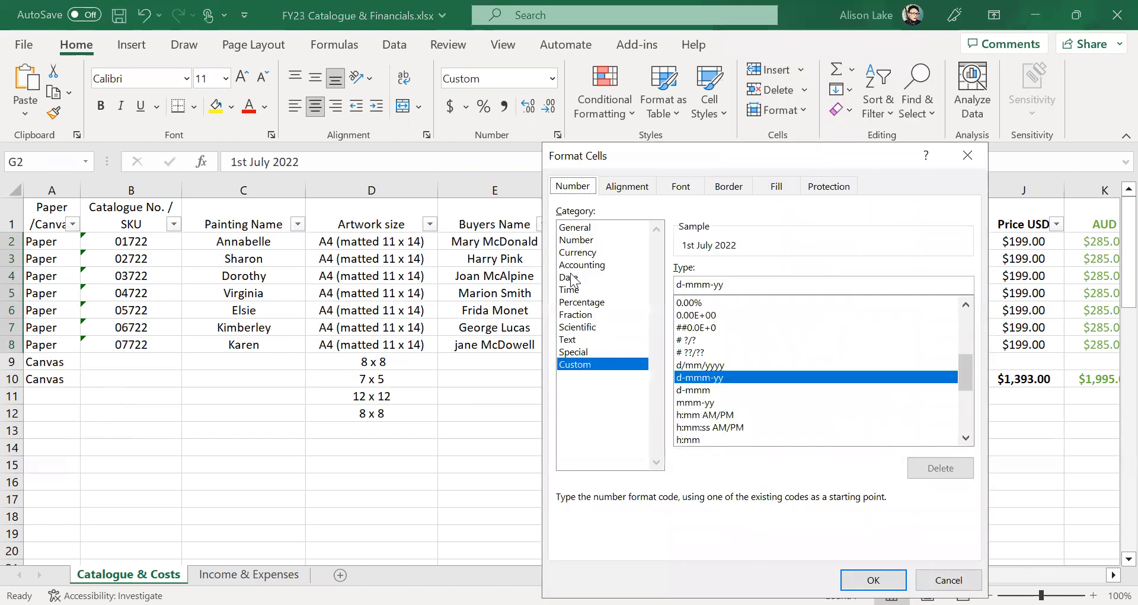
{"action": "left_click", "coordinate": [570, 277]}
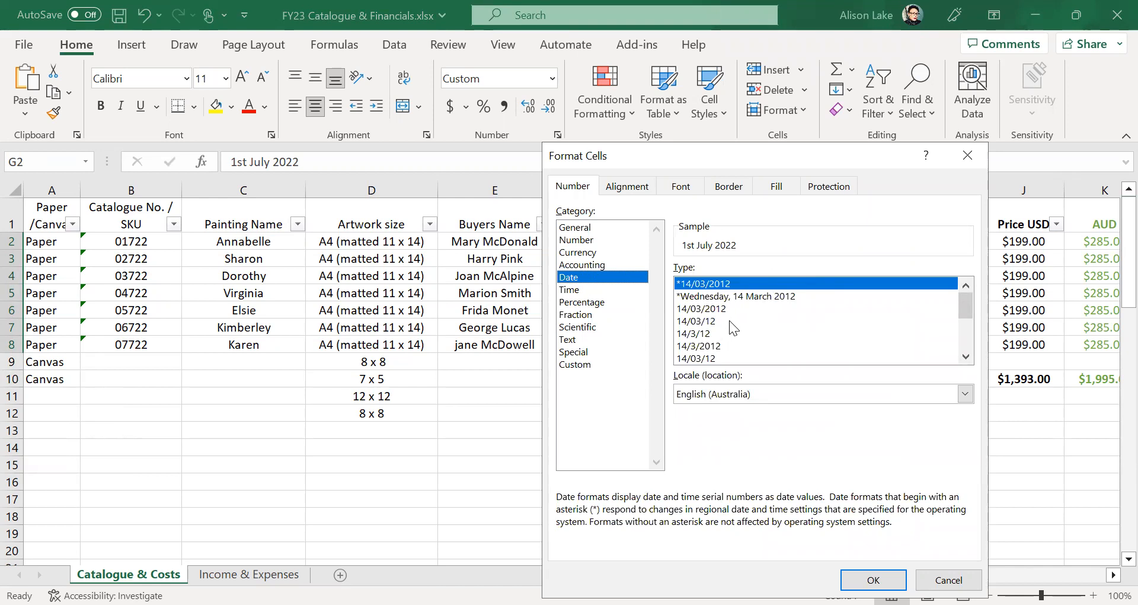
{"action": "left_click_drag", "start_coordinate": [966, 306], "coordinate": [966, 310]}
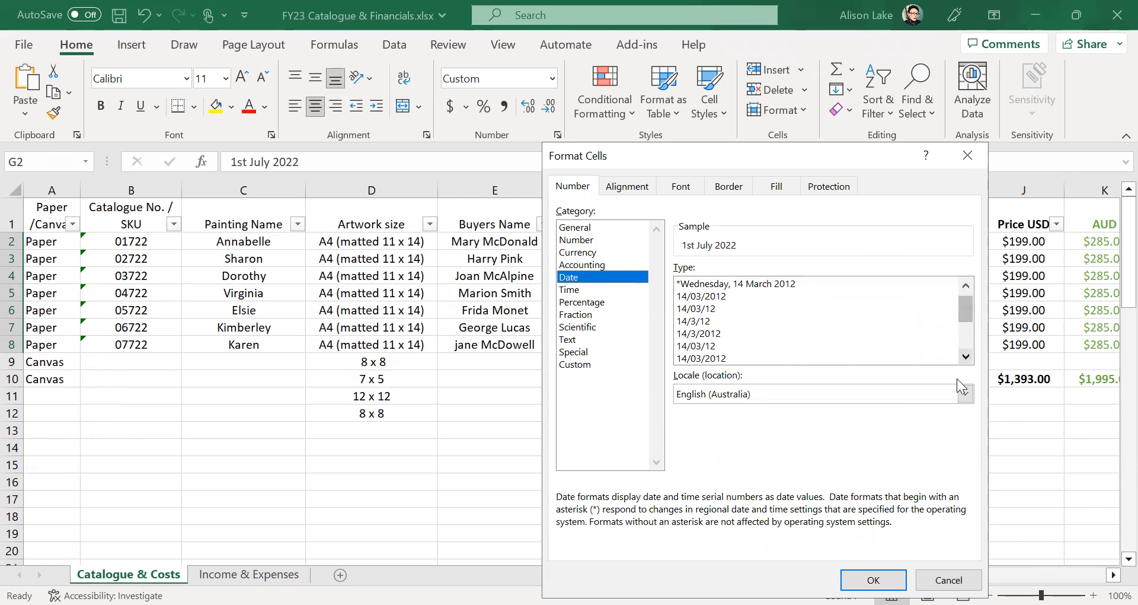
- Set the locale to English (United States) and apply the 03/14/12 date type
{"action": "left_click", "coordinate": [965, 394]}
{"action": "scroll", "coordinate": [758, 447], "scroll_direction": "down", "scroll_amount": 2}
{"action": "scroll", "coordinate": [758, 447], "scroll_direction": "down", "scroll_amount": 7}
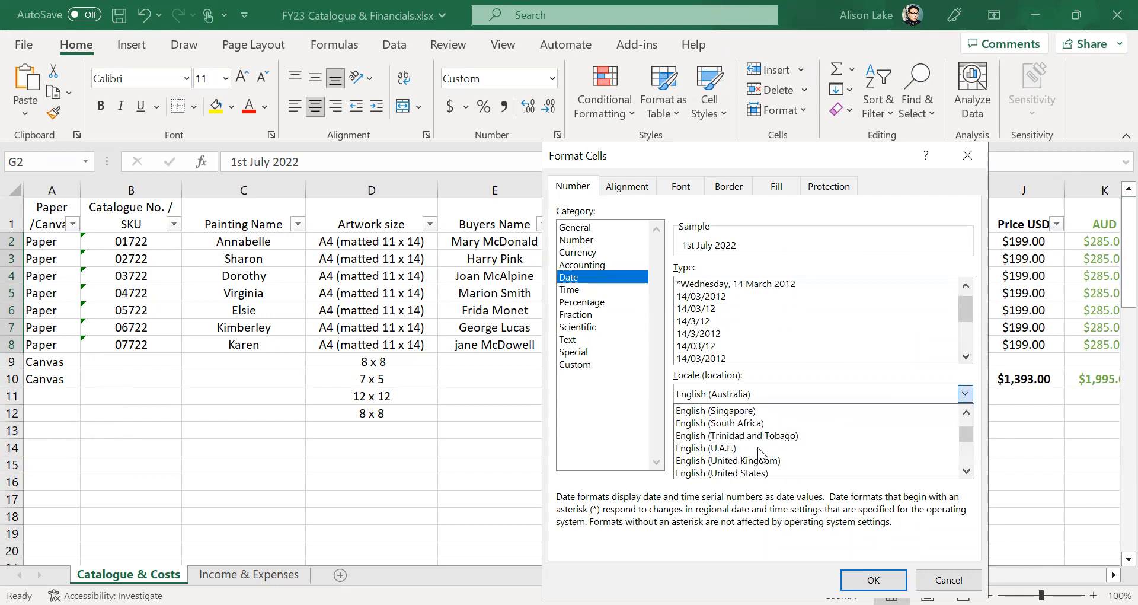
{"action": "mouse_move", "coordinate": [966, 435]}
{"action": "left_mouse_down"}
{"action": "mouse_move", "coordinate": [964, 461]}
{"action": "mouse_move", "coordinate": [964, 452]}
{"action": "left_mouse_up"}
{"action": "scroll", "coordinate": [875, 448], "scroll_direction": "down", "scroll_amount": 3}
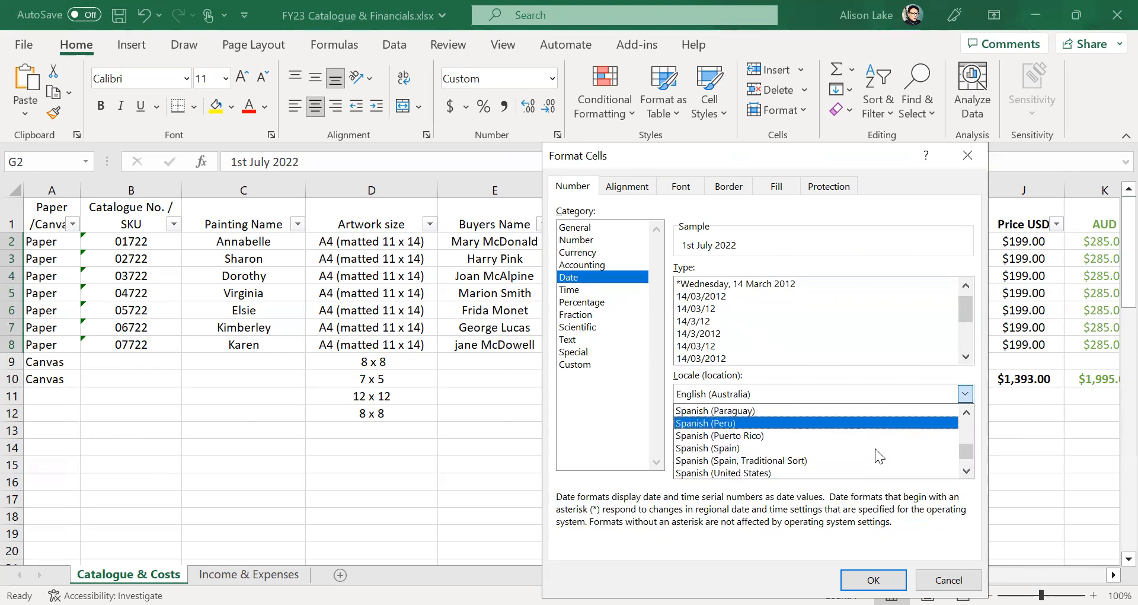
{"action": "scroll", "coordinate": [876, 451], "scroll_direction": "down", "scroll_amount": 5}
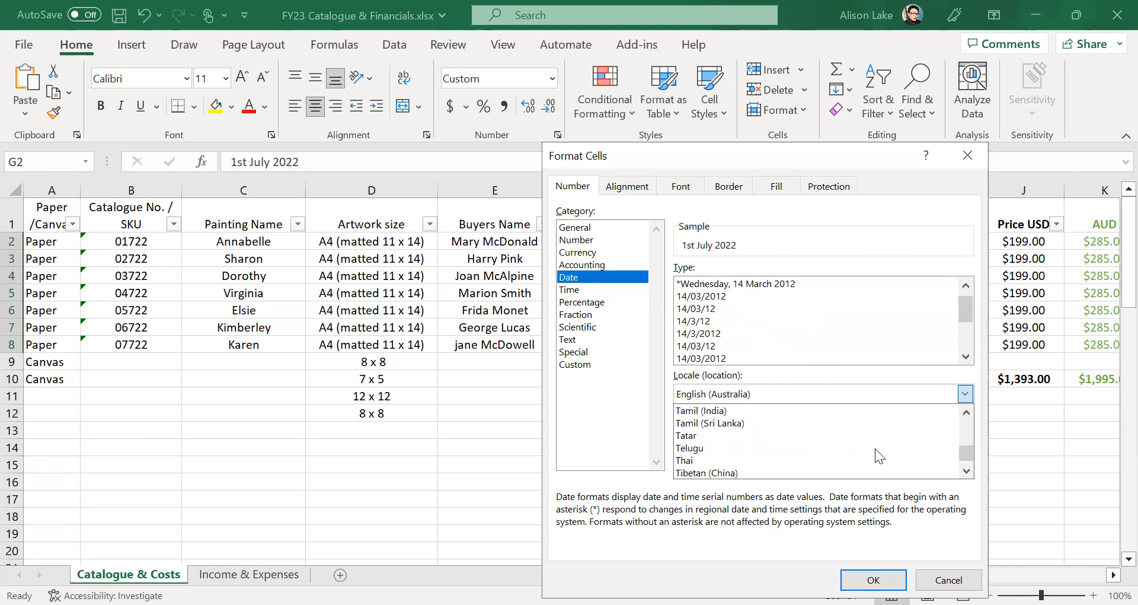
{"action": "scroll", "coordinate": [875, 448], "scroll_direction": "down", "scroll_amount": 3}
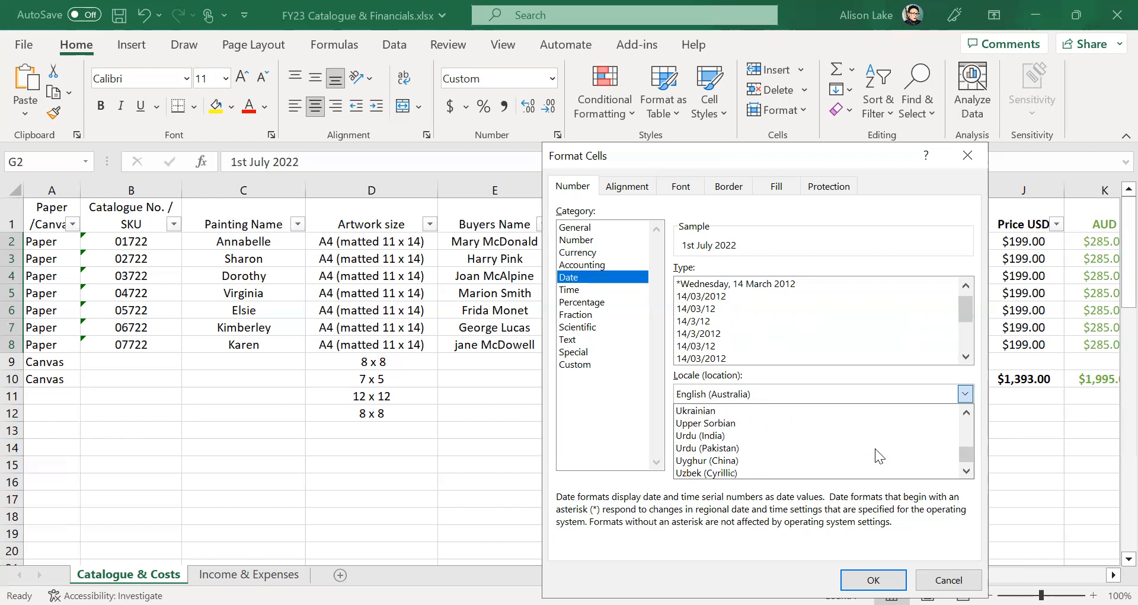
{"action": "scroll", "coordinate": [875, 448], "scroll_direction": "down", "scroll_amount": 1}
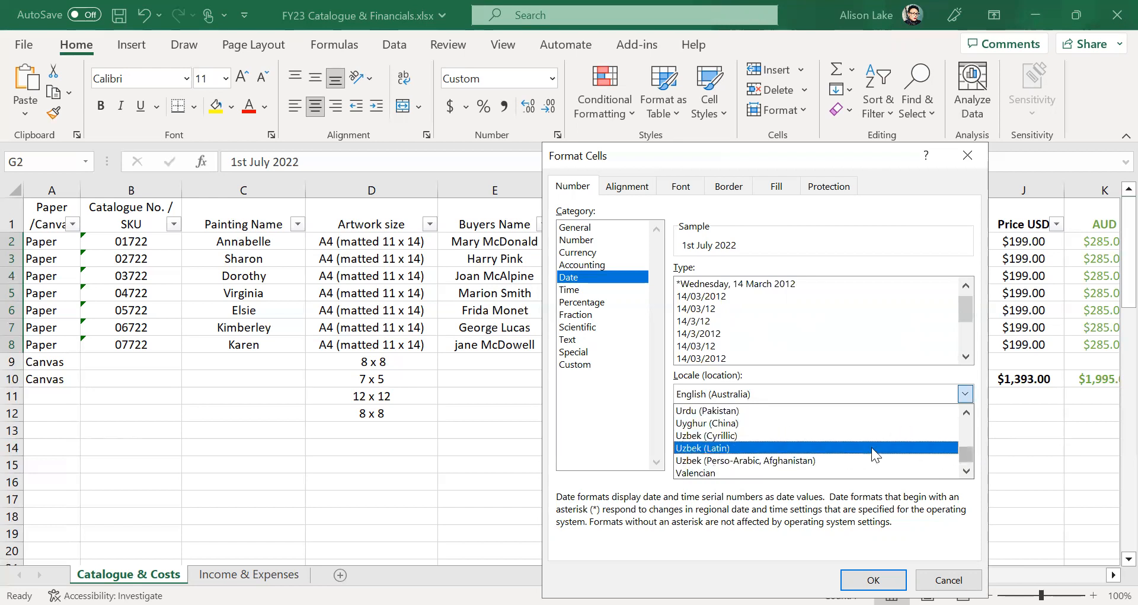
{"action": "left_click_drag", "start_coordinate": [965, 456], "coordinate": [969, 416]}
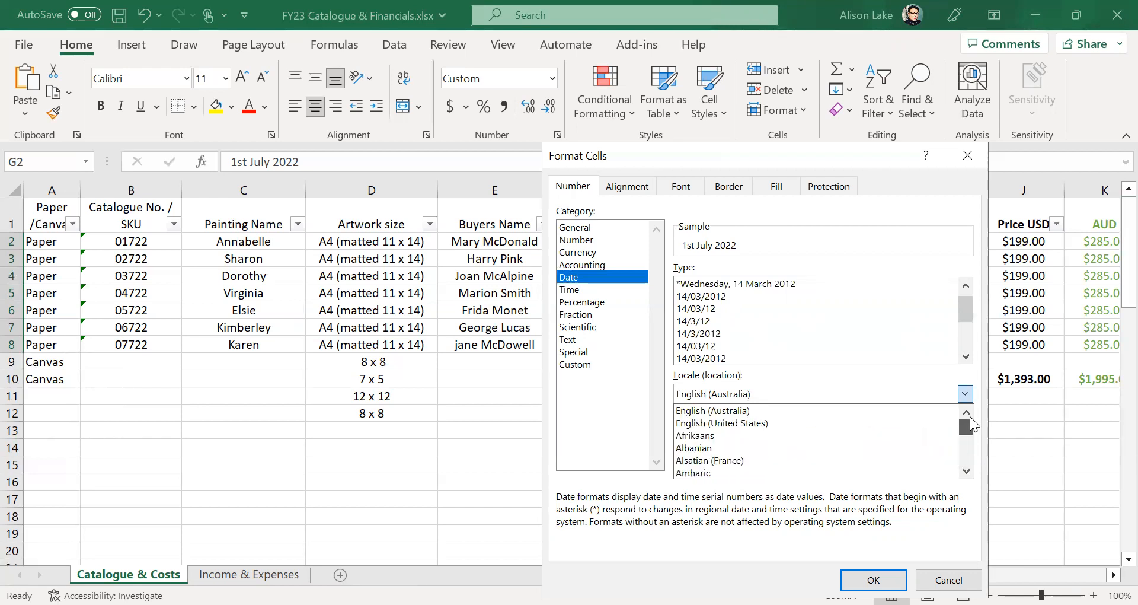
{"action": "left_click", "coordinate": [770, 420]}
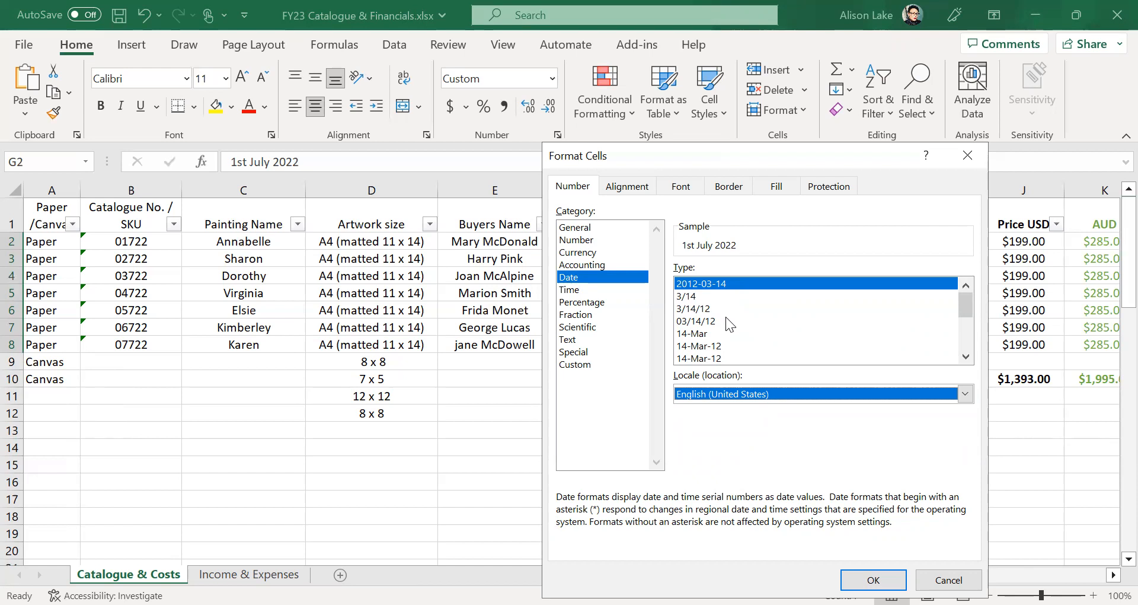
{"action": "left_click", "coordinate": [711, 321]}
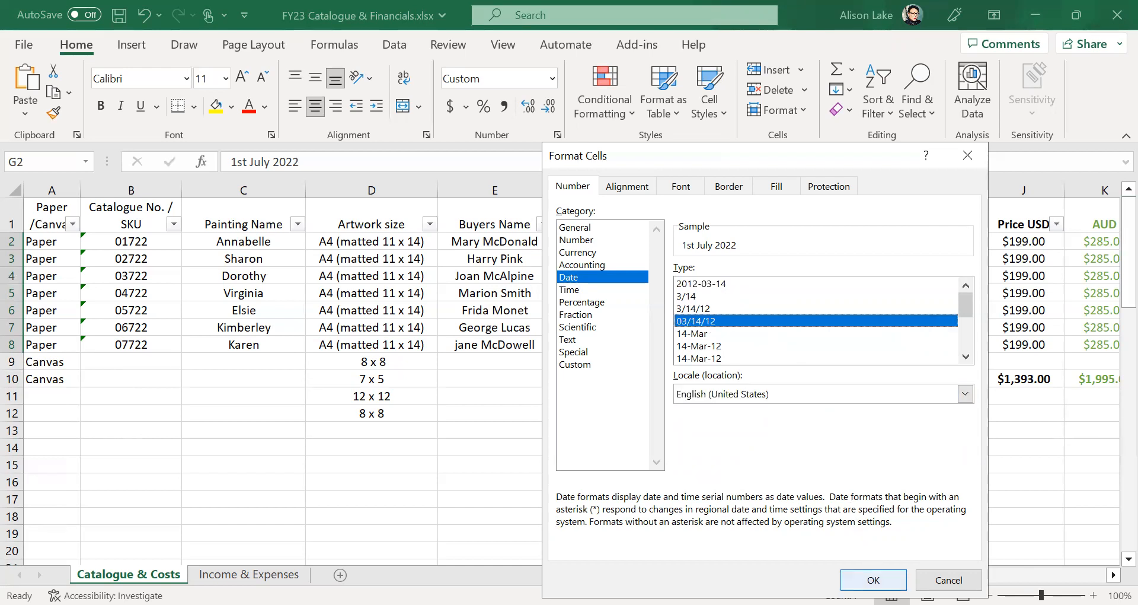
{"action": "left_click", "coordinate": [873, 579]}
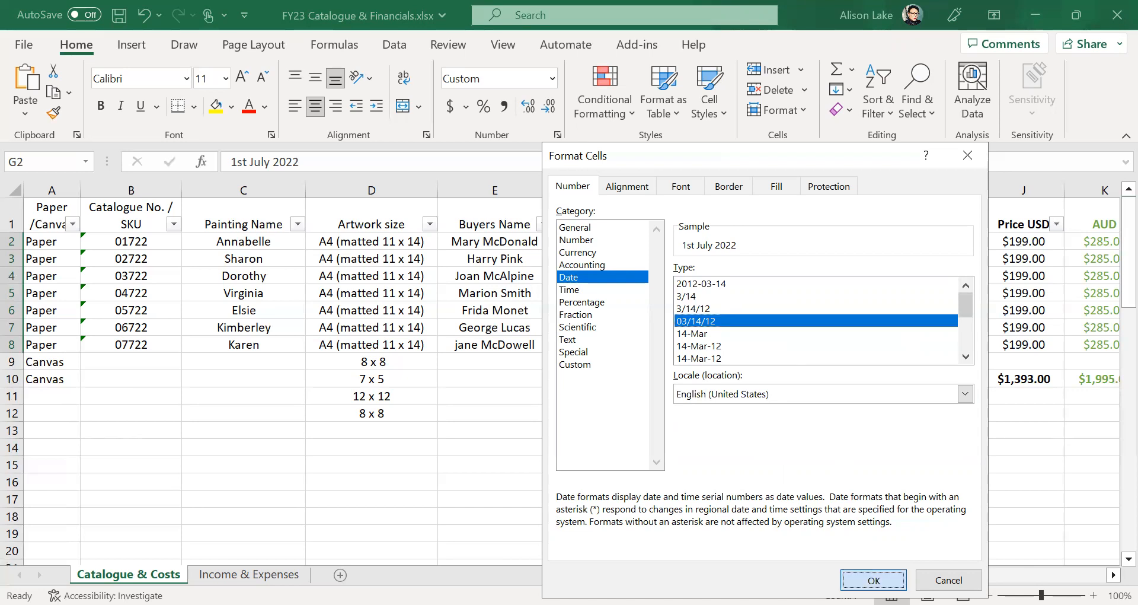
{"action": "left_click", "coordinate": [742, 465]}
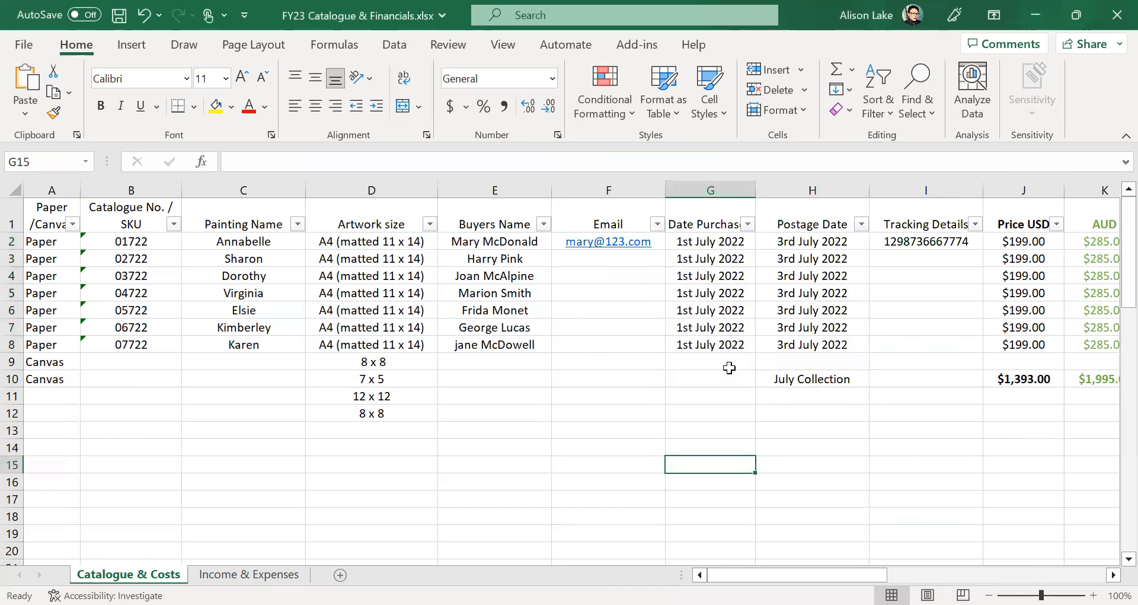
{"action": "left_click", "coordinate": [735, 242]}
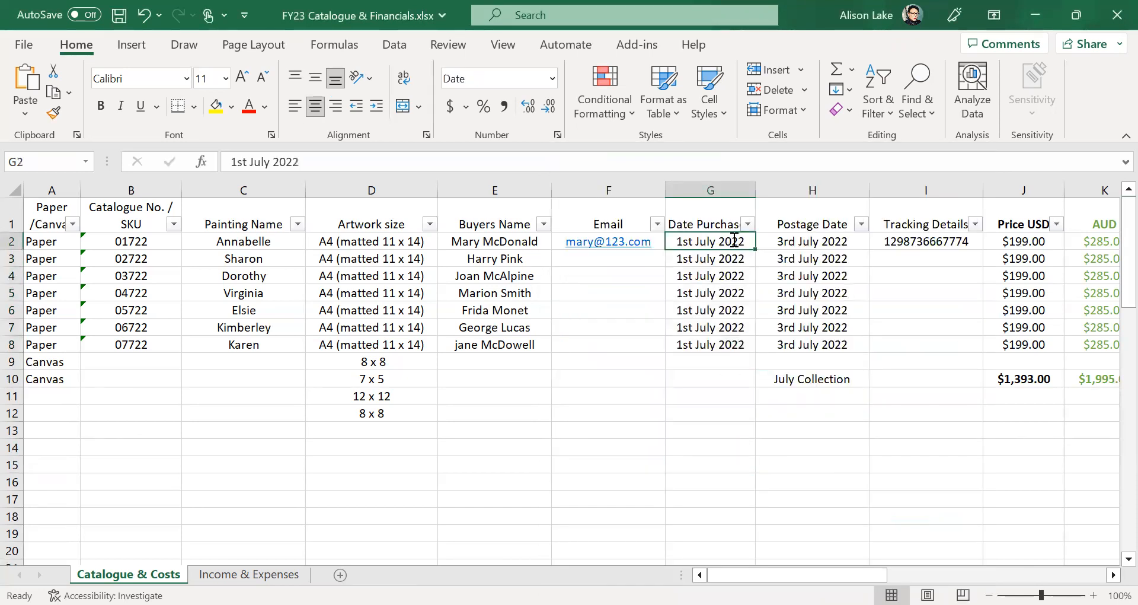
{"action": "type", "text": "1 7 2022"}
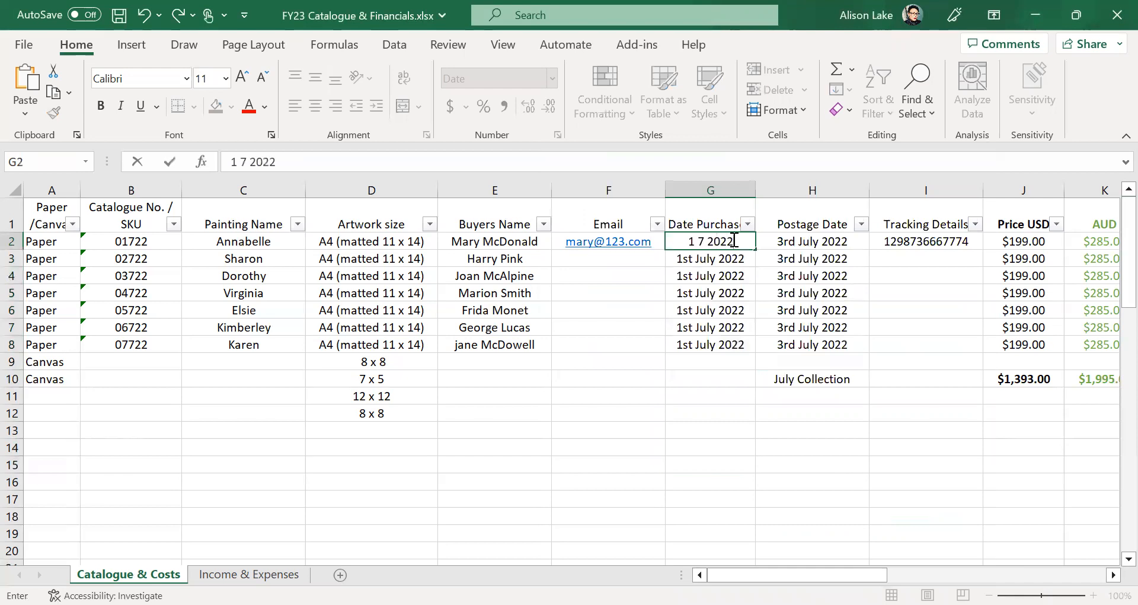
{"action": "left_click", "coordinate": [624, 372]}
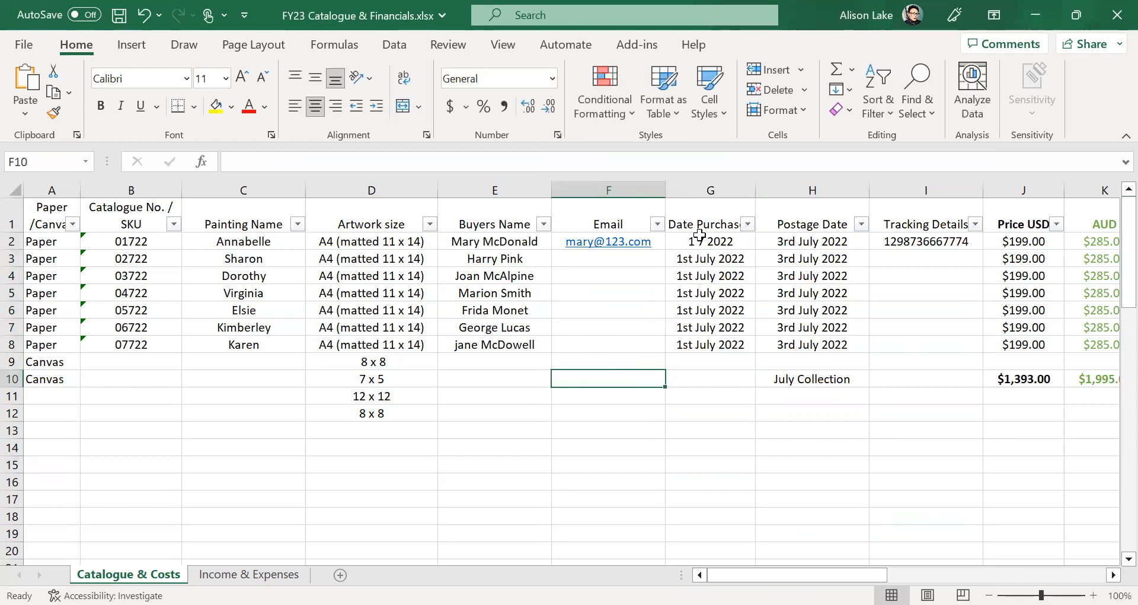
{"action": "left_click_drag", "start_coordinate": [688, 241], "coordinate": [686, 348]}
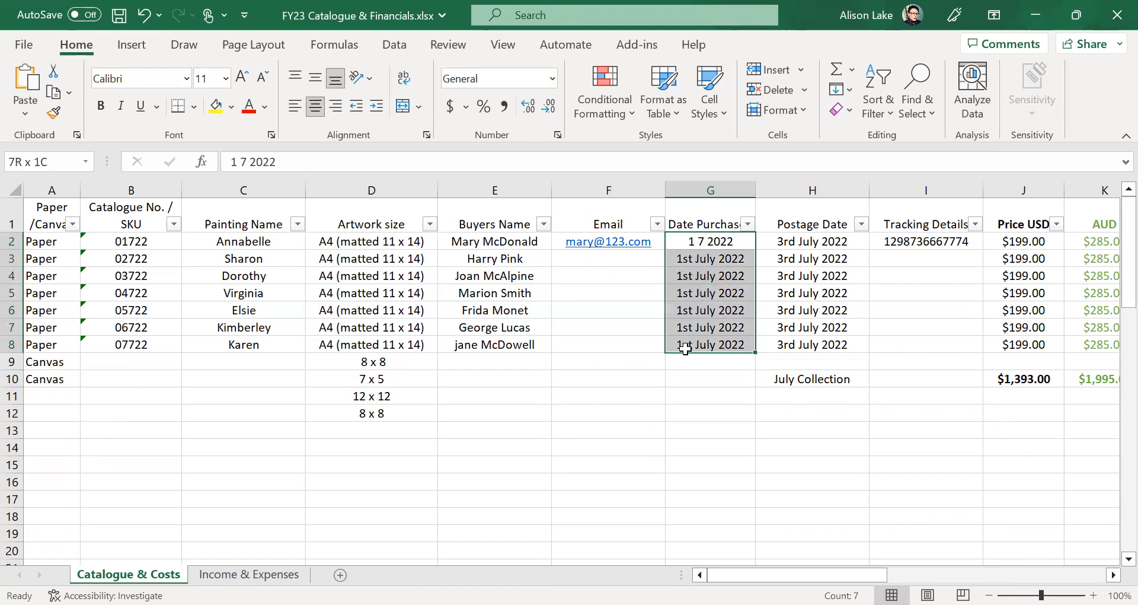
{"action": "key", "text": "ctrl+e"}
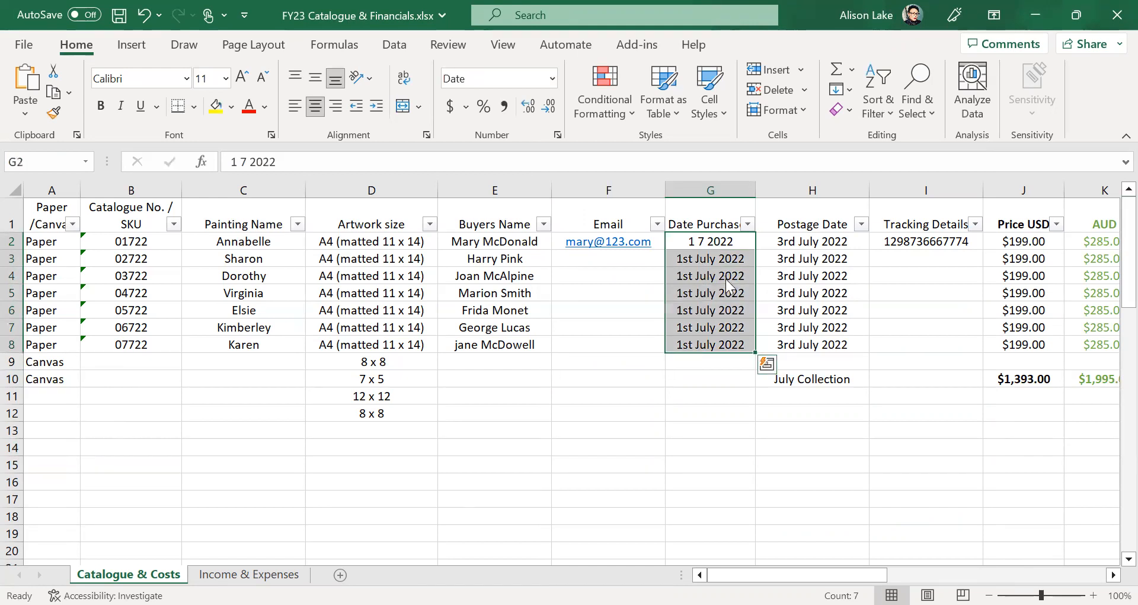
{"action": "right_click", "coordinate": [725, 279]}
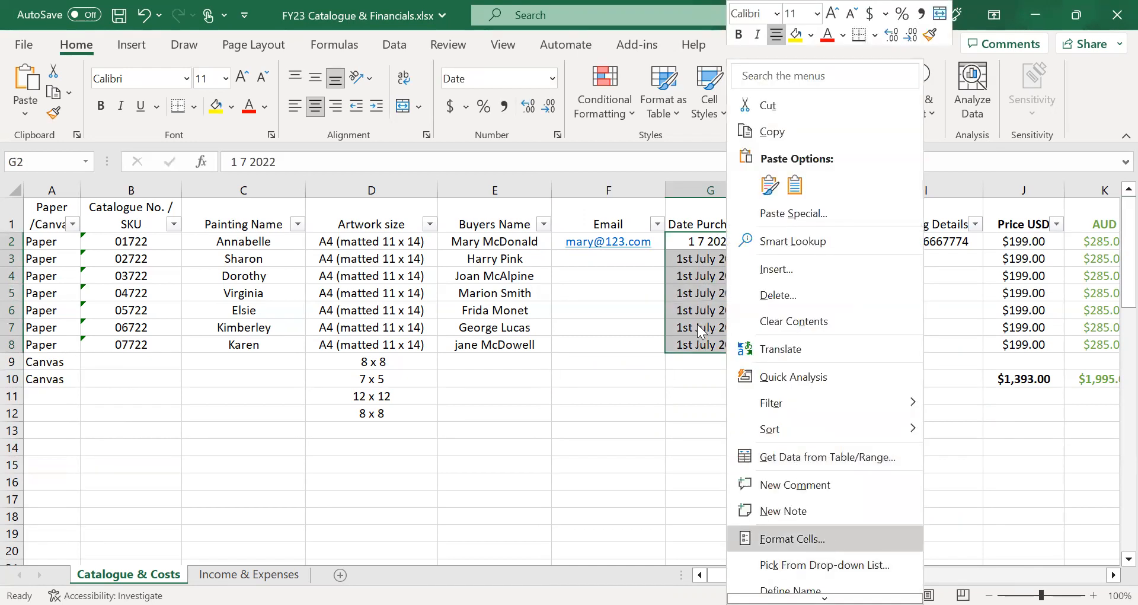
{"action": "left_click", "coordinate": [824, 538]}
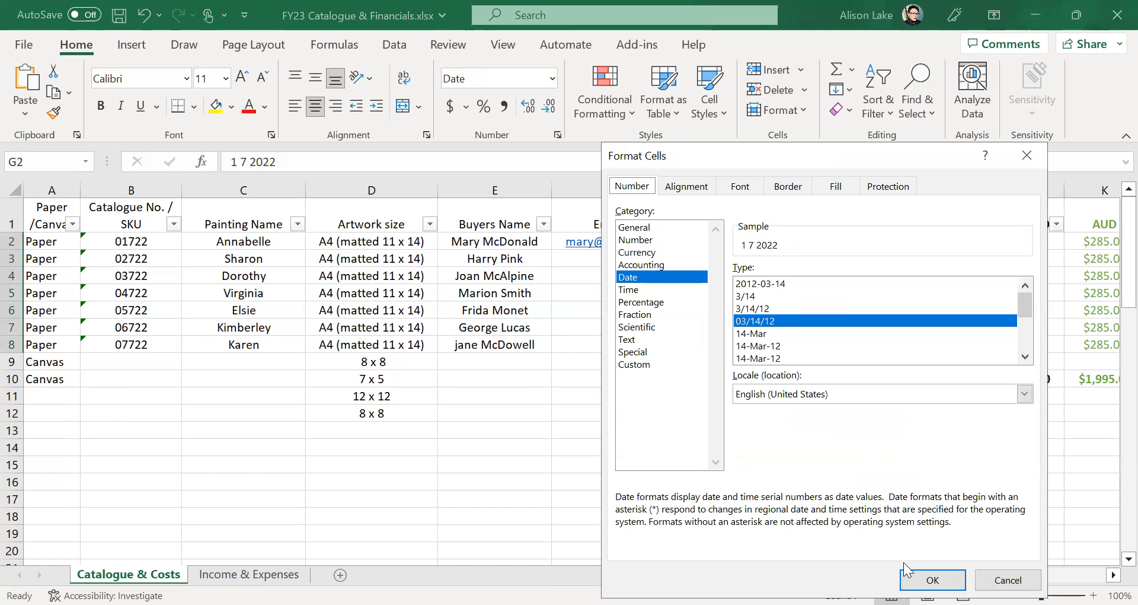
{"action": "left_click", "coordinate": [933, 579]}
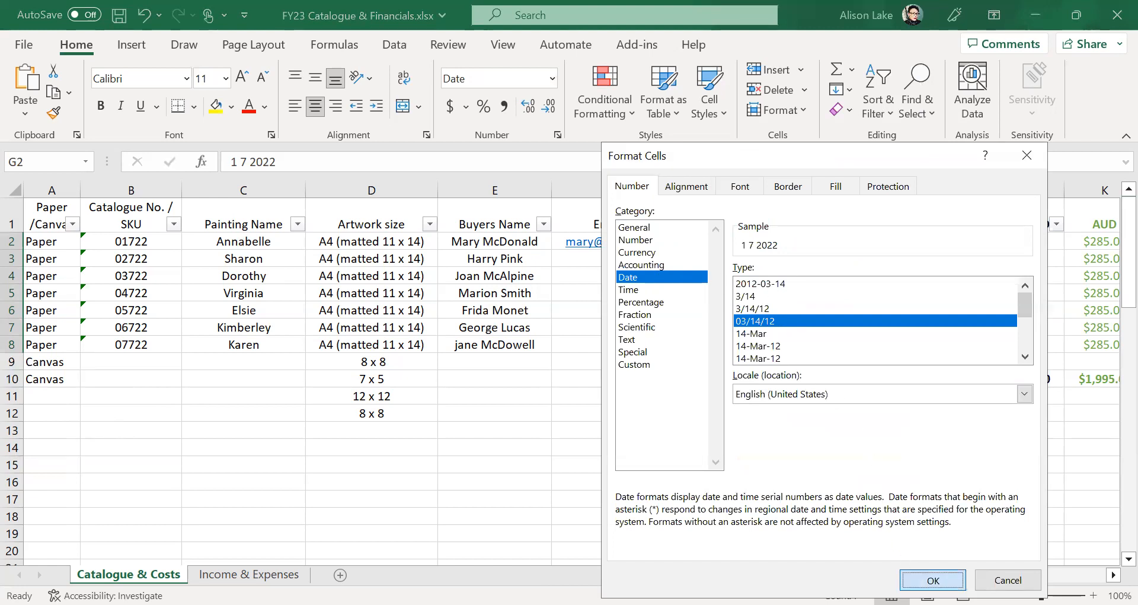
{"action": "left_click", "coordinate": [608, 464]}
{"action": "left_click", "coordinate": [726, 242]}
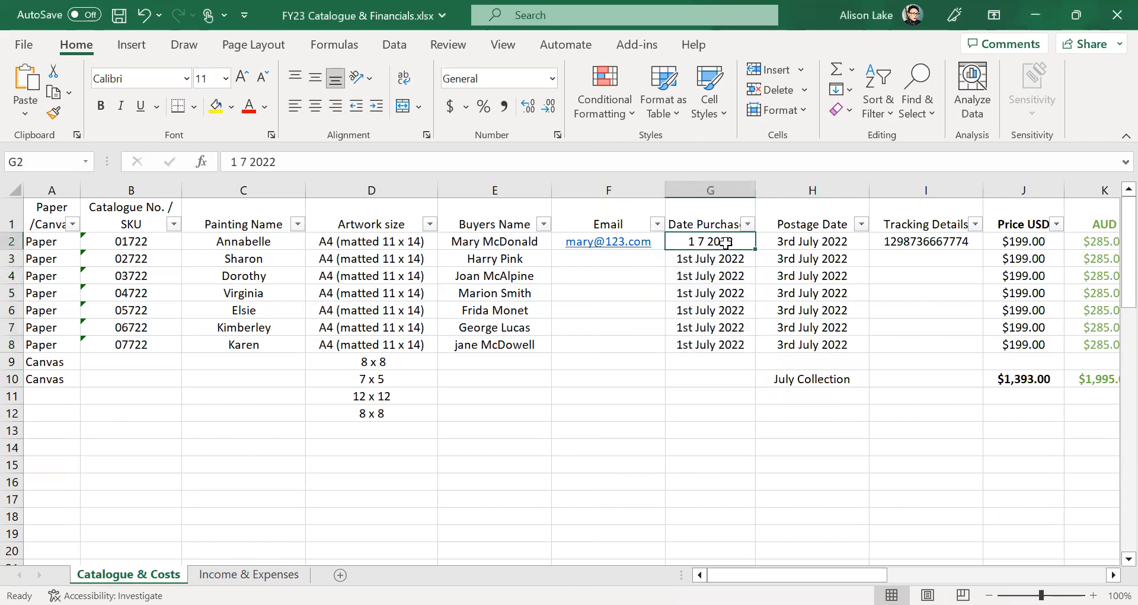
{"action": "type", "text": "1st July"}
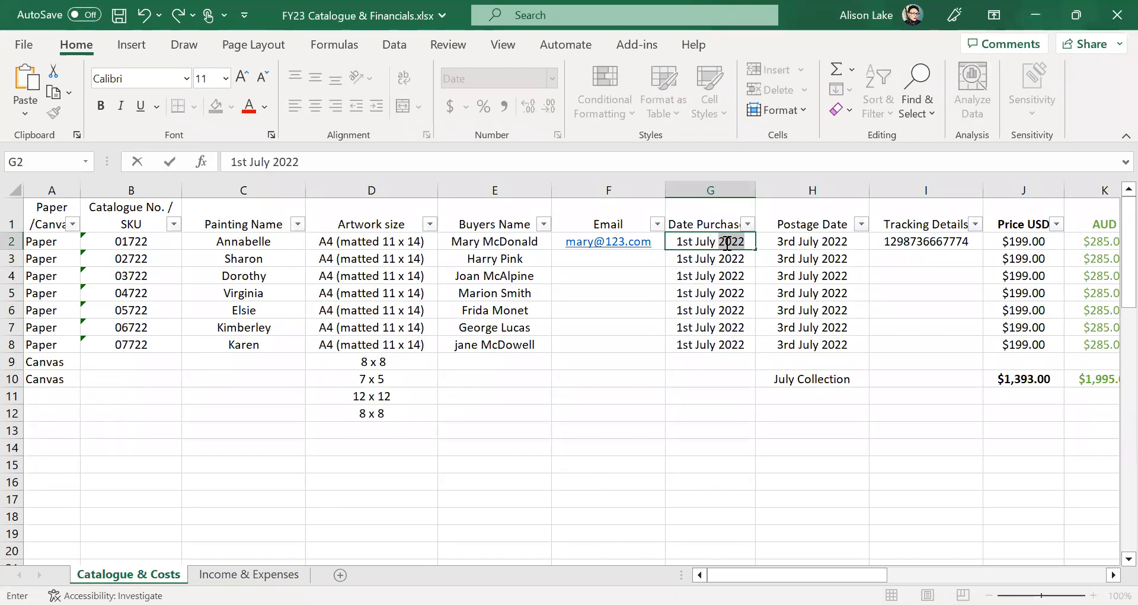
{"action": "left_click", "coordinate": [704, 426]}
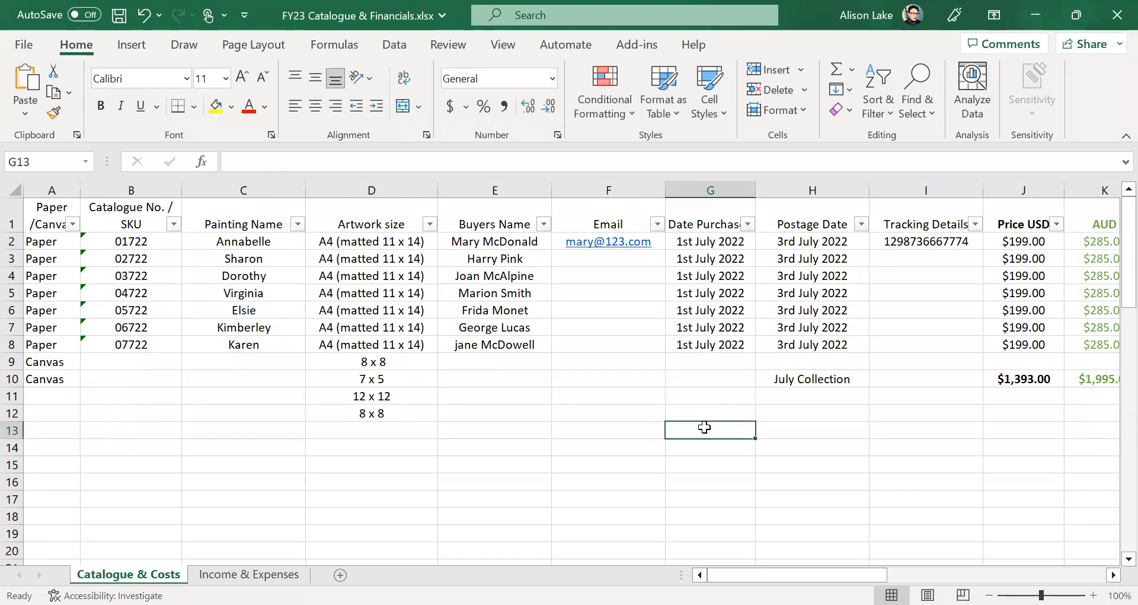
{"action": "left_click", "coordinate": [738, 242]}
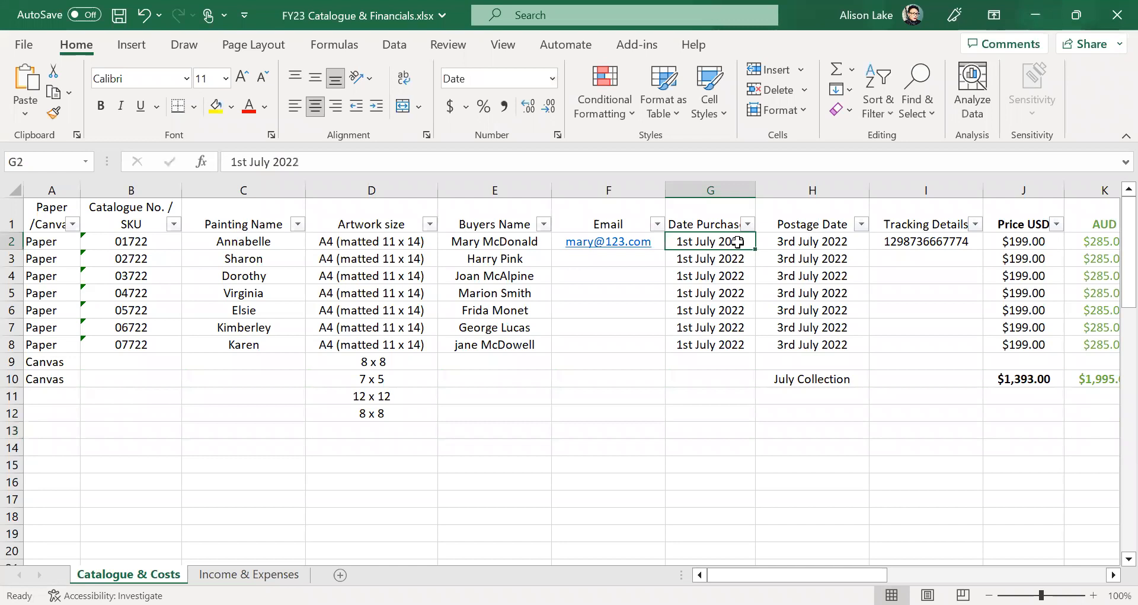
{"action": "left_click_drag", "start_coordinate": [738, 242], "coordinate": [726, 346]}
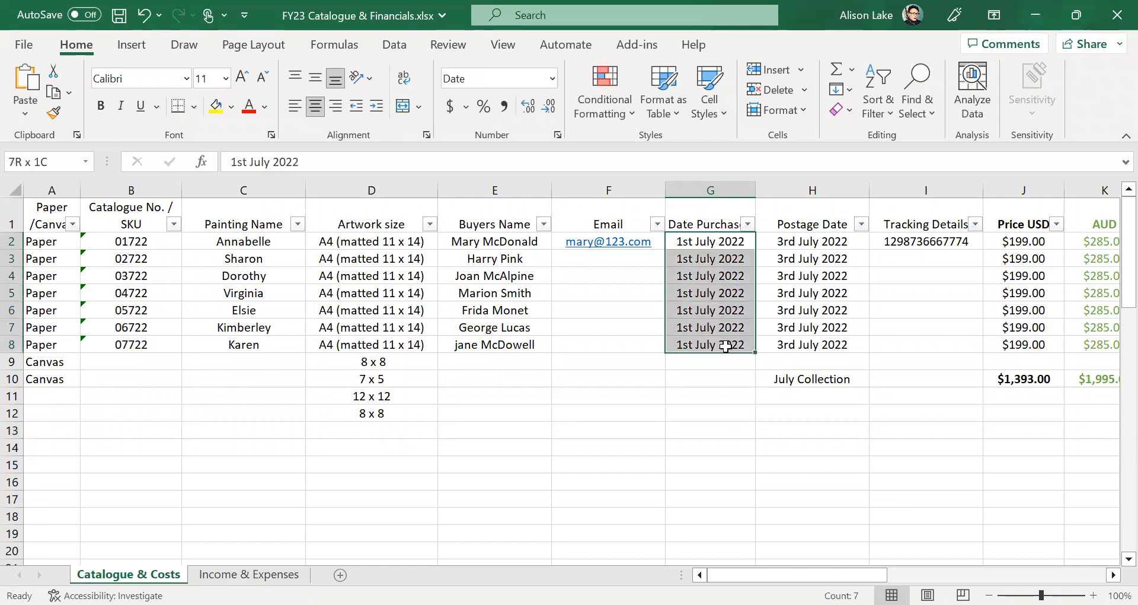
{"action": "left_click", "coordinate": [673, 461]}
{"action": "left_click", "coordinate": [722, 242]}
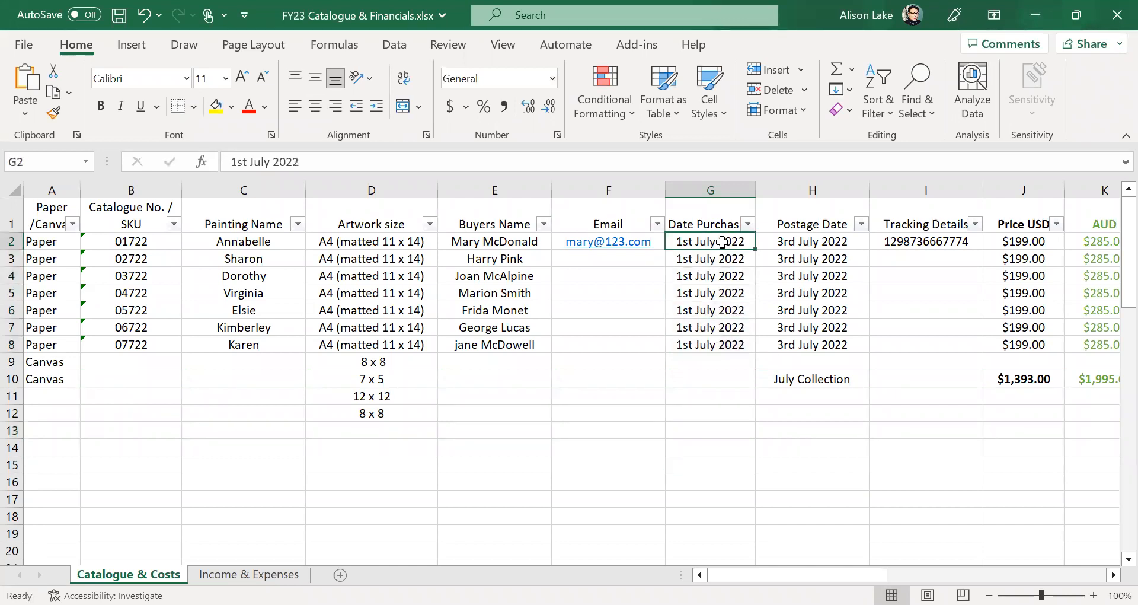
{"action": "left_click_drag", "start_coordinate": [722, 242], "coordinate": [717, 516]}
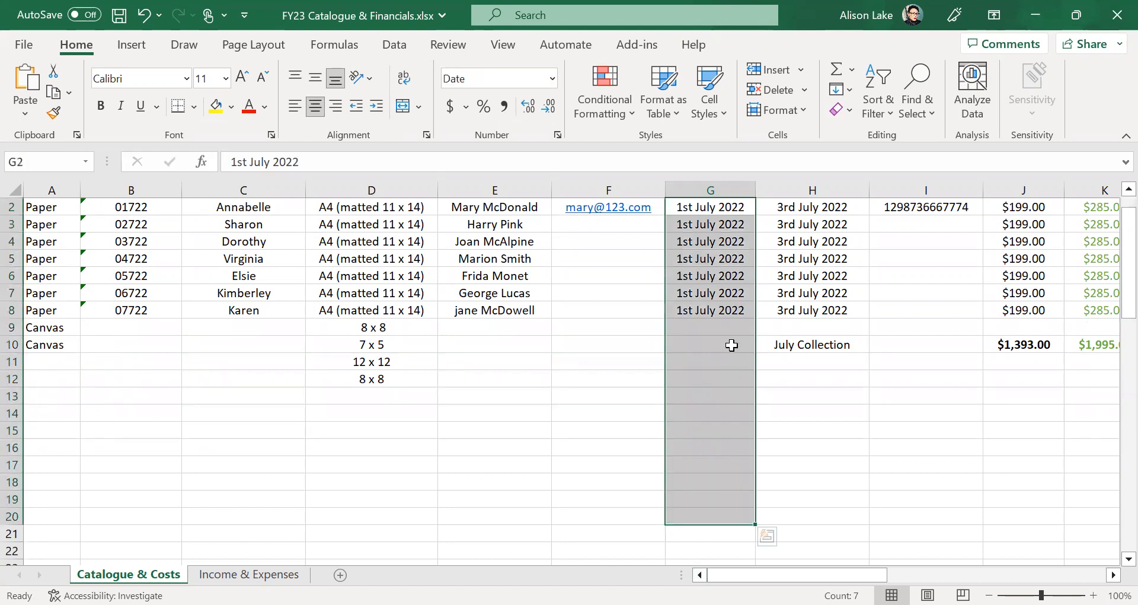
{"action": "right_click", "coordinate": [731, 345]}
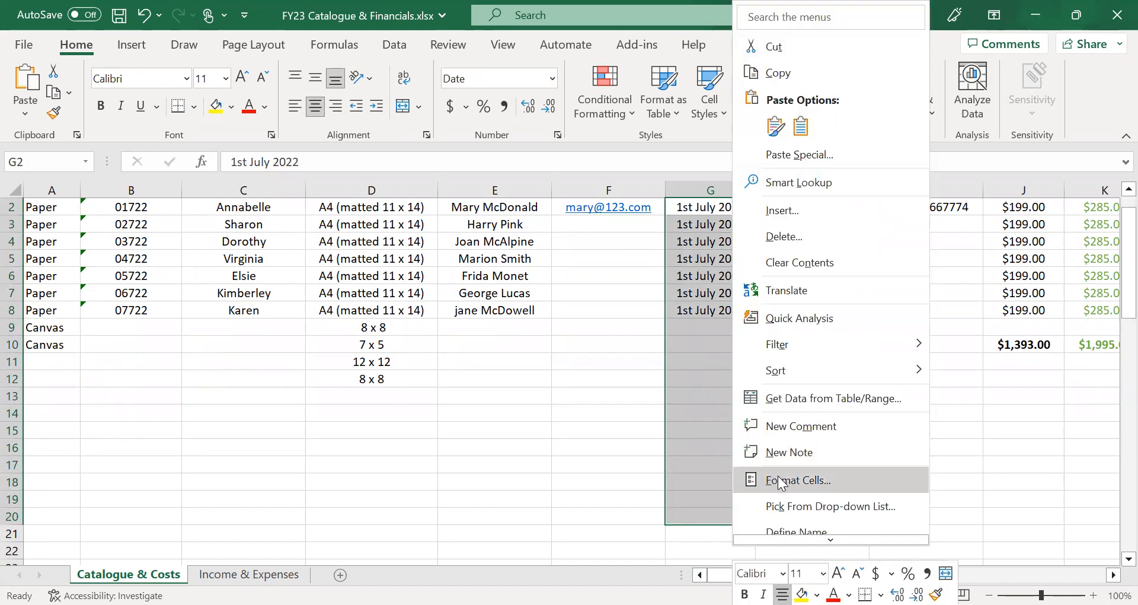
{"action": "key", "text": "Return"}
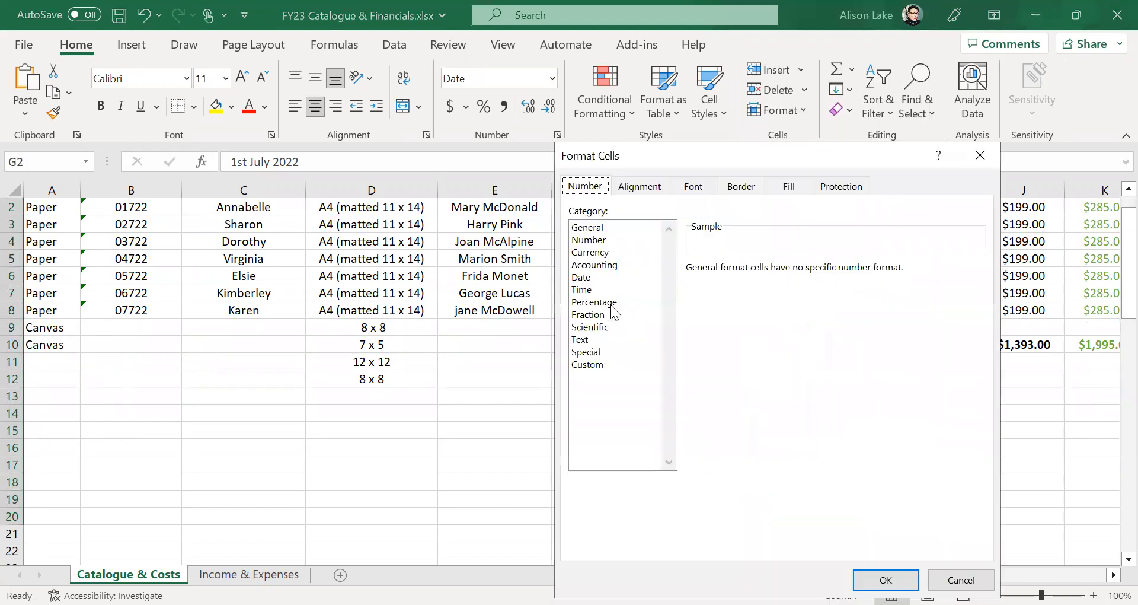
{"action": "left_click", "coordinate": [585, 339]}
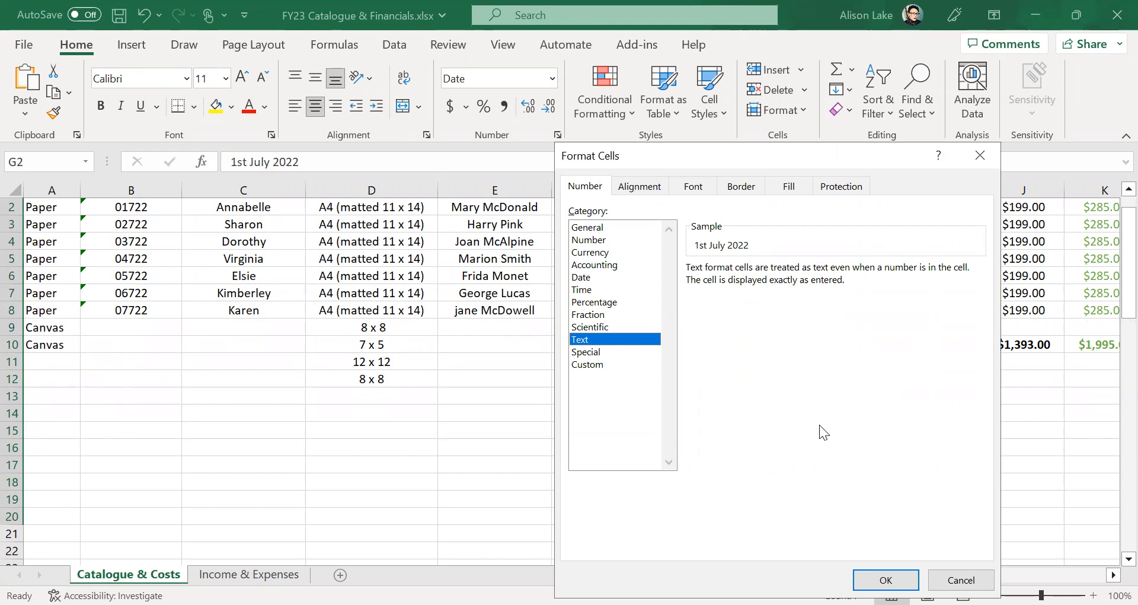
{"action": "left_click", "coordinate": [961, 580]}
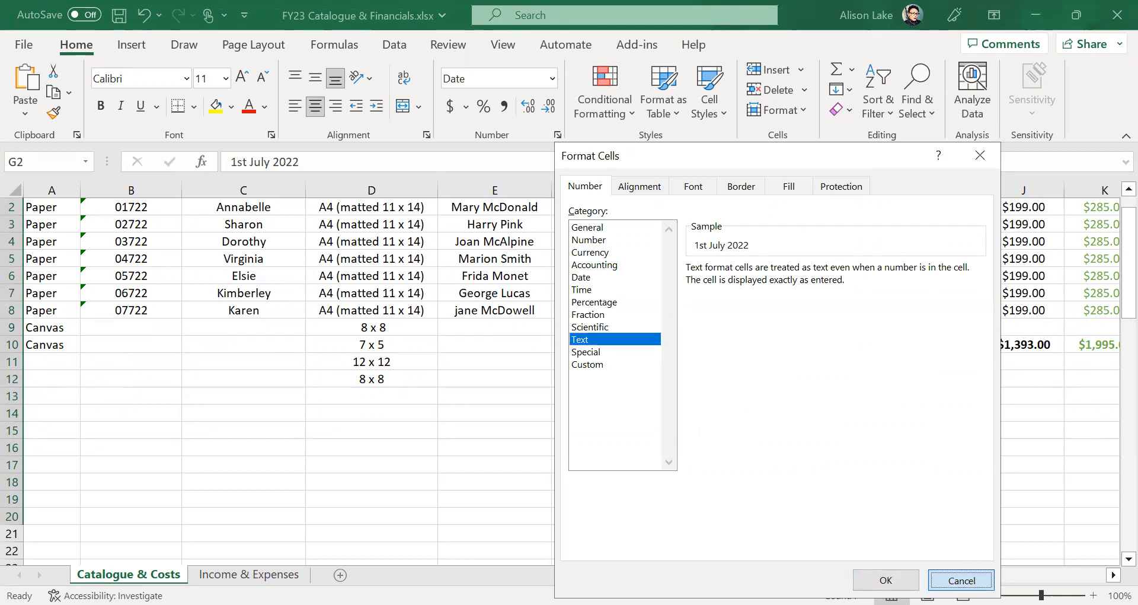
{"action": "left_click", "coordinate": [840, 435]}
{"action": "scroll", "coordinate": [728, 414], "scroll_direction": "up", "scroll_amount": 1}
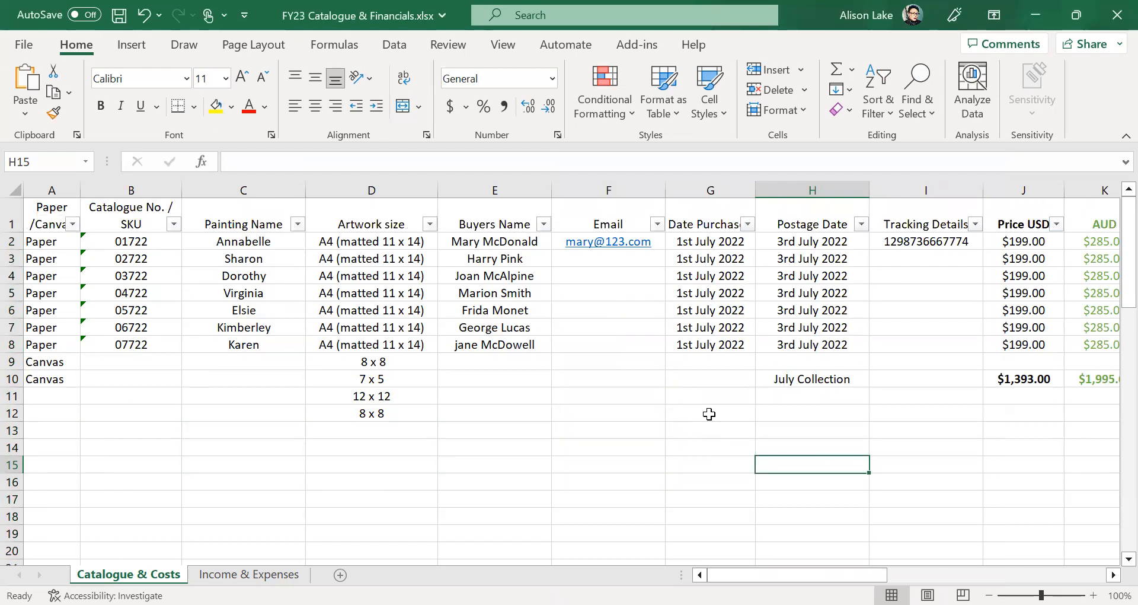
{"action": "mouse_move", "coordinate": [748, 575]}
{"action": "left_mouse_down"}
{"action": "mouse_move", "coordinate": [956, 575]}
{"action": "mouse_move", "coordinate": [748, 574]}
{"action": "left_mouse_up"}
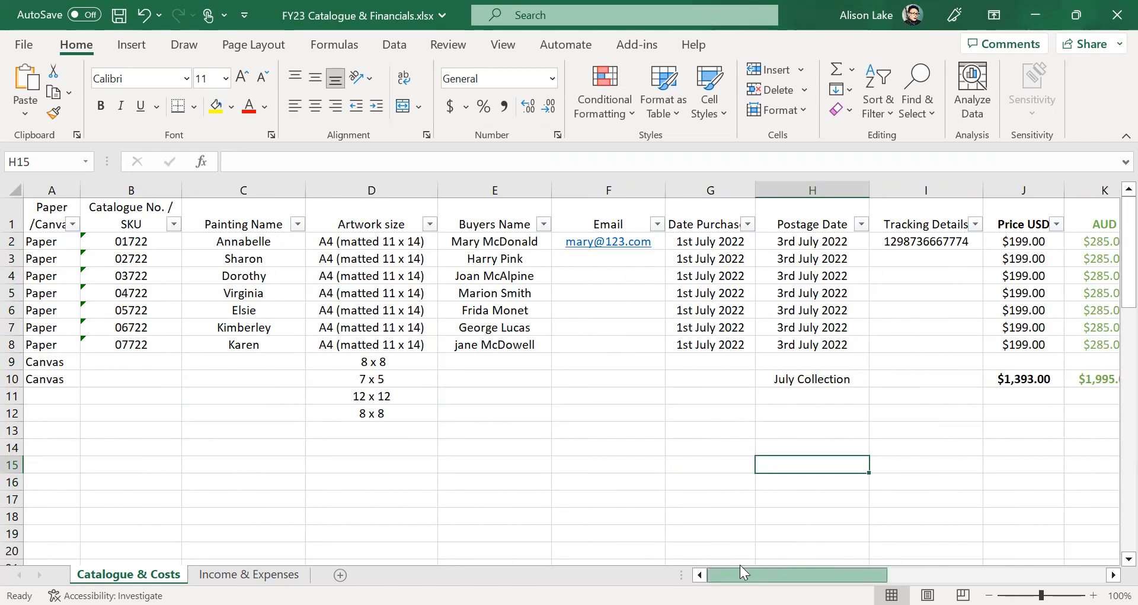
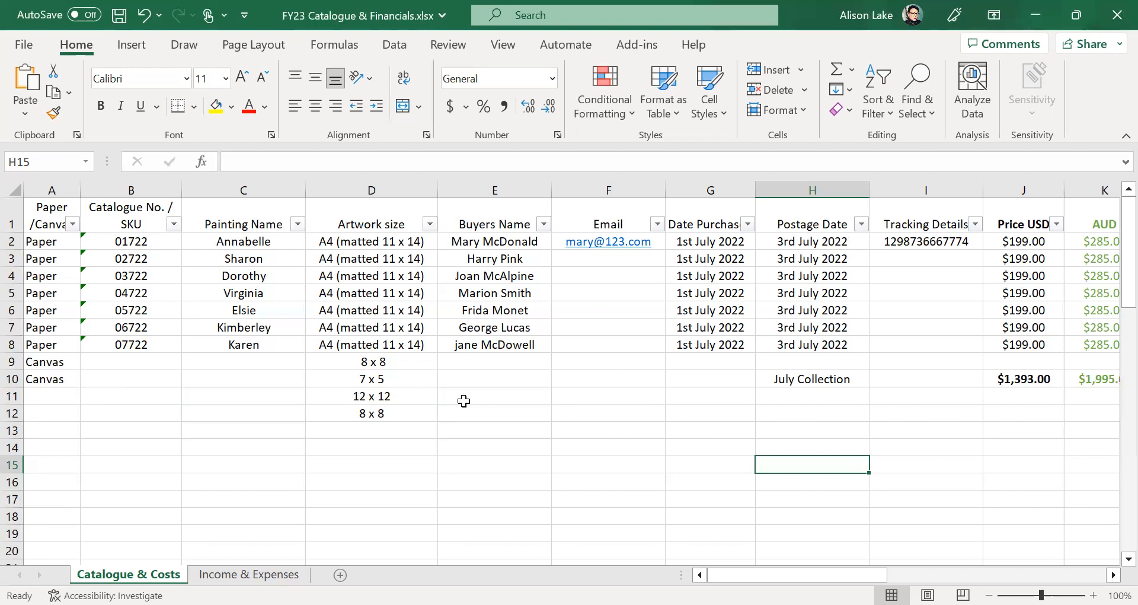
- Inspect the existing Etsy payment formula in Q2, closing the comment pop-ups that cover it
{"action": "left_click_drag", "start_coordinate": [765, 574], "coordinate": [905, 574]}
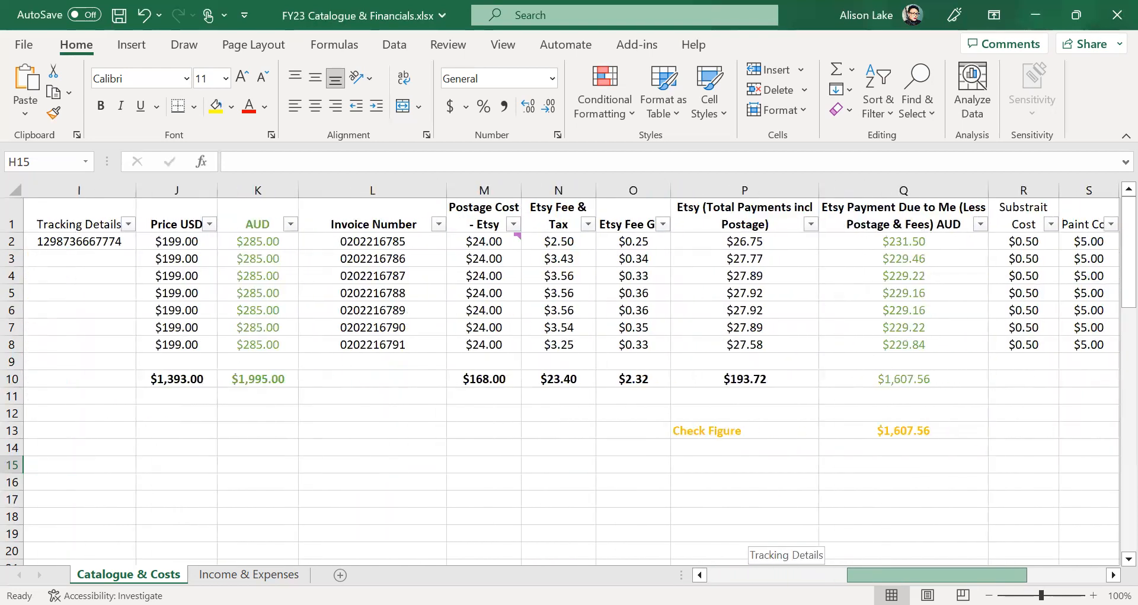
{"action": "left_click_drag", "start_coordinate": [904, 574], "coordinate": [904, 574]}
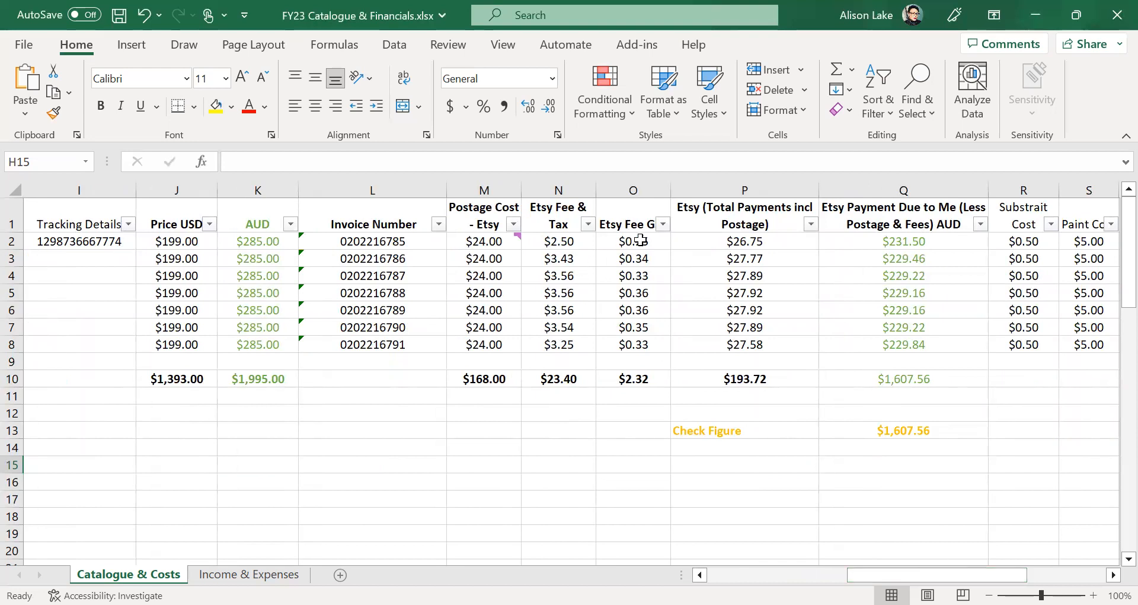
{"action": "left_click", "coordinate": [925, 244]}
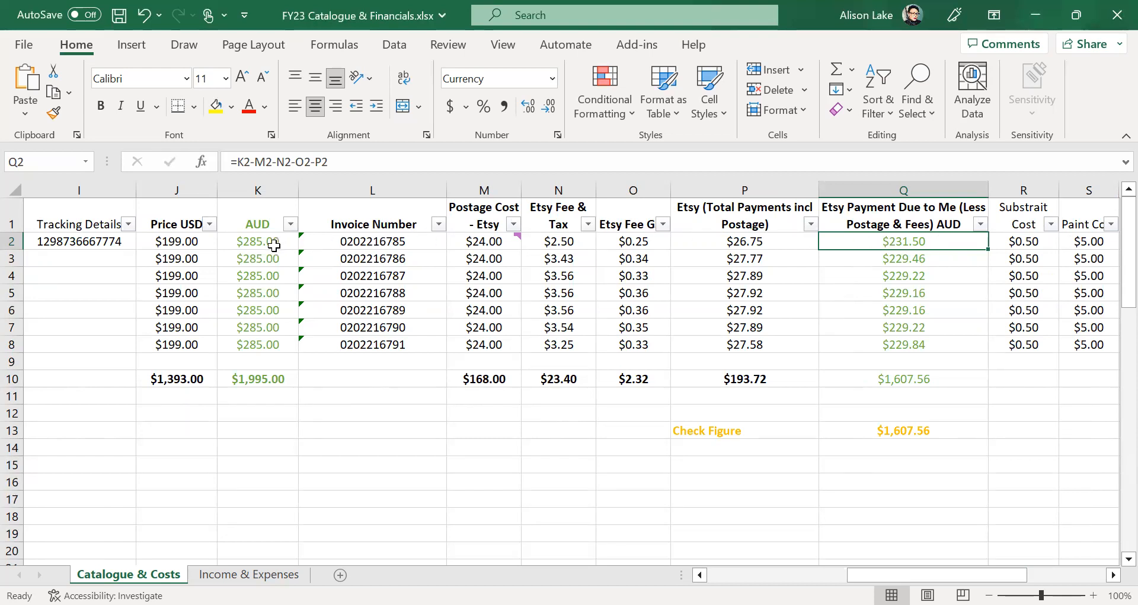
{"action": "mouse_move", "coordinate": [476, 244]}
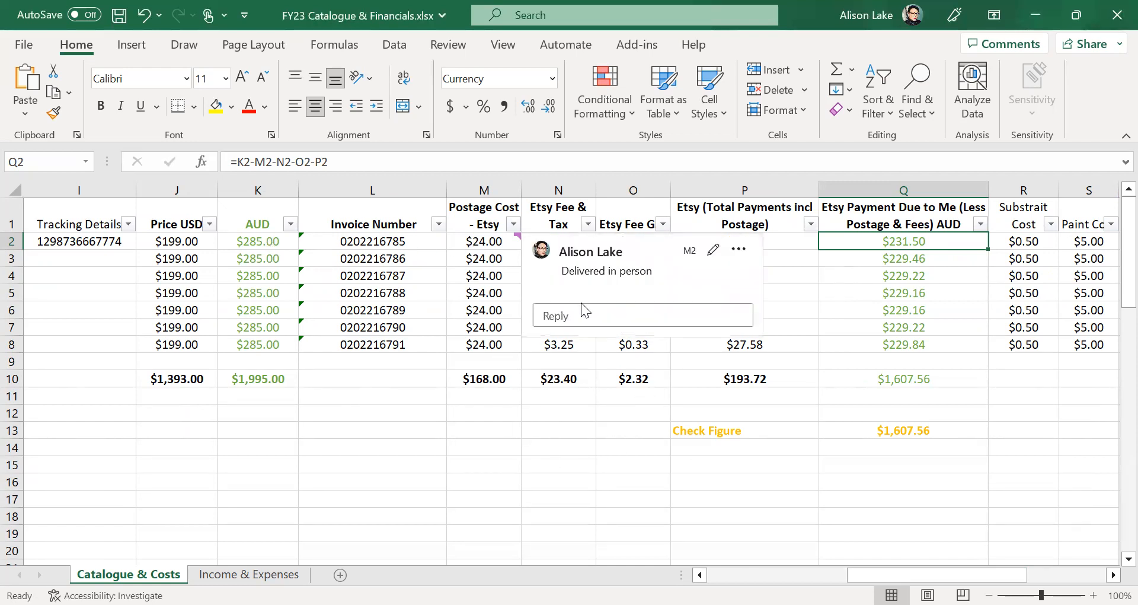
{"action": "left_click", "coordinate": [412, 497]}
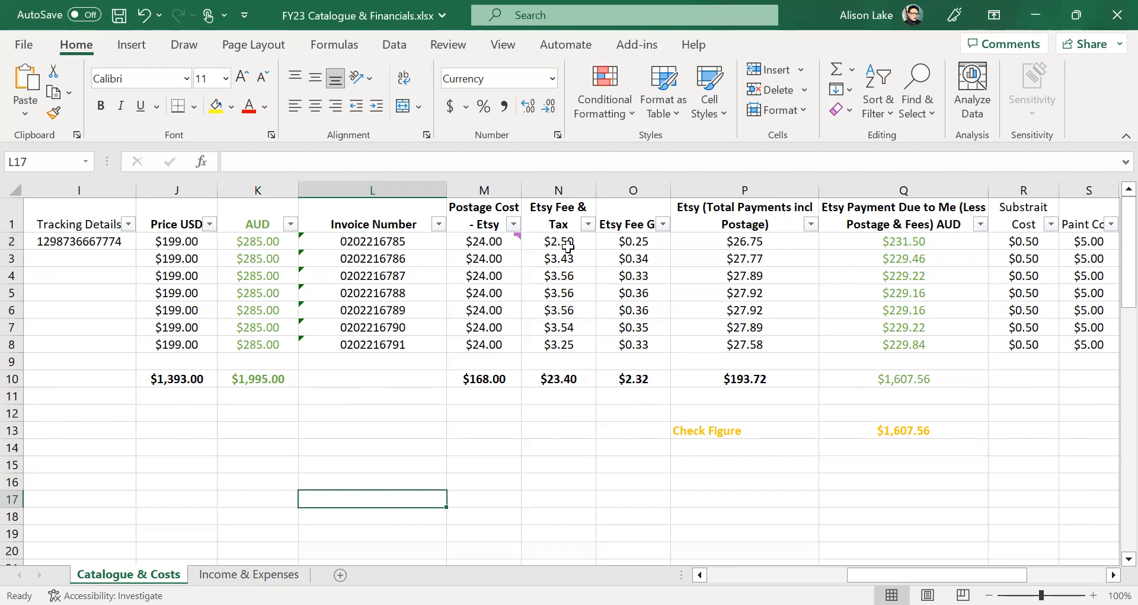
{"action": "left_click", "coordinate": [916, 243]}
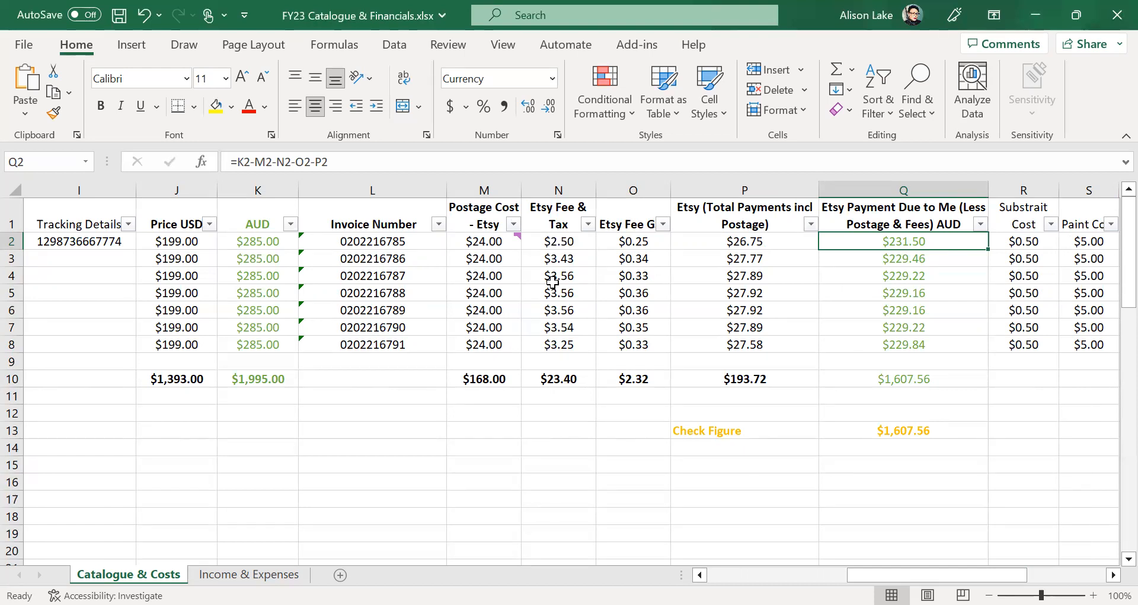
{"action": "mouse_move", "coordinate": [489, 246]}
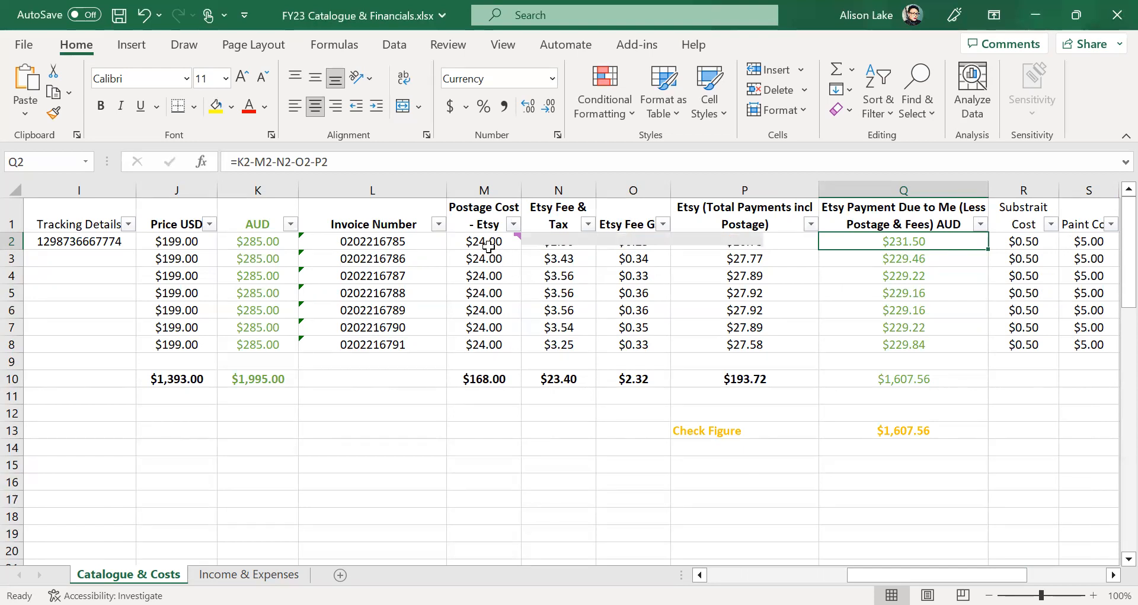
{"action": "left_click", "coordinate": [500, 435]}
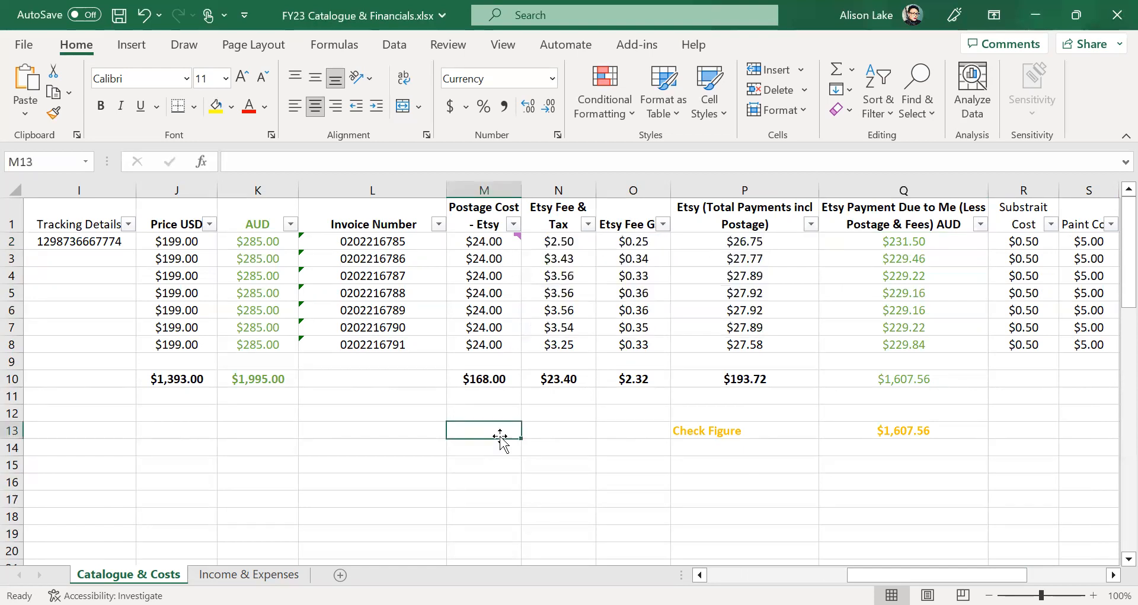
{"action": "left_click", "coordinate": [931, 242]}
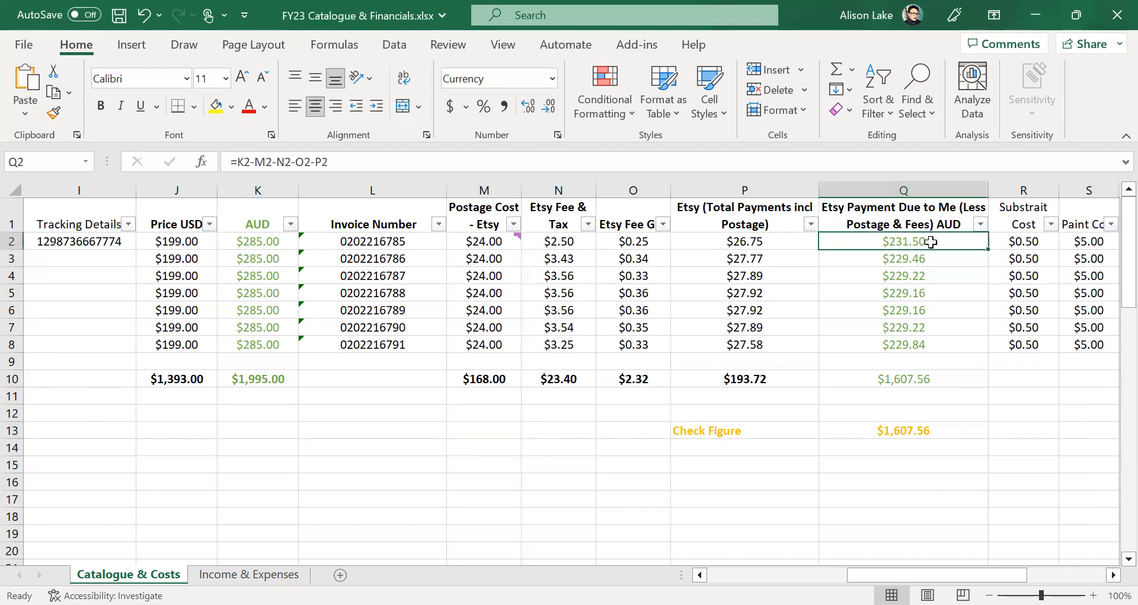
- Clear Q2:Q8 and enter =K2-P2 as the new Payment Due to Me formula in Q2
{"action": "left_click_drag", "start_coordinate": [931, 242], "coordinate": [932, 341]}
{"action": "key", "text": "BackSpace"}
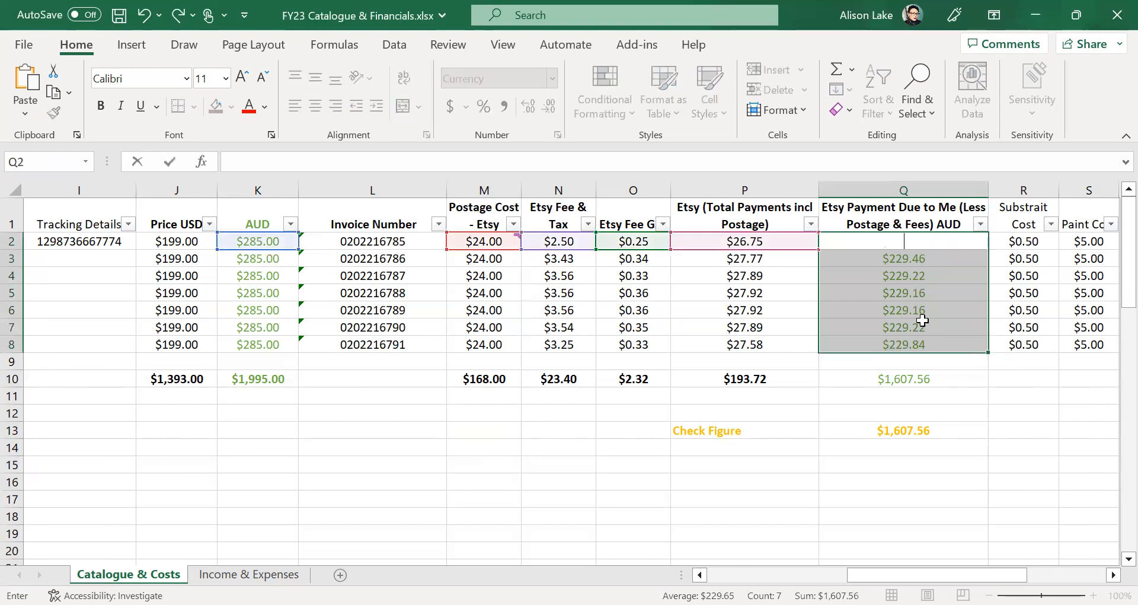
{"action": "left_click", "coordinate": [768, 516]}
{"action": "left_click", "coordinate": [892, 246]}
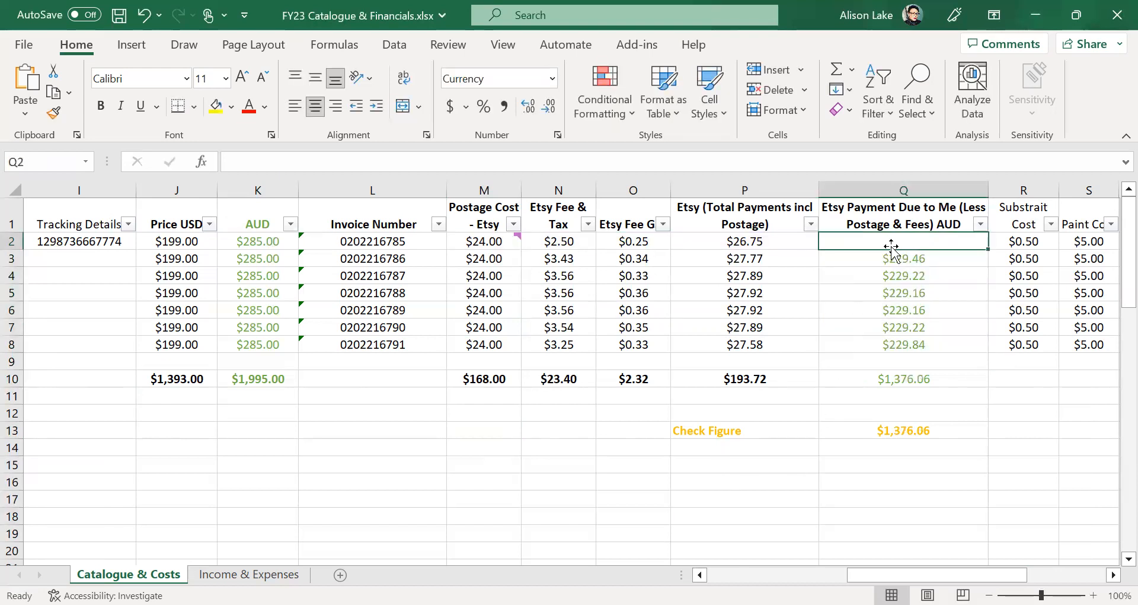
{"action": "type", "text": "="}
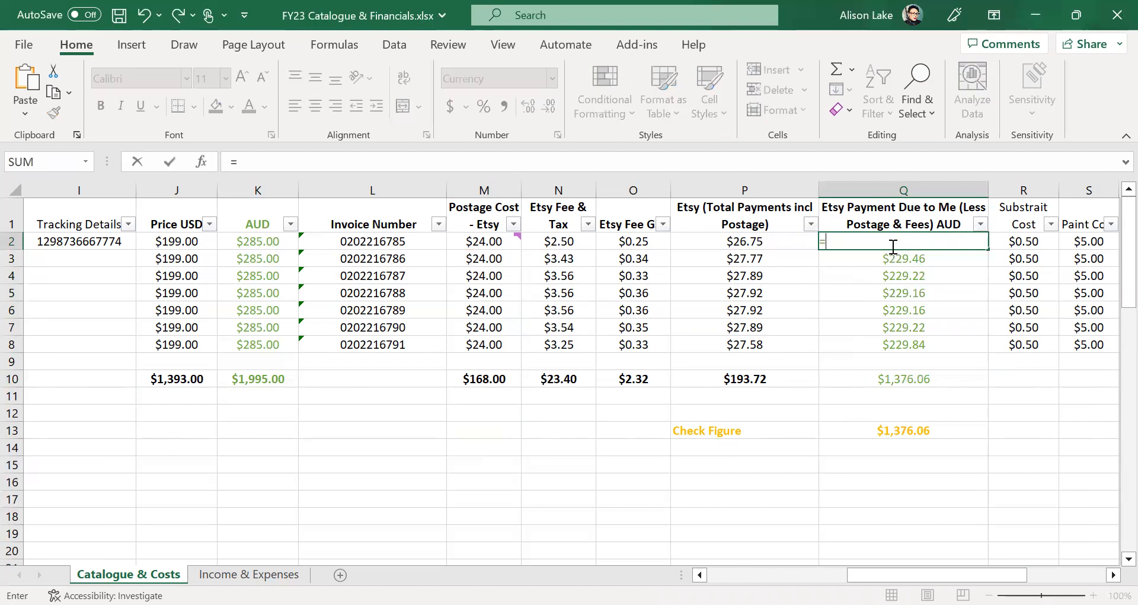
{"action": "left_click", "coordinate": [252, 242]}
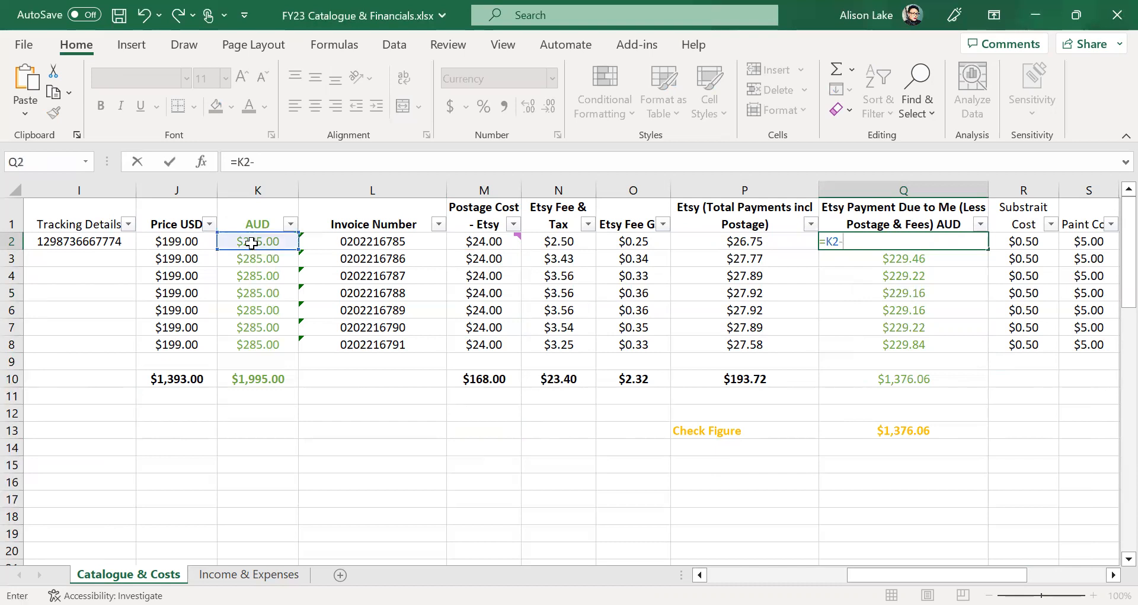
{"action": "type", "text": "-"}
{"action": "left_click", "coordinate": [727, 242]}
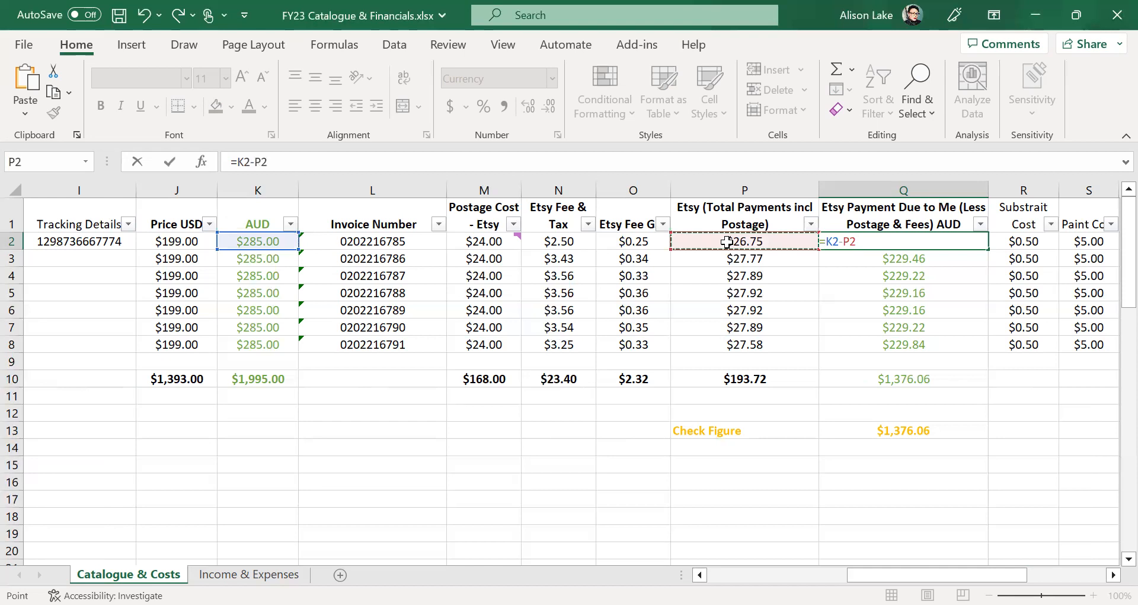
{"action": "key", "text": "Return"}
- Fill the =K2-P2 formula down to Q8, giving a $1,801.28 total
{"action": "left_click", "coordinate": [919, 241]}
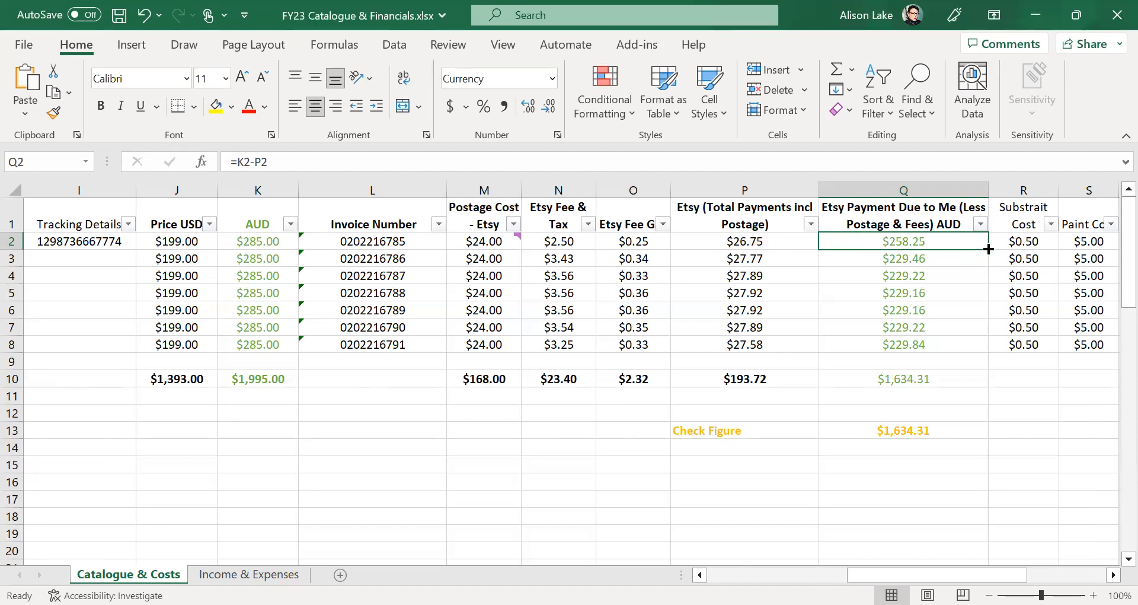
{"action": "left_click_drag", "start_coordinate": [988, 249], "coordinate": [965, 345]}
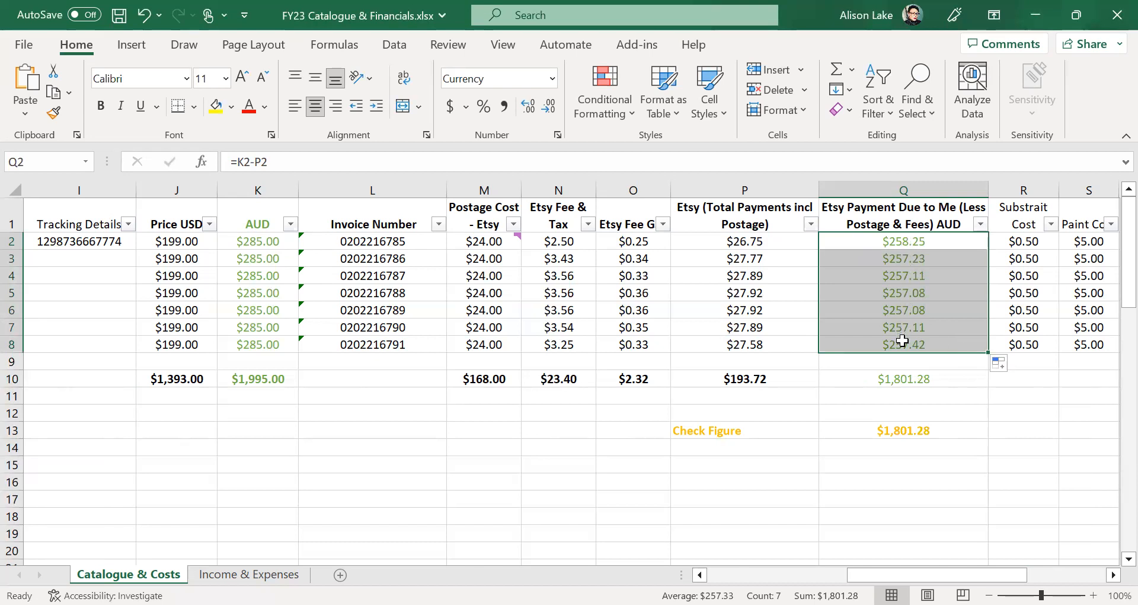
{"action": "left_click", "coordinate": [868, 512]}
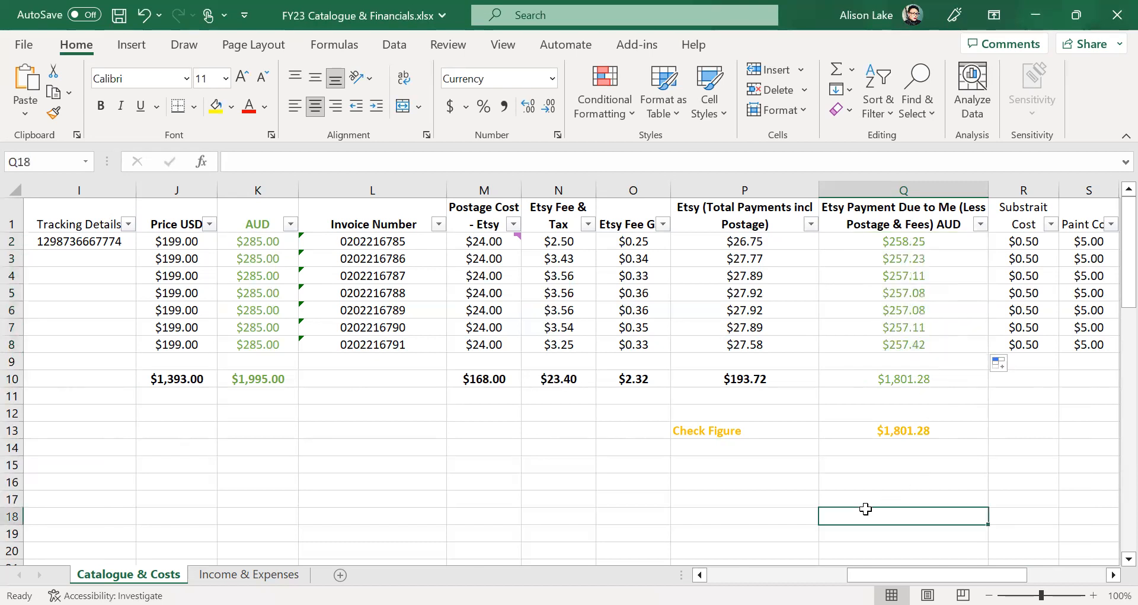
- Verify Q8 holds =K8-P8, then save the FY23 workbook with Ctrl+S
{"action": "left_click", "coordinate": [918, 342]}
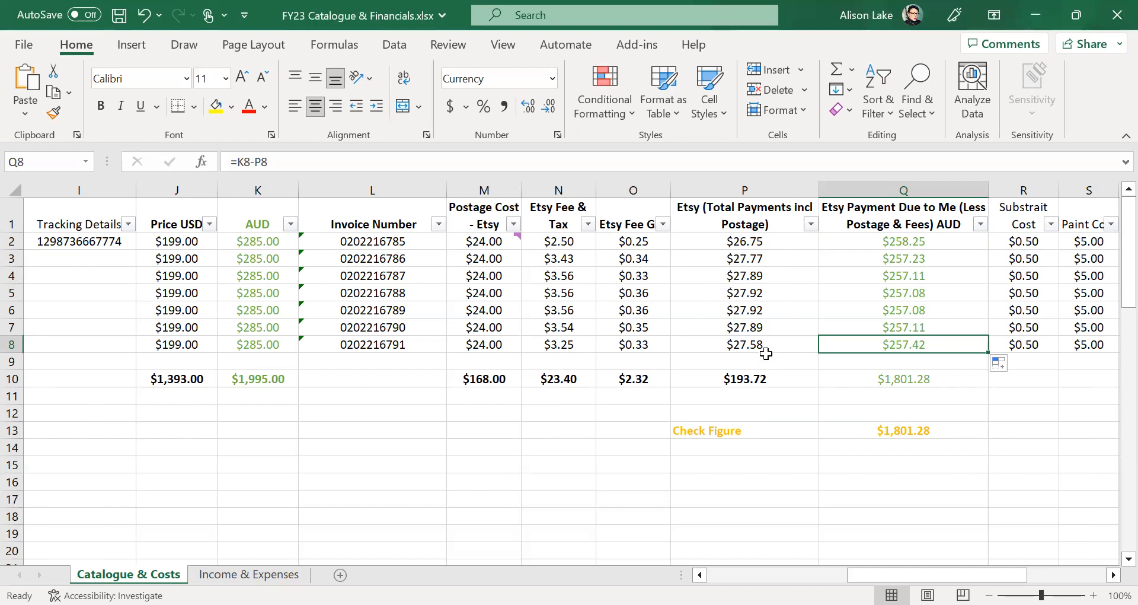
{"action": "left_click", "coordinate": [1008, 491]}
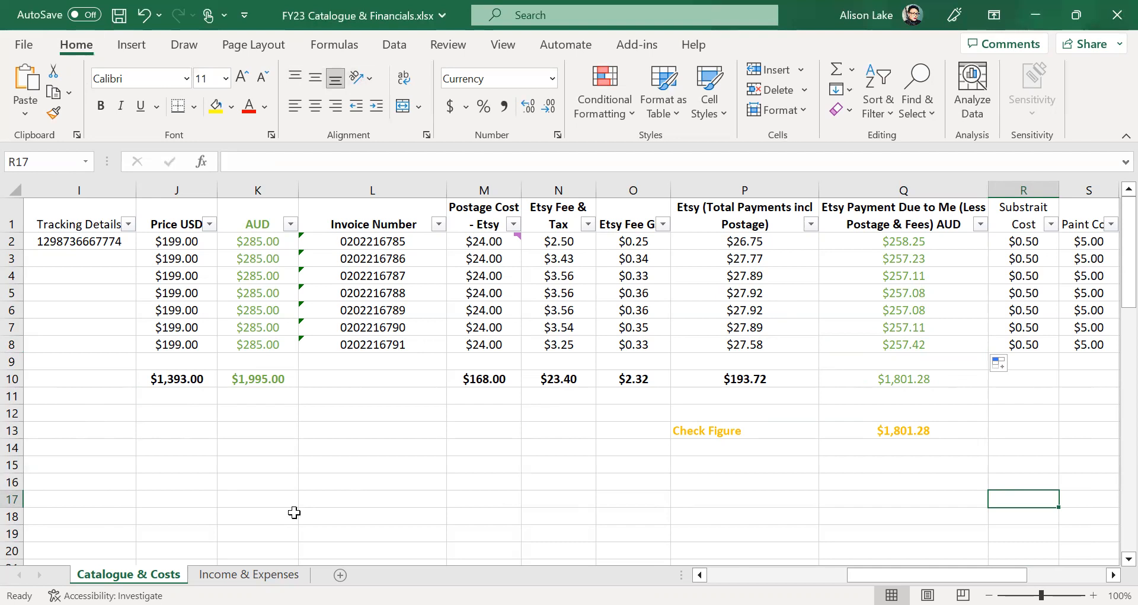
{"action": "key", "text": "ctrl+s"}
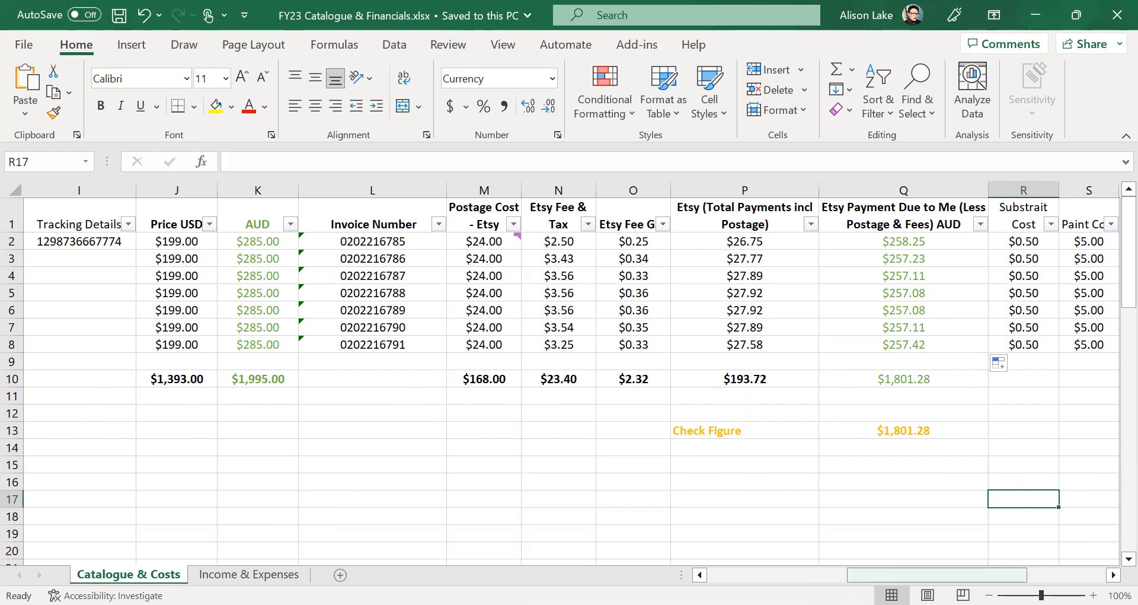
{"action": "left_click_drag", "start_coordinate": [870, 574], "coordinate": [817, 568]}
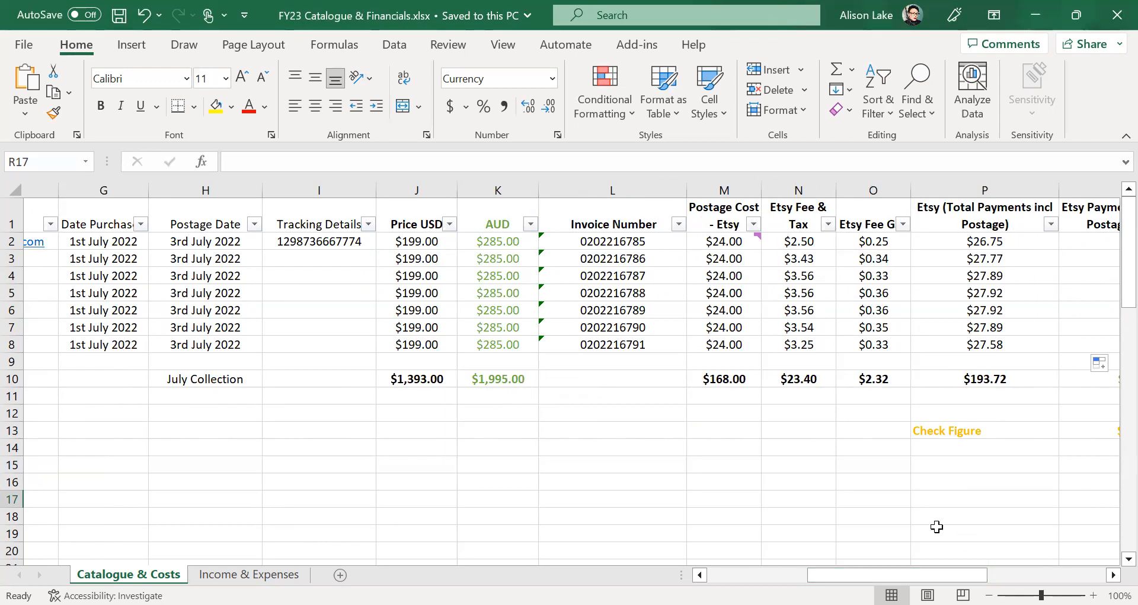
{"action": "left_click_drag", "start_coordinate": [892, 573], "coordinate": [956, 574]}
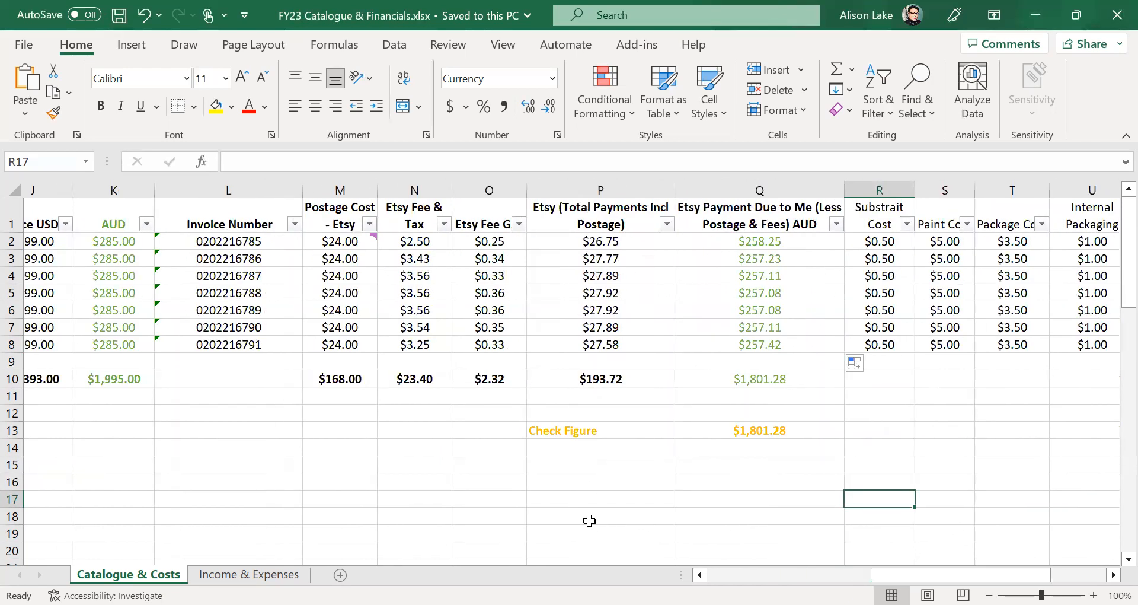
{"action": "left_click", "coordinate": [772, 243]}
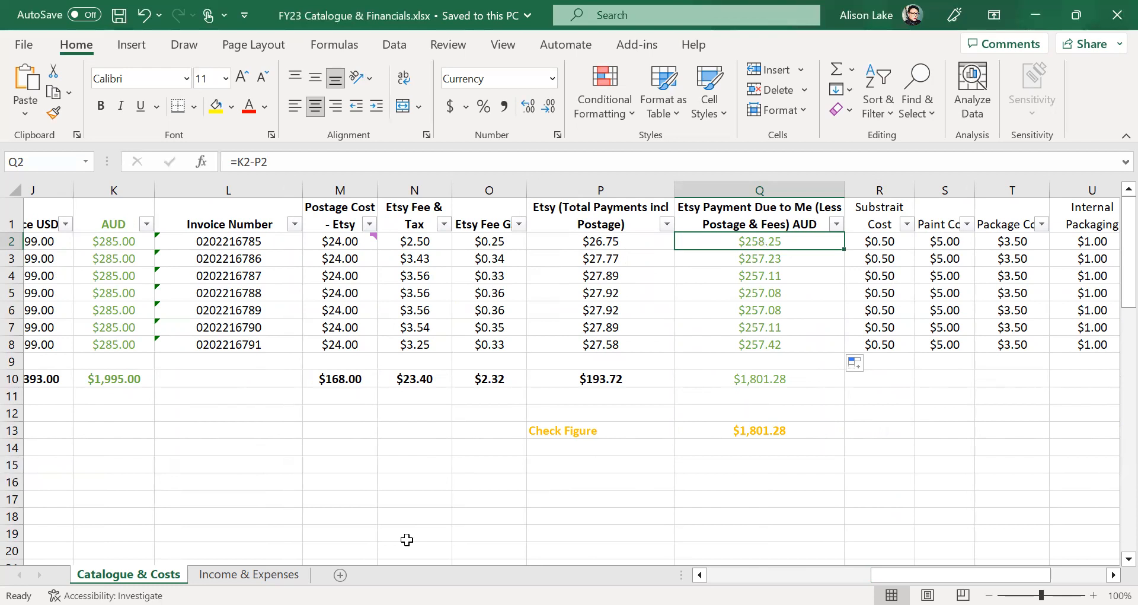
{"action": "left_click", "coordinate": [893, 448]}
{"action": "left_click", "coordinate": [906, 433]}
{"action": "left_click", "coordinate": [951, 433]}
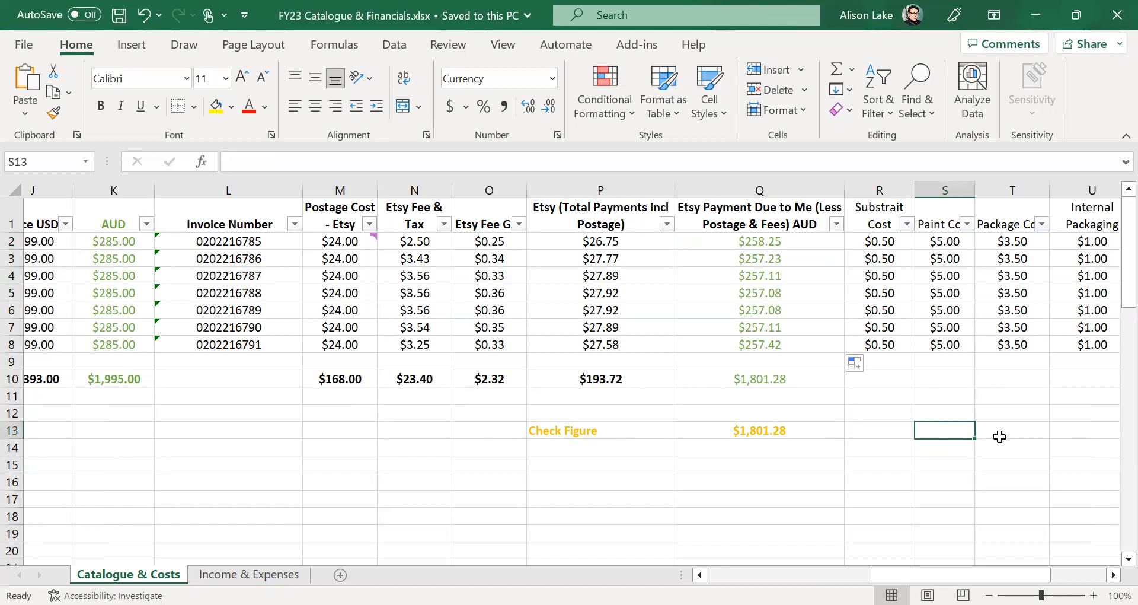
{"action": "left_click", "coordinate": [860, 395]}
{"action": "left_click", "coordinate": [875, 435]}
{"action": "left_click", "coordinate": [1007, 429]}
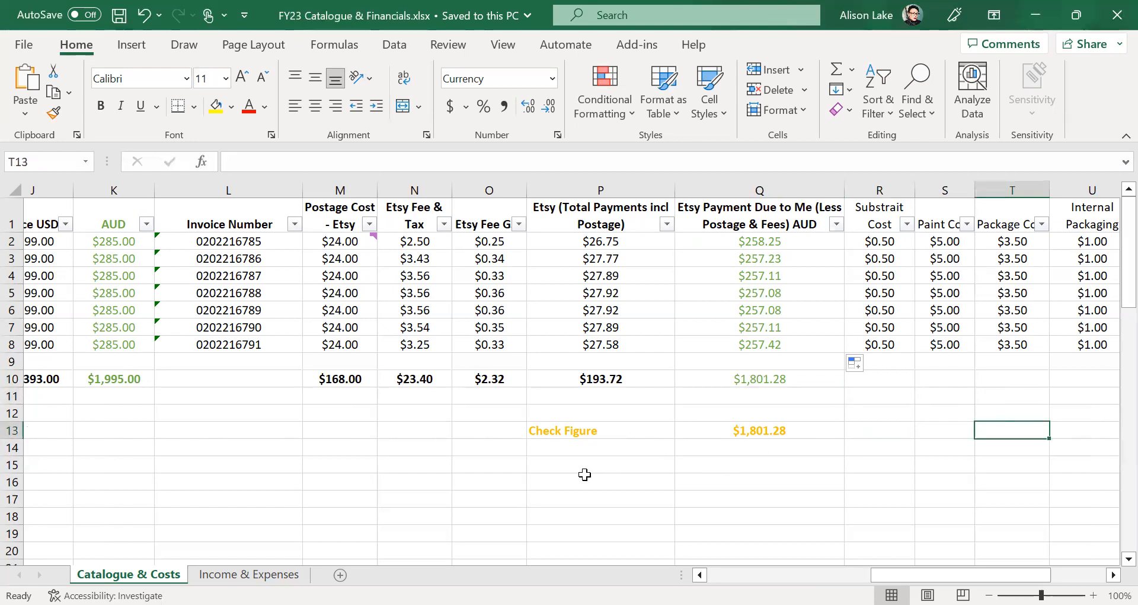
{"action": "left_click_drag", "start_coordinate": [890, 569], "coordinate": [944, 569]}
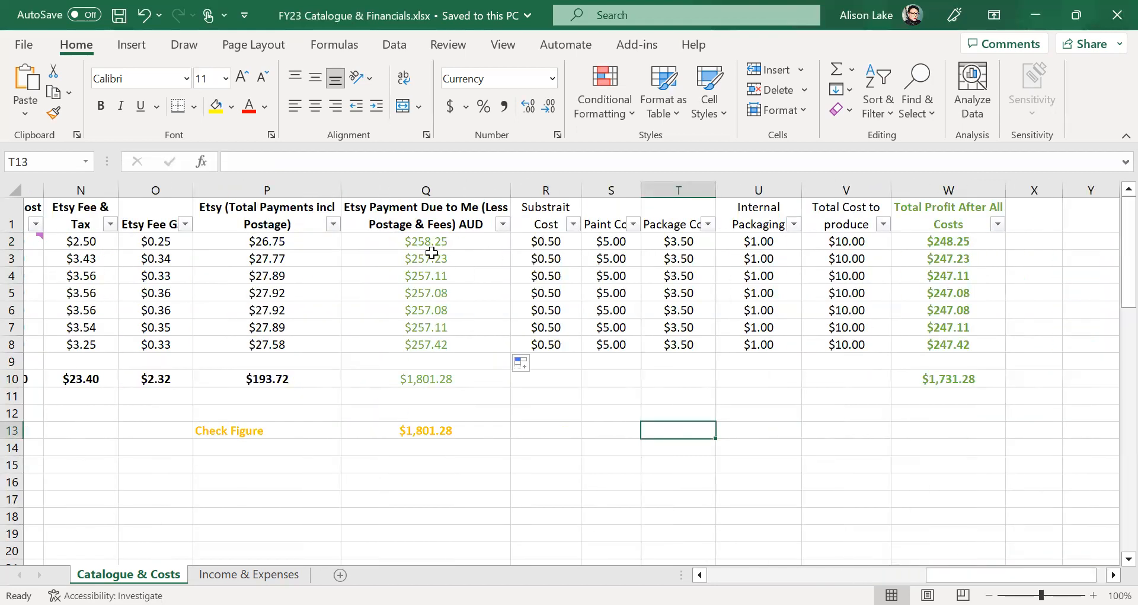
{"action": "left_click", "coordinate": [411, 428]}
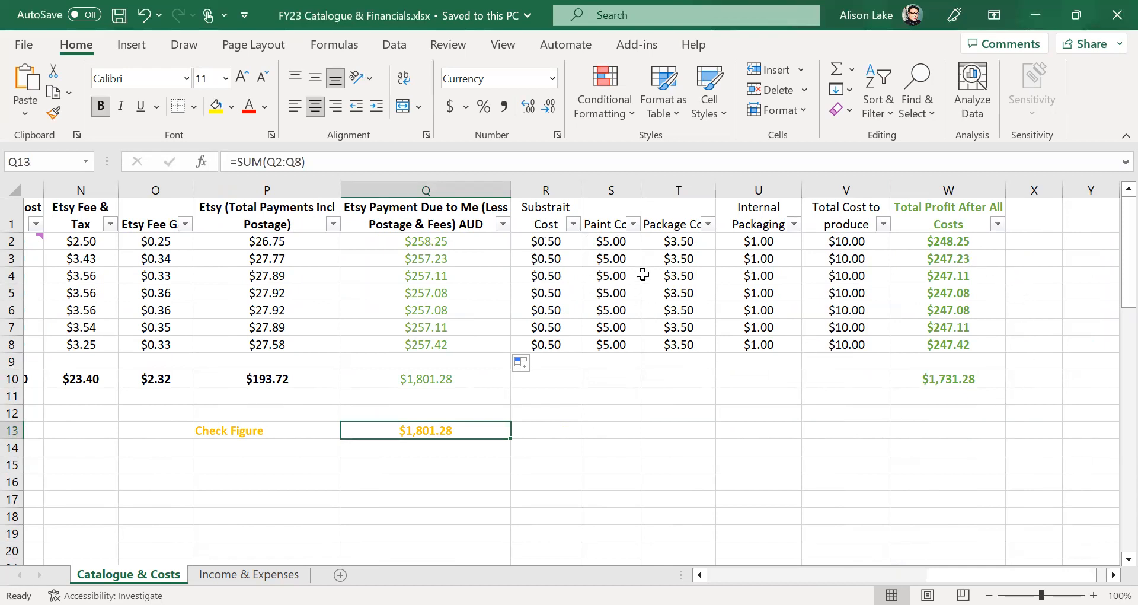
{"action": "left_click", "coordinate": [569, 190]}
{"action": "left_click_drag", "start_coordinate": [569, 190], "coordinate": [932, 183]}
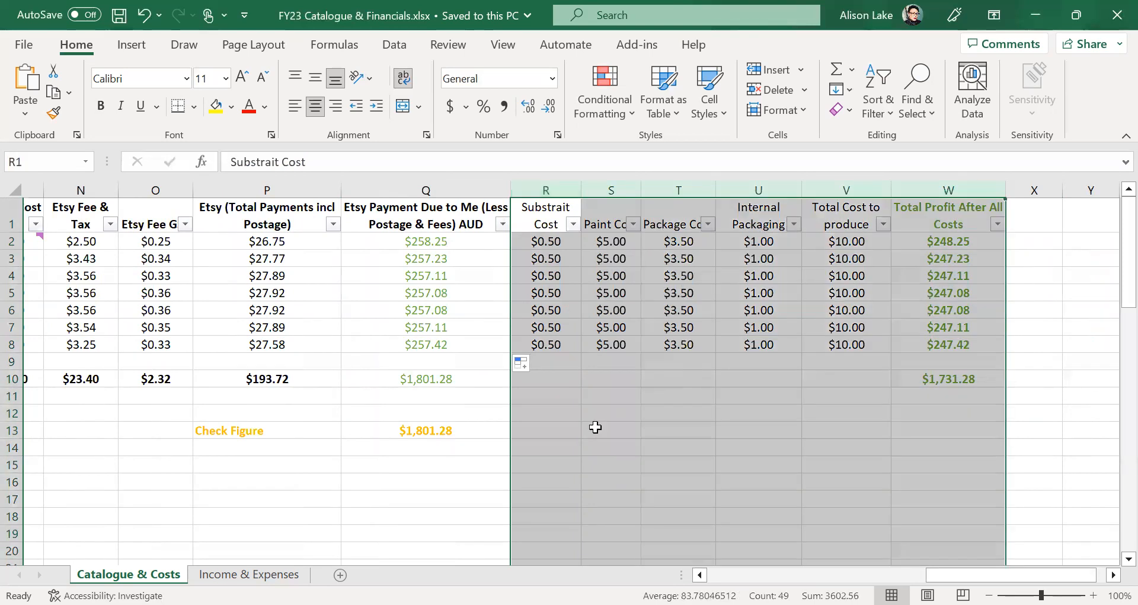
{"action": "right_click", "coordinate": [627, 416]}
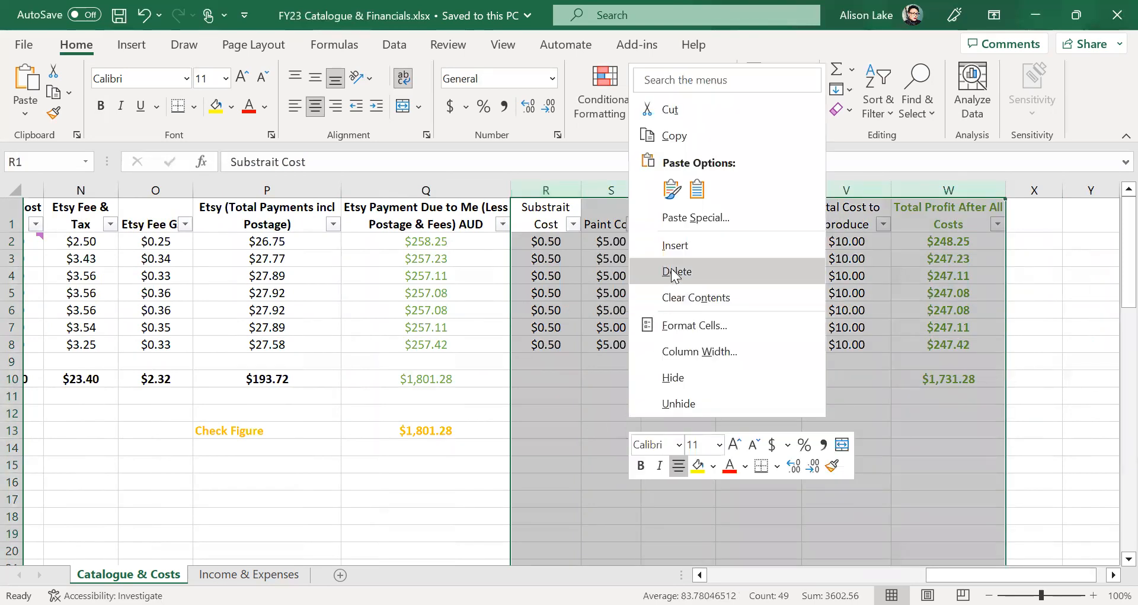
{"action": "left_click", "coordinate": [384, 491]}
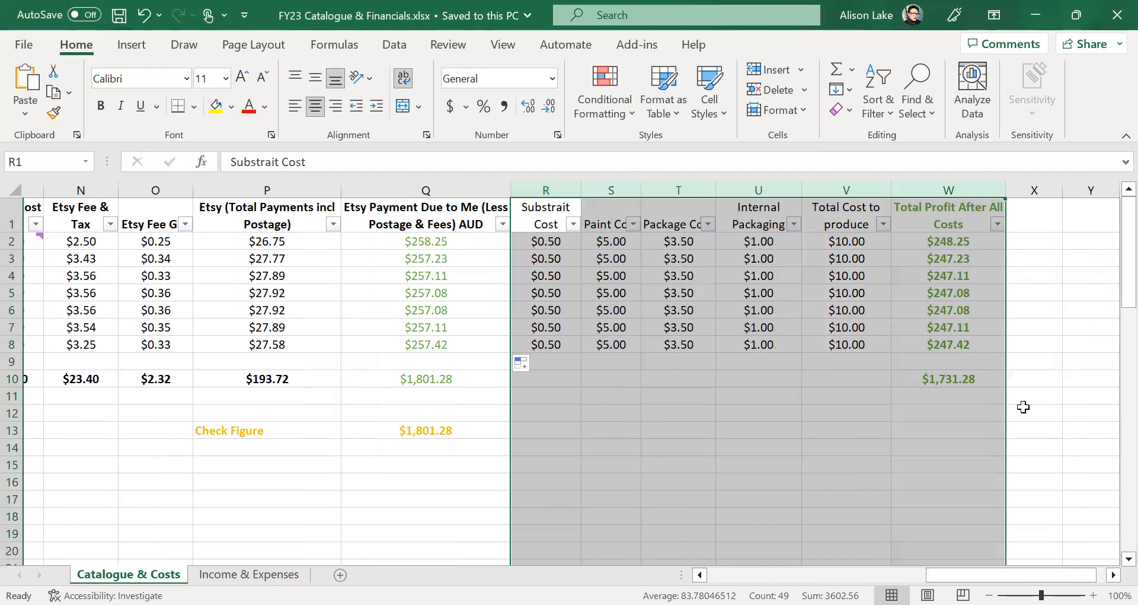
{"action": "left_click", "coordinate": [1047, 397]}
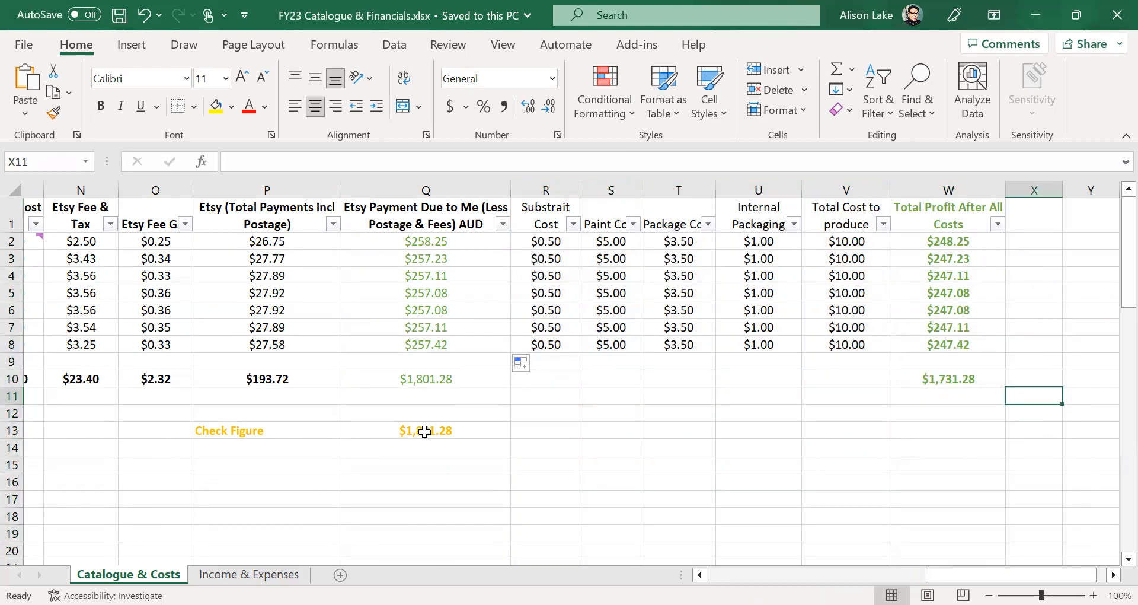
{"action": "left_click_drag", "start_coordinate": [936, 575], "coordinate": [714, 575]}
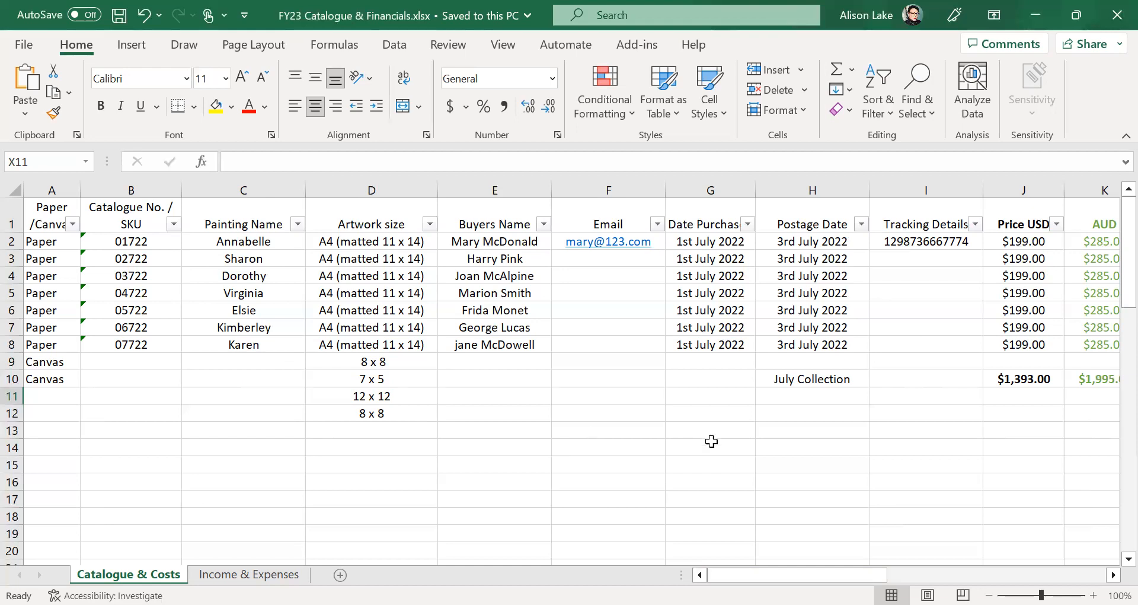
{"action": "mouse_move", "coordinate": [764, 574]}
{"action": "left_mouse_down"}
{"action": "mouse_move", "coordinate": [901, 573]}
{"action": "mouse_move", "coordinate": [750, 574]}
{"action": "left_mouse_up"}
{"action": "left_click_drag", "start_coordinate": [738, 575], "coordinate": [847, 575]}
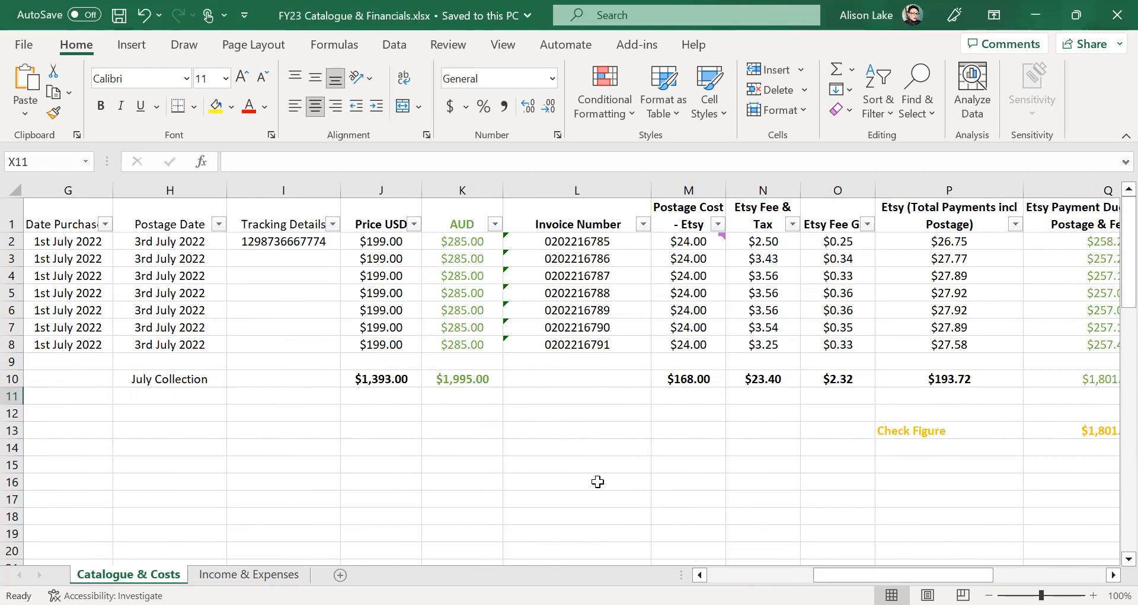
{"action": "left_click_drag", "start_coordinate": [826, 574], "coordinate": [720, 574]}
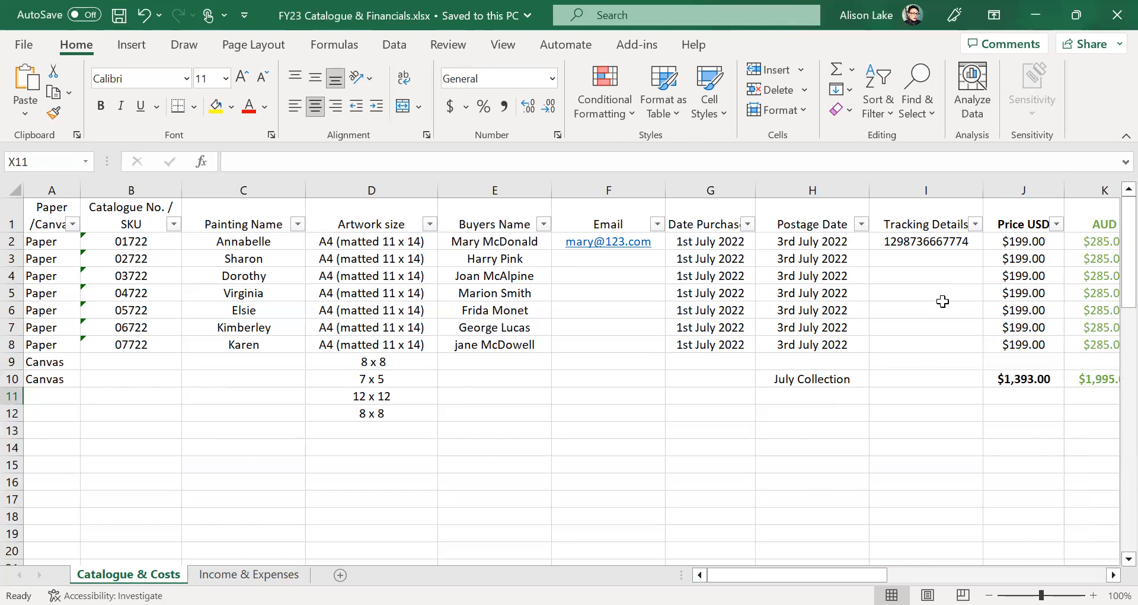
{"action": "left_click", "coordinate": [538, 414]}
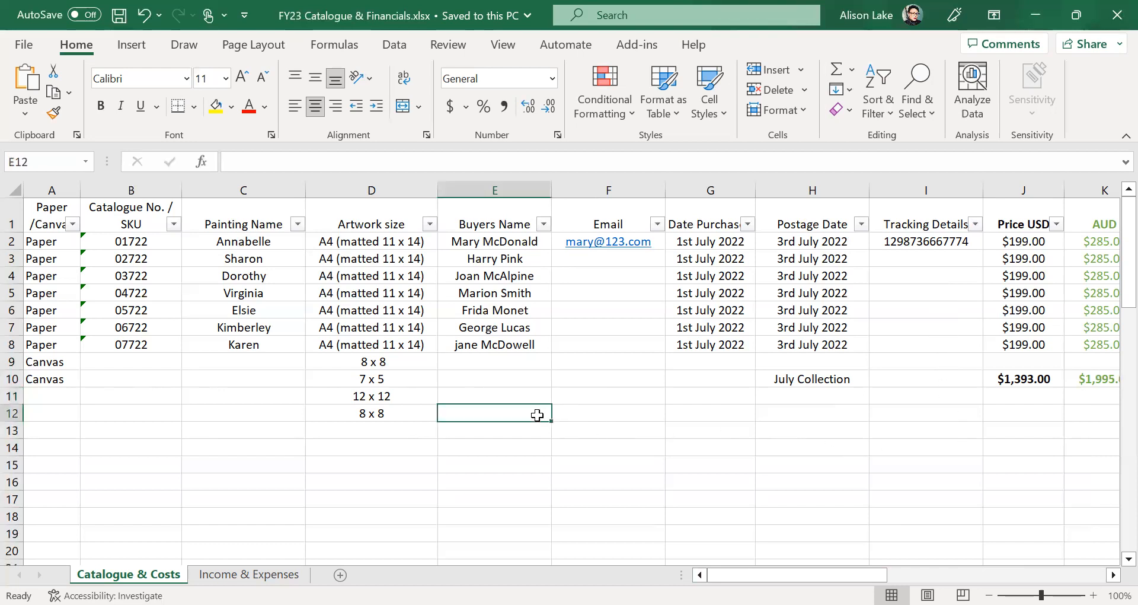
{"action": "left_click", "coordinate": [540, 376]}
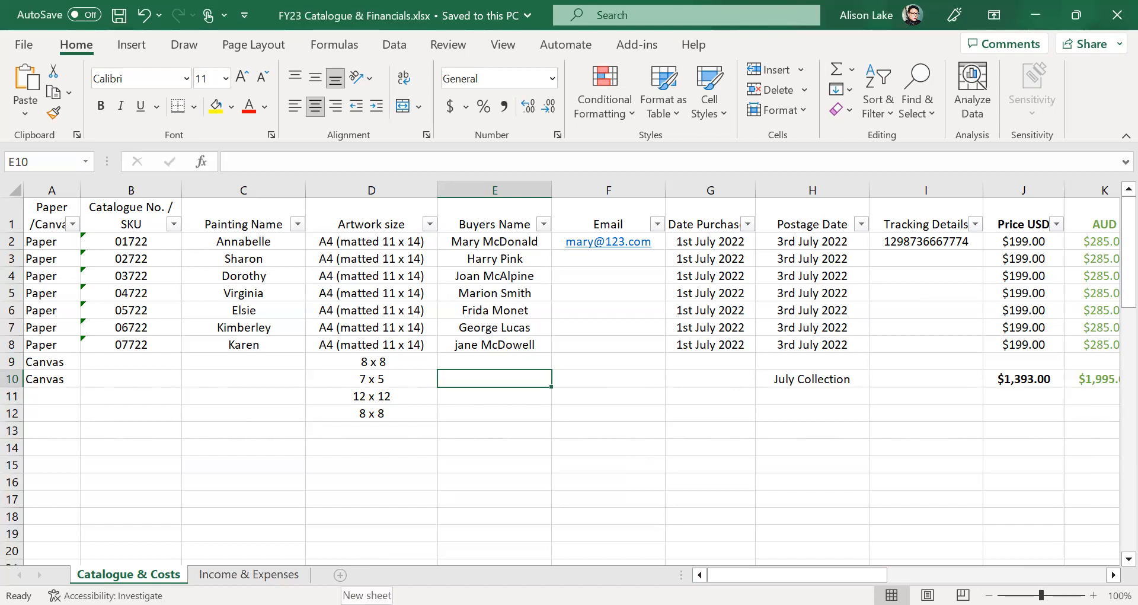
- Add a blank Sheet1 and move it after the Income & Expenses tab
{"action": "left_click", "coordinate": [340, 575]}
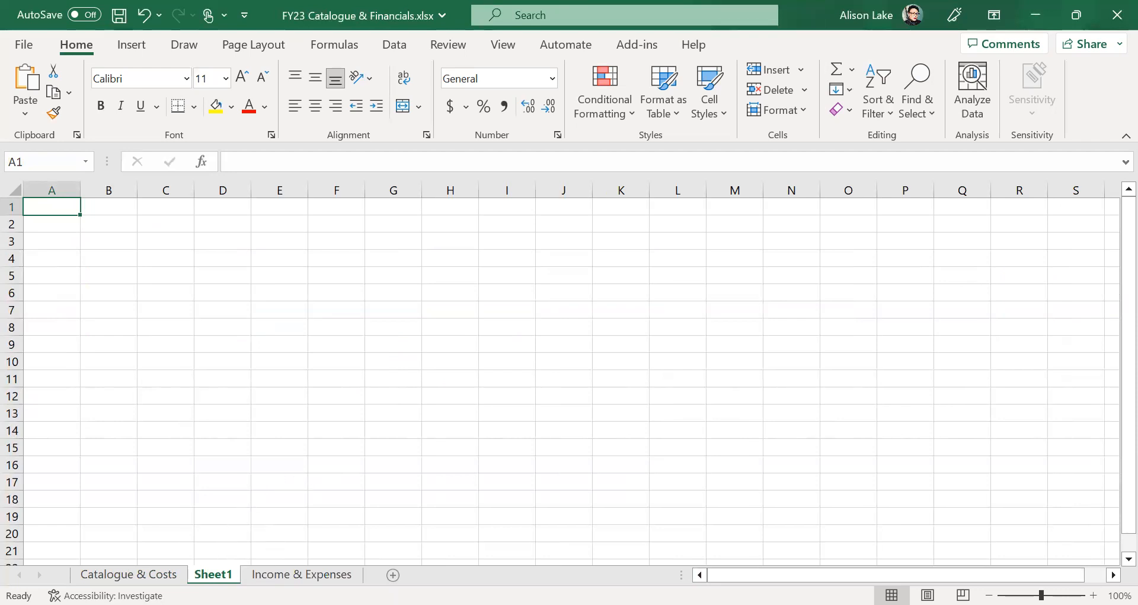
{"action": "mouse_move", "coordinate": [221, 575]}
{"action": "left_mouse_down"}
{"action": "mouse_move", "coordinate": [306, 560]}
{"action": "mouse_move", "coordinate": [369, 571]}
{"action": "mouse_move", "coordinate": [319, 545]}
{"action": "mouse_move", "coordinate": [316, 522]}
{"action": "mouse_move", "coordinate": [347, 522]}
{"action": "mouse_move", "coordinate": [358, 548]}
{"action": "mouse_move", "coordinate": [233, 561]}
{"action": "mouse_move", "coordinate": [370, 570]}
{"action": "left_mouse_up"}
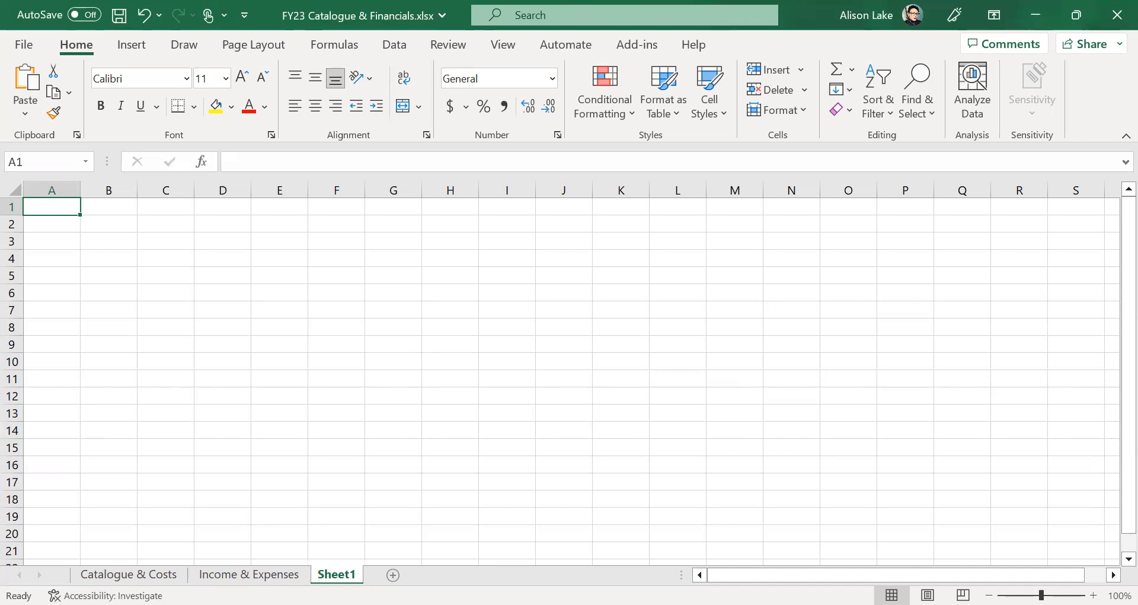
{"action": "right_click", "coordinate": [341, 573]}
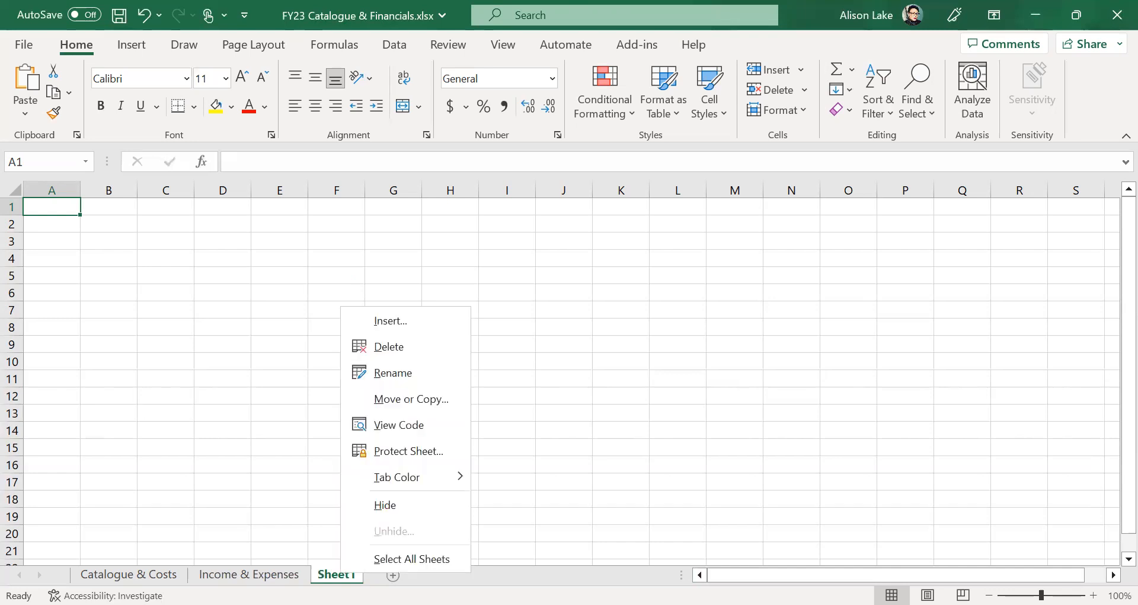
- Rename Sheet1 to 'brushes I like'
{"action": "left_click", "coordinate": [444, 372]}
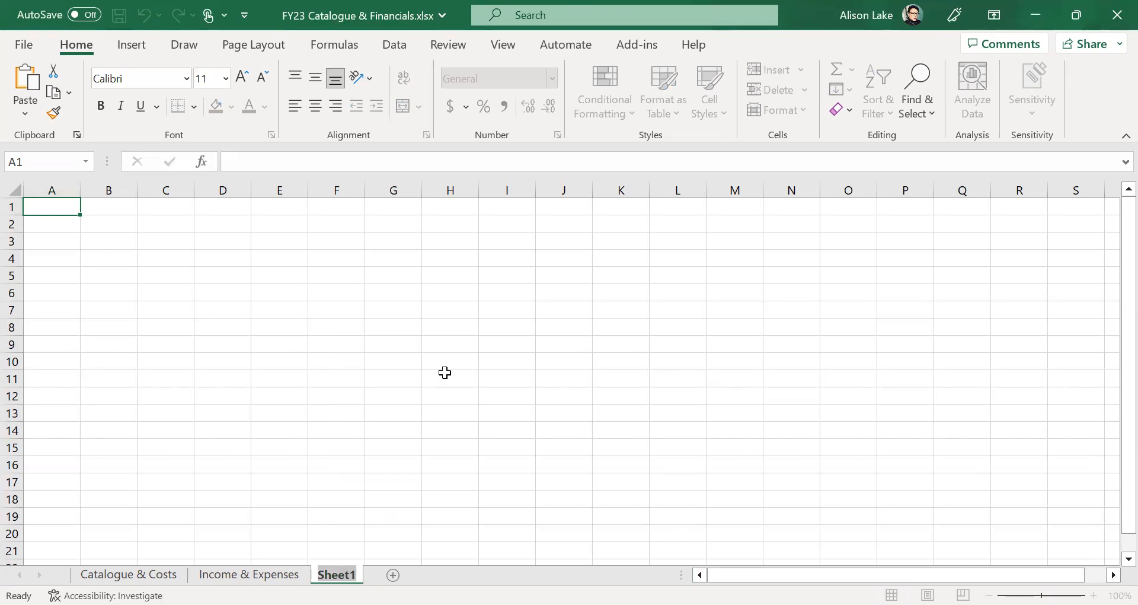
{"action": "type", "text": "br"}
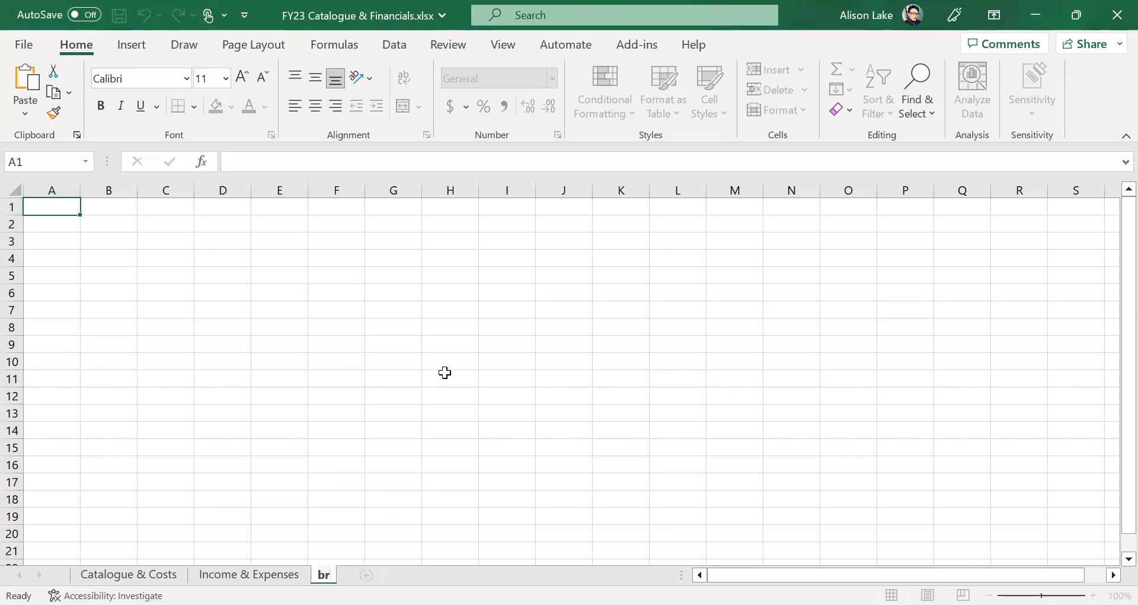
{"action": "type", "text": "ushes I like"}
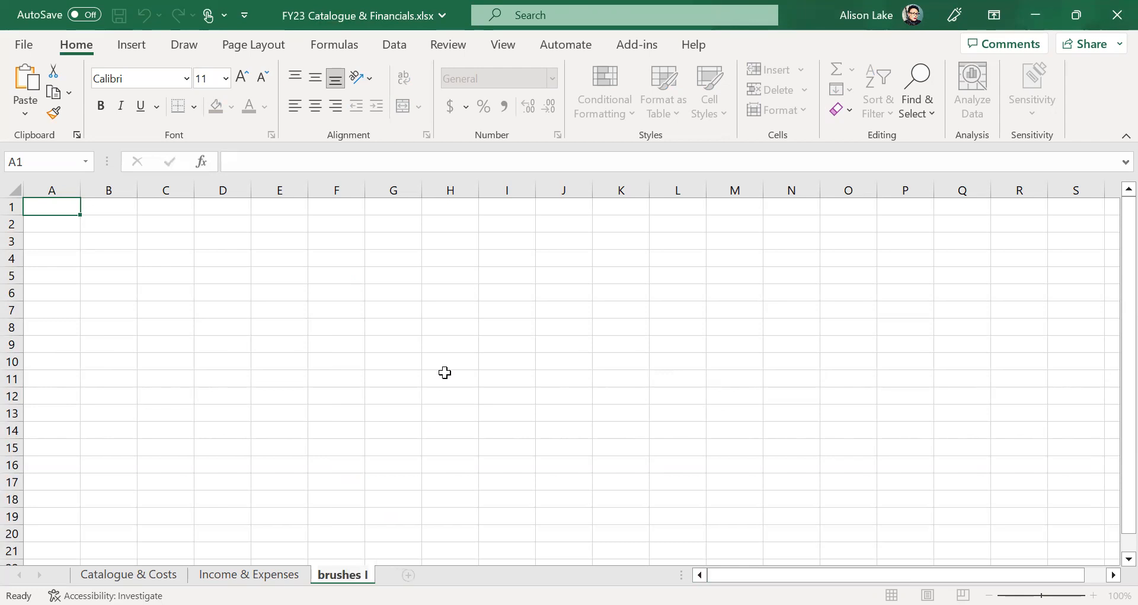
{"action": "left_click", "coordinate": [444, 372]}
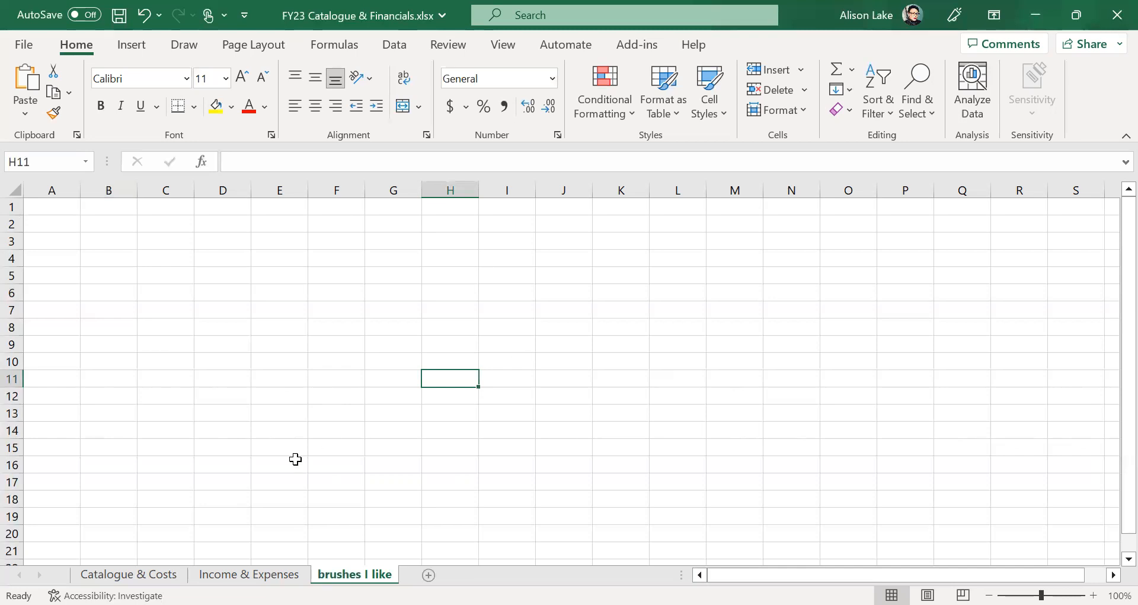
- Enter the headers Size, Shape, Retailer and Cost in A1:D1
{"action": "left_click", "coordinate": [60, 209]}
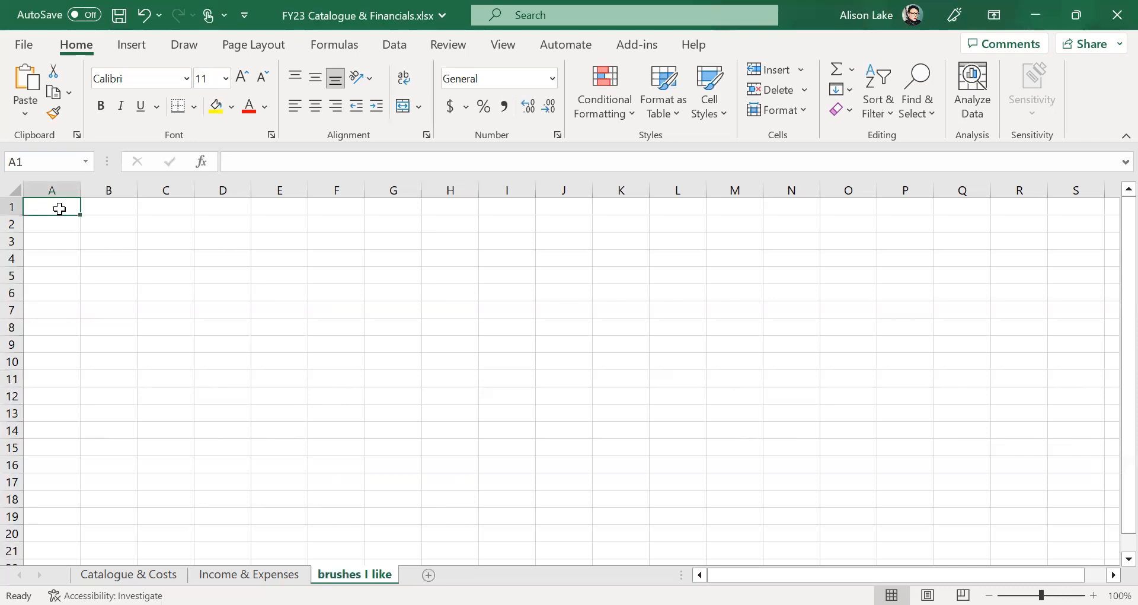
{"action": "type", "text": "Size"}
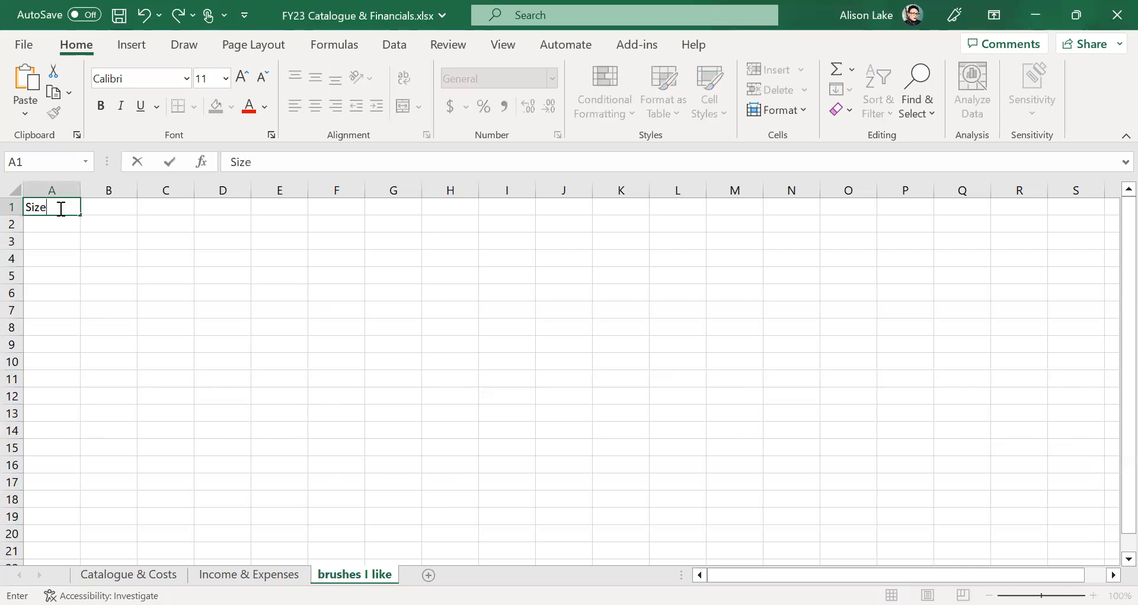
{"action": "left_click", "coordinate": [115, 205]}
{"action": "type", "text": "Shape"}
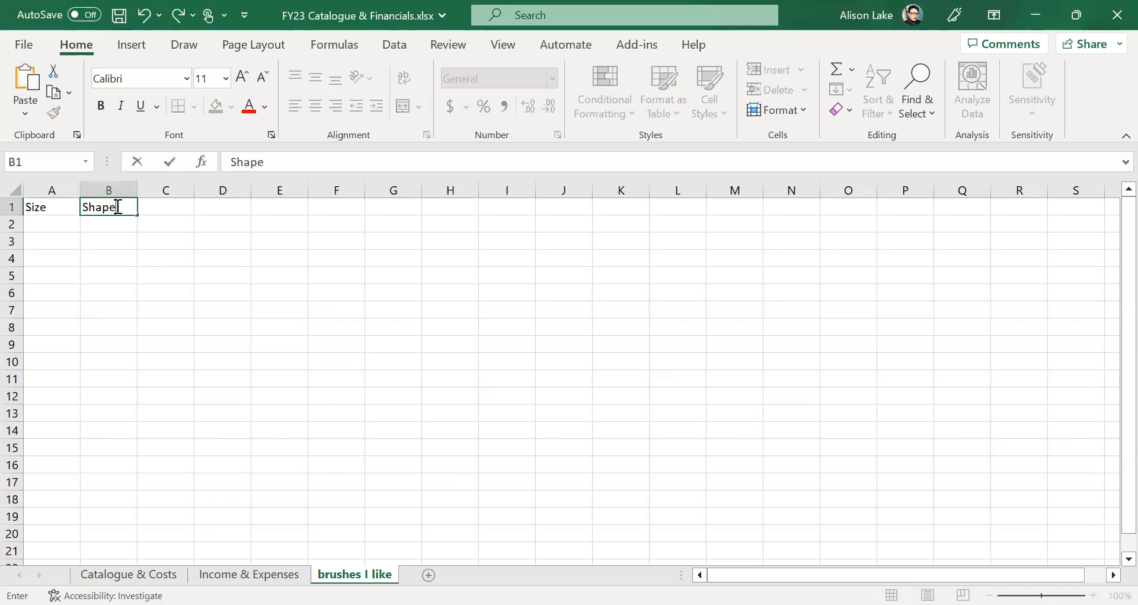
{"action": "left_click", "coordinate": [159, 212]}
{"action": "type", "text": "Retailer"}
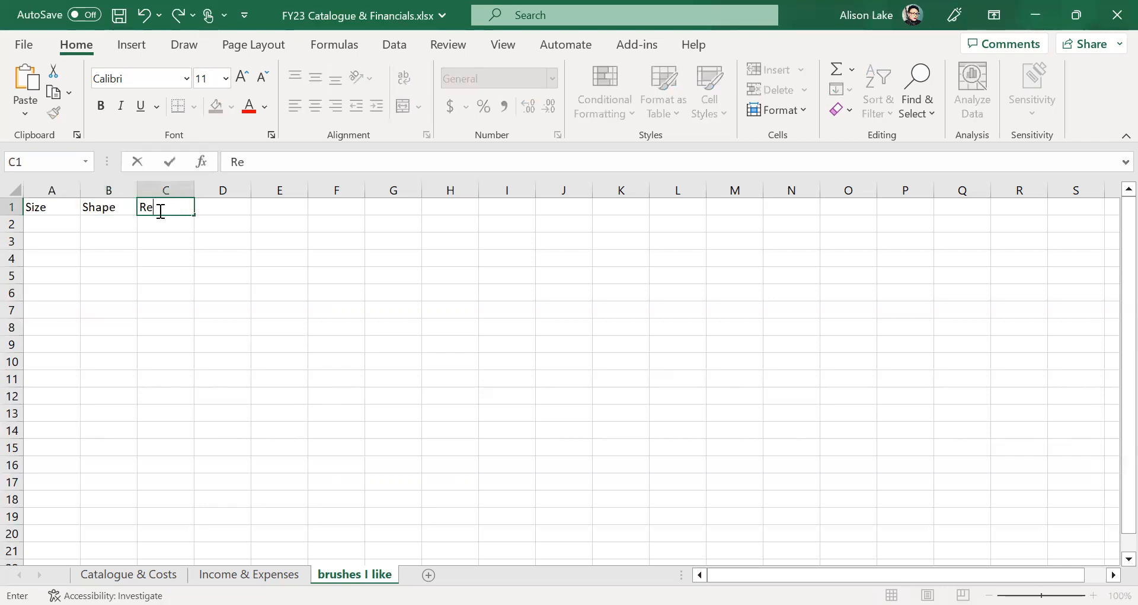
{"action": "left_click", "coordinate": [229, 207]}
{"action": "type", "text": "Cost"}
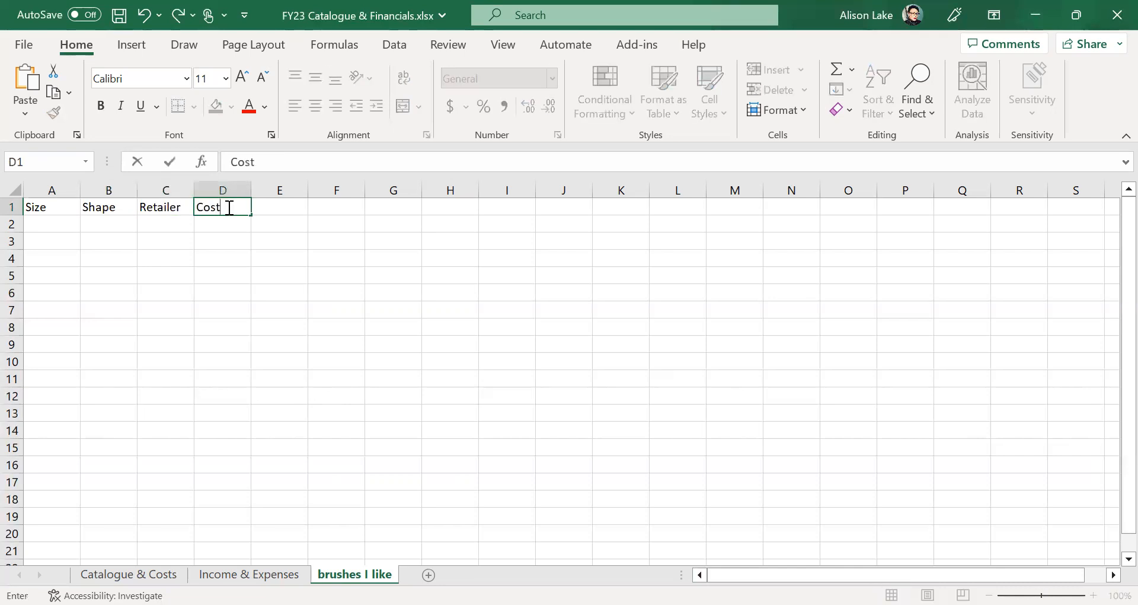
{"action": "left_click", "coordinate": [218, 291]}
- Enter the first brush row: 3, Flat, Michaels, $4.95
{"action": "left_click", "coordinate": [50, 224]}
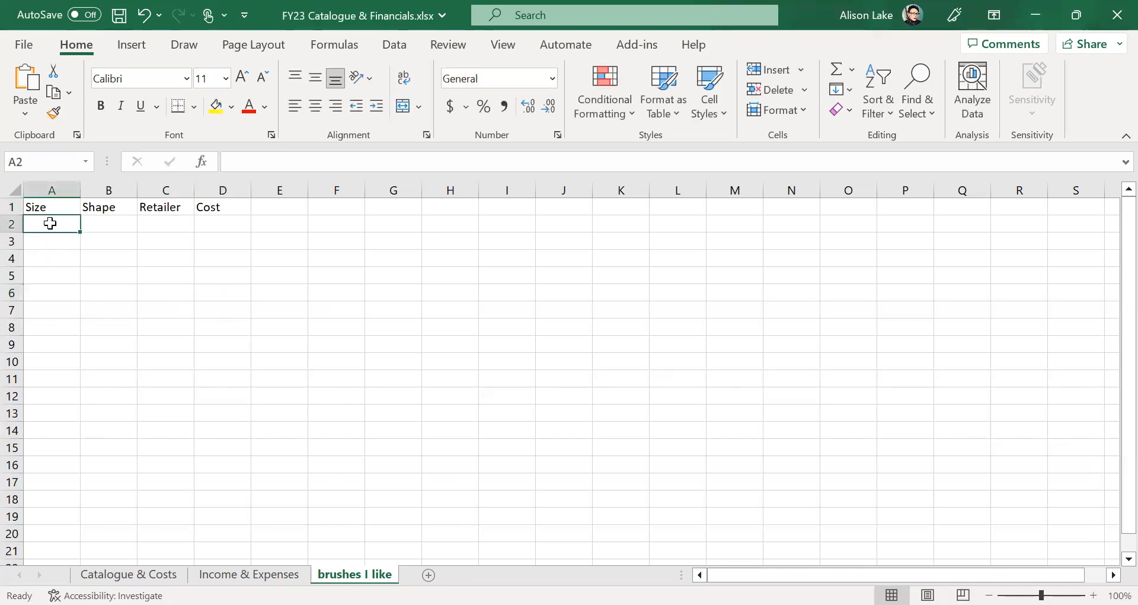
{"action": "type", "text": "3"}
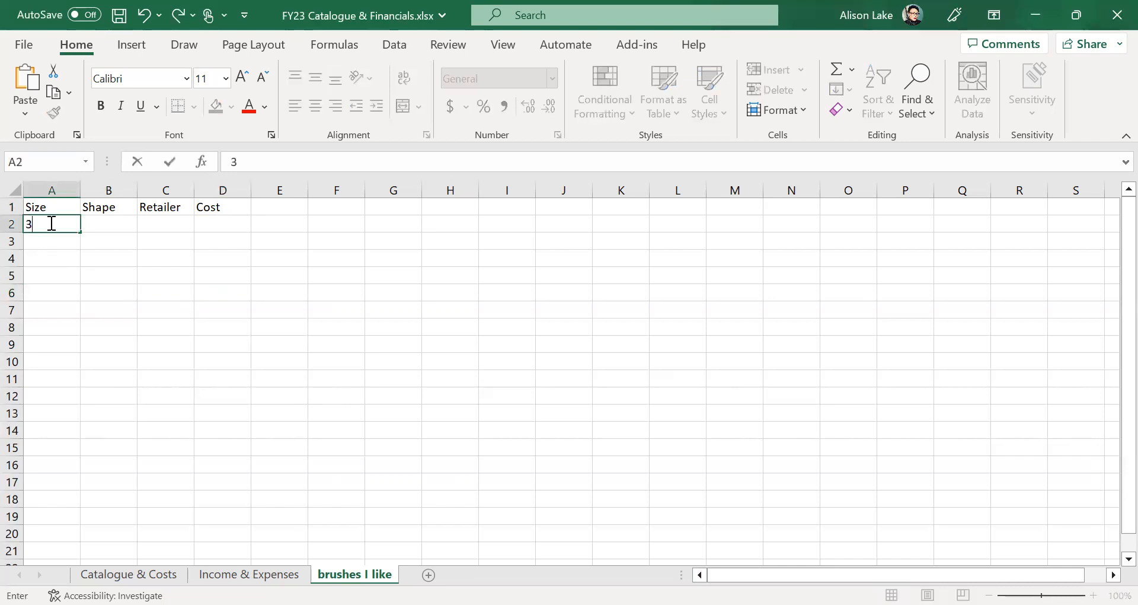
{"action": "left_click", "coordinate": [107, 222]}
{"action": "type", "text": "Flat"}
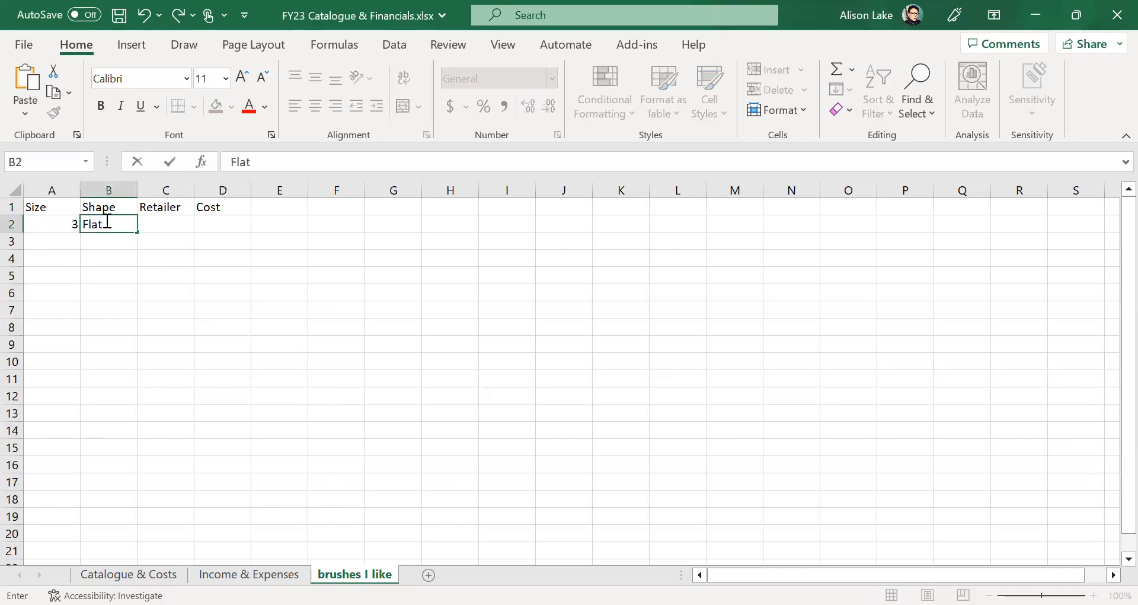
{"action": "left_click", "coordinate": [160, 225]}
{"action": "type", "text": "Michaels"}
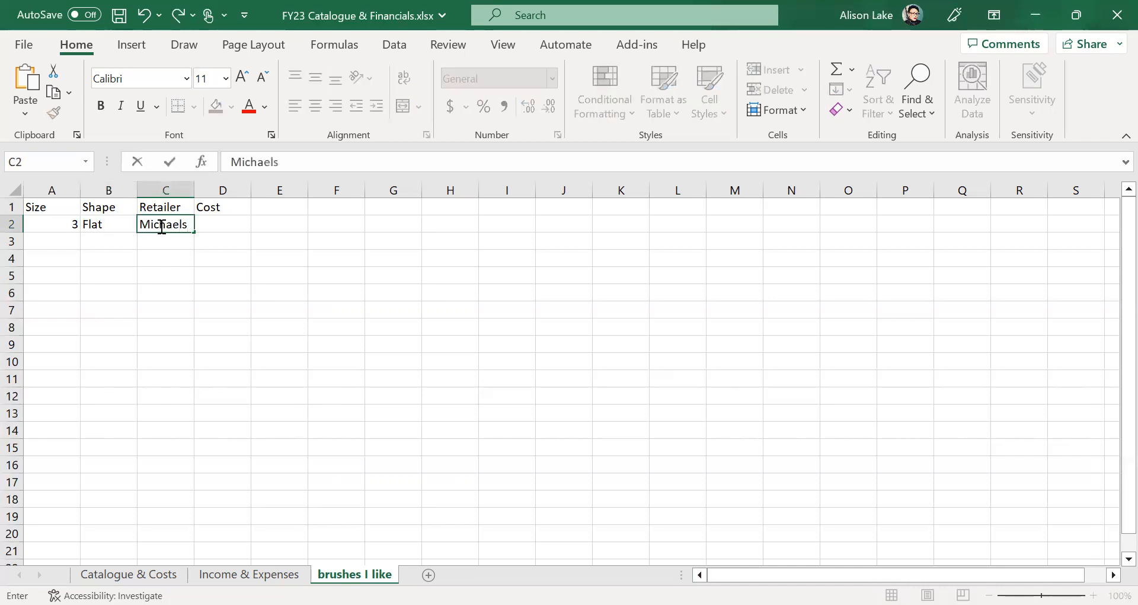
{"action": "left_click", "coordinate": [229, 223]}
{"action": "type", "text": "$"}
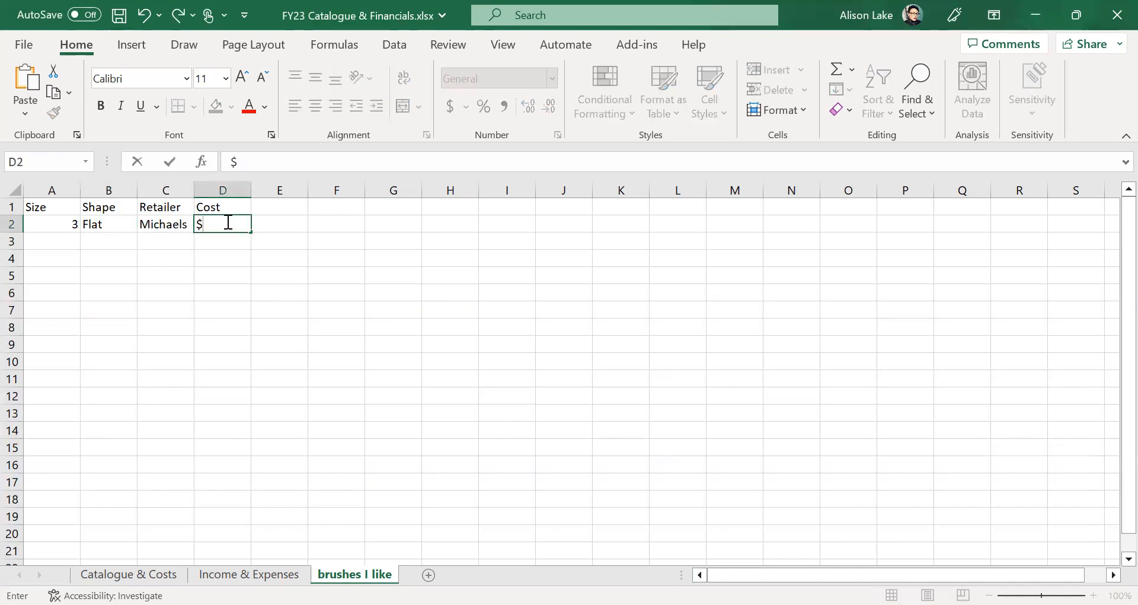
{"action": "type", "text": "4.95"}
{"action": "left_click", "coordinate": [256, 276]}
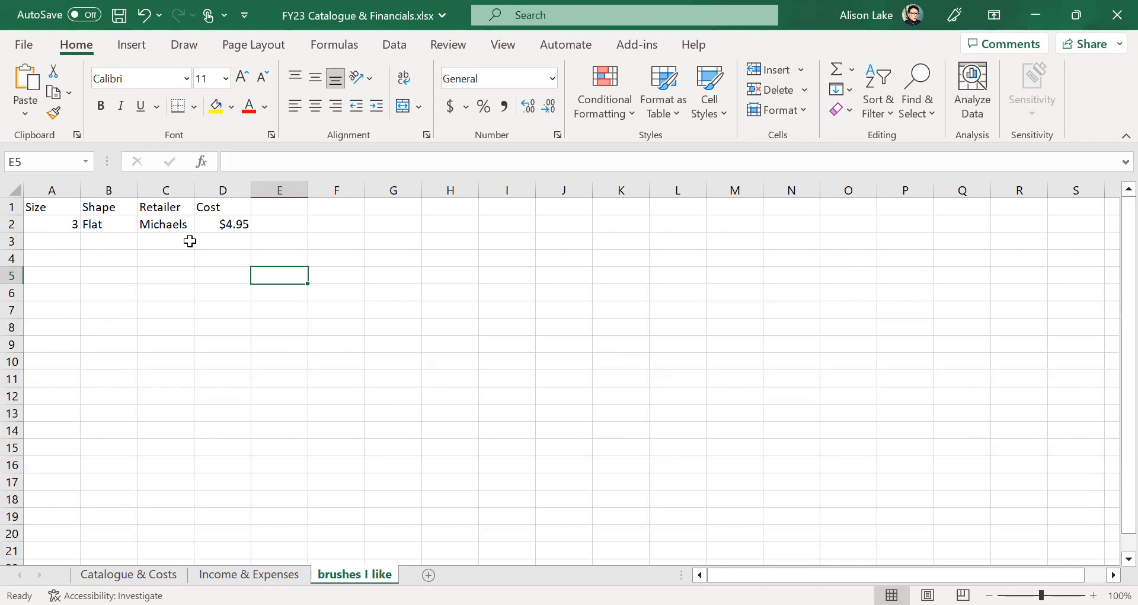
{"action": "left_click", "coordinate": [60, 185]}
{"action": "left_click_drag", "start_coordinate": [60, 186], "coordinate": [221, 191]}
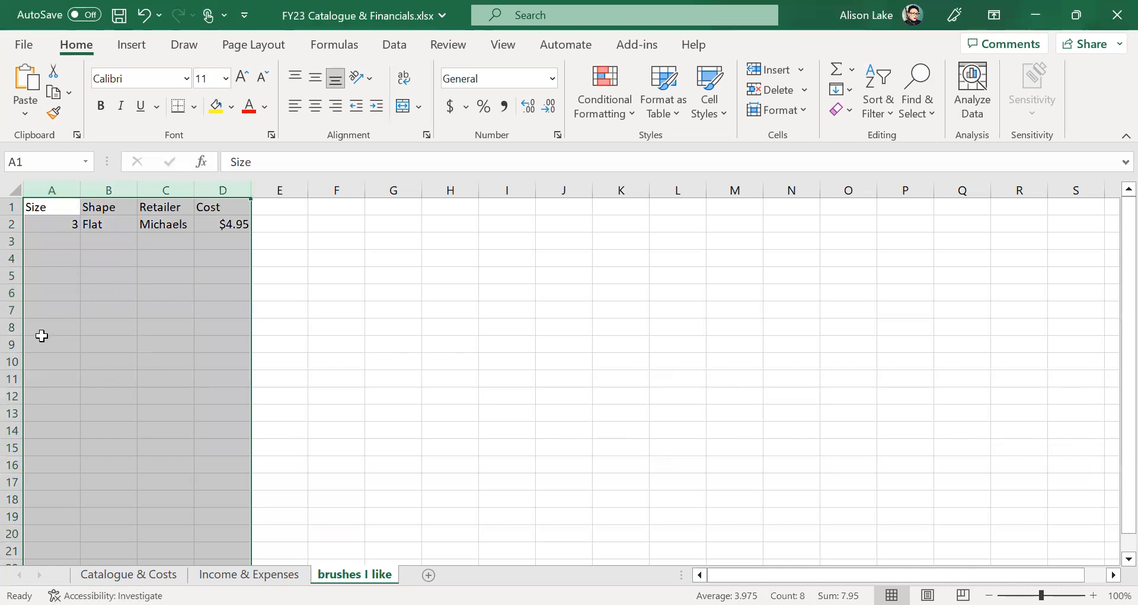
{"action": "left_click", "coordinate": [317, 107]}
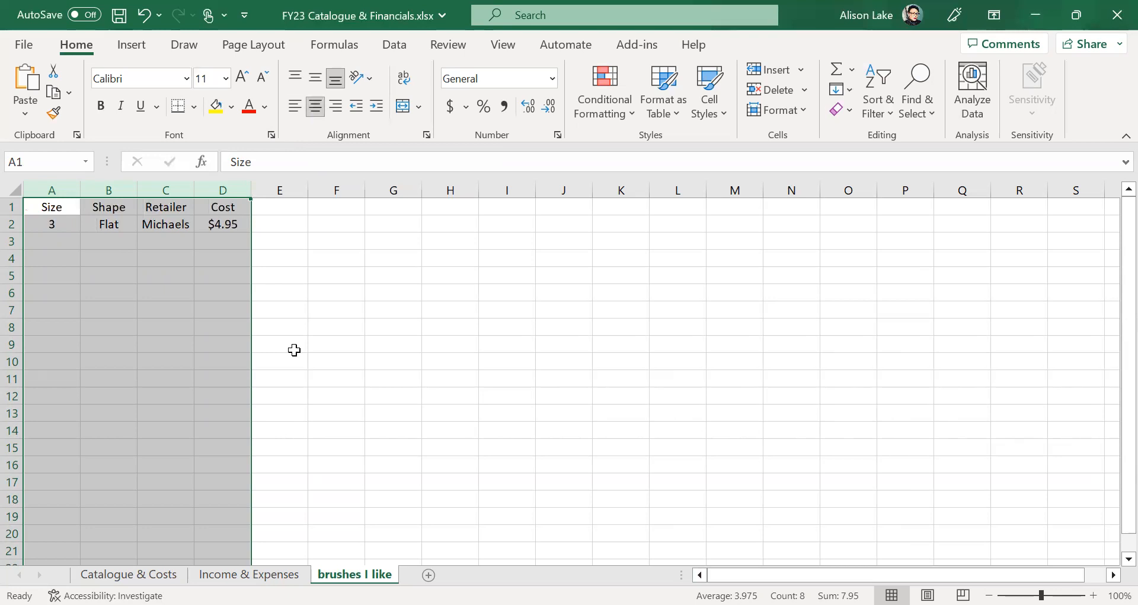
{"action": "left_click", "coordinate": [294, 349]}
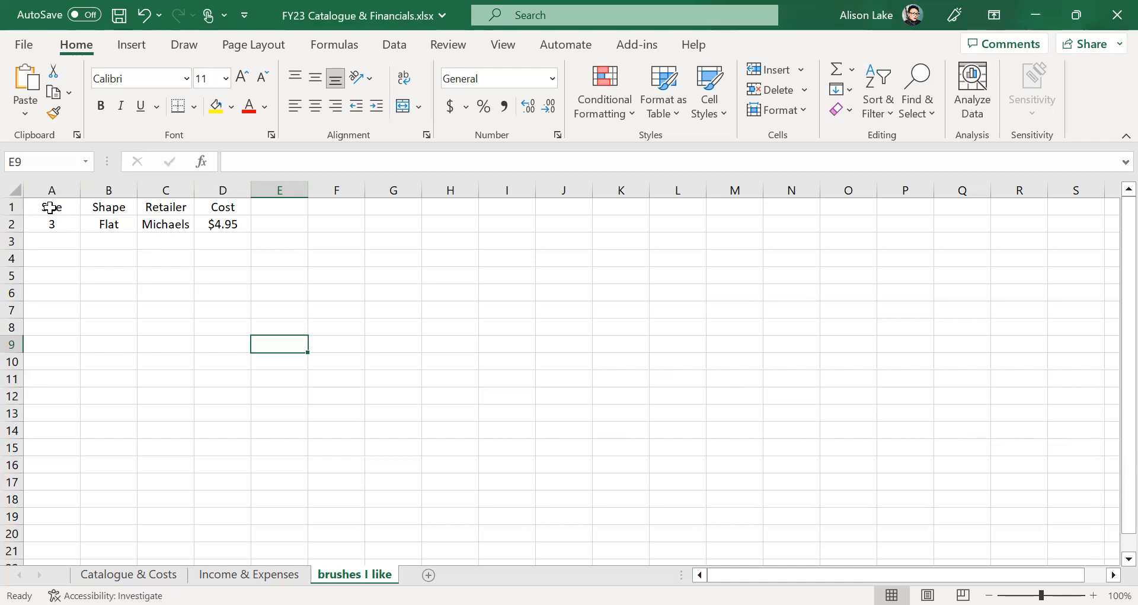
- Turn on filter dropdowns for the Size, Shape, Retailer and Cost header row
{"action": "left_click", "coordinate": [12, 206]}
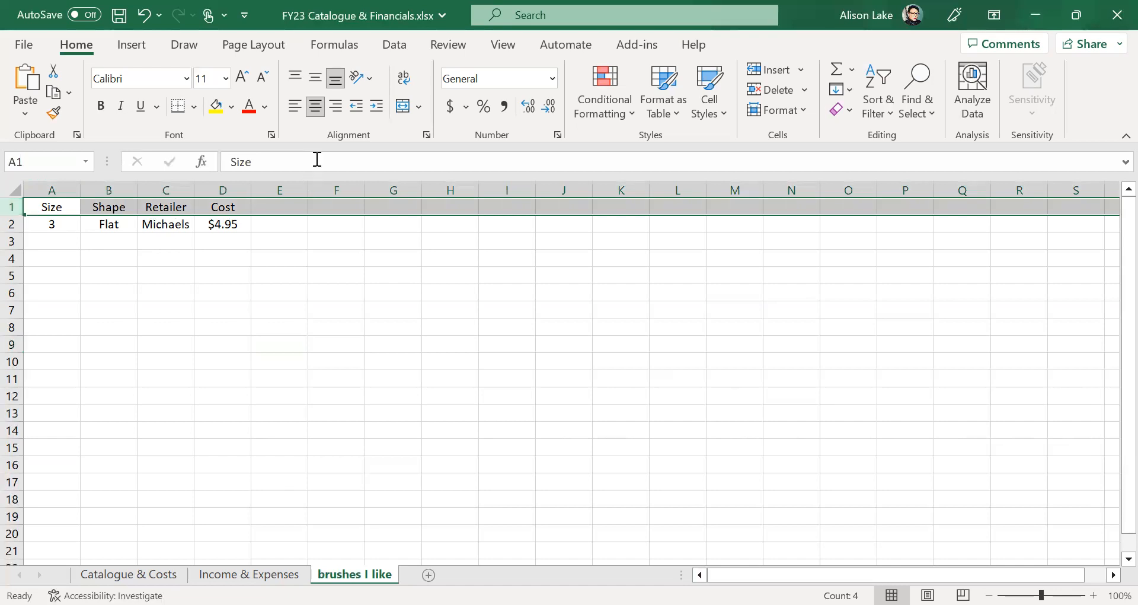
{"action": "left_click", "coordinate": [402, 48]}
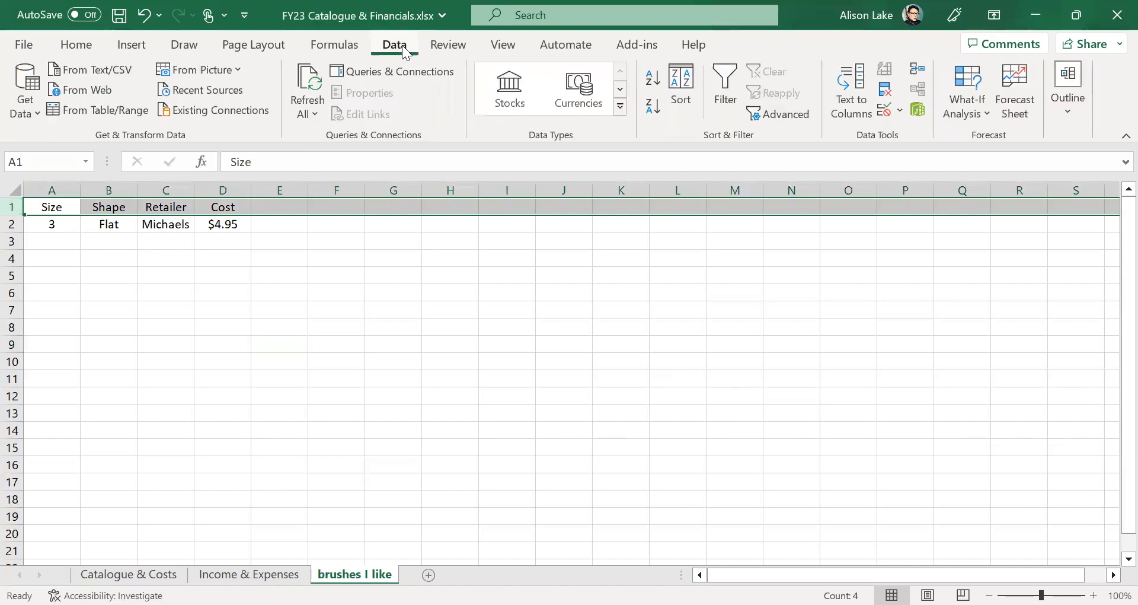
{"action": "left_click", "coordinate": [733, 82]}
{"action": "left_click", "coordinate": [408, 324]}
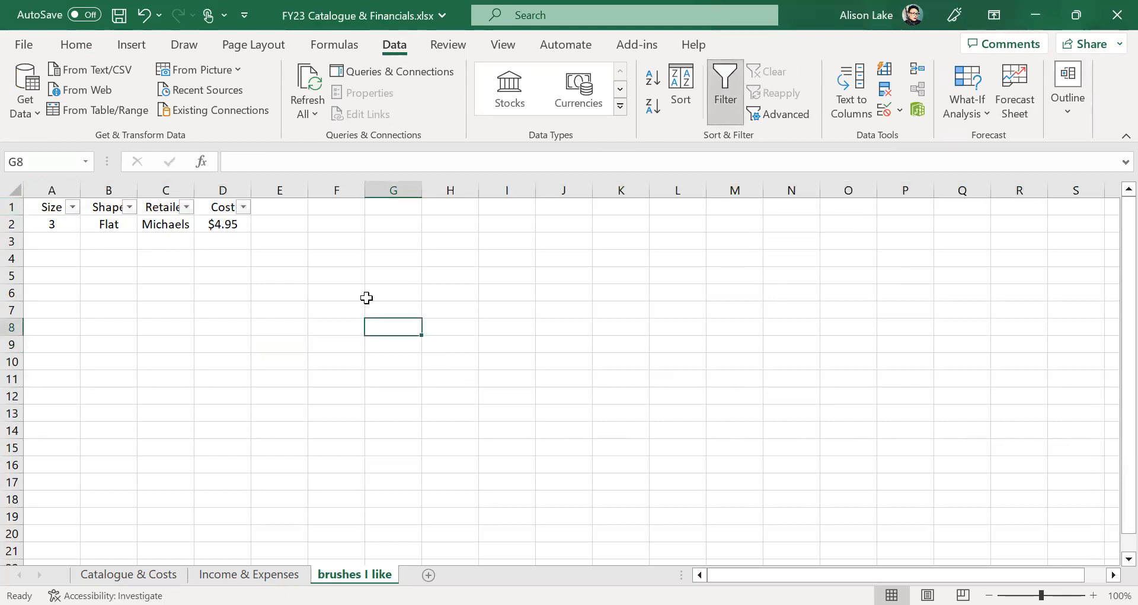
{"action": "left_click", "coordinate": [65, 238]}
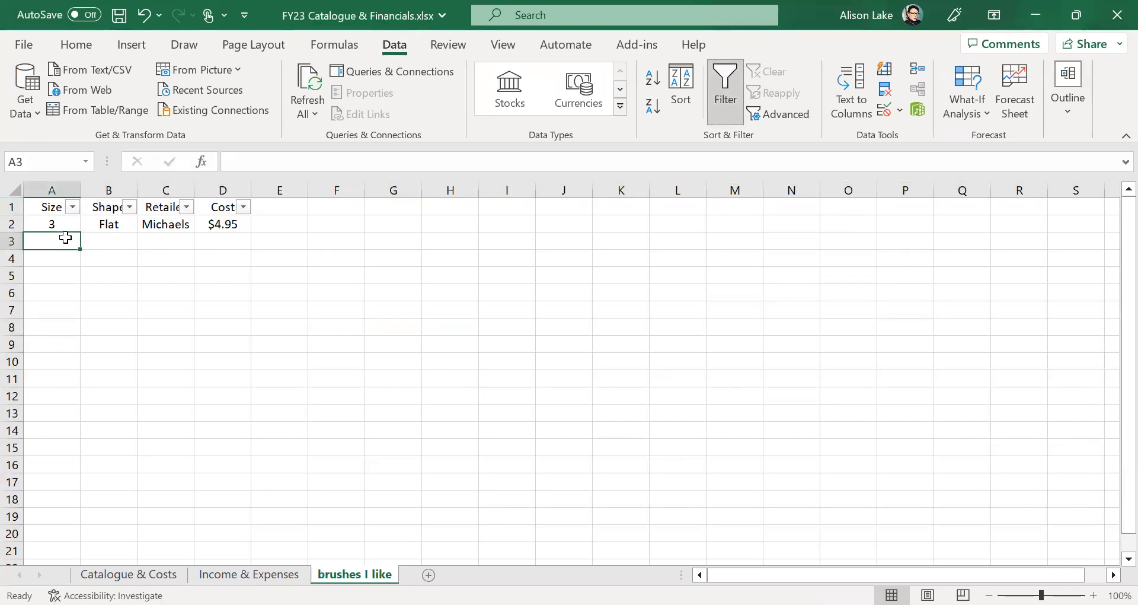
- Fill row 3 with 5, Round, HL and $2.60
{"action": "type", "text": "5"}
{"action": "key", "text": "Tab"}
{"action": "type", "text": "Round"}
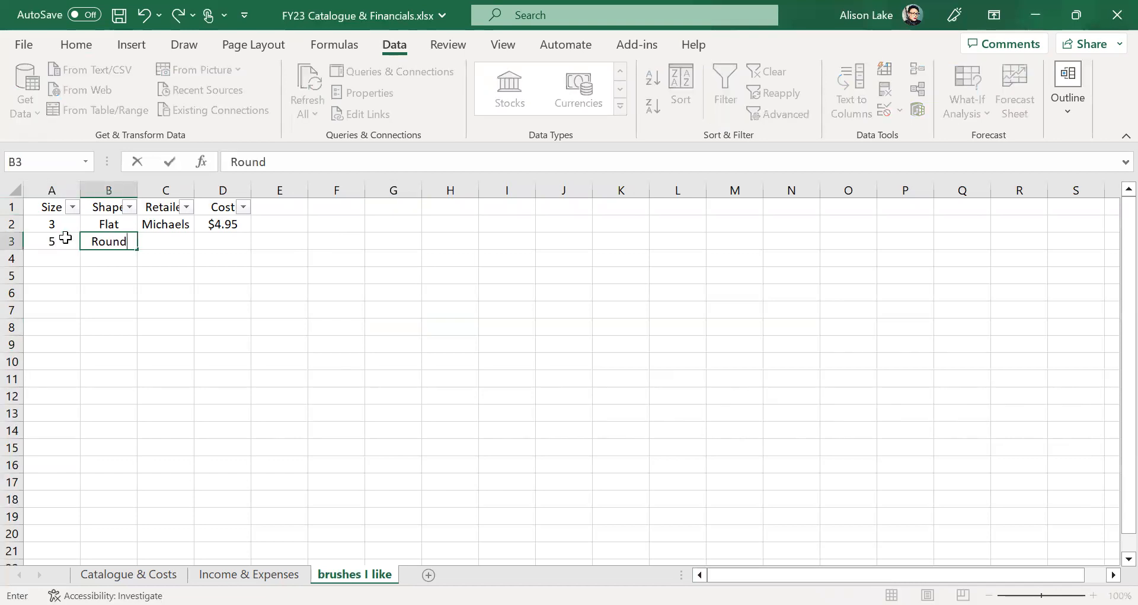
{"action": "key", "text": "Tab"}
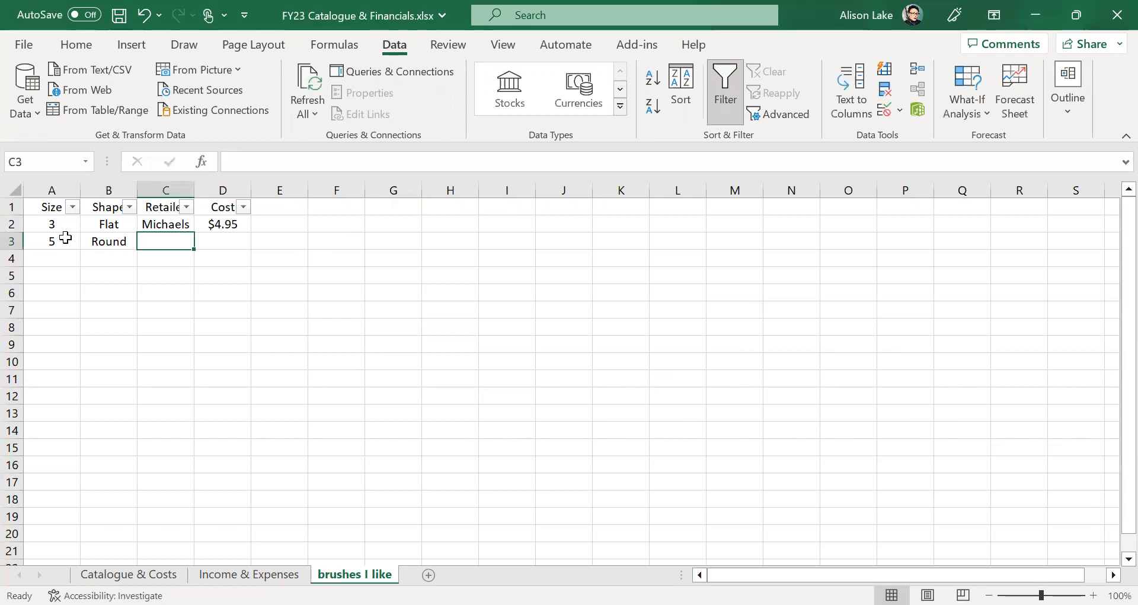
{"action": "type", "text": "HL"}
{"action": "key", "text": "Tab"}
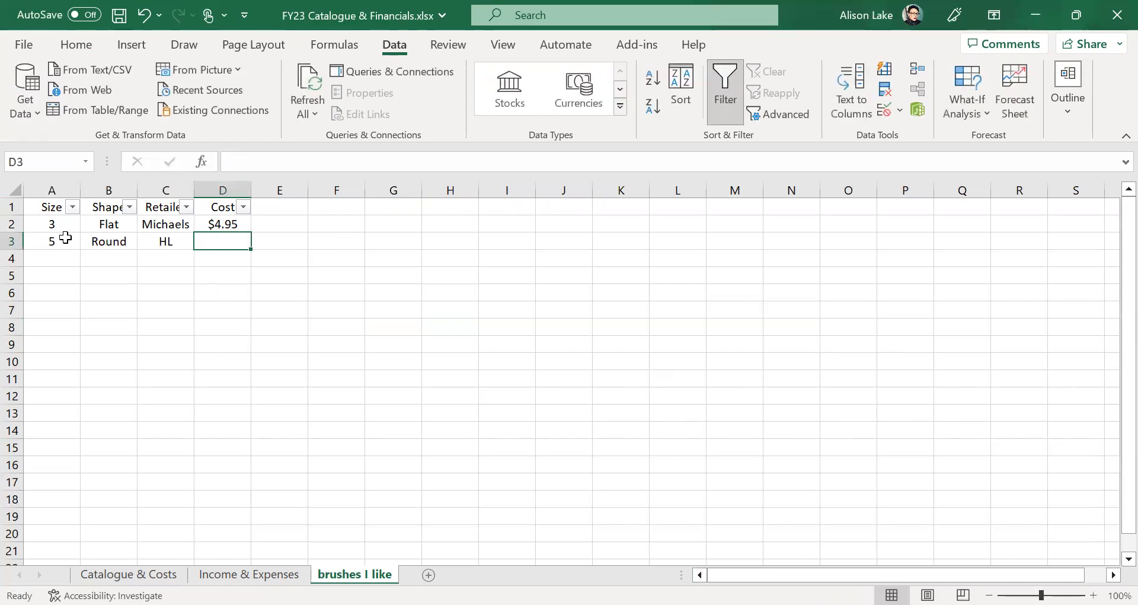
{"action": "type", "text": "$2.60"}
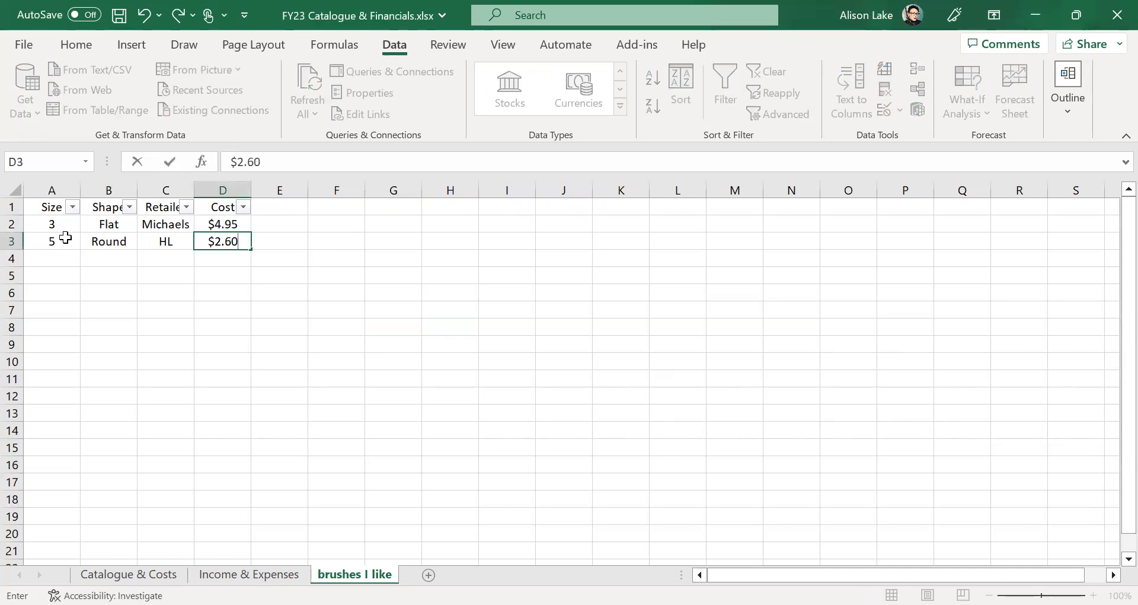
{"action": "left_click", "coordinate": [57, 257]}
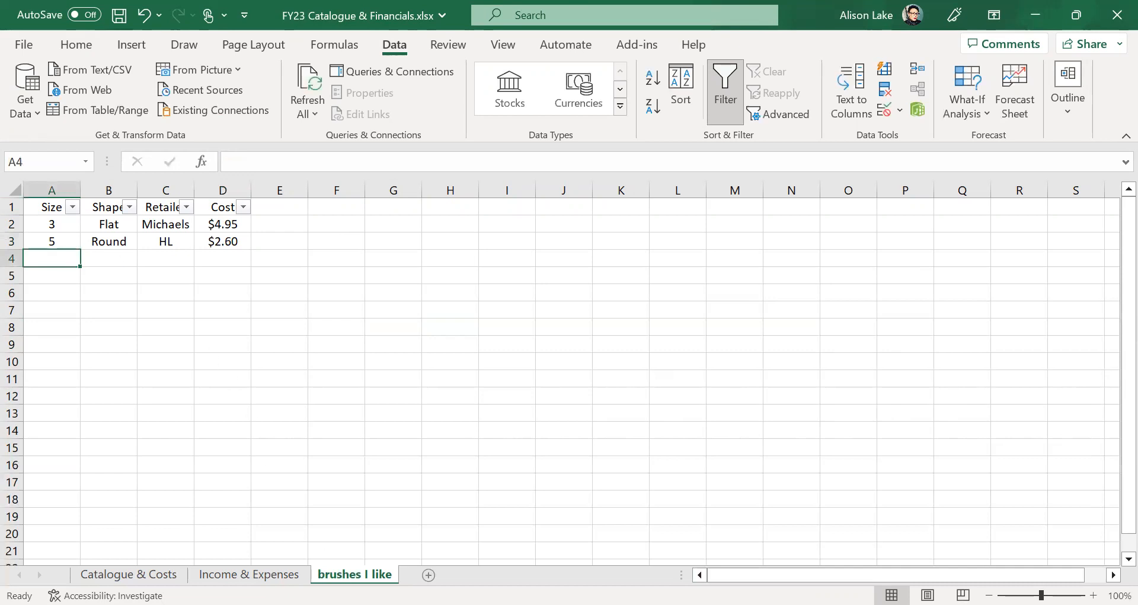
- Rename the 'brushes I like' sheet tab to 'Supplies'
{"action": "right_click", "coordinate": [338, 572]}
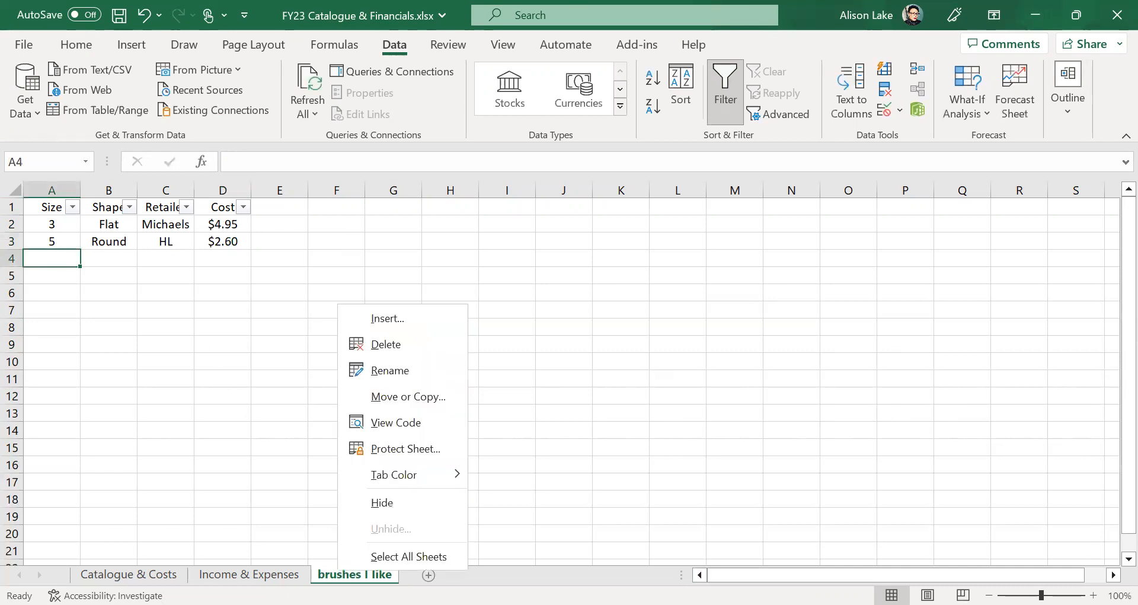
{"action": "left_click", "coordinate": [396, 372]}
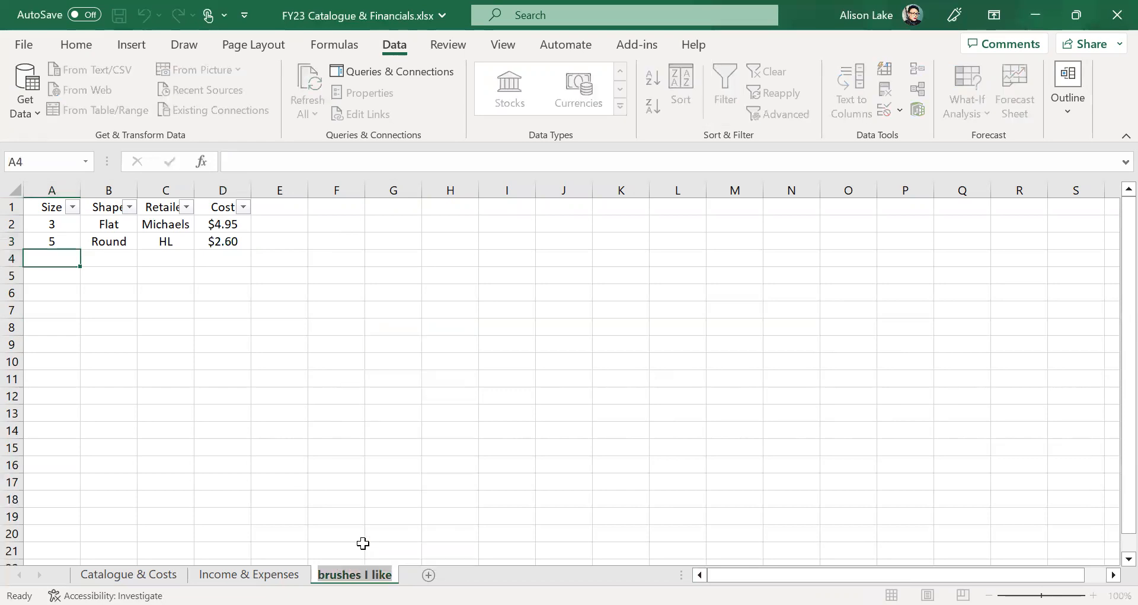
{"action": "type", "text": "Supplies"}
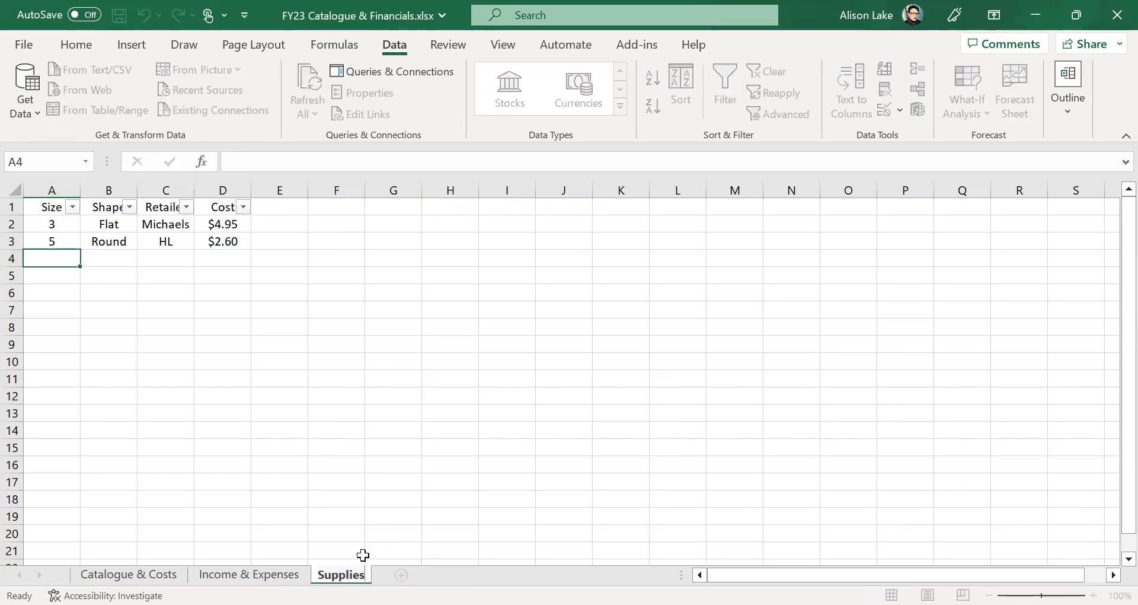
{"action": "left_click", "coordinate": [390, 468]}
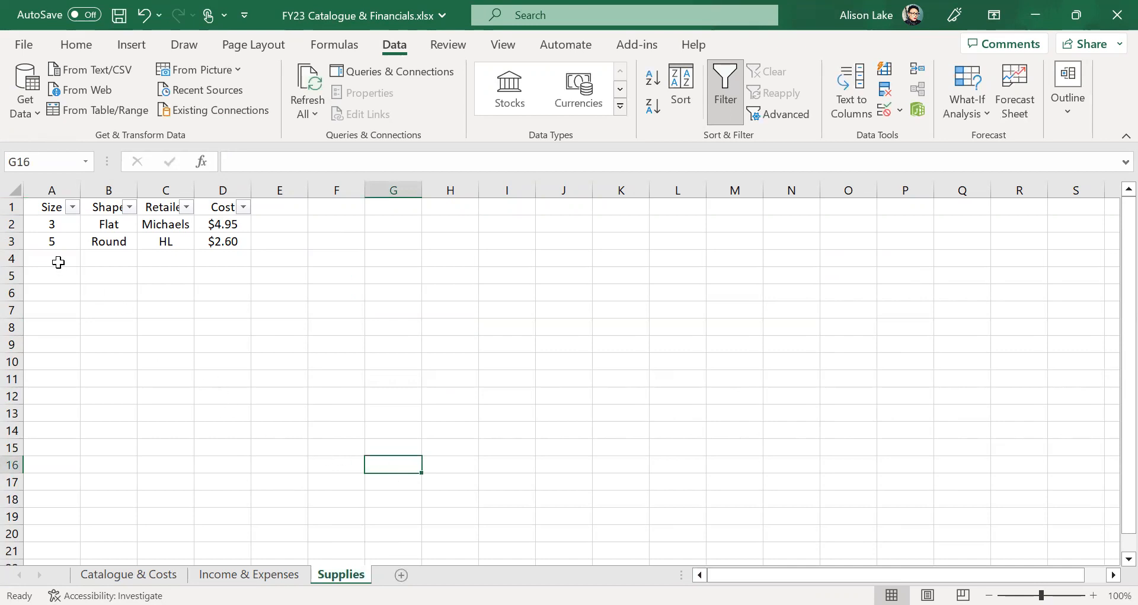
- Insert a new column A before Size and give it the header 'Item'
{"action": "left_click", "coordinate": [56, 182]}
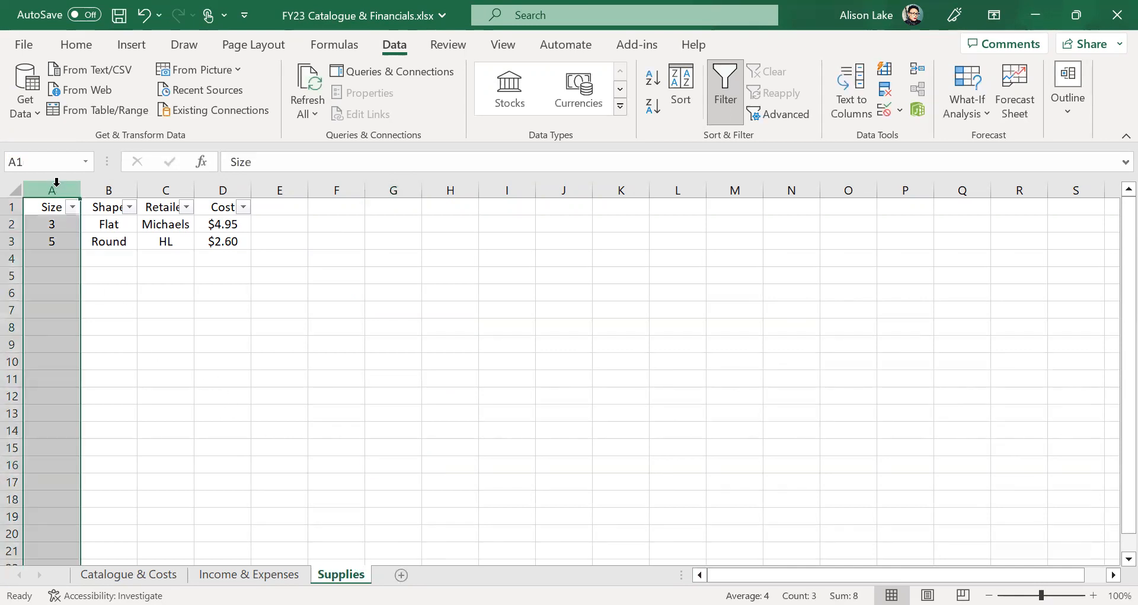
{"action": "right_click", "coordinate": [57, 182]}
{"action": "left_click", "coordinate": [95, 369]}
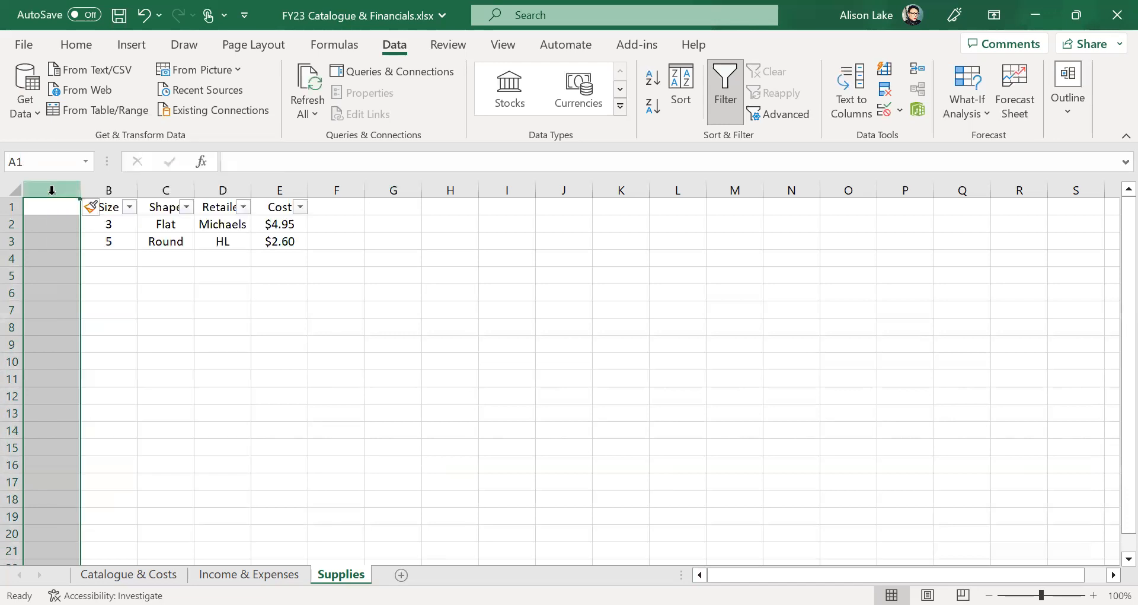
{"action": "left_click", "coordinate": [49, 212]}
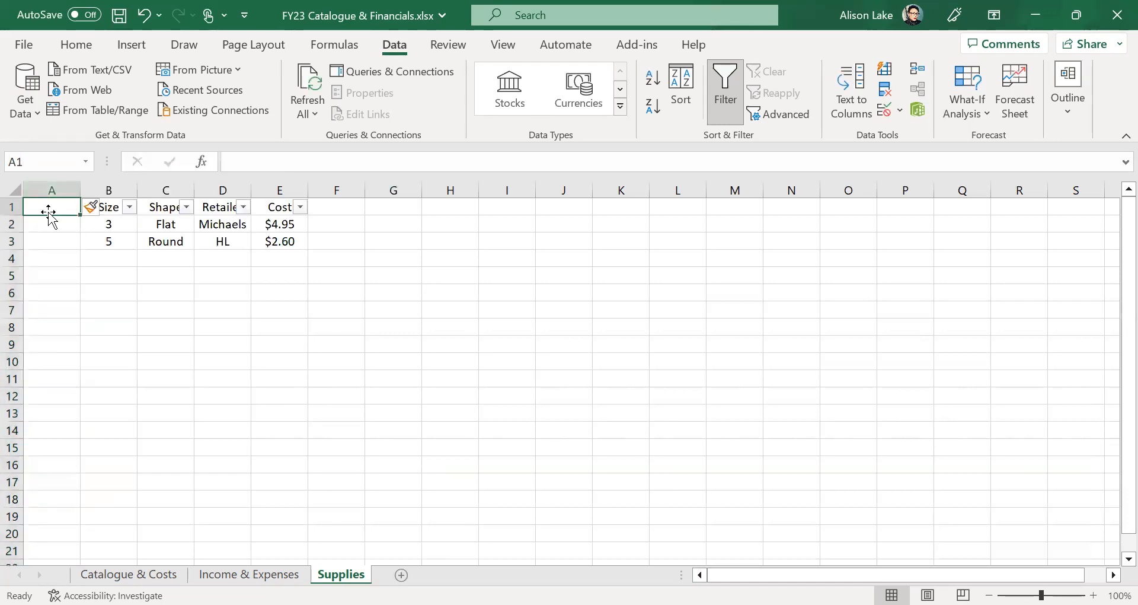
{"action": "type", "text": "Item"}
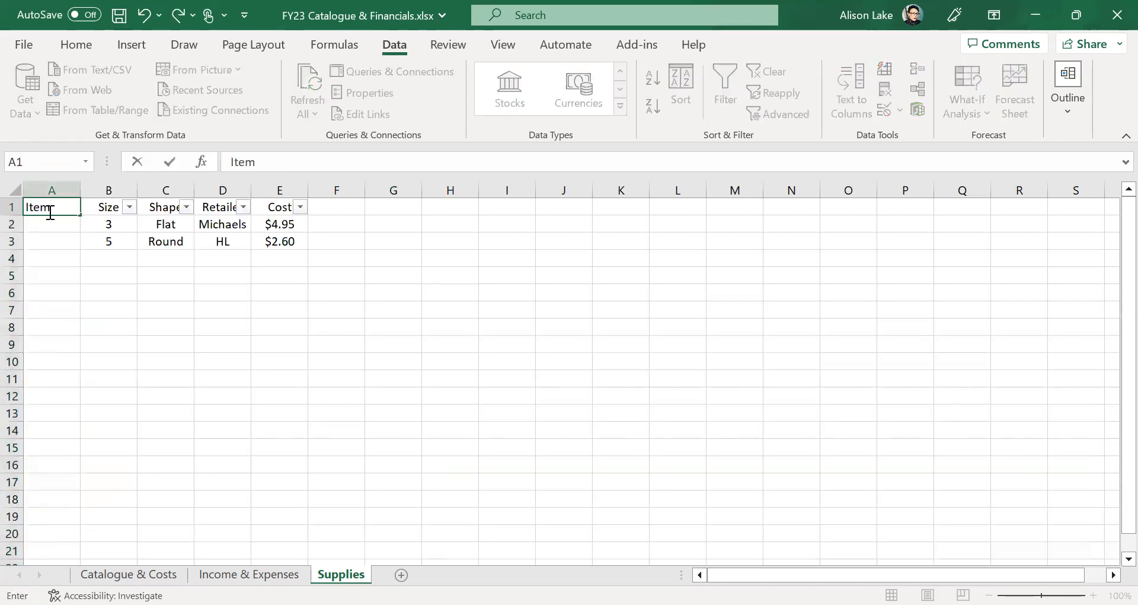
{"action": "left_click", "coordinate": [51, 274]}
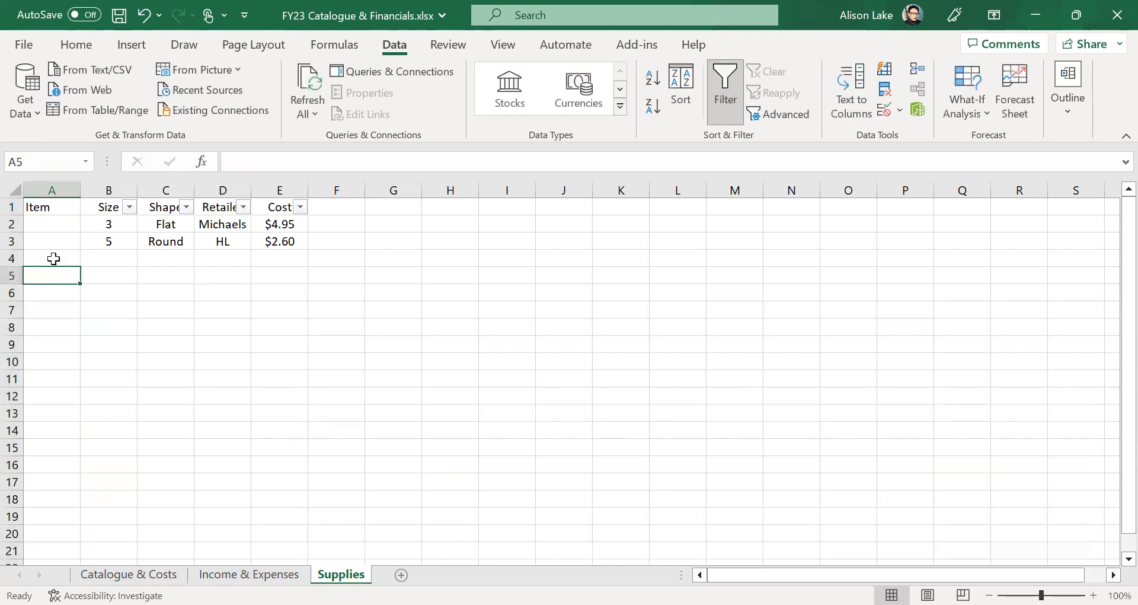
- Remove the filter dropdowns from the header row
{"action": "left_click", "coordinate": [11, 206]}
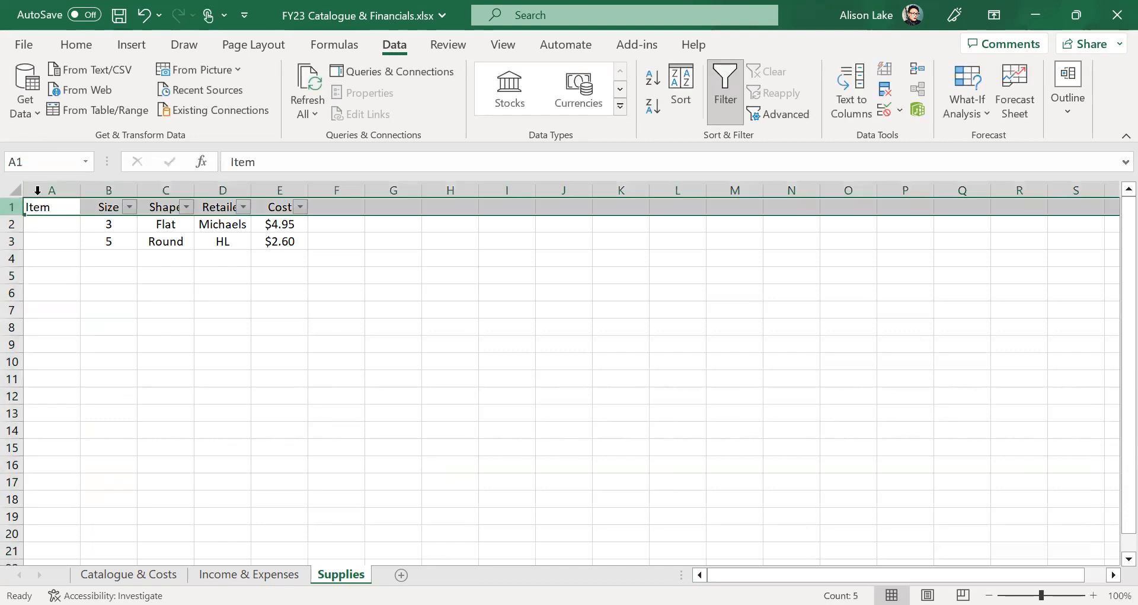
{"action": "left_click", "coordinate": [735, 71]}
{"action": "left_click", "coordinate": [373, 378]}
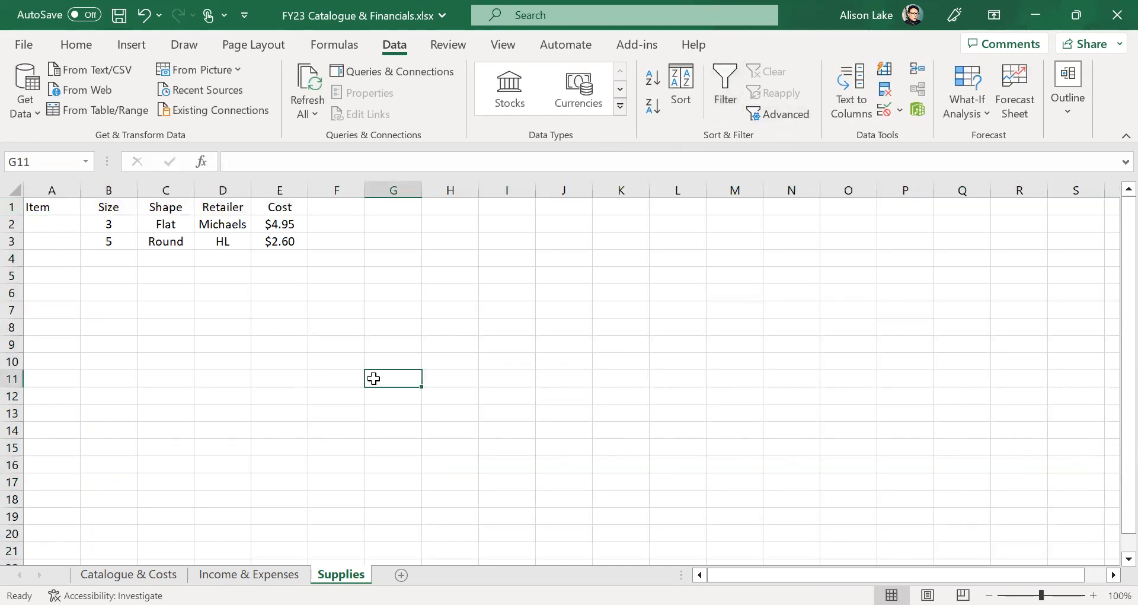
{"action": "left_click", "coordinate": [11, 208]}
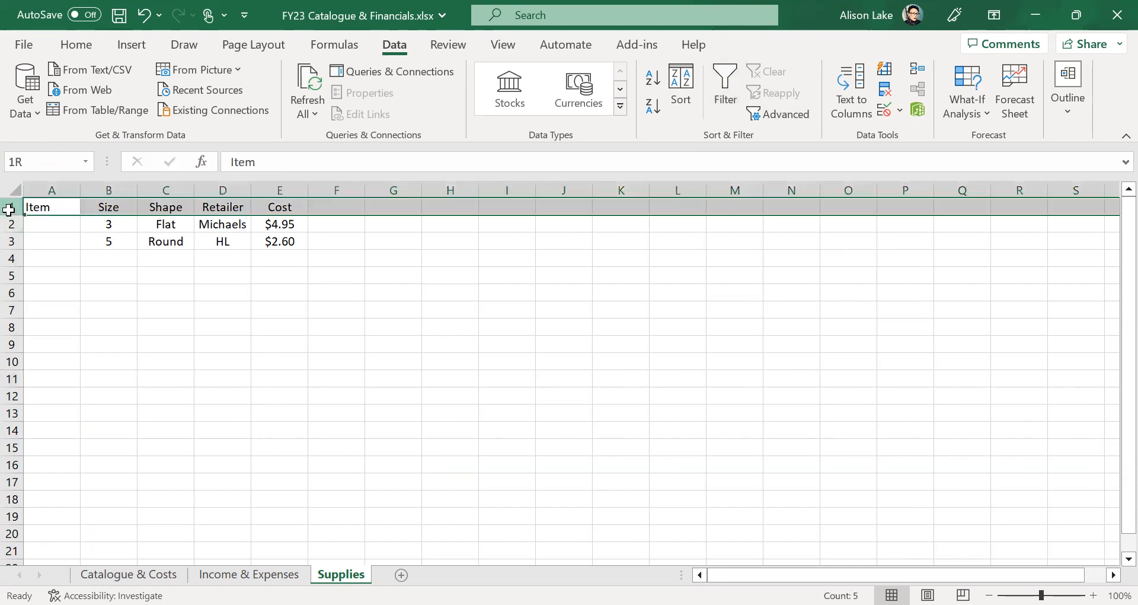
- Reapply filters across all five headers and enter items Brush, Brush and Gesso in A2:A4
{"action": "left_click", "coordinate": [722, 71]}
{"action": "left_click", "coordinate": [76, 326]}
{"action": "left_click", "coordinate": [66, 228]}
{"action": "type", "text": "Brush"}
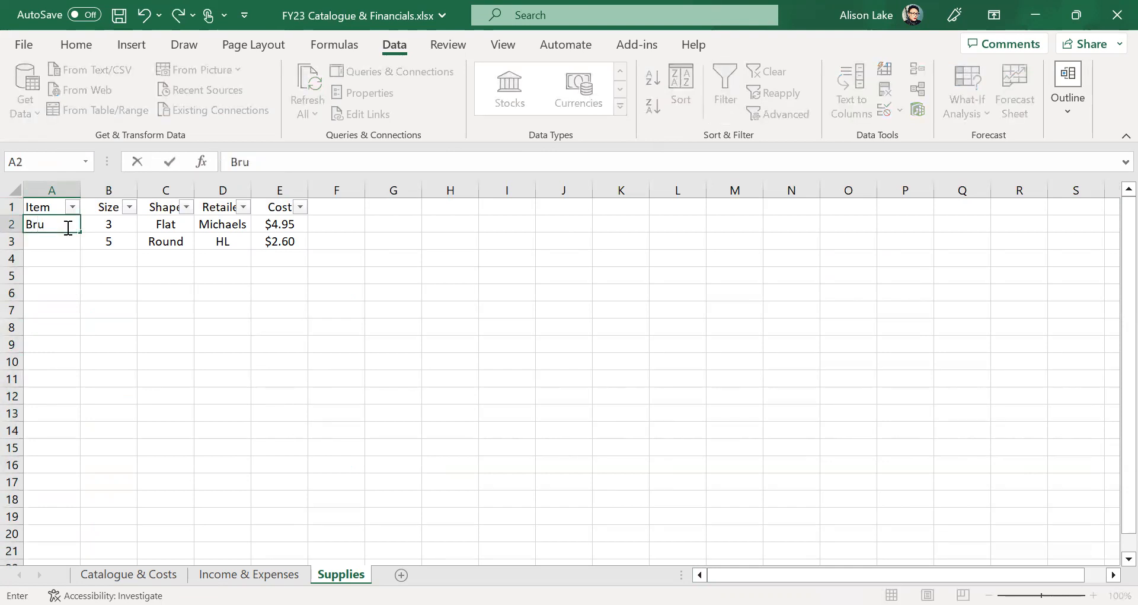
{"action": "left_click", "coordinate": [60, 246]}
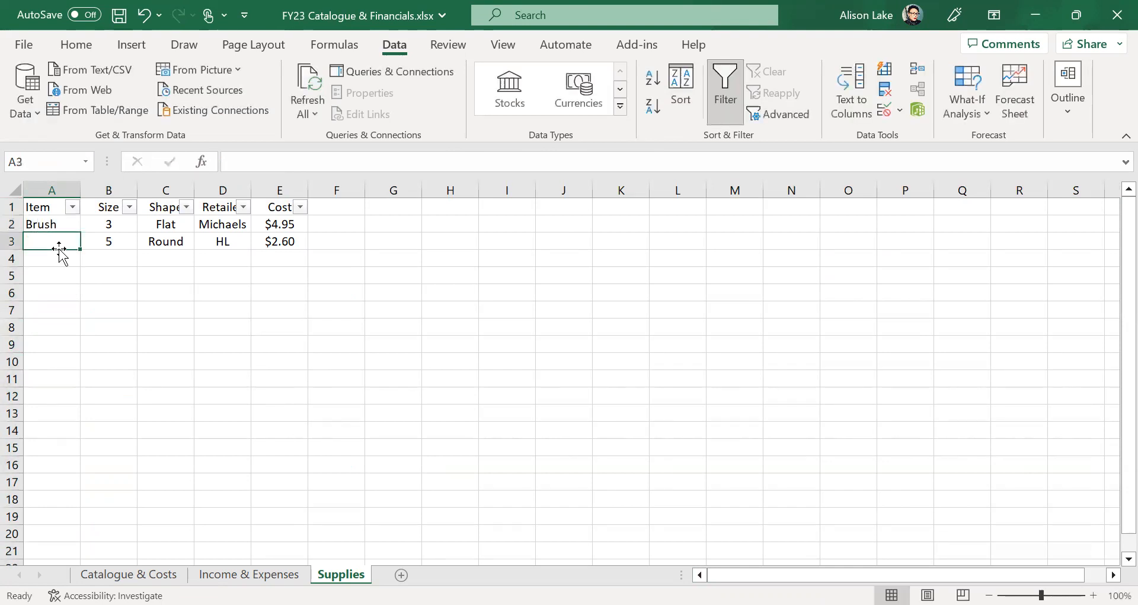
{"action": "type", "text": "Brush"}
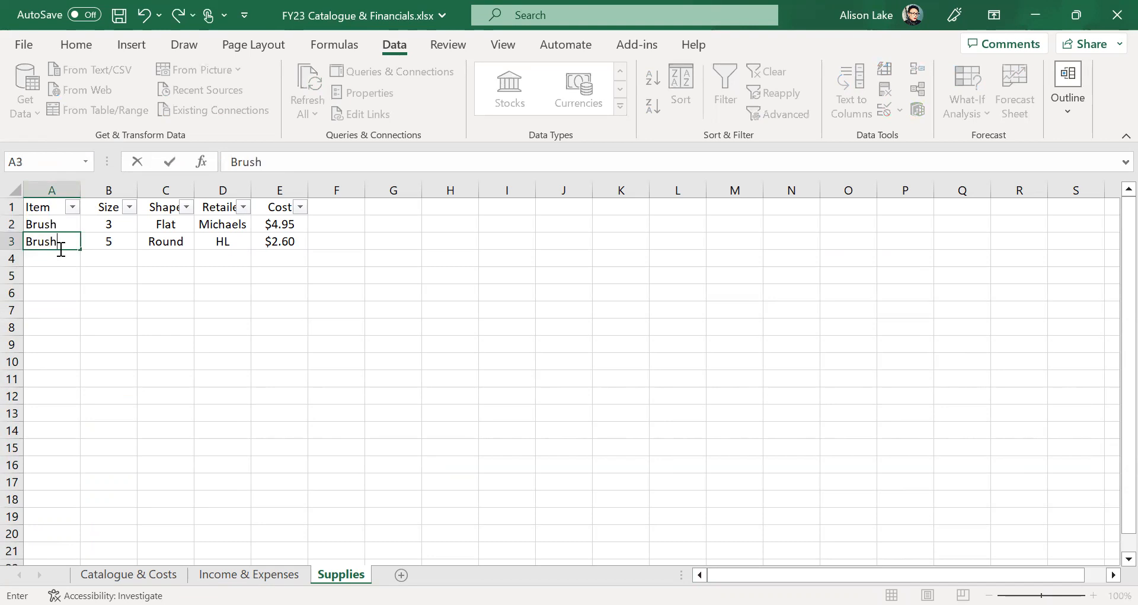
{"action": "left_click", "coordinate": [61, 256]}
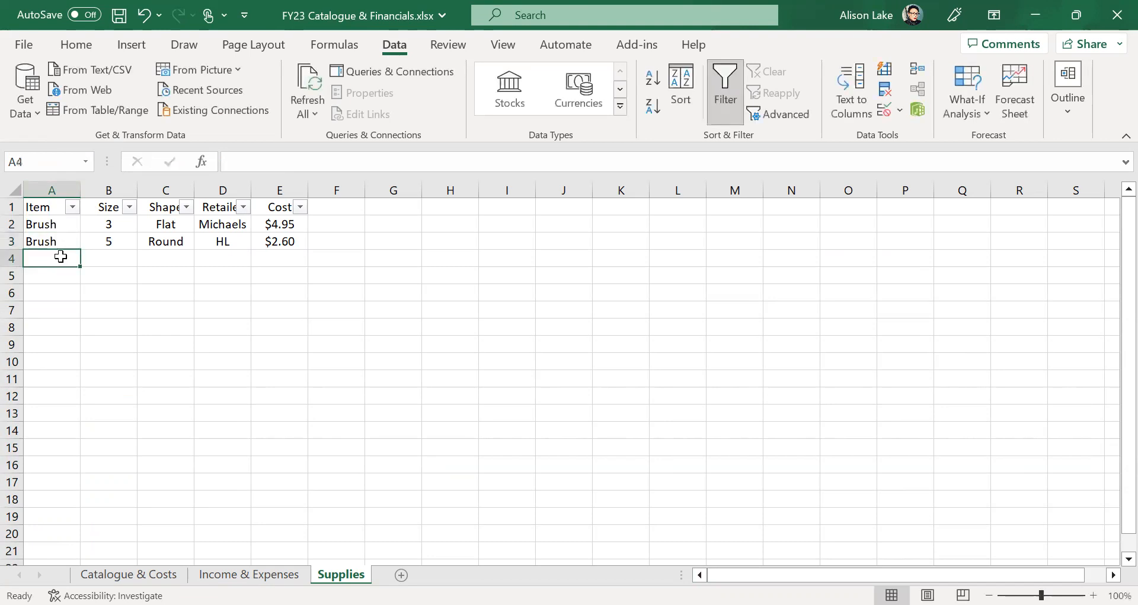
{"action": "type", "text": "Gesso"}
{"action": "key", "text": "Tab"}
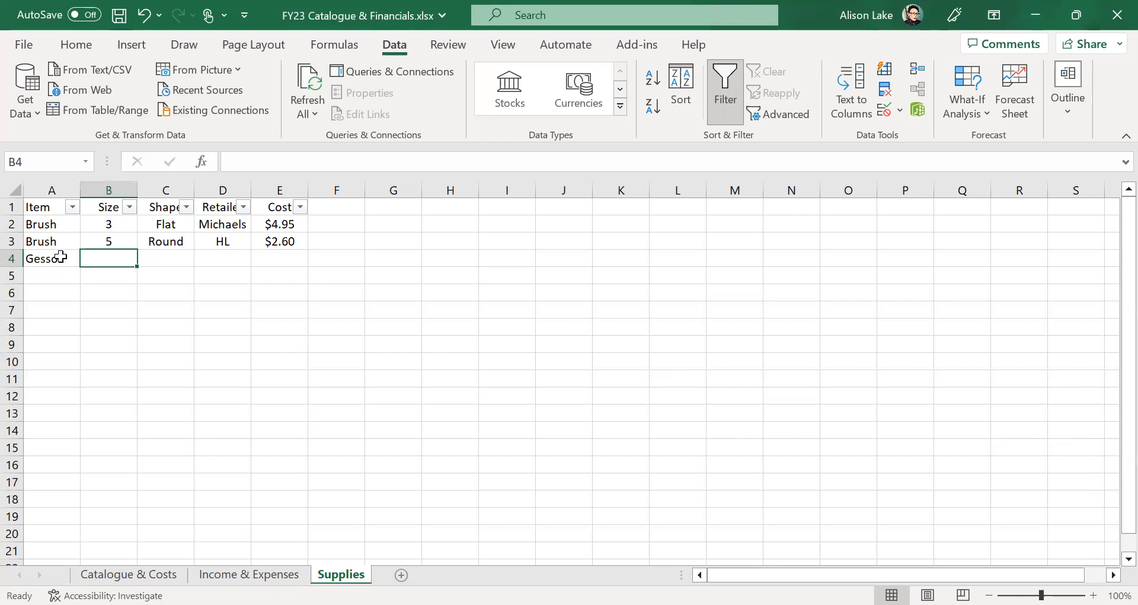
- Enter 32oz, bottle, Michaels and $16.95 across the Gesso row, then save the workbook
{"action": "type", "text": "32oz"}
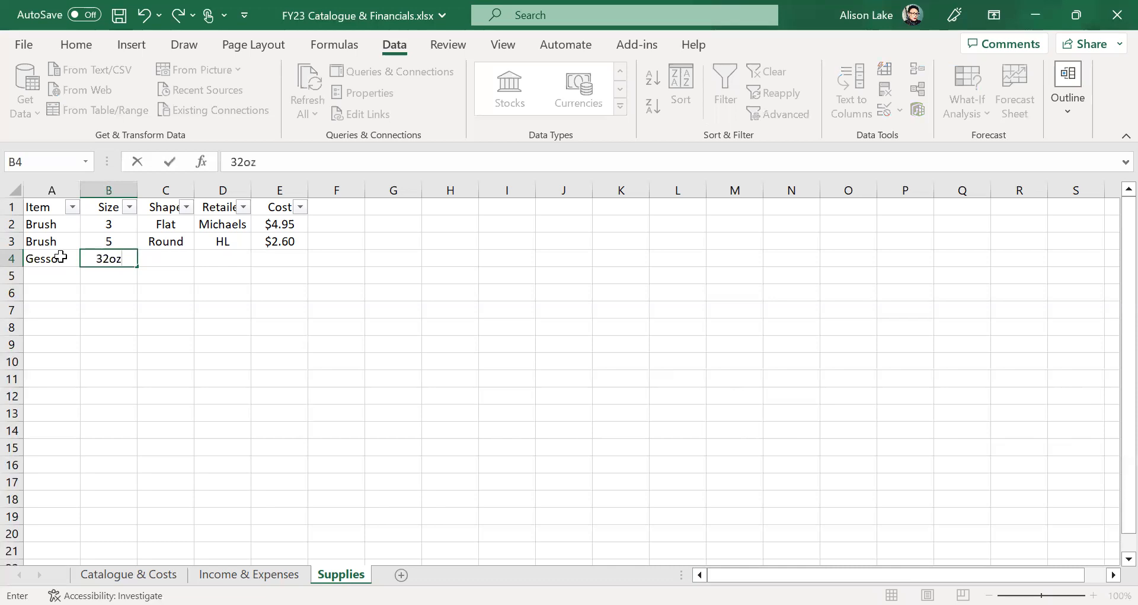
{"action": "left_click", "coordinate": [163, 264]}
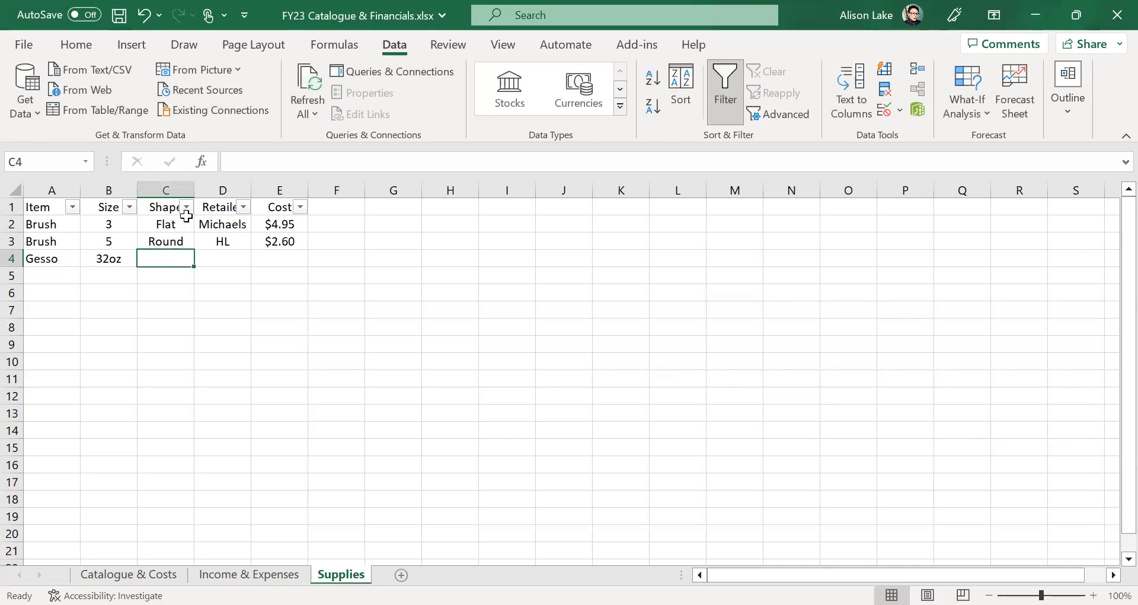
{"action": "type", "text": "bottle"}
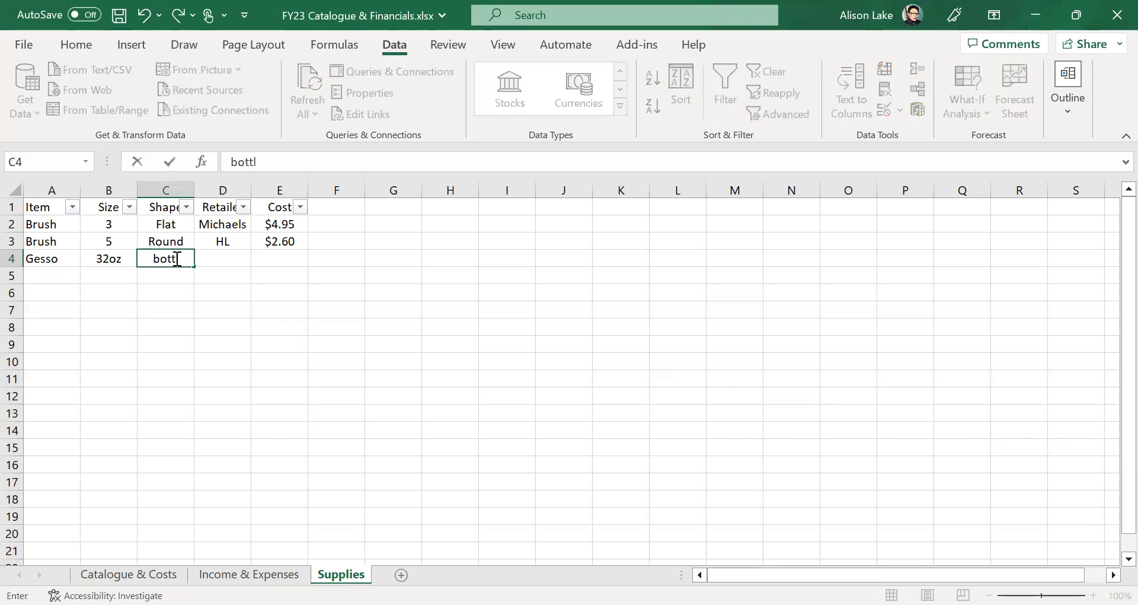
{"action": "left_click", "coordinate": [237, 261]}
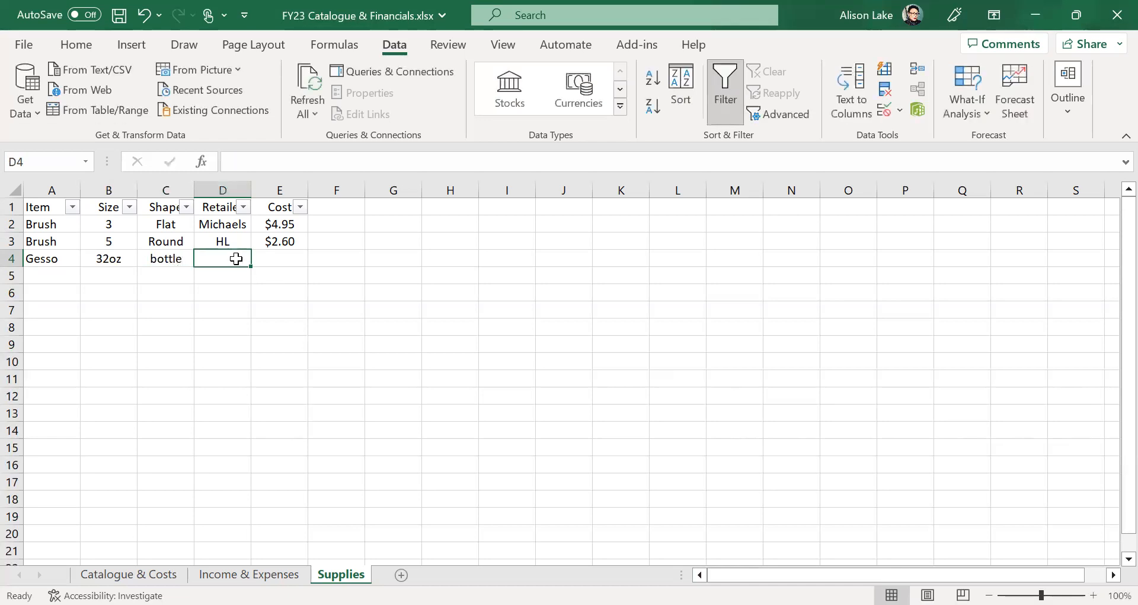
{"action": "type", "text": "Michaels"}
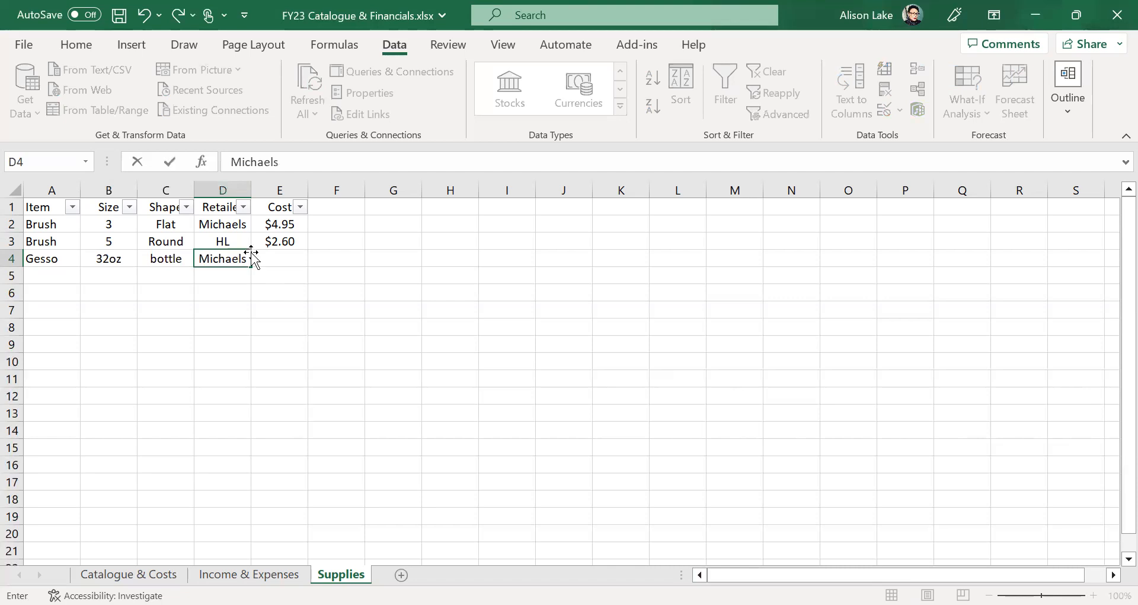
{"action": "left_click", "coordinate": [299, 257]}
{"action": "type", "text": "$"}
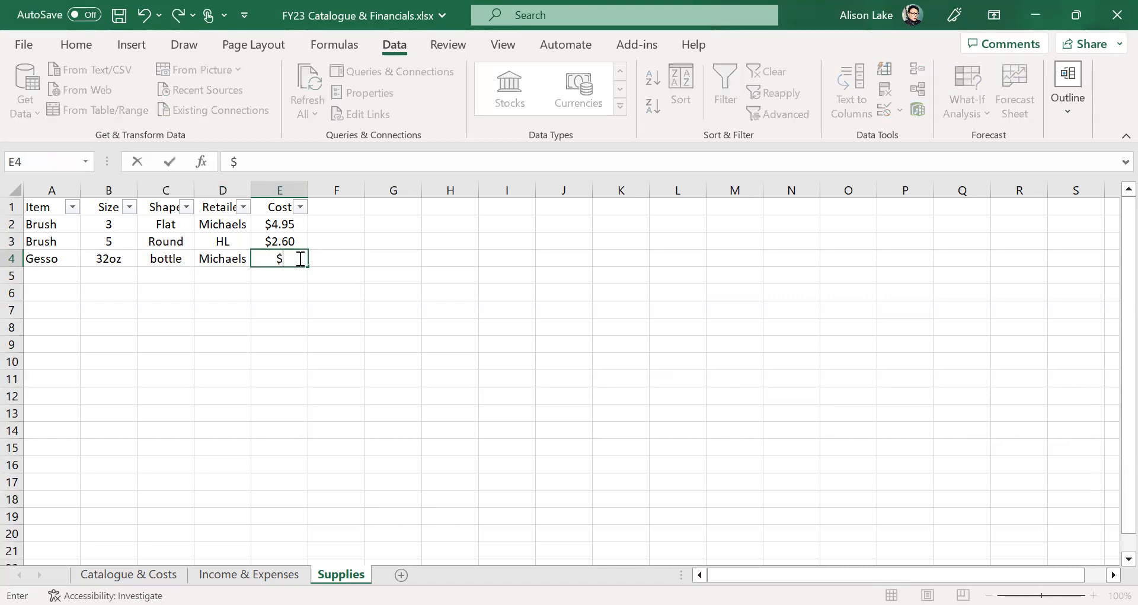
{"action": "type", "text": "16.95"}
{"action": "key", "text": "BackSpace"}
{"action": "type", "text": "5"}
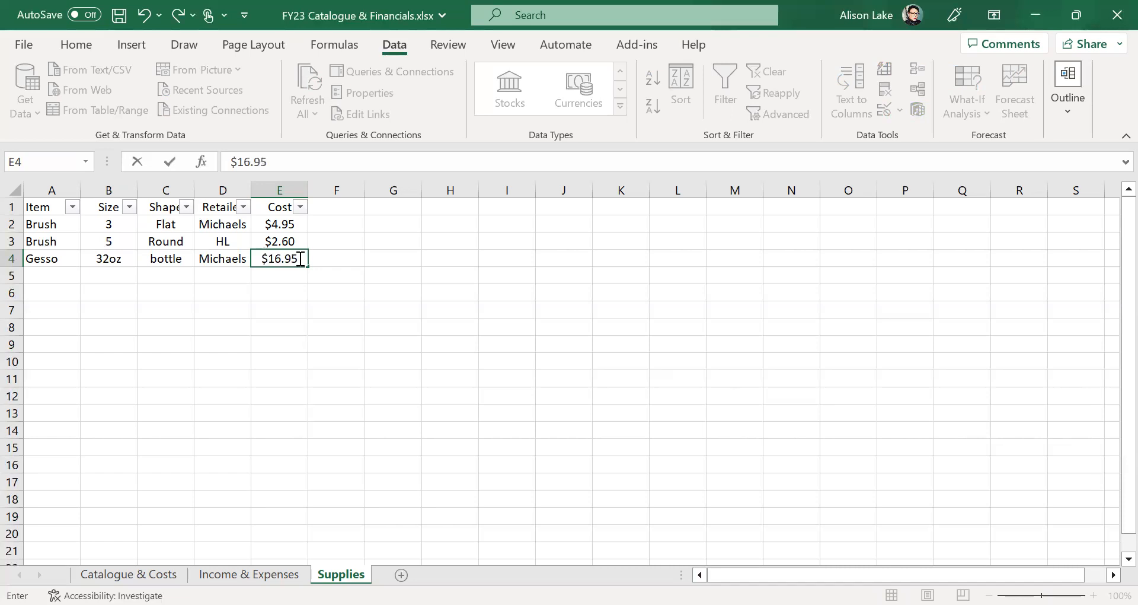
{"action": "left_click", "coordinate": [254, 393]}
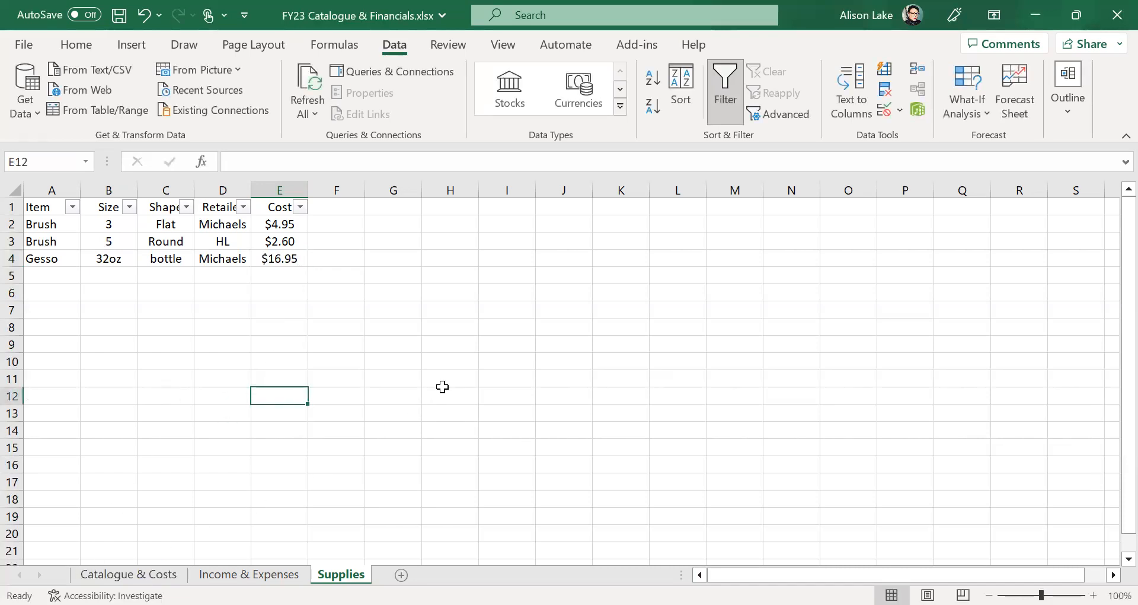
{"action": "left_click", "coordinate": [118, 16]}
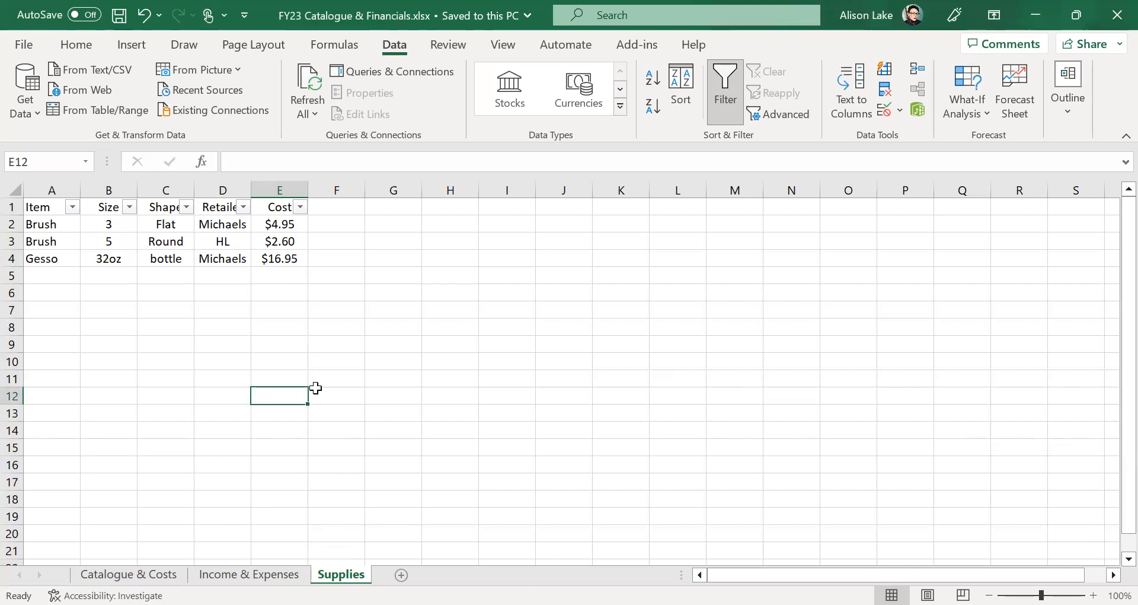
{"action": "left_click", "coordinate": [244, 207]}
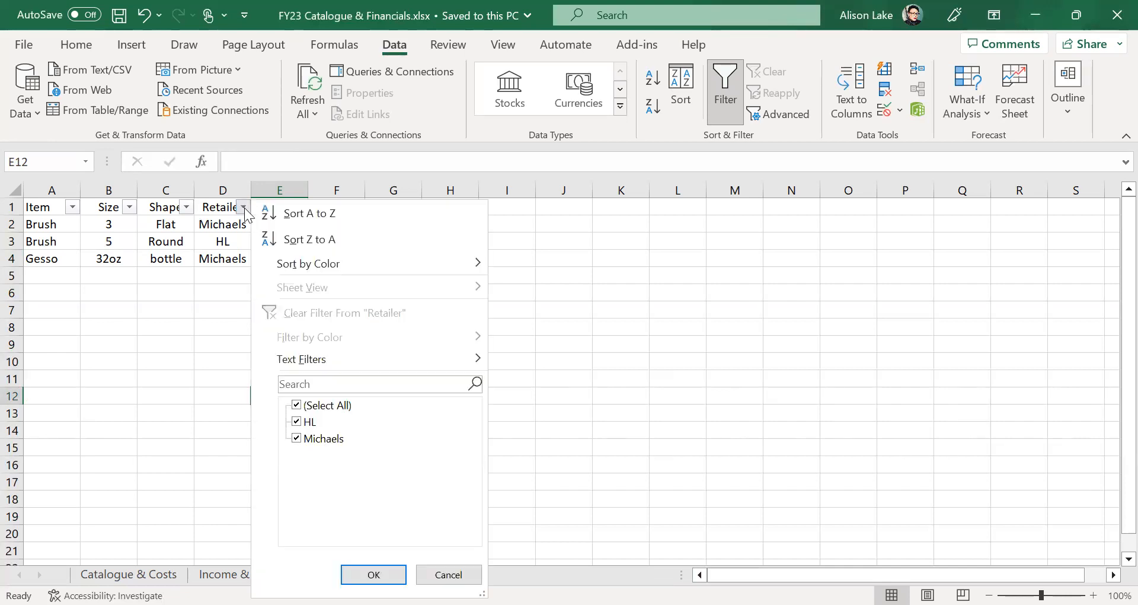
{"action": "left_click", "coordinate": [307, 404]}
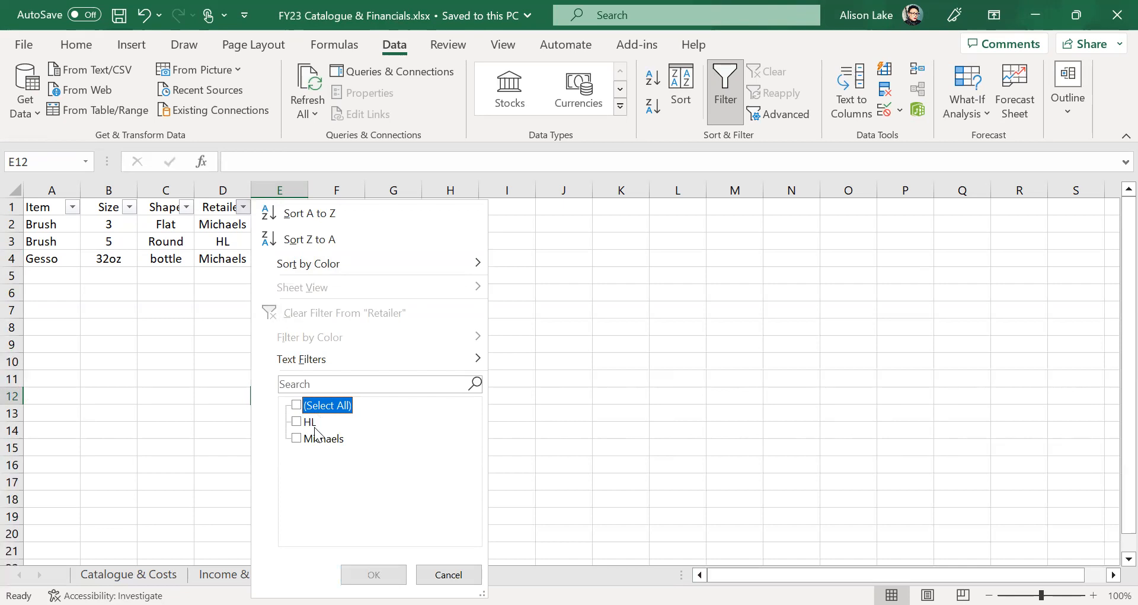
{"action": "left_click", "coordinate": [327, 442]}
{"action": "left_click", "coordinate": [373, 574]}
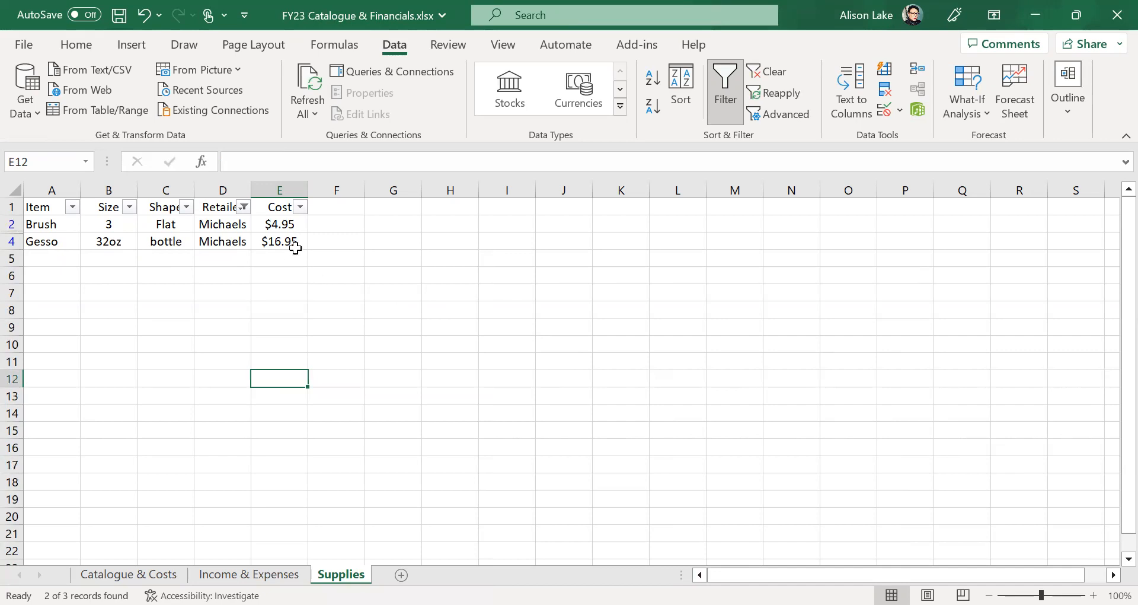
{"action": "left_click", "coordinate": [243, 207]}
{"action": "left_click", "coordinate": [308, 405]}
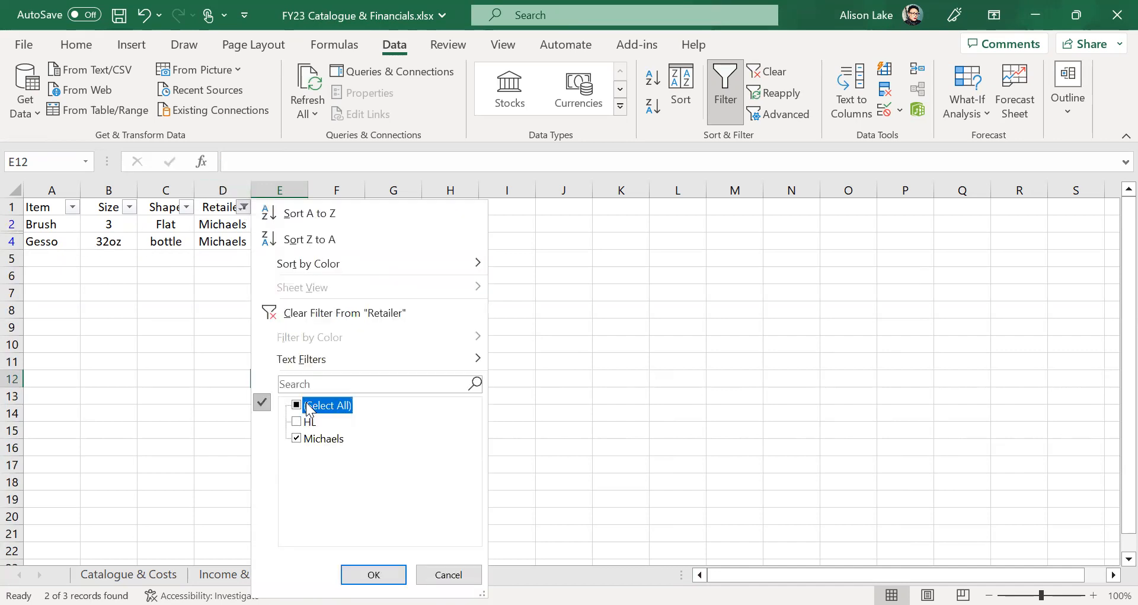
{"action": "left_click", "coordinate": [373, 574]}
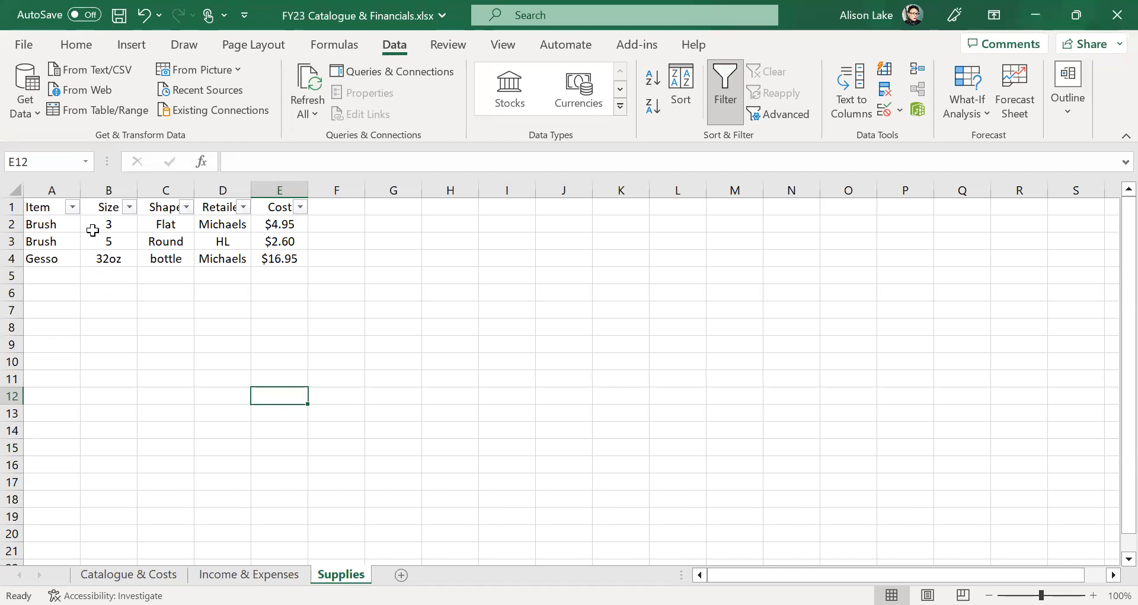
{"action": "left_click", "coordinate": [74, 208]}
{"action": "left_click", "coordinate": [145, 405]}
{"action": "left_click", "coordinate": [144, 421]}
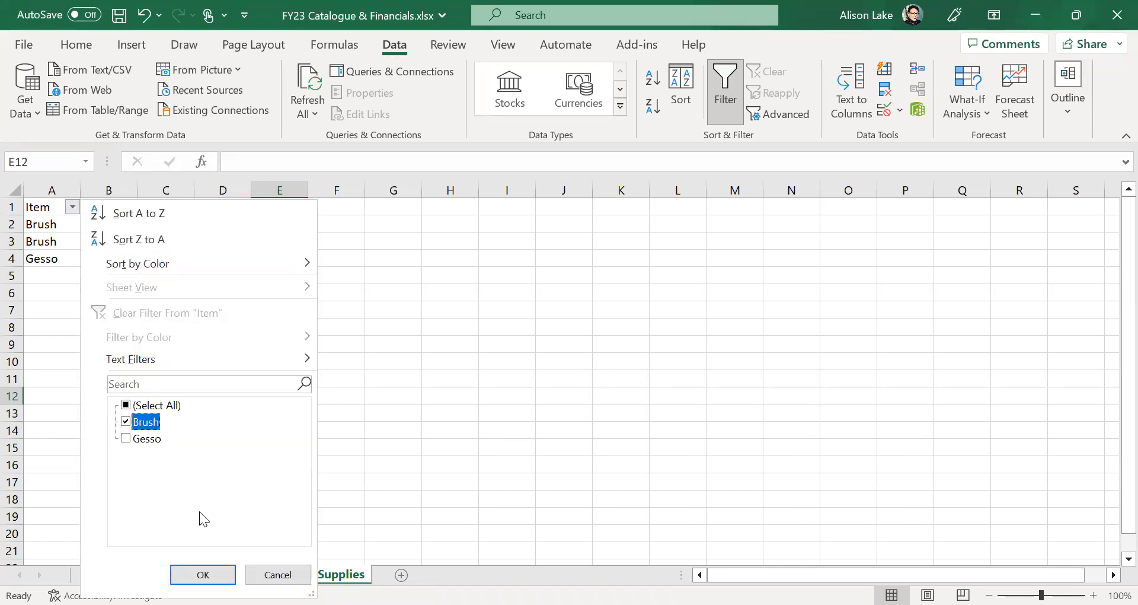
{"action": "left_click", "coordinate": [202, 575]}
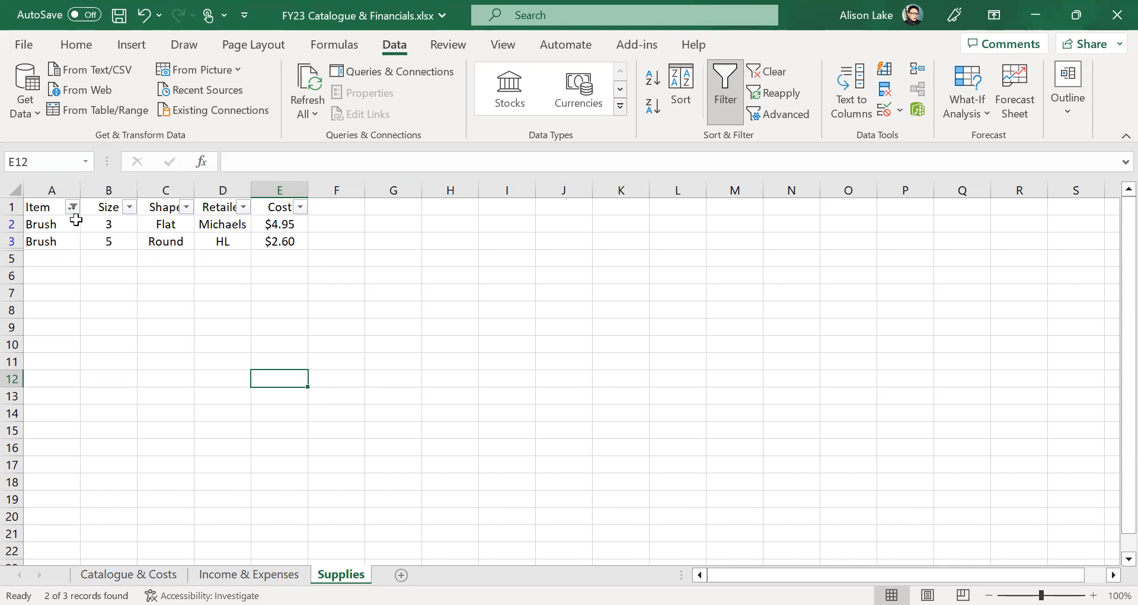
{"action": "left_click", "coordinate": [72, 207]}
{"action": "left_click", "coordinate": [125, 405]}
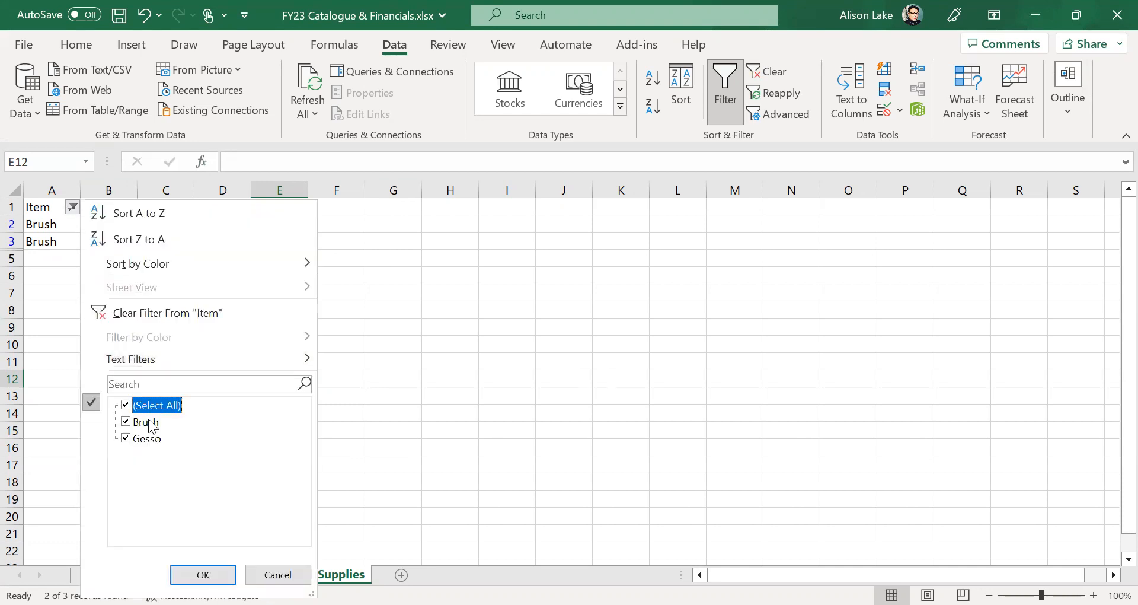
{"action": "key", "text": "Return"}
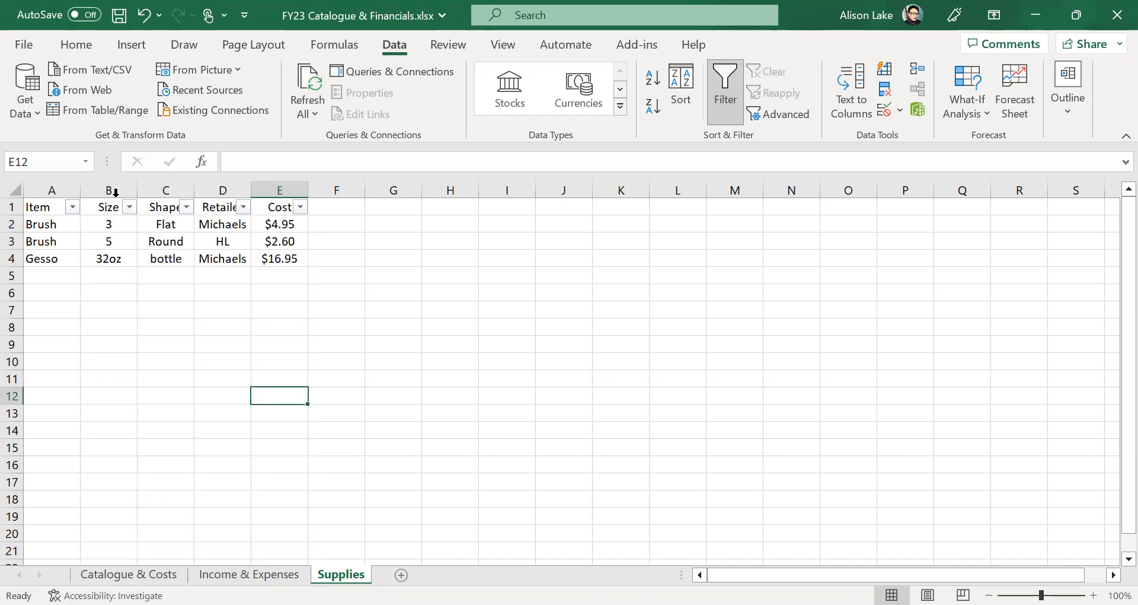
{"action": "left_click", "coordinate": [110, 189]}
- Insert a new column B before Size with the header Brand
{"action": "right_click", "coordinate": [112, 189]}
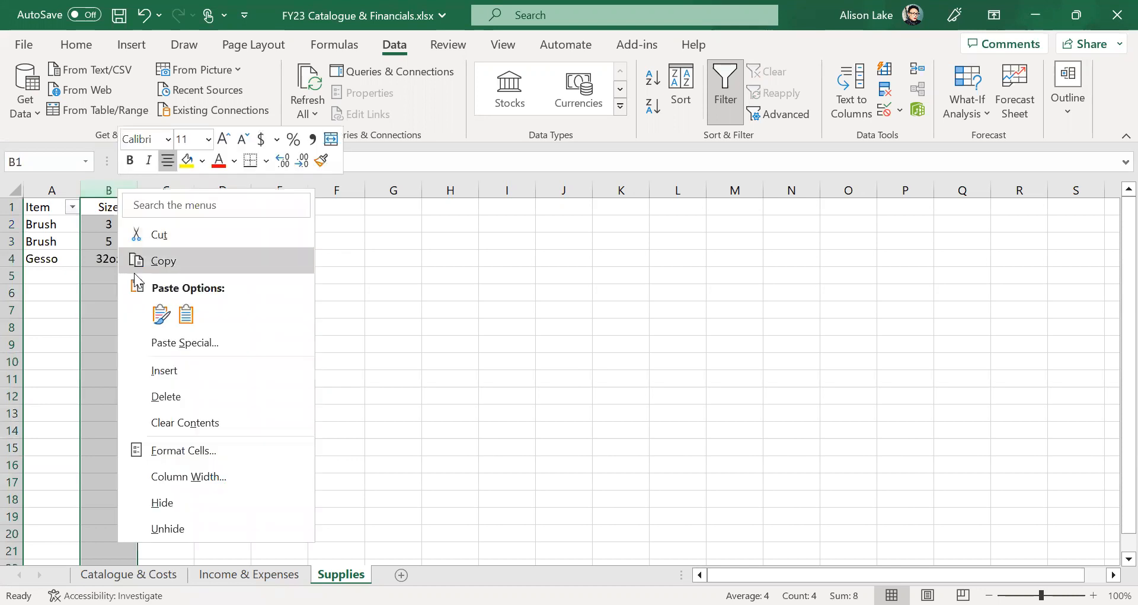
{"action": "left_click", "coordinate": [147, 371]}
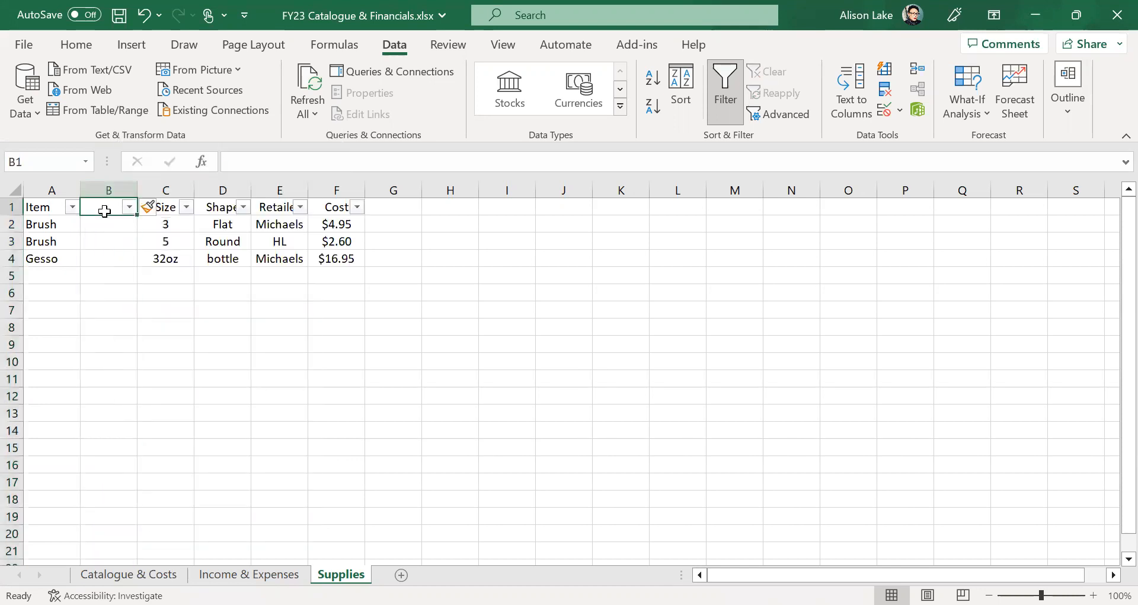
{"action": "type", "text": "Brand"}
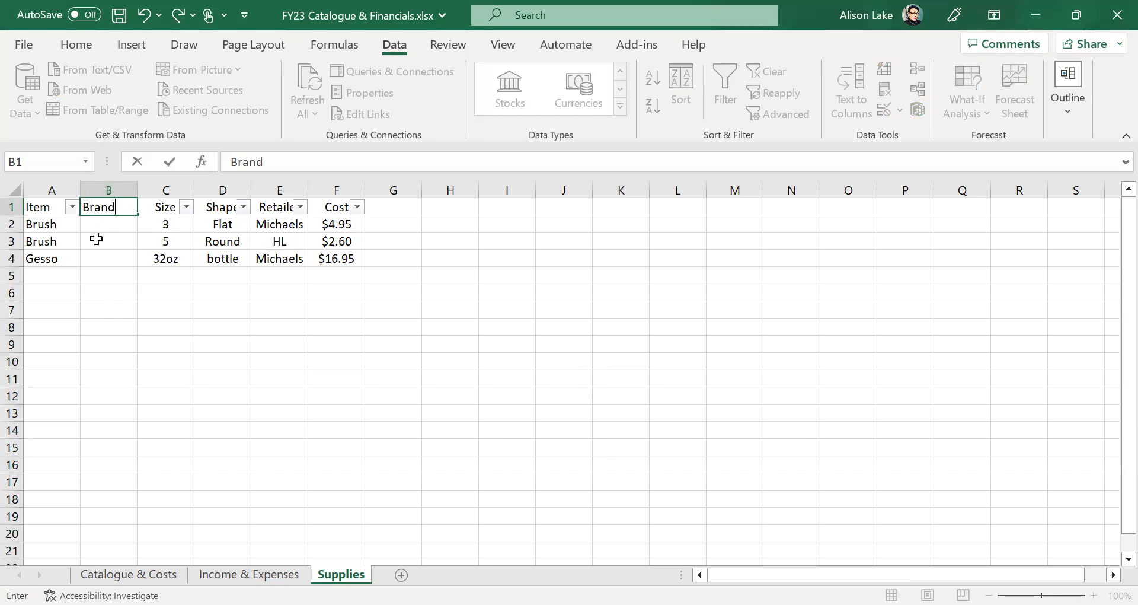
- Enter Liquitex as the Gesso brand and Zen for both brushes
{"action": "left_click", "coordinate": [109, 256]}
{"action": "type", "text": "Liquitex"}
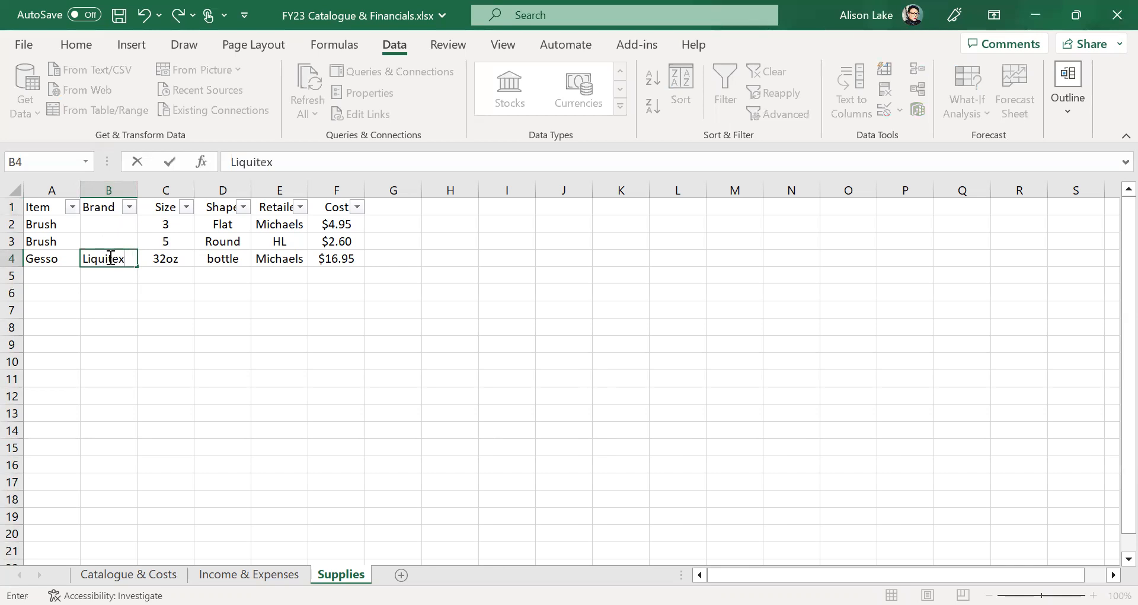
{"action": "left_click", "coordinate": [121, 241]}
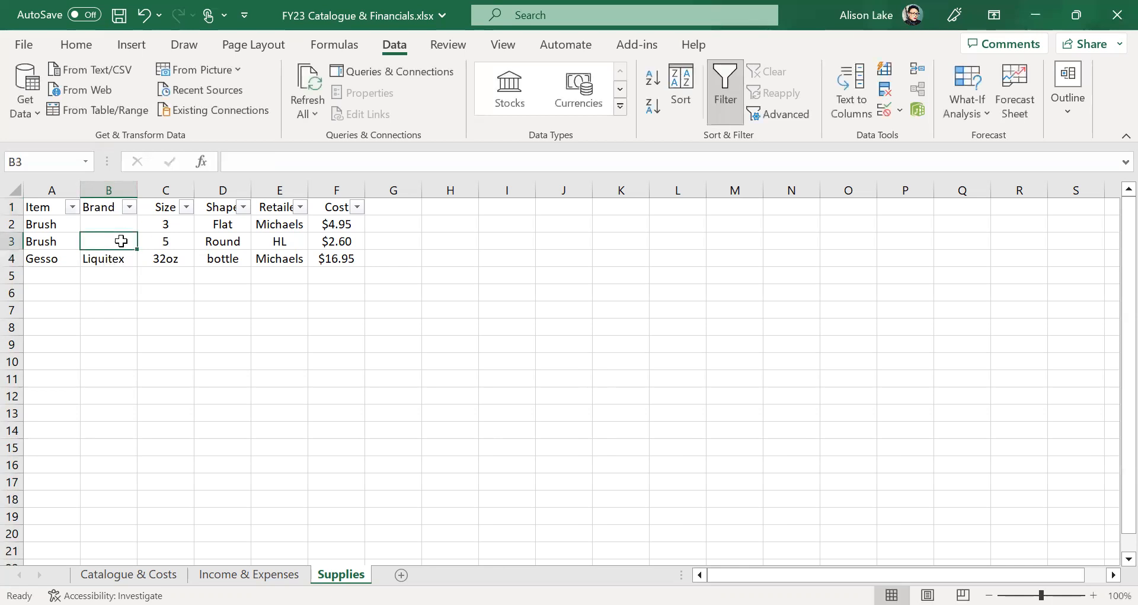
{"action": "type", "text": "Zen"}
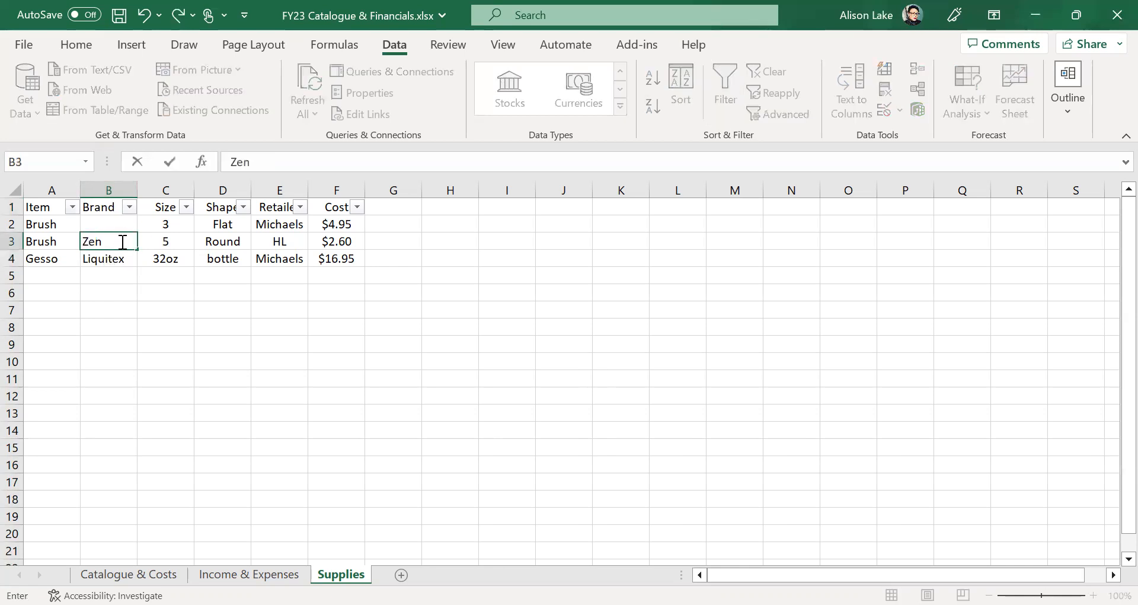
{"action": "left_click", "coordinate": [124, 220]}
{"action": "type", "text": "Zen"}
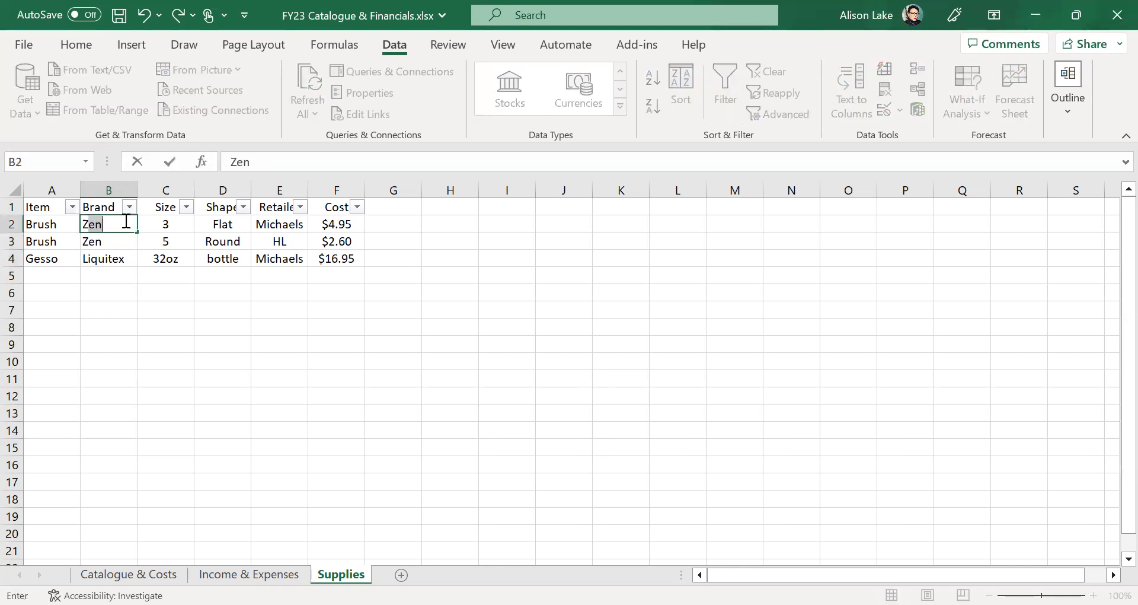
{"action": "left_click", "coordinate": [122, 358]}
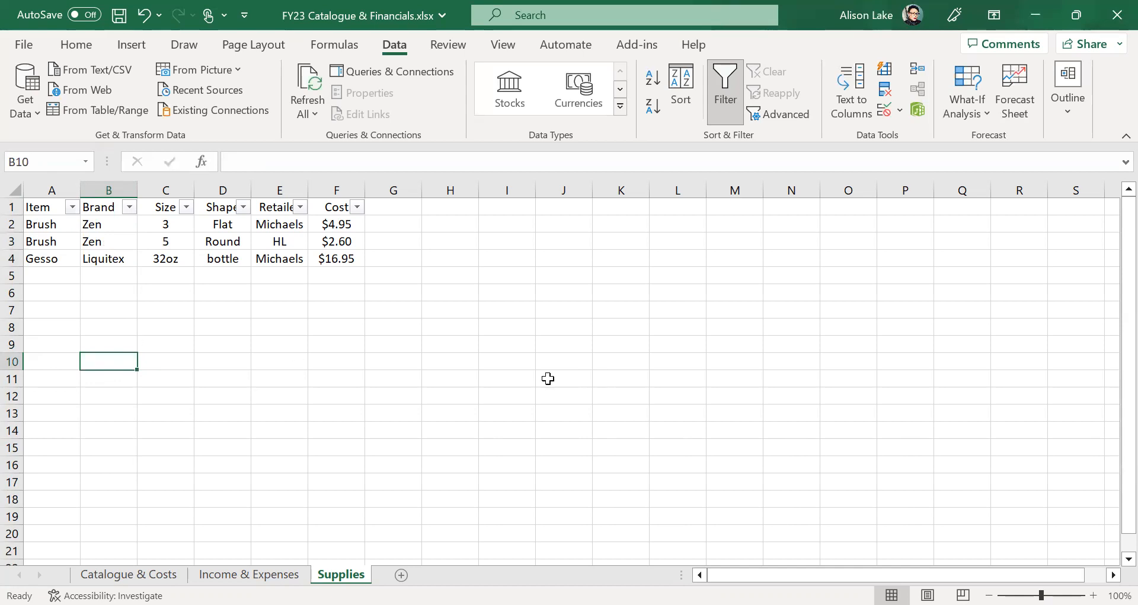
- Filter the Retailer column to show only rows bought at Michaels
{"action": "left_click", "coordinate": [301, 206]}
{"action": "left_click", "coordinate": [146, 406]}
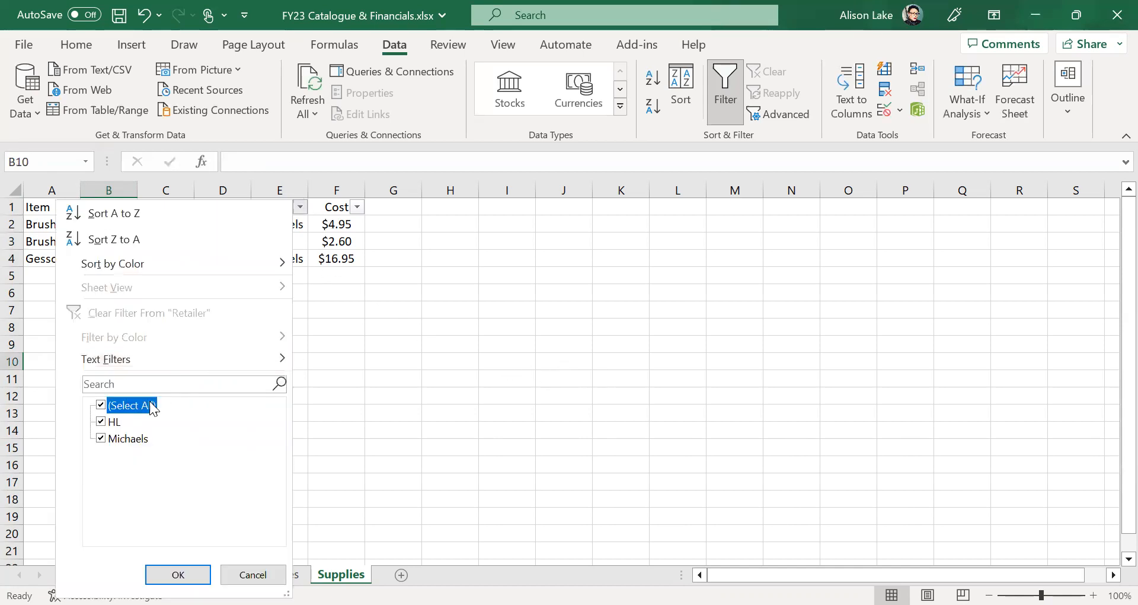
{"action": "left_click", "coordinate": [140, 439]}
{"action": "left_click", "coordinate": [182, 572]}
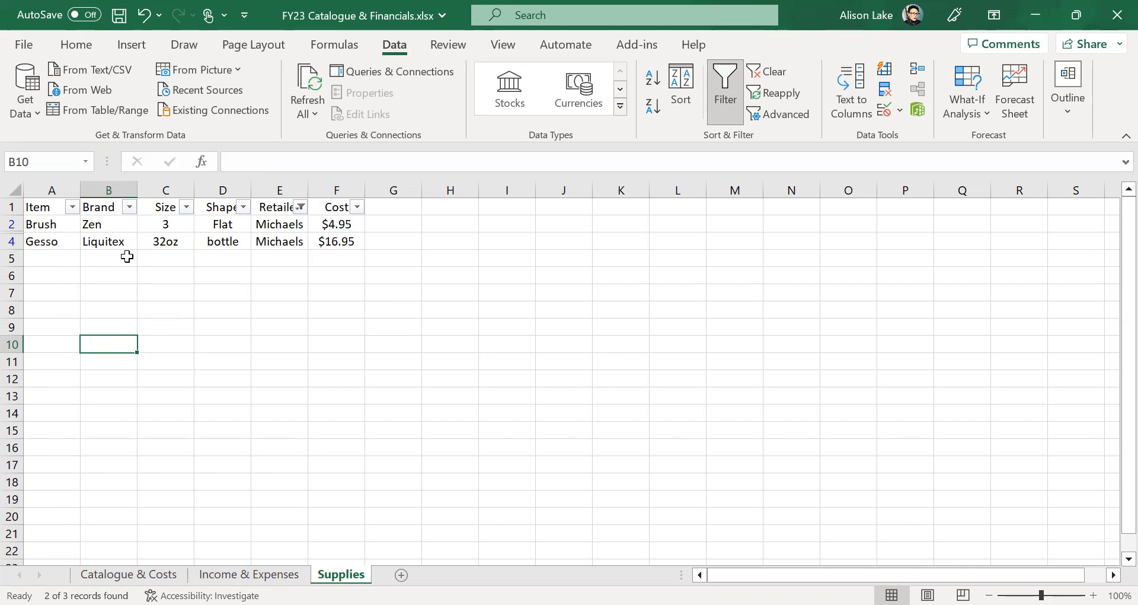
- Reselect all retailers so every Supplies row shows, and save the workbook
{"action": "left_click", "coordinate": [302, 208]}
{"action": "left_click", "coordinate": [151, 405]}
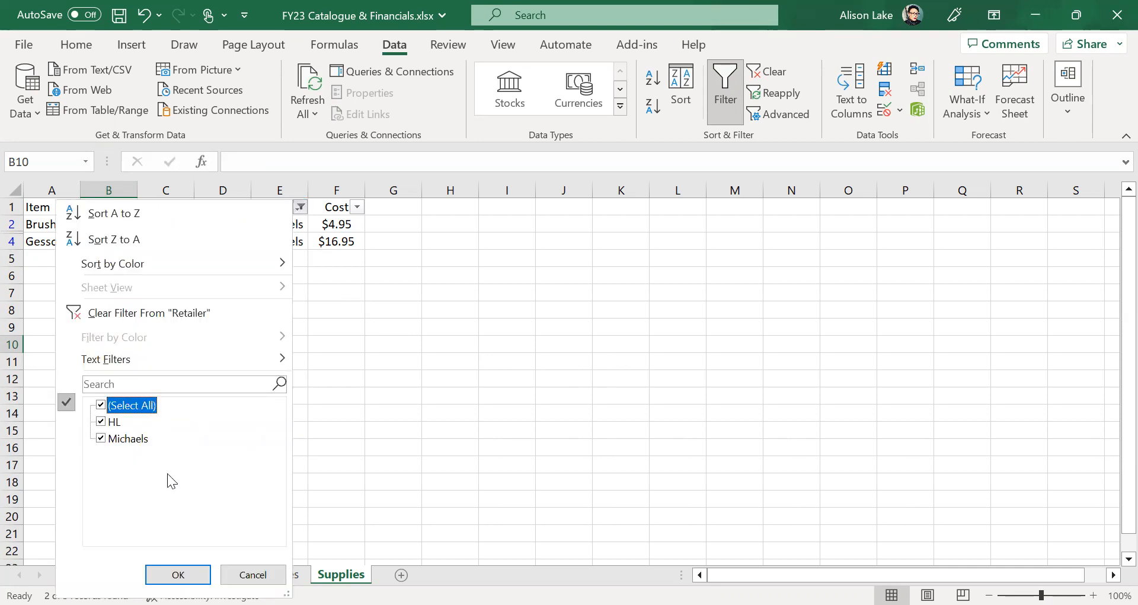
{"action": "left_click", "coordinate": [178, 574]}
{"action": "left_click", "coordinate": [393, 412]}
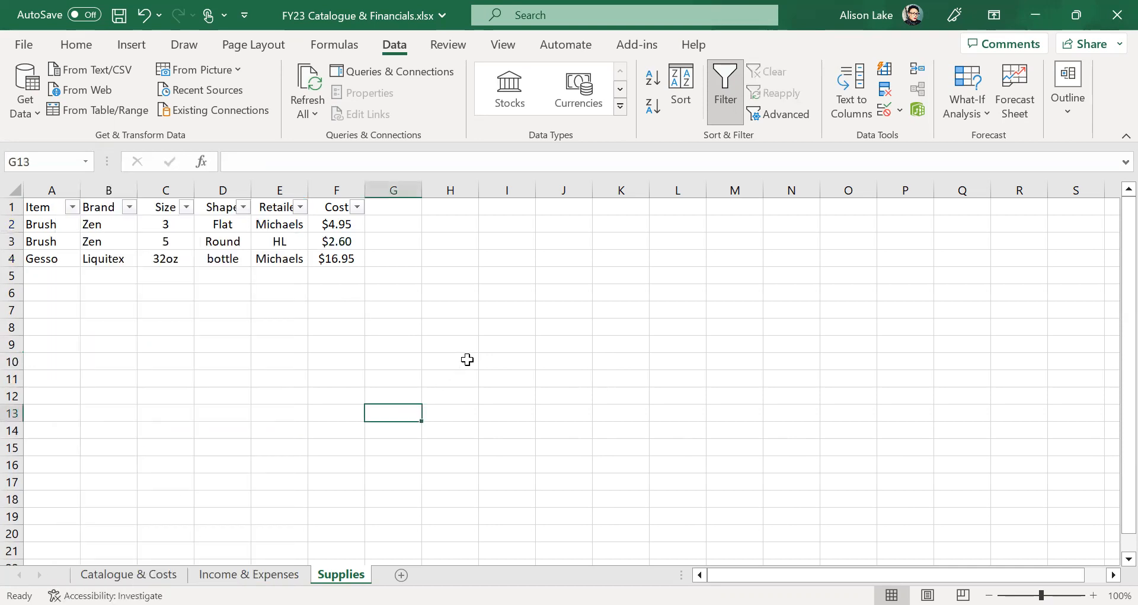
{"action": "left_click", "coordinate": [119, 23]}
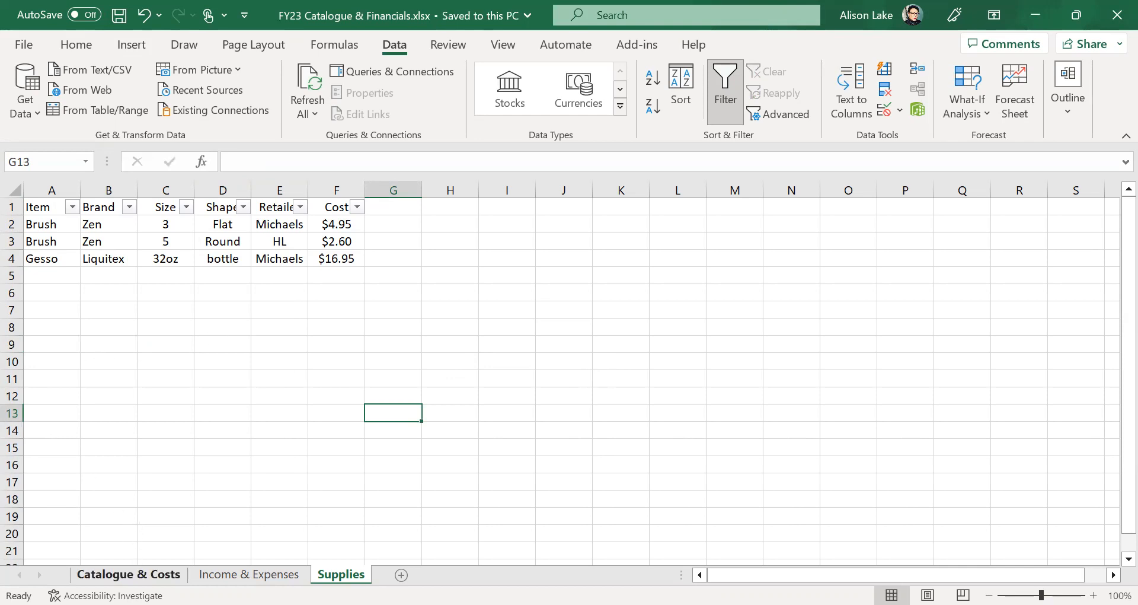
- Open the Income & Expenses sheet showing the July and August 2022 tables
{"action": "left_click", "coordinate": [249, 574]}
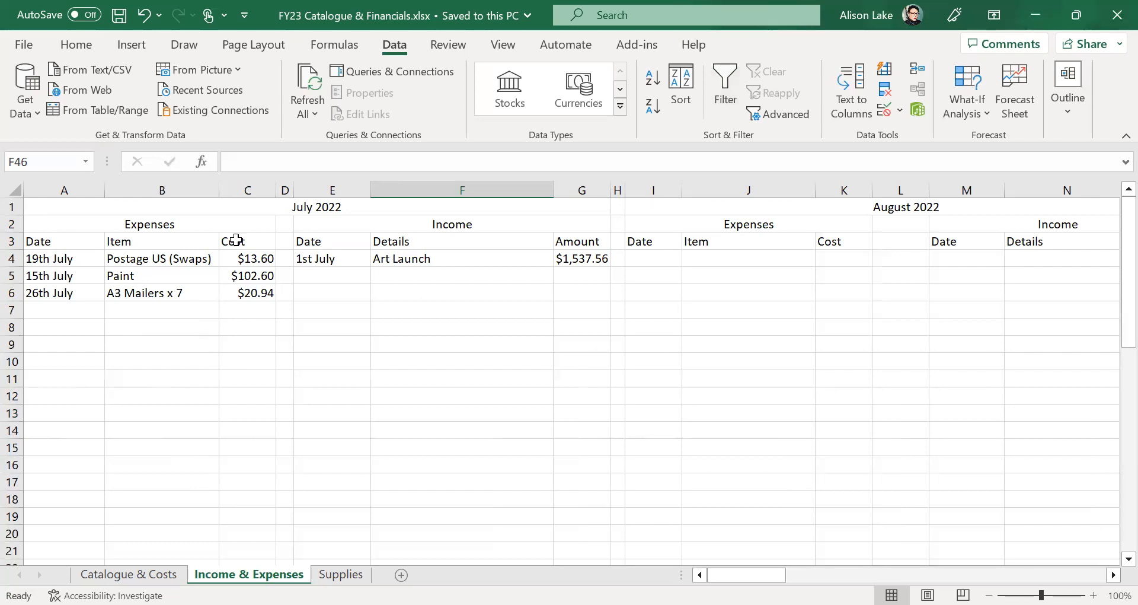
{"action": "left_click", "coordinate": [250, 205]}
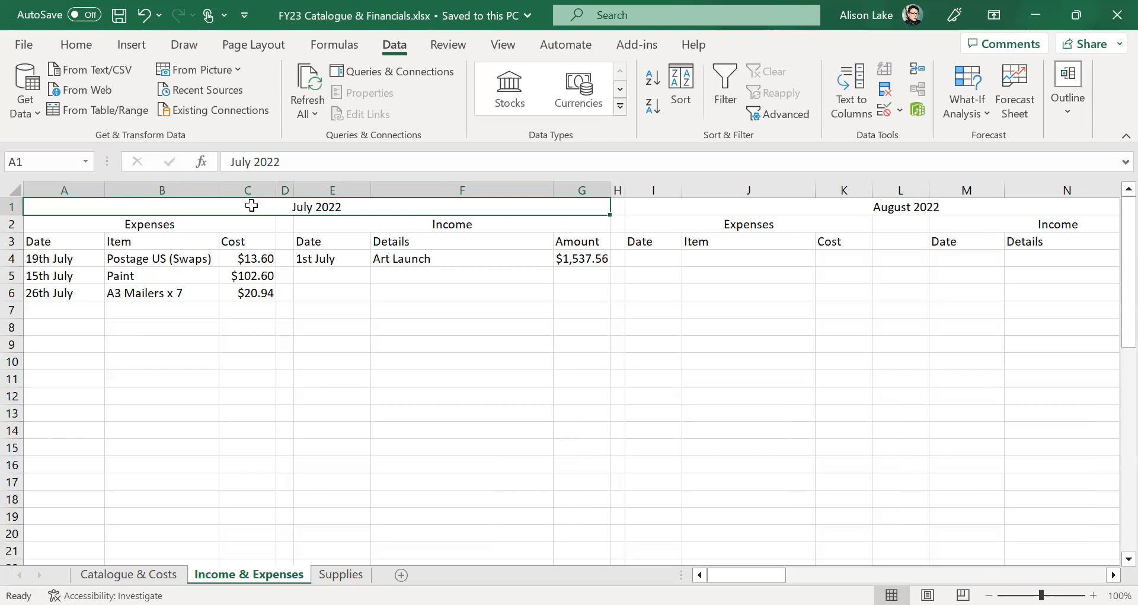
{"action": "type", "text": "Jan"}
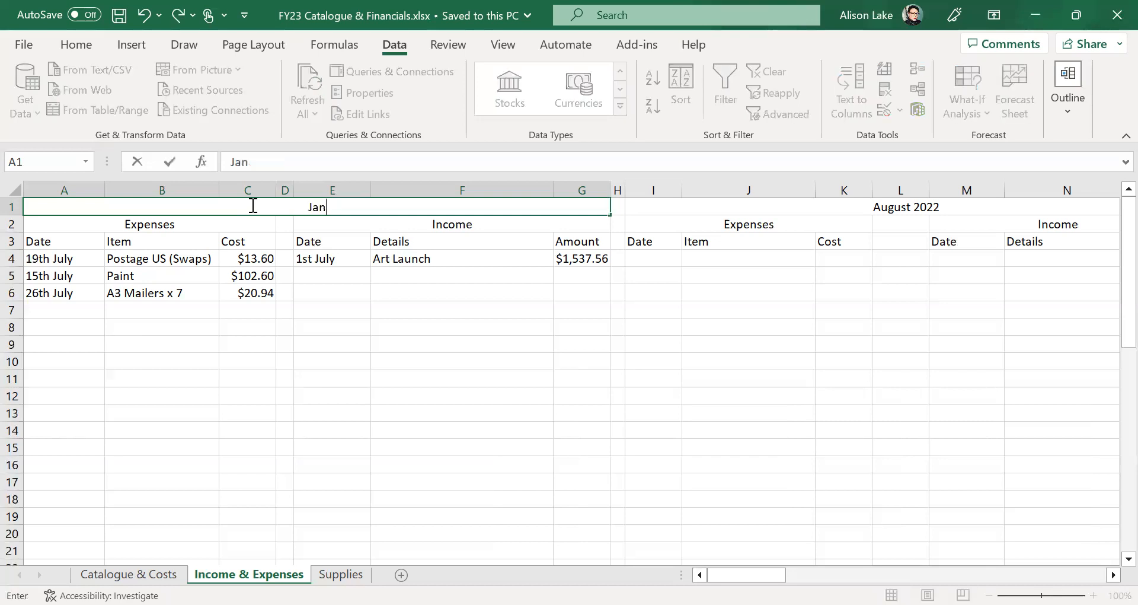
{"action": "type", "text": "uary 2023"}
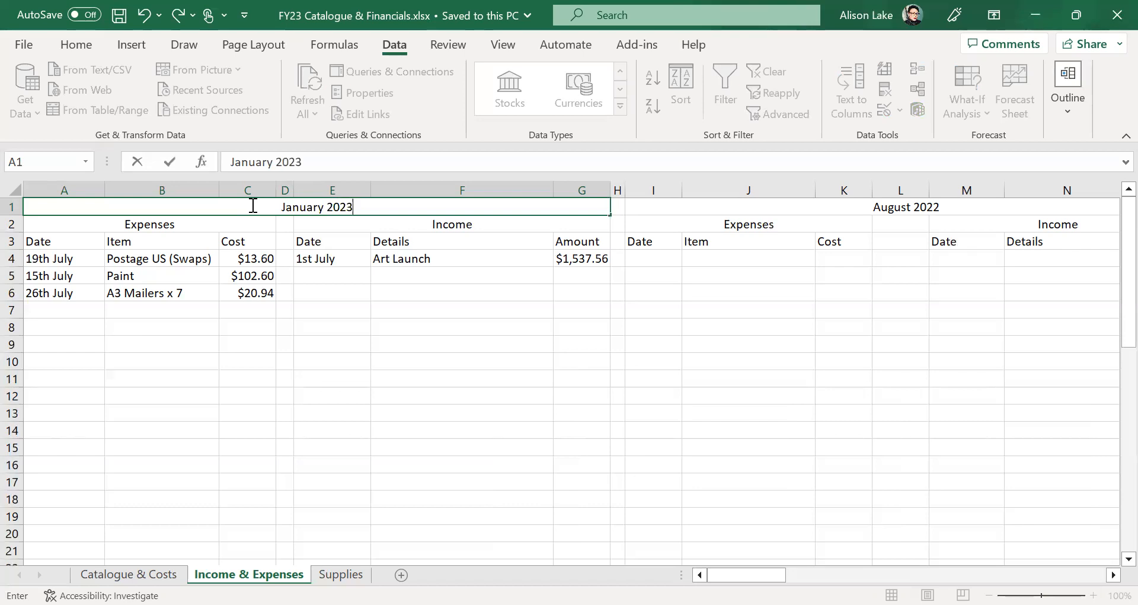
{"action": "left_click_drag", "start_coordinate": [381, 208], "coordinate": [274, 213]}
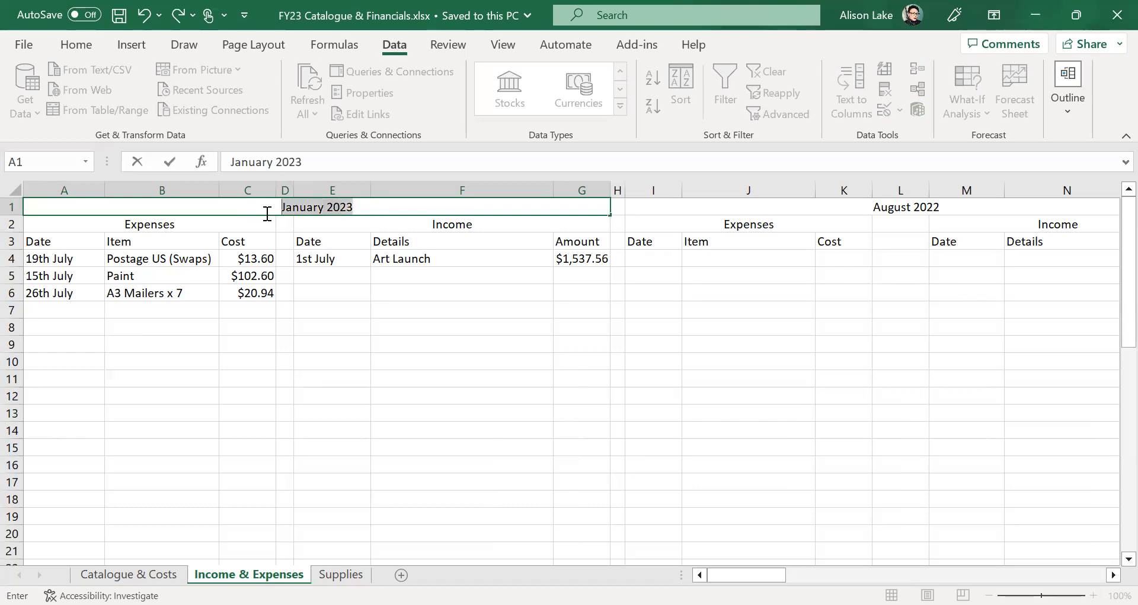
{"action": "type", "text": "July 2023"}
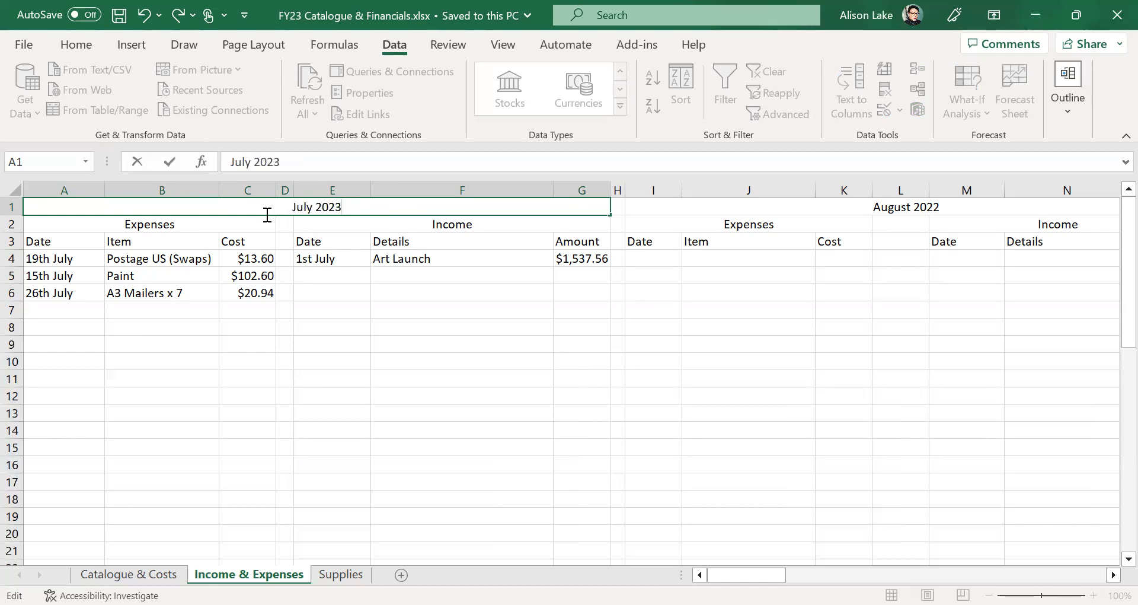
{"action": "key", "text": "BackSpace"}
{"action": "type", "text": "2"}
{"action": "left_click", "coordinate": [380, 381]}
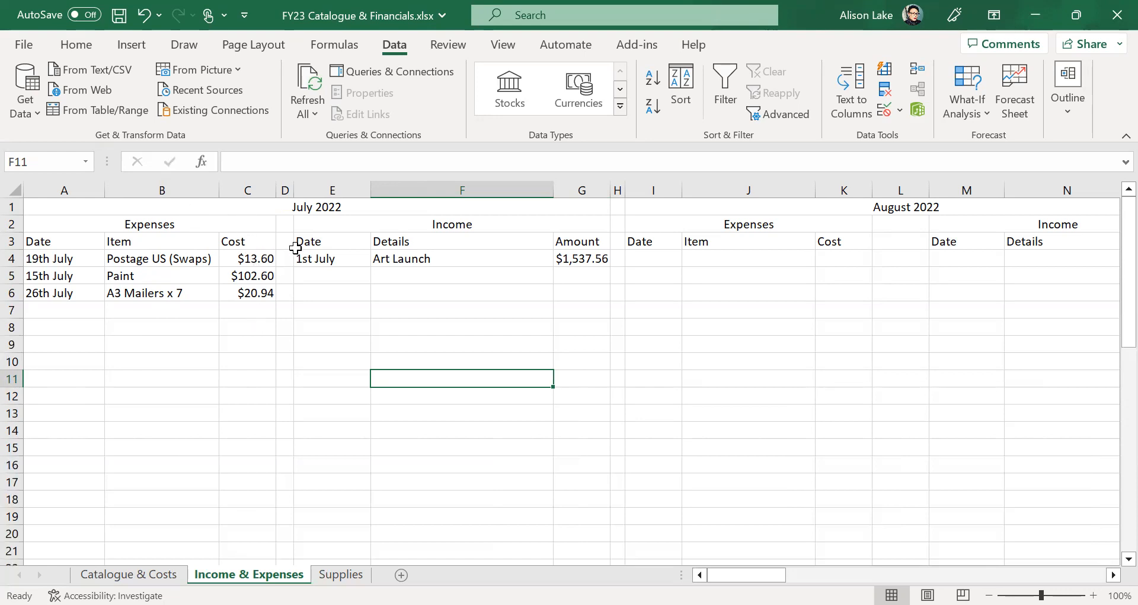
{"action": "left_click", "coordinate": [584, 264]}
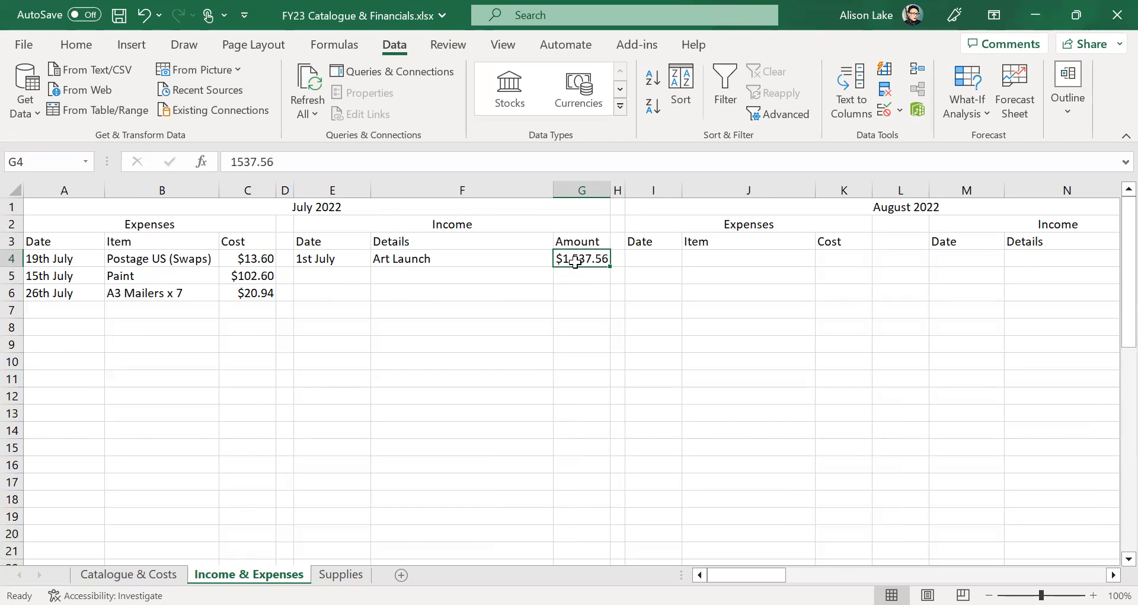
{"action": "left_click", "coordinate": [129, 574]}
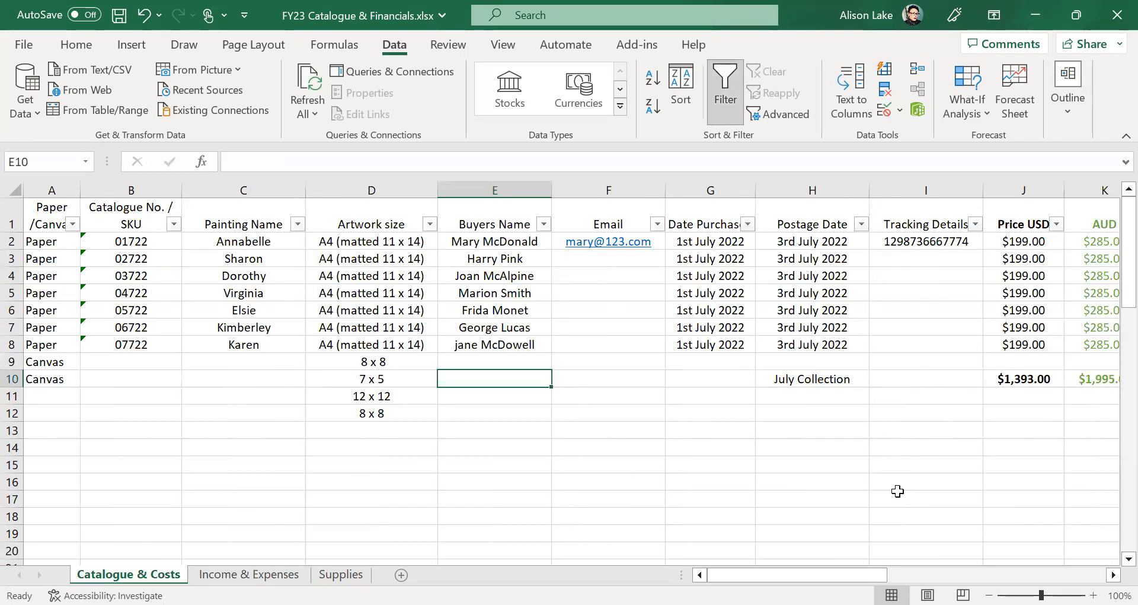
{"action": "left_click_drag", "start_coordinate": [737, 574], "coordinate": [845, 574]}
{"action": "left_click", "coordinate": [256, 573]}
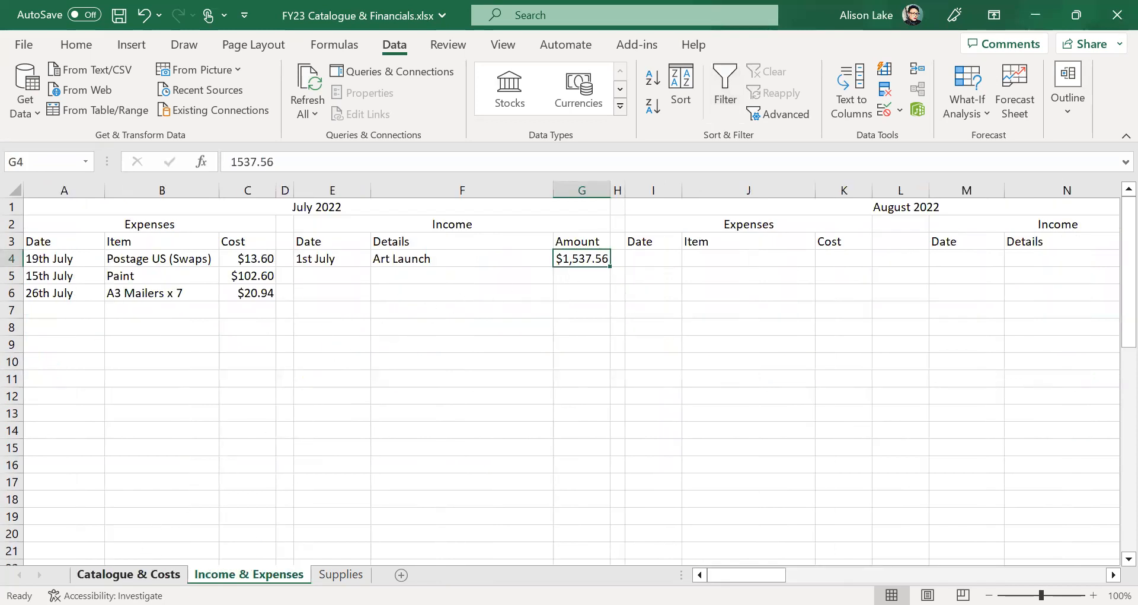
{"action": "left_click", "coordinate": [128, 573]}
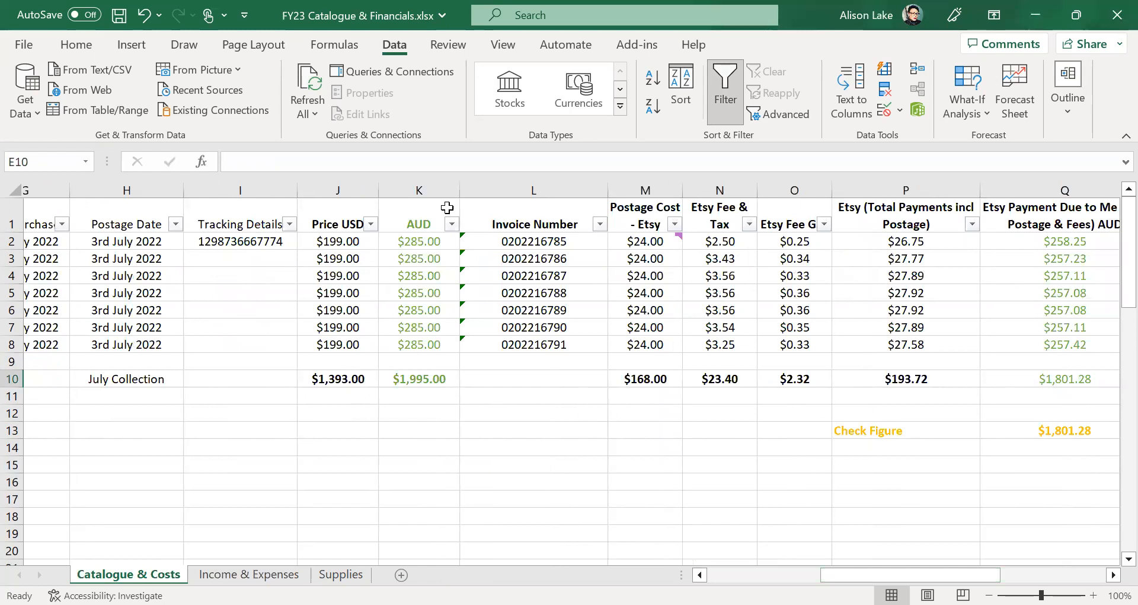
{"action": "left_click", "coordinate": [422, 384]}
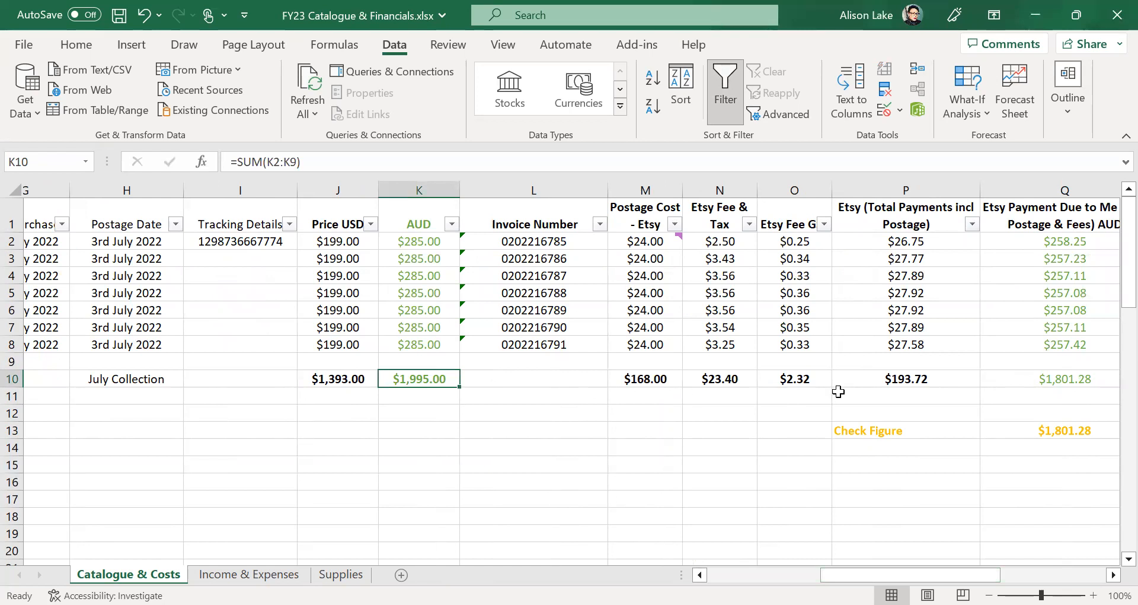
{"action": "left_click", "coordinate": [1017, 376]}
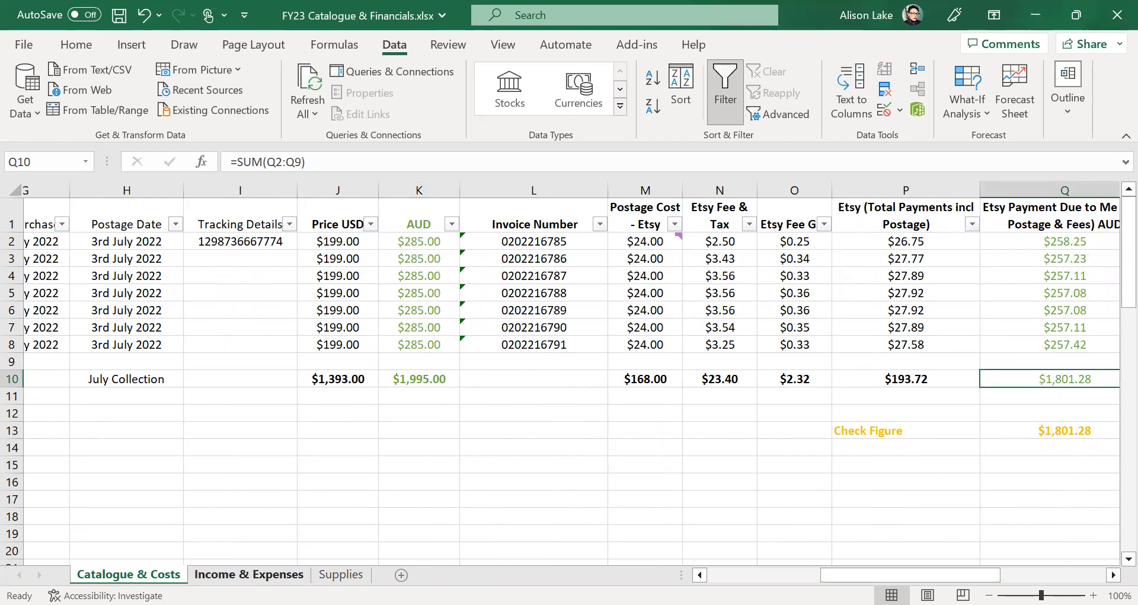
{"action": "left_click", "coordinate": [249, 574]}
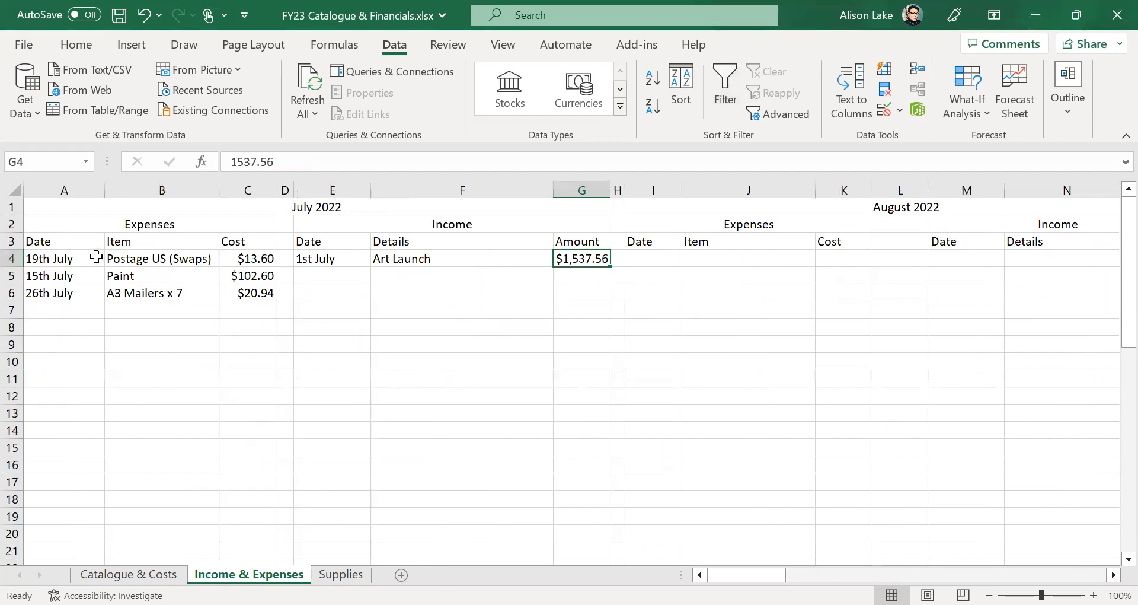
{"action": "left_click", "coordinate": [130, 260]}
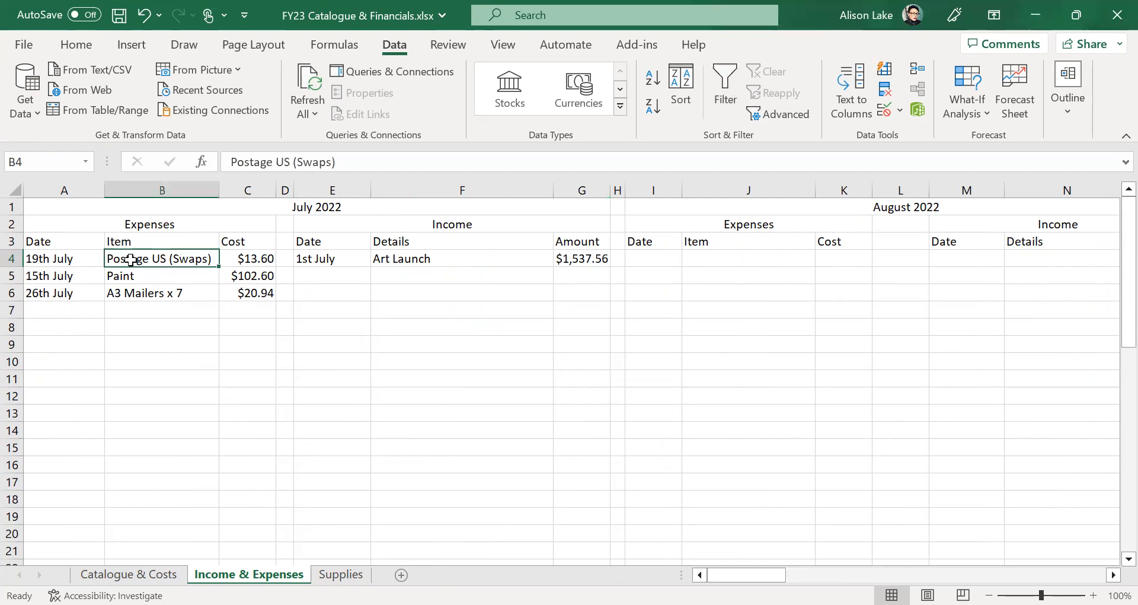
{"action": "left_click", "coordinate": [246, 262]}
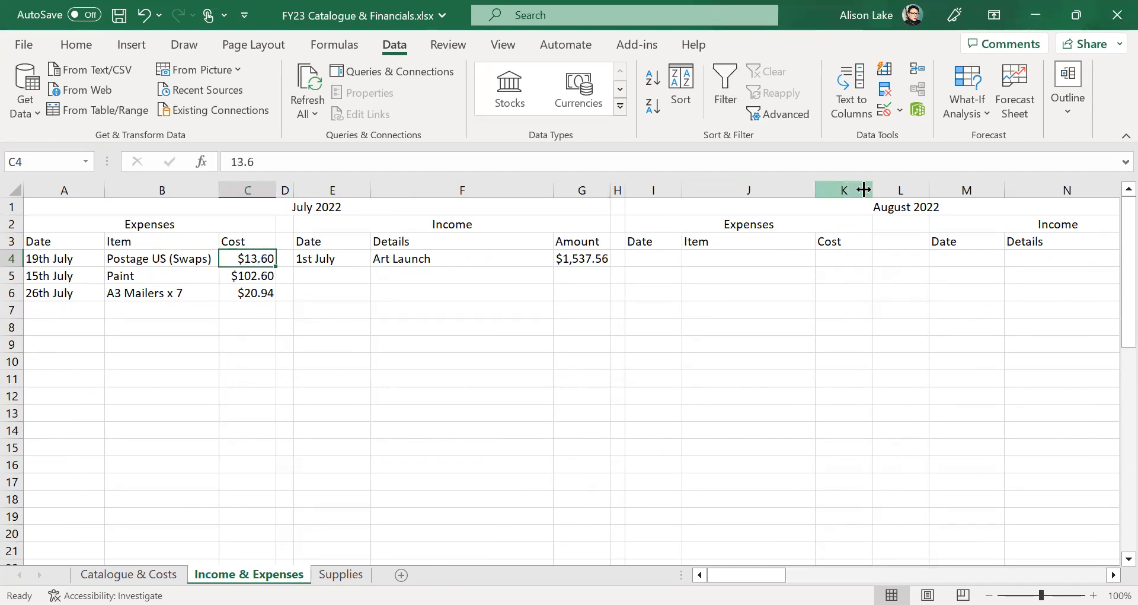
{"action": "left_click", "coordinate": [145, 278]}
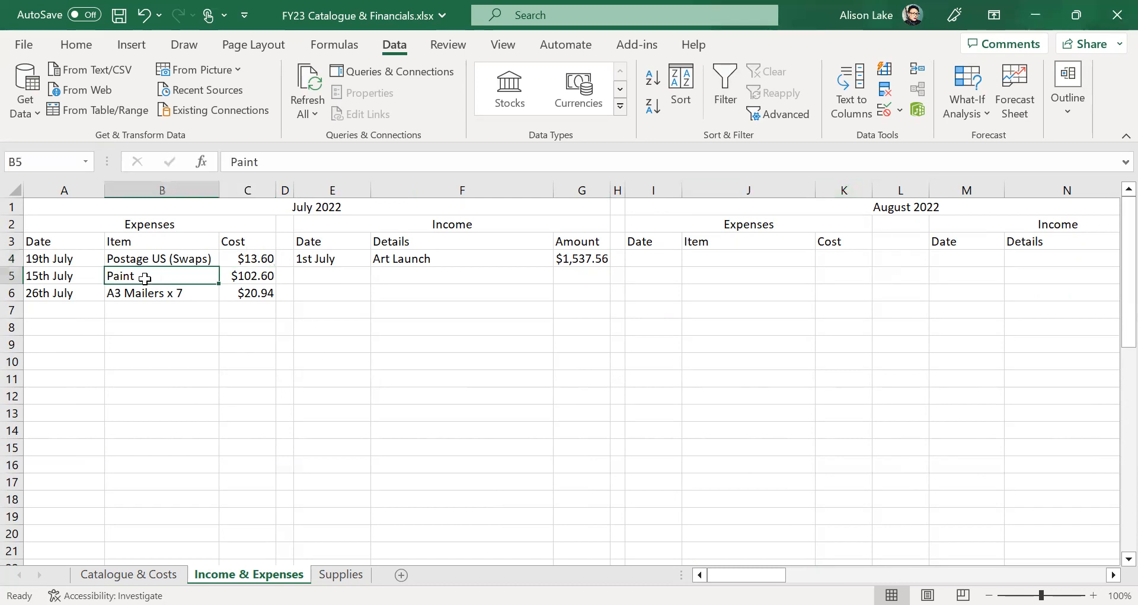
{"action": "left_click", "coordinate": [249, 277]}
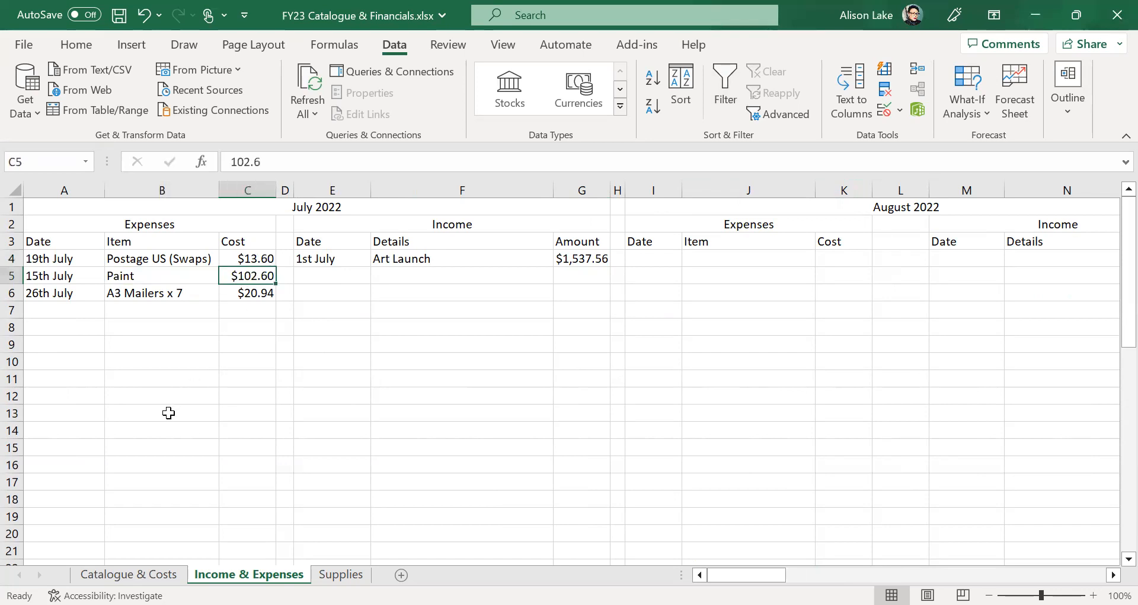
{"action": "left_click", "coordinate": [147, 296]}
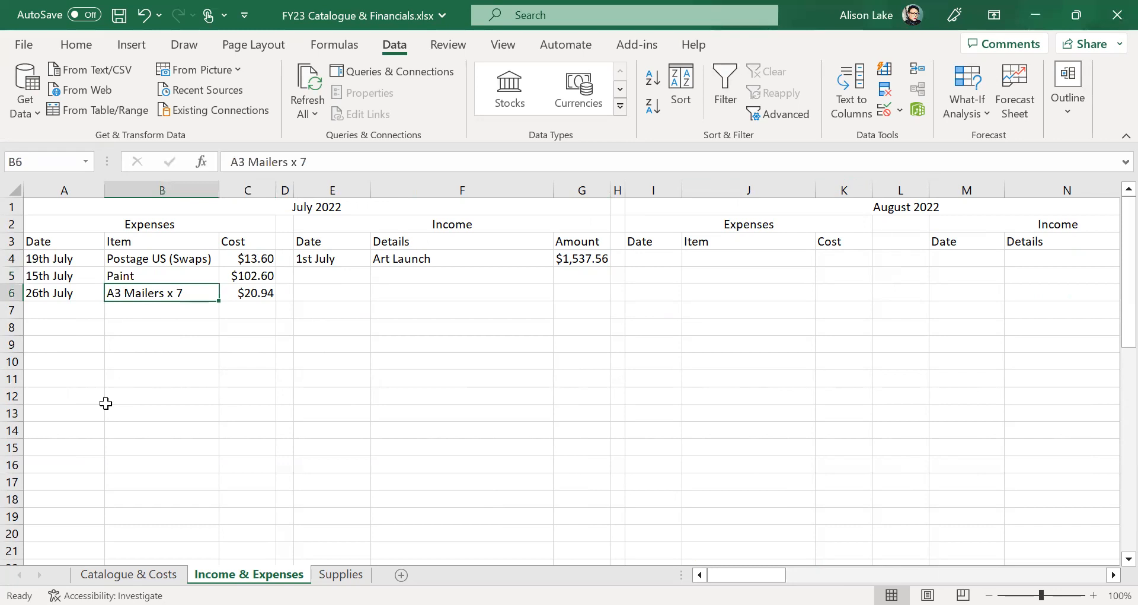
{"action": "left_click", "coordinate": [248, 294]}
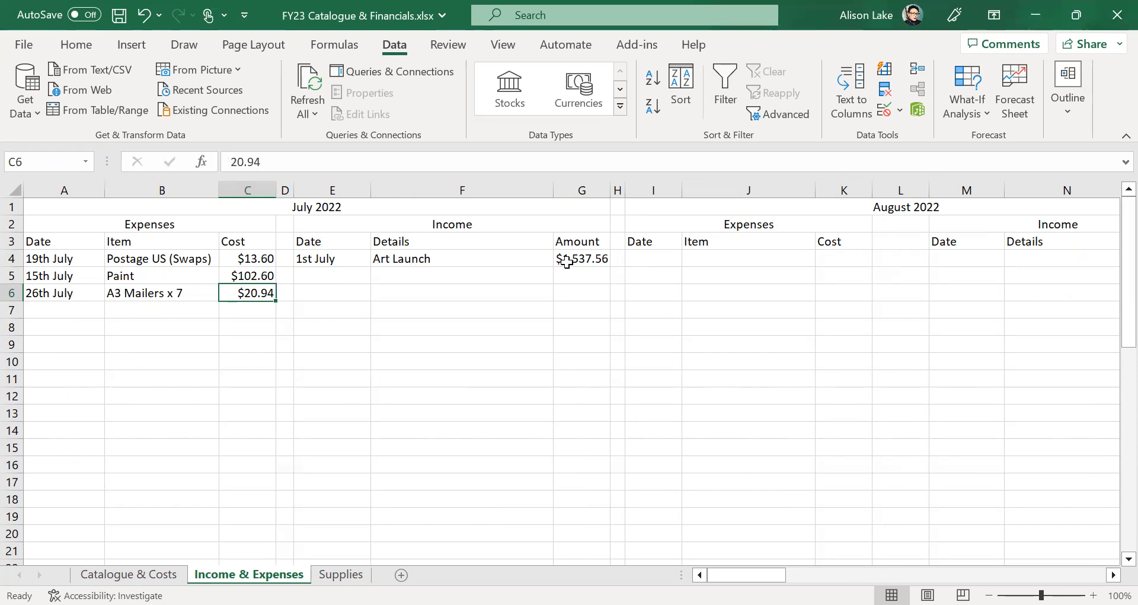
{"action": "left_click", "coordinate": [589, 258]}
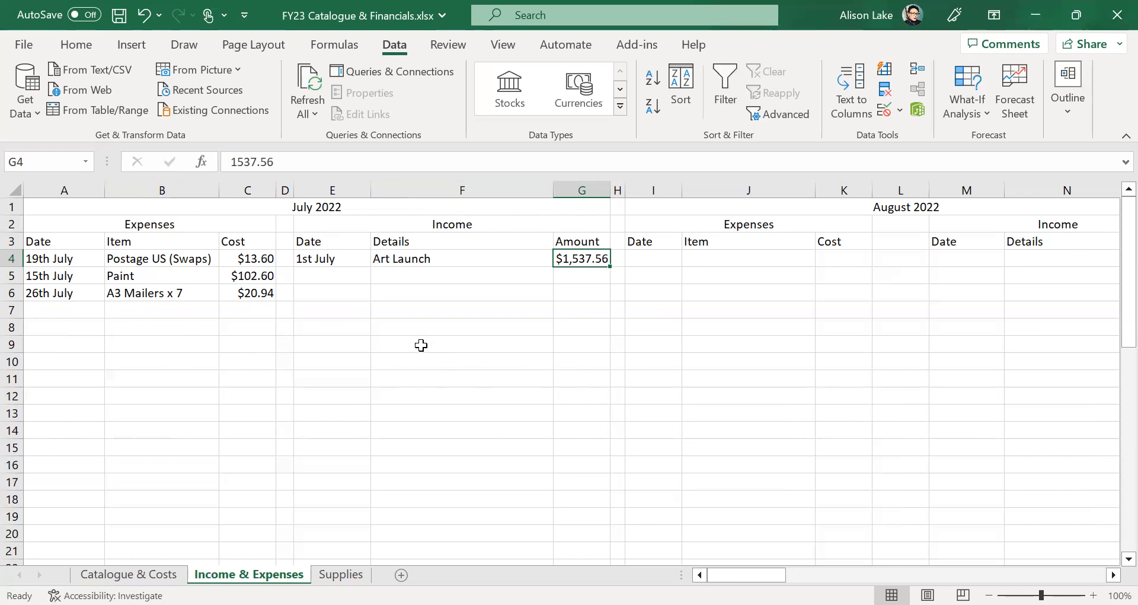
{"action": "scroll", "coordinate": [419, 343], "scroll_direction": "down", "scroll_amount": 3}
{"action": "scroll", "coordinate": [420, 343], "scroll_direction": "up", "scroll_amount": 2}
{"action": "scroll", "coordinate": [421, 345], "scroll_direction": "down", "scroll_amount": 4}
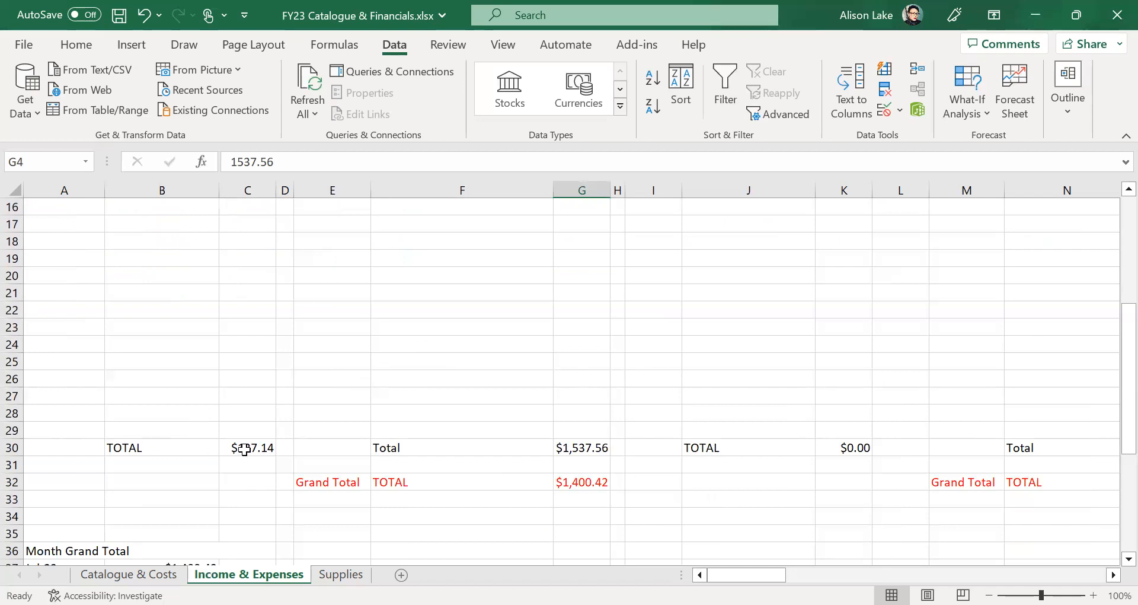
{"action": "left_click", "coordinate": [240, 451]}
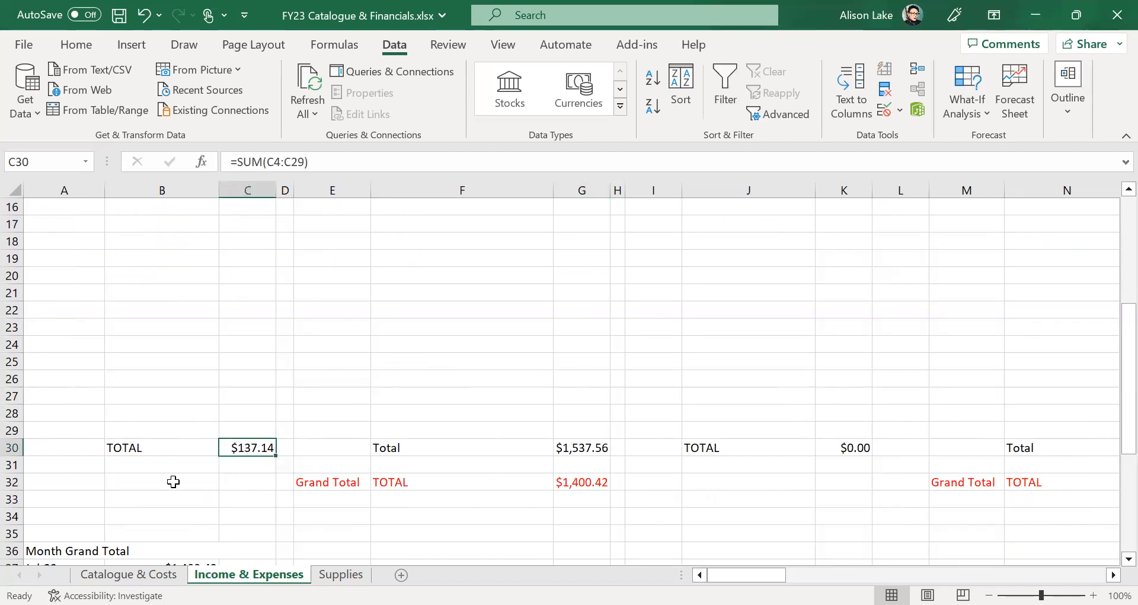
{"action": "left_click", "coordinate": [595, 451]}
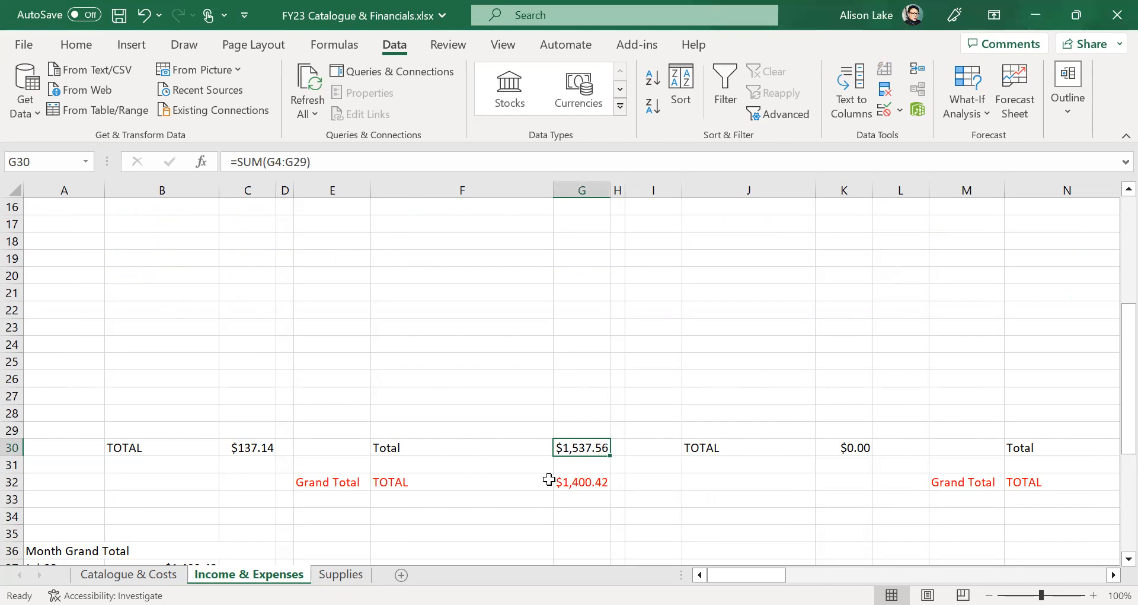
{"action": "left_click", "coordinate": [578, 485]}
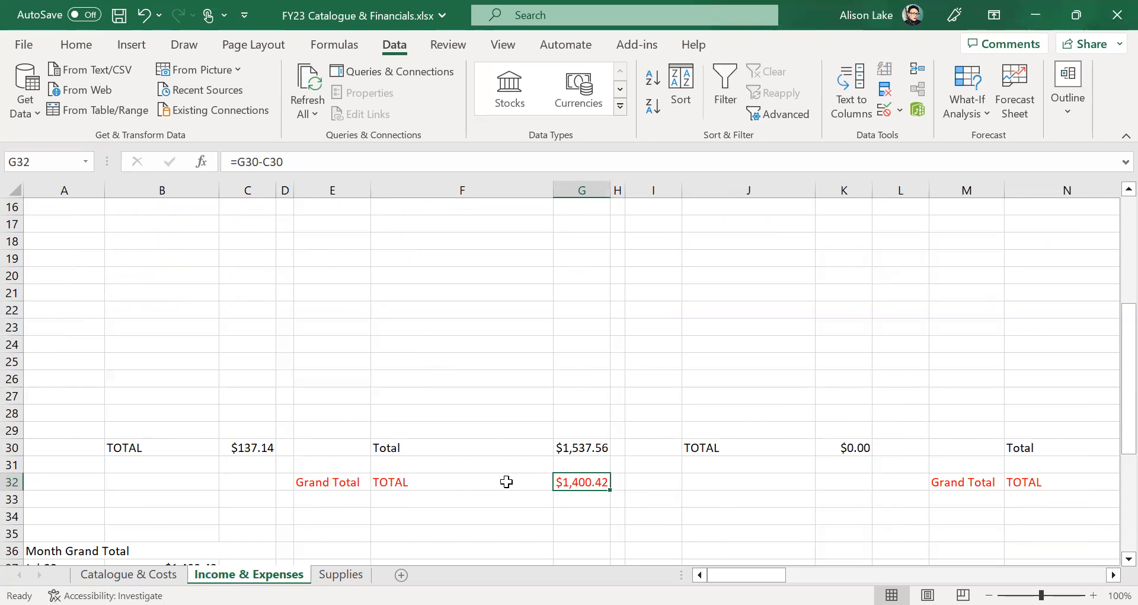
{"action": "scroll", "coordinate": [664, 466], "scroll_direction": "down", "scroll_amount": 2}
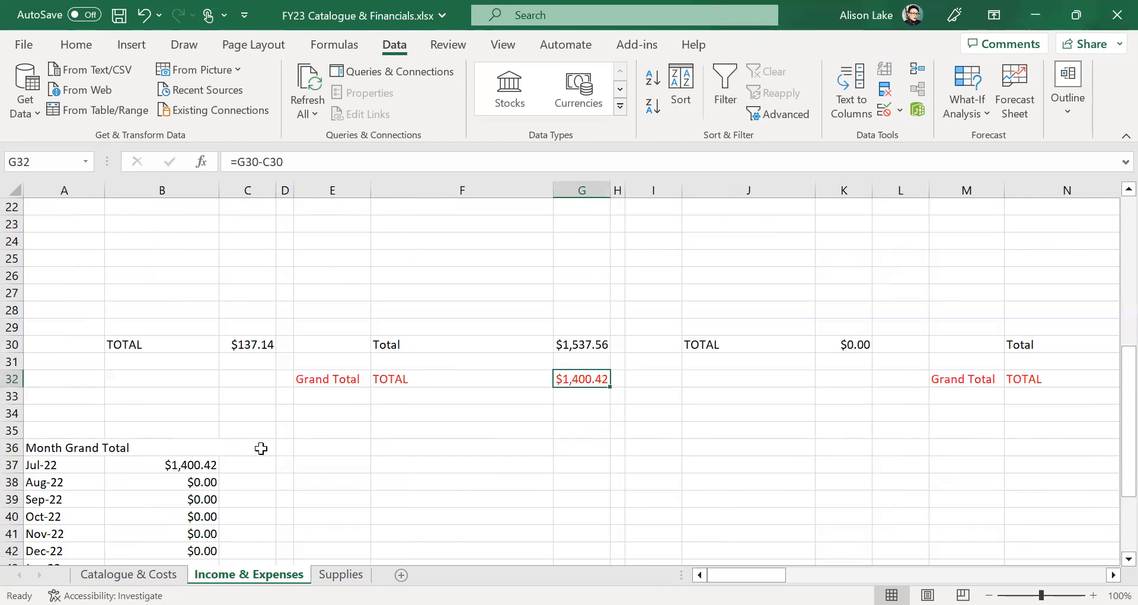
{"action": "scroll", "coordinate": [323, 428], "scroll_direction": "down", "scroll_amount": 3}
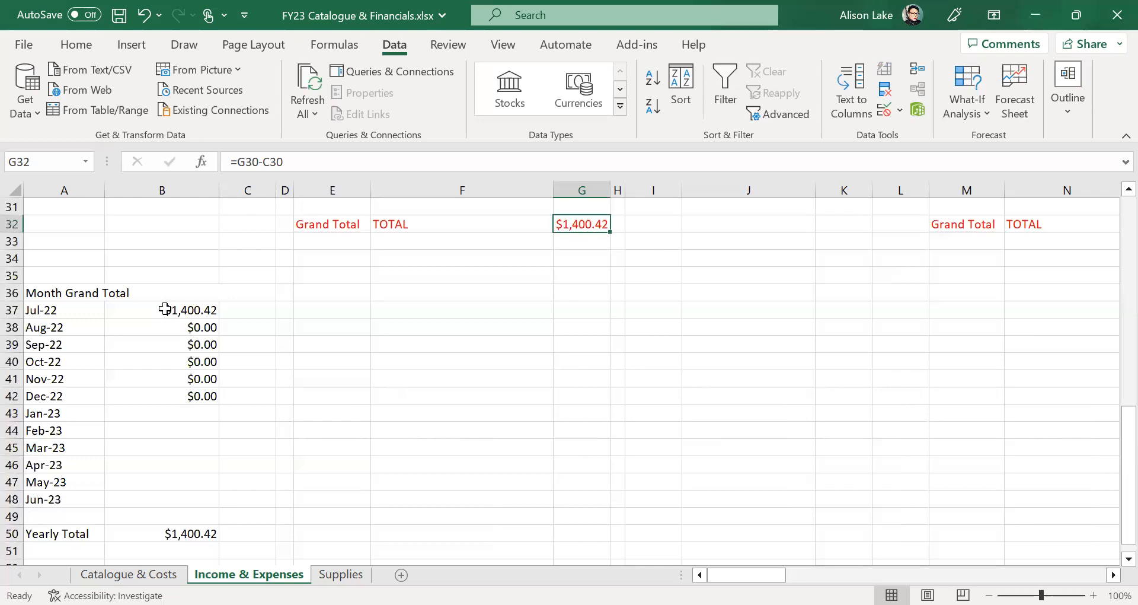
{"action": "scroll", "coordinate": [564, 376], "scroll_direction": "up", "scroll_amount": 3}
{"action": "scroll", "coordinate": [914, 442], "scroll_direction": "up", "scroll_amount": 5}
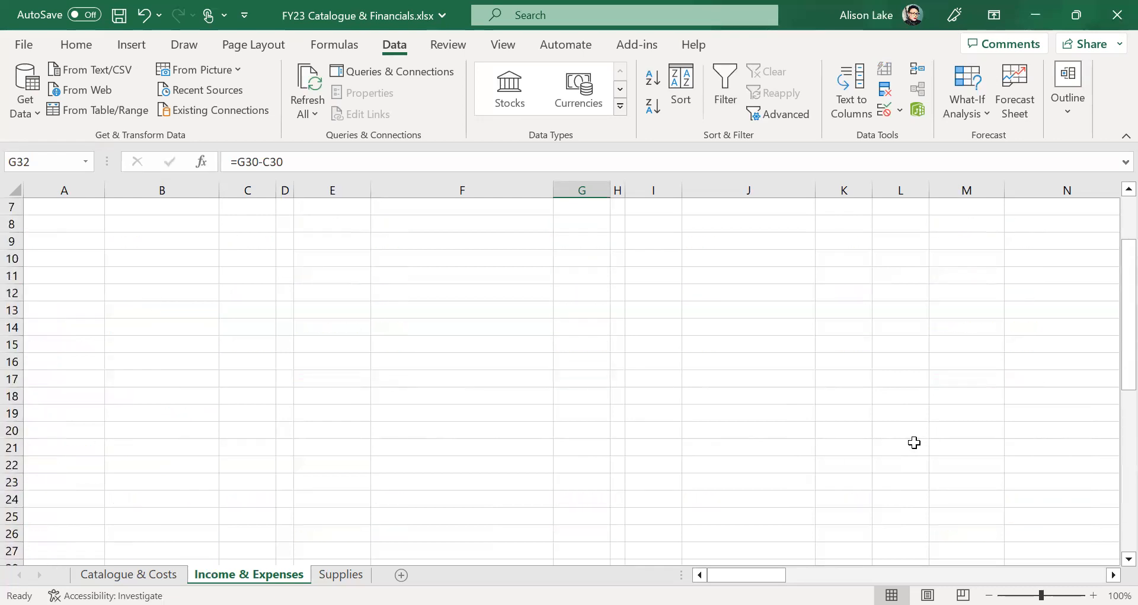
{"action": "scroll", "coordinate": [914, 442], "scroll_direction": "up", "scroll_amount": 2}
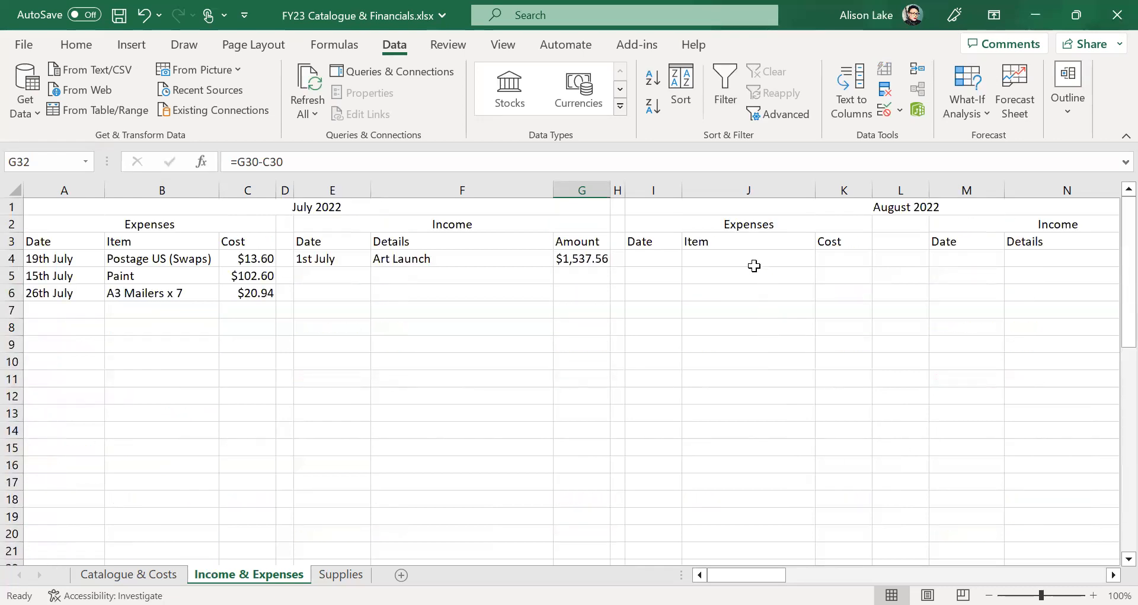
- Enter the first August expense: date 1st August, item Pistage, cost 22.80
{"action": "left_click", "coordinate": [660, 262]}
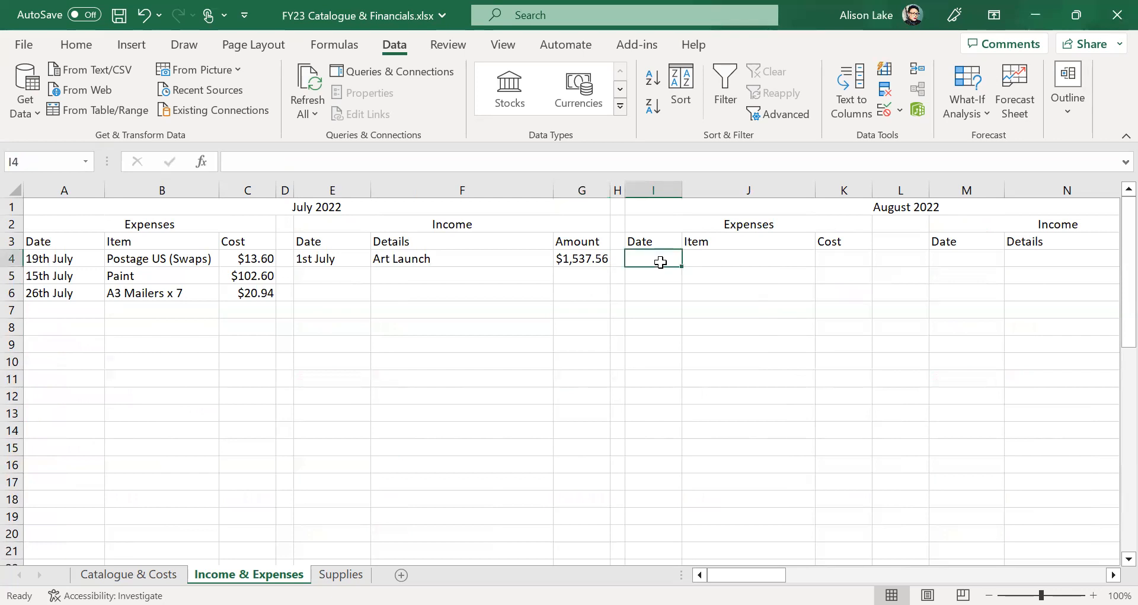
{"action": "type", "text": "1 8 2022"}
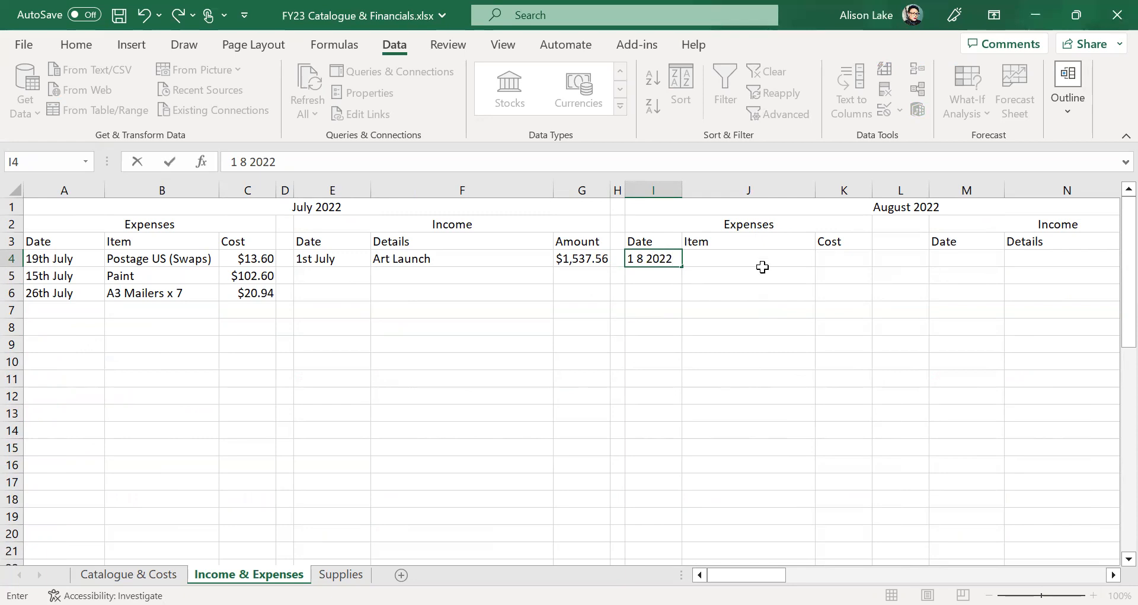
{"action": "left_click", "coordinate": [745, 259]}
{"action": "left_click", "coordinate": [663, 259]}
{"action": "type", "text": "1st Aug"}
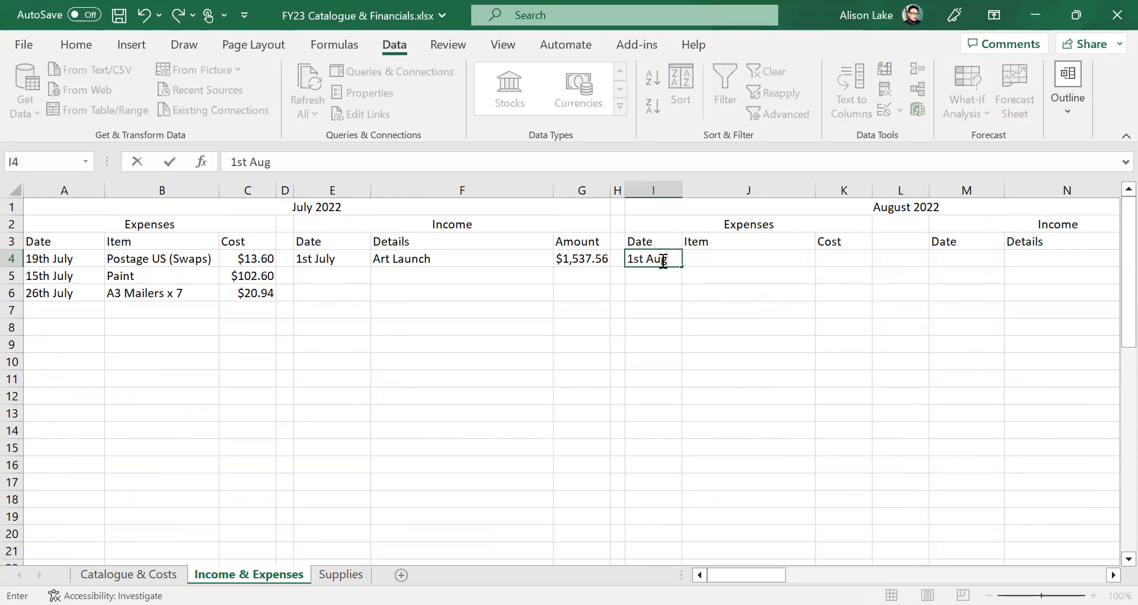
{"action": "type", "text": "ust 2022"}
{"action": "left_click_drag", "start_coordinate": [724, 259], "coordinate": [686, 259]}
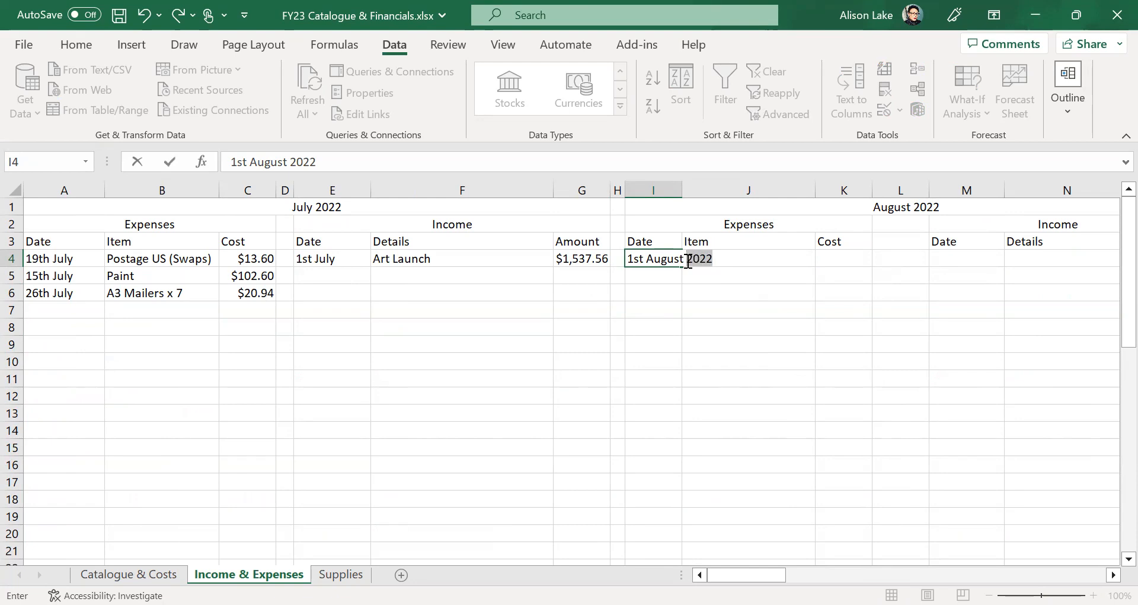
{"action": "key", "text": "BackSpace"}
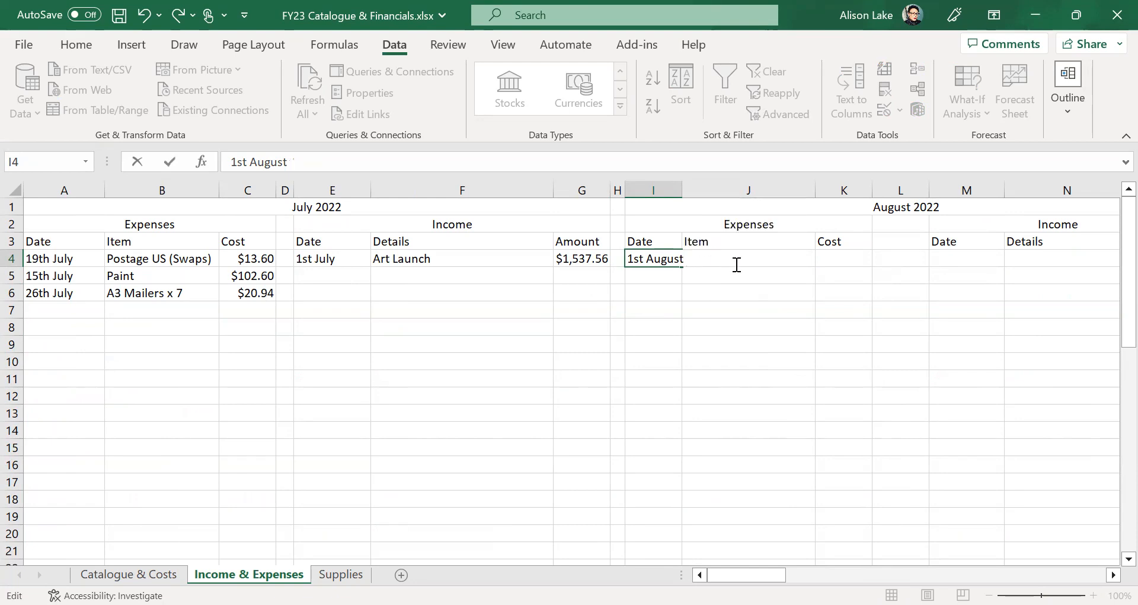
{"action": "left_click", "coordinate": [739, 292]}
{"action": "left_click", "coordinate": [743, 259]}
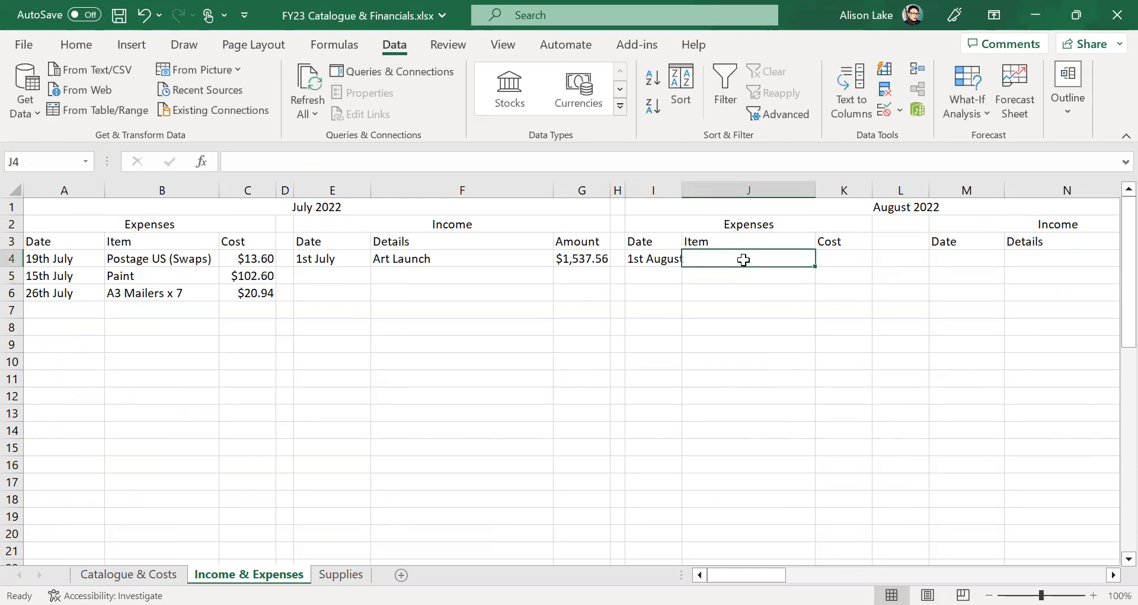
{"action": "type", "text": "Pistage"}
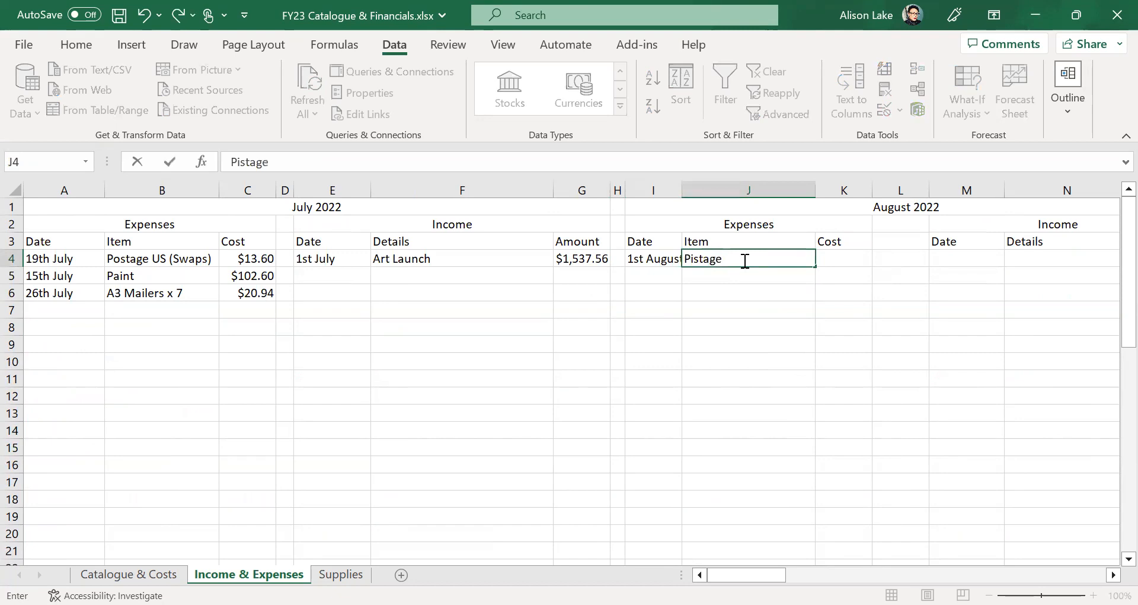
{"action": "left_click", "coordinate": [842, 255]}
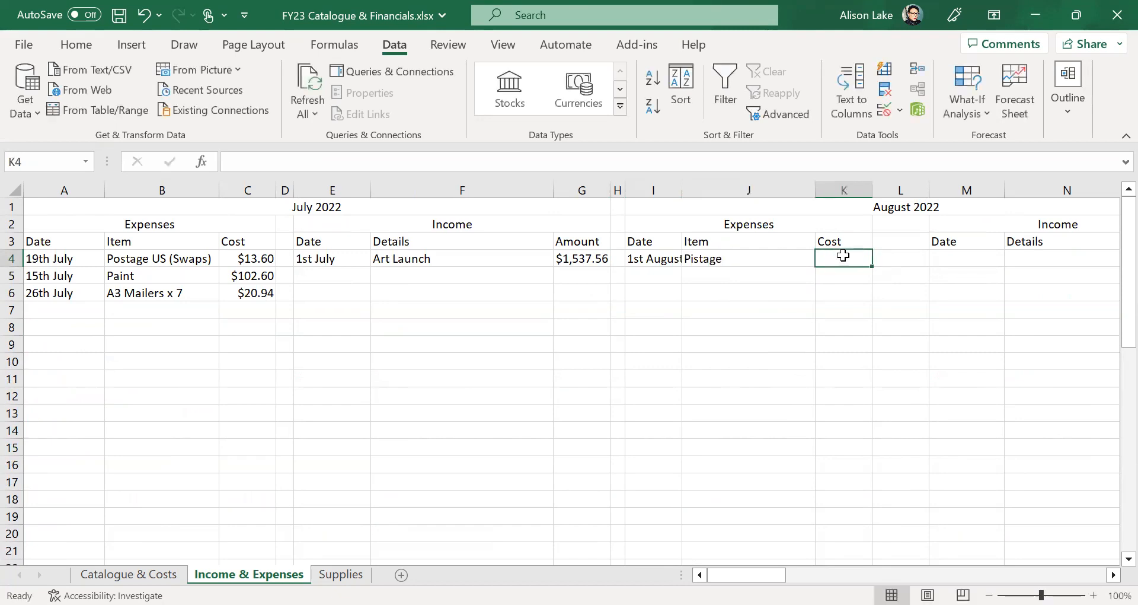
{"action": "type", "text": "22.80"}
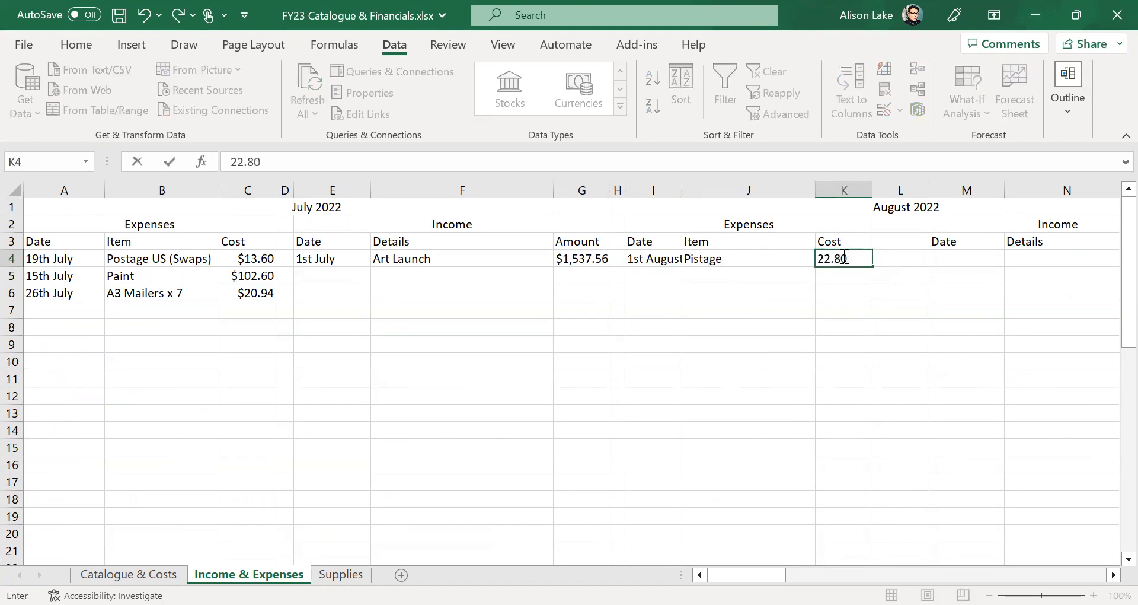
- Date the second expense 1st August and correct the first item's spelling to Postage
{"action": "left_click", "coordinate": [674, 277]}
{"action": "type", "text": "1st August"}
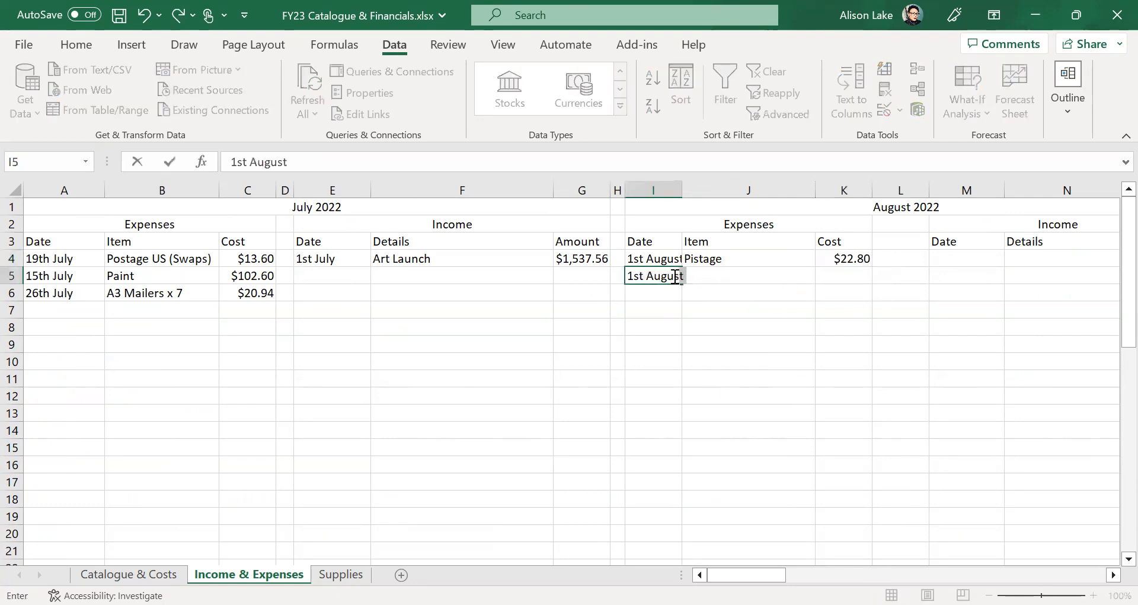
{"action": "key", "text": "Tab"}
{"action": "type", "text": "Post"}
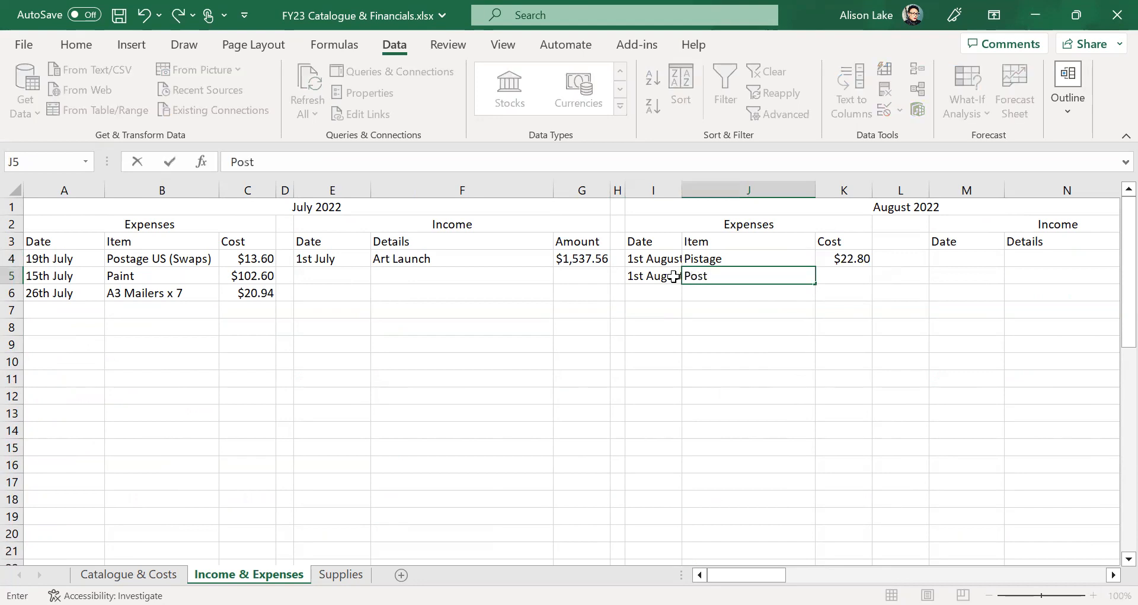
{"action": "left_click", "coordinate": [721, 258]}
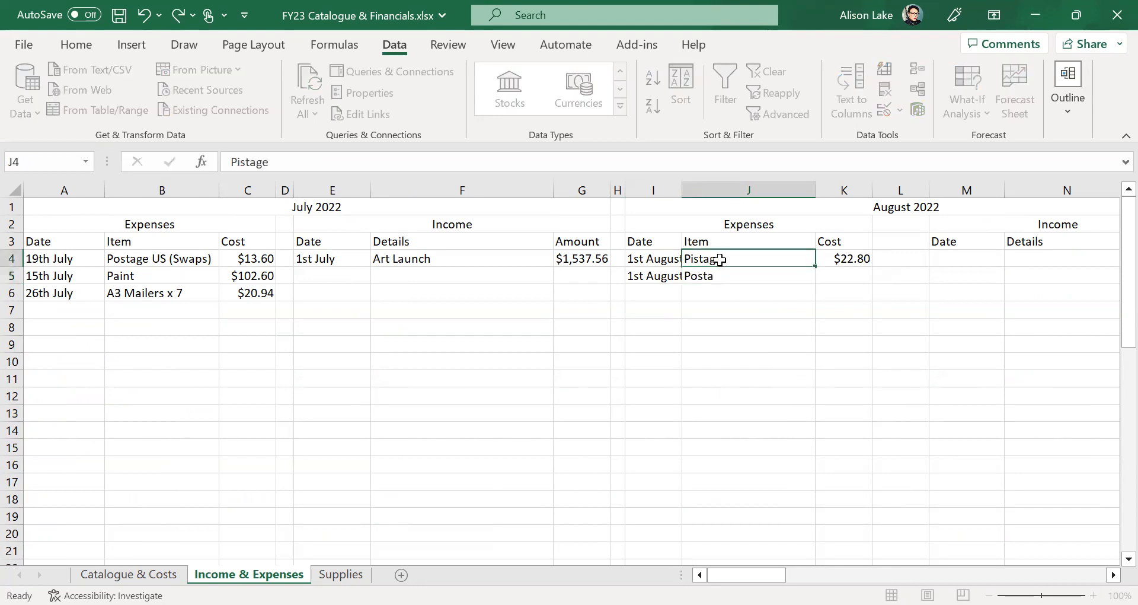
{"action": "left_click_drag", "start_coordinate": [272, 163], "coordinate": [226, 164]}
{"action": "type", "text": "Postage"}
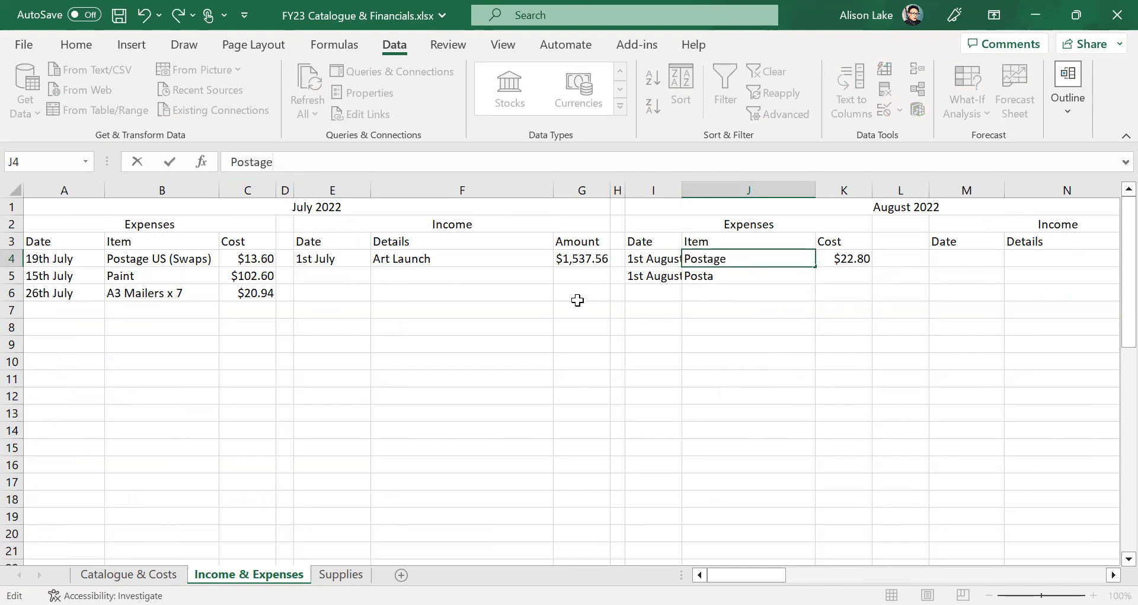
{"action": "left_click", "coordinate": [725, 327]}
- Complete the second item as Postage (RAK's) with a cost of $12.10
{"action": "left_click", "coordinate": [724, 275]}
{"action": "type", "text": "Postage"}
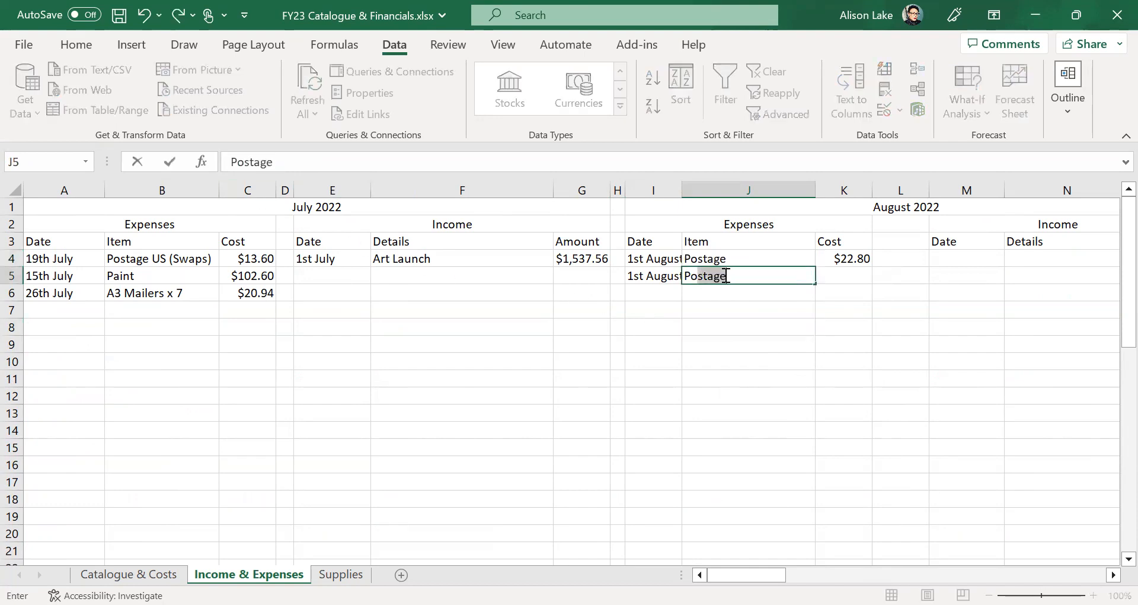
{"action": "left_click", "coordinate": [867, 275]}
{"action": "left_click", "coordinate": [752, 271]}
{"action": "left_click", "coordinate": [333, 161]}
{"action": "type", "text": "(RAK's"}
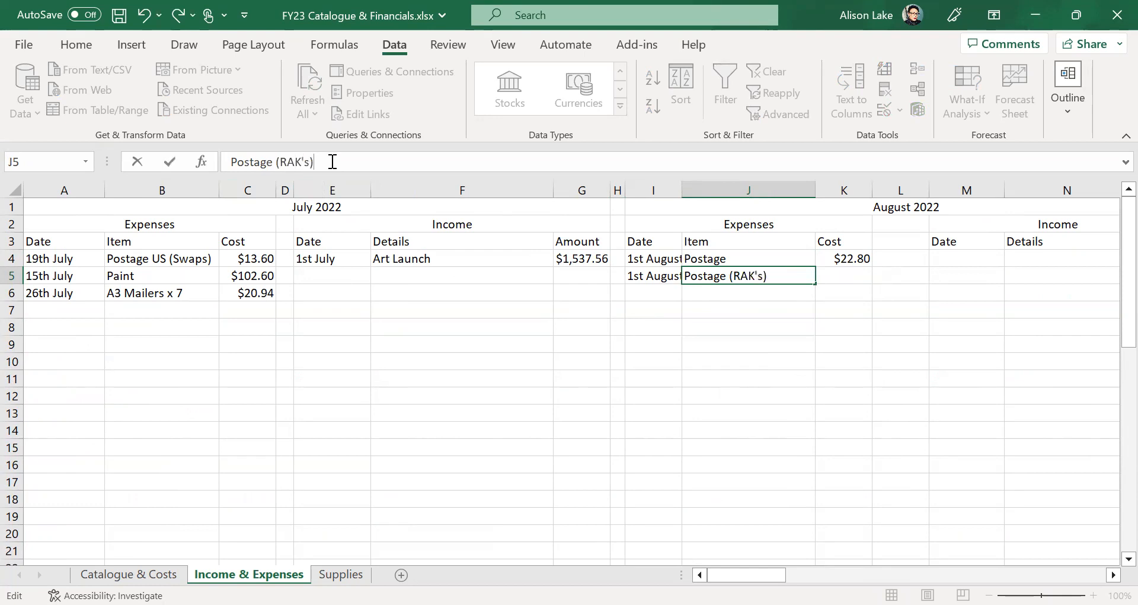
{"action": "left_click", "coordinate": [829, 277]}
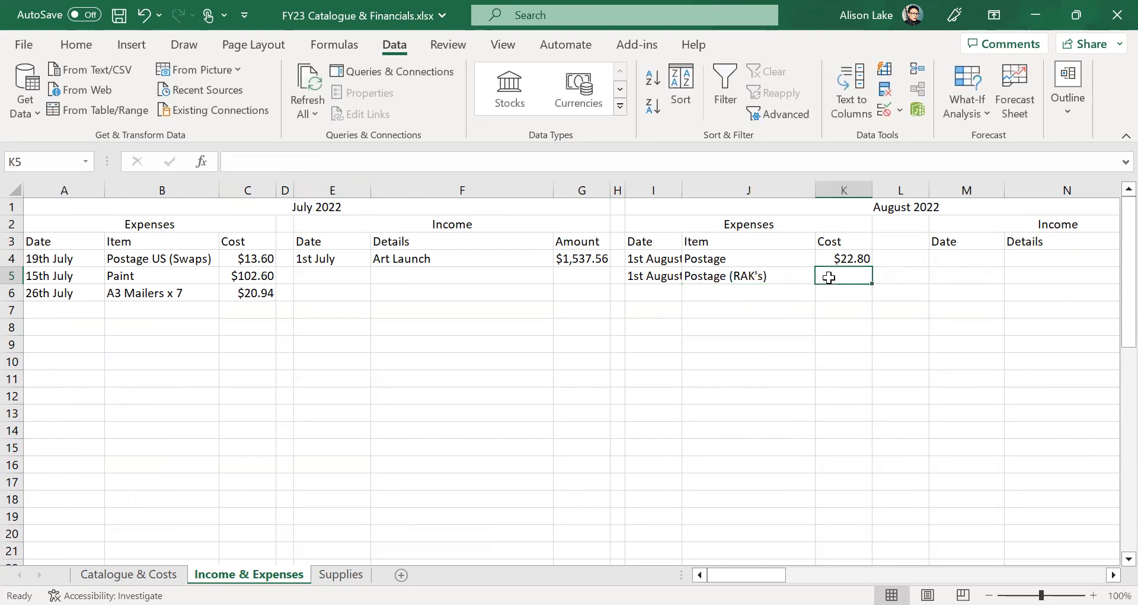
{"action": "type", "text": "$12.10"}
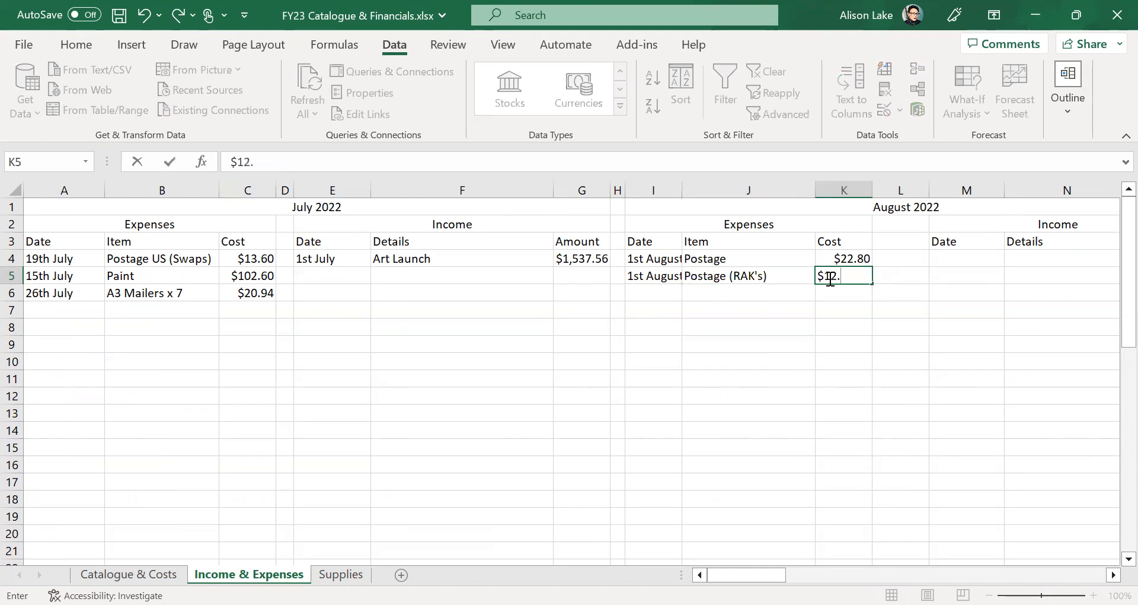
- Record the third expense: 20th August, Canvas, $280.00
{"action": "left_click", "coordinate": [676, 292]}
{"action": "type", "text": "20th August"}
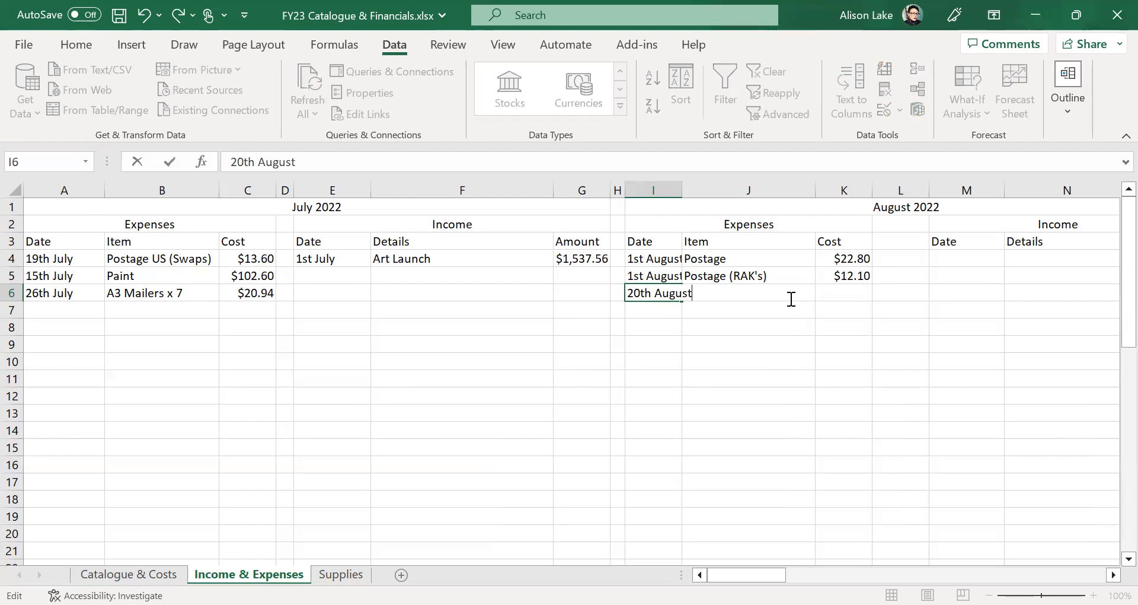
{"action": "type", "text": "Can"}
{"action": "left_click", "coordinate": [774, 360]}
{"action": "left_click", "coordinate": [771, 294]}
{"action": "key", "text": "BackSpace"}
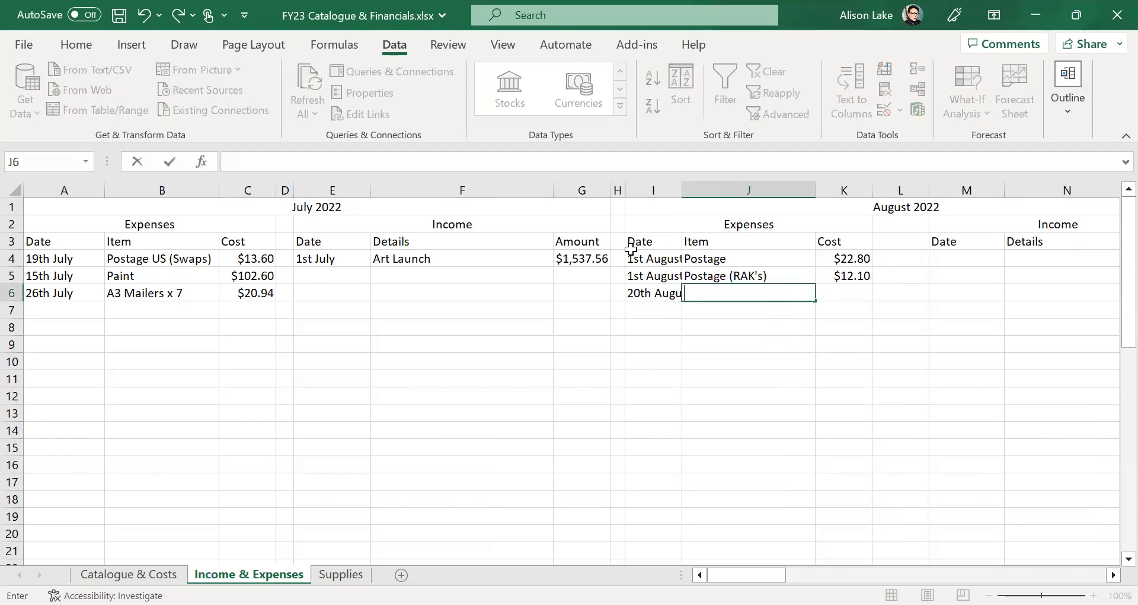
{"action": "left_click", "coordinate": [668, 378]}
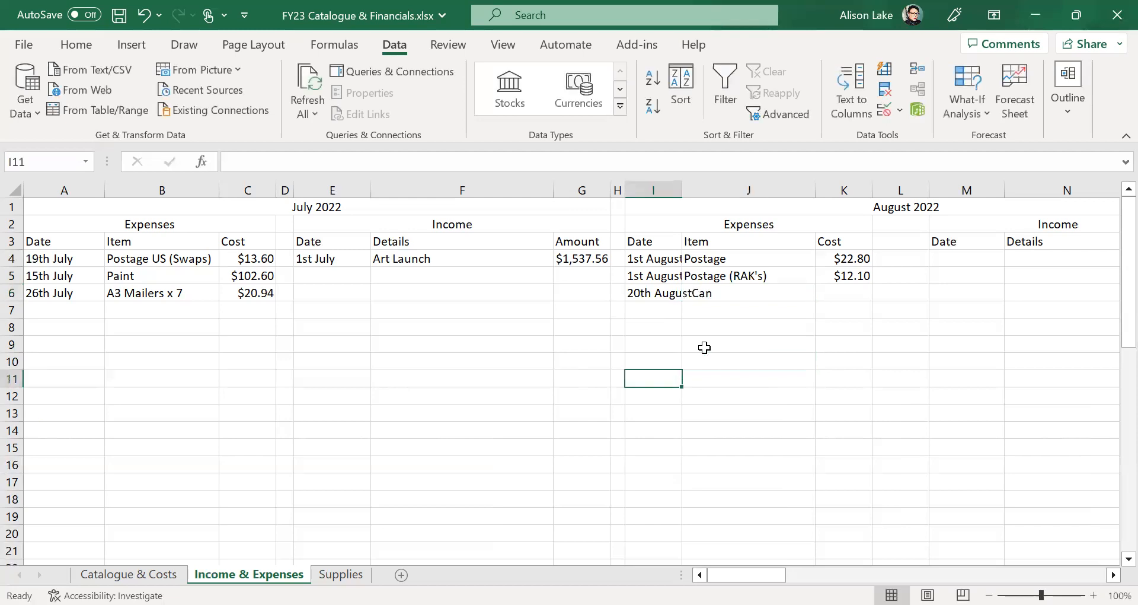
{"action": "left_click", "coordinate": [754, 296]}
{"action": "key", "text": "BackSpace"}
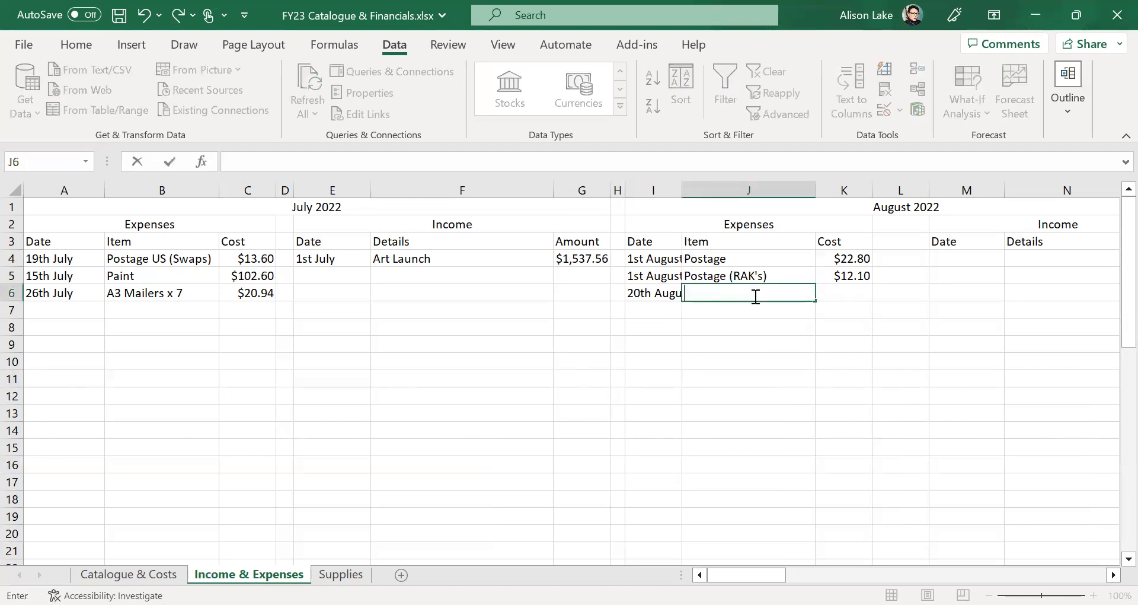
{"action": "type", "text": "Canvas"}
{"action": "left_click", "coordinate": [857, 293]}
{"action": "type", "text": "2"}
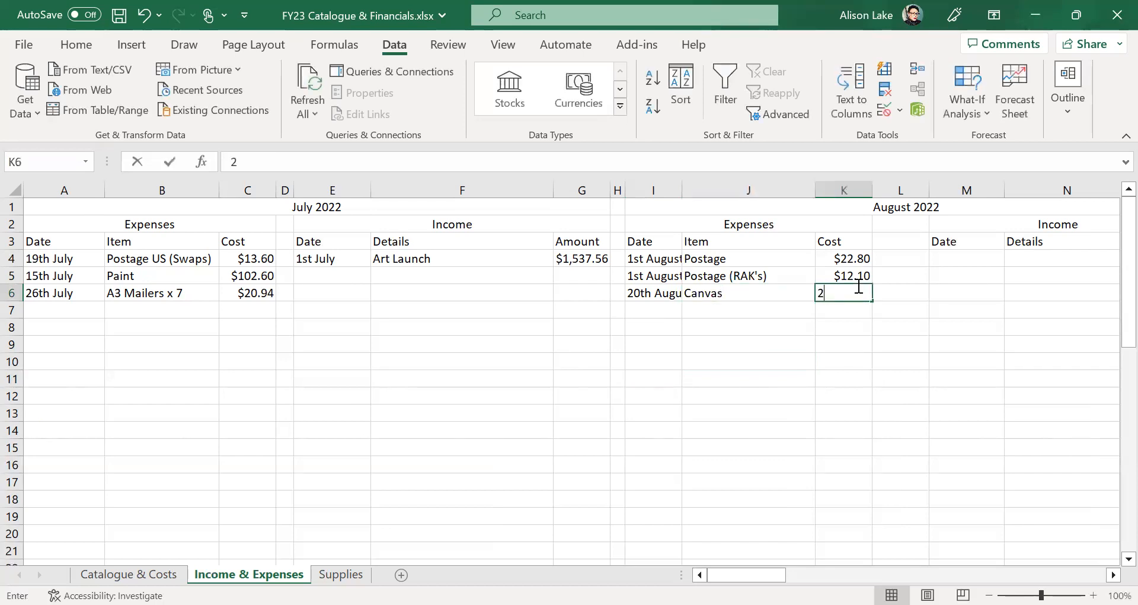
{"action": "type", "text": "80.00"}
{"action": "left_click", "coordinate": [818, 411]}
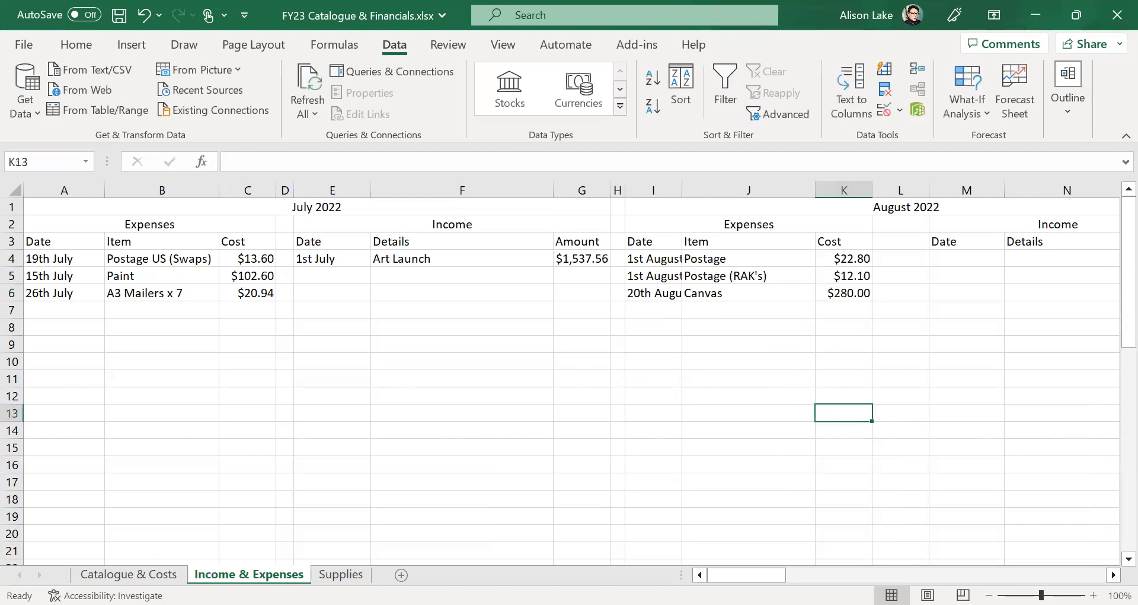
{"action": "mouse_move", "coordinate": [746, 575]}
{"action": "left_mouse_down"}
{"action": "mouse_move", "coordinate": [791, 574]}
{"action": "mouse_move", "coordinate": [751, 574]}
{"action": "left_mouse_up"}
{"action": "scroll", "coordinate": [721, 384], "scroll_direction": "down", "scroll_amount": 6}
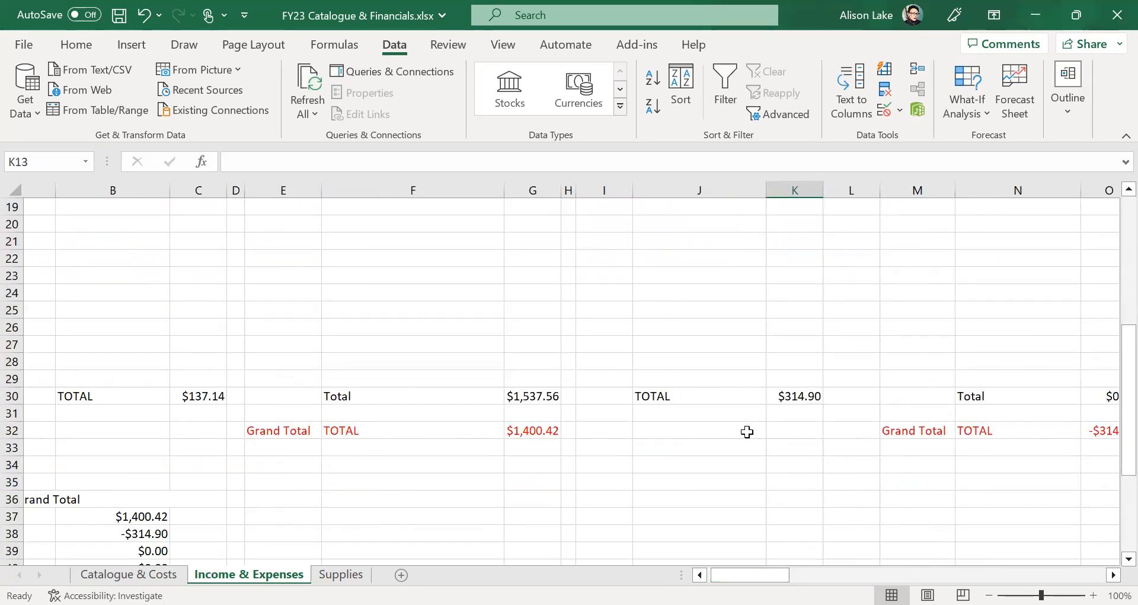
{"action": "scroll", "coordinate": [746, 431], "scroll_direction": "up", "scroll_amount": 6}
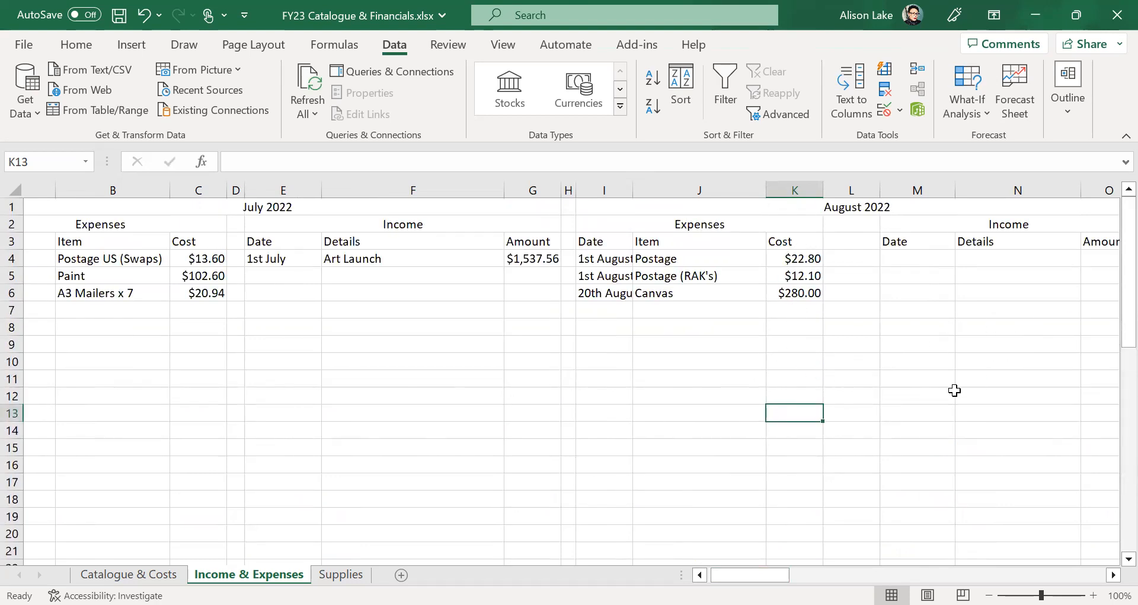
{"action": "scroll", "coordinate": [953, 390], "scroll_direction": "down", "scroll_amount": 5}
{"action": "left_click", "coordinate": [788, 450]}
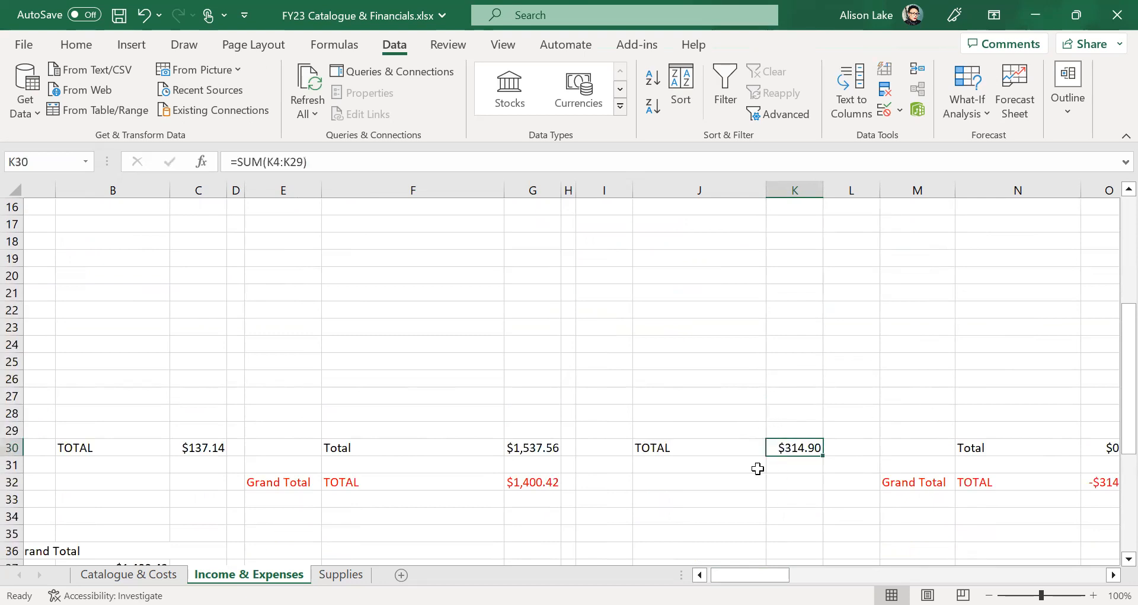
{"action": "left_click_drag", "start_coordinate": [753, 575], "coordinate": [780, 575]}
{"action": "left_click", "coordinate": [737, 448]}
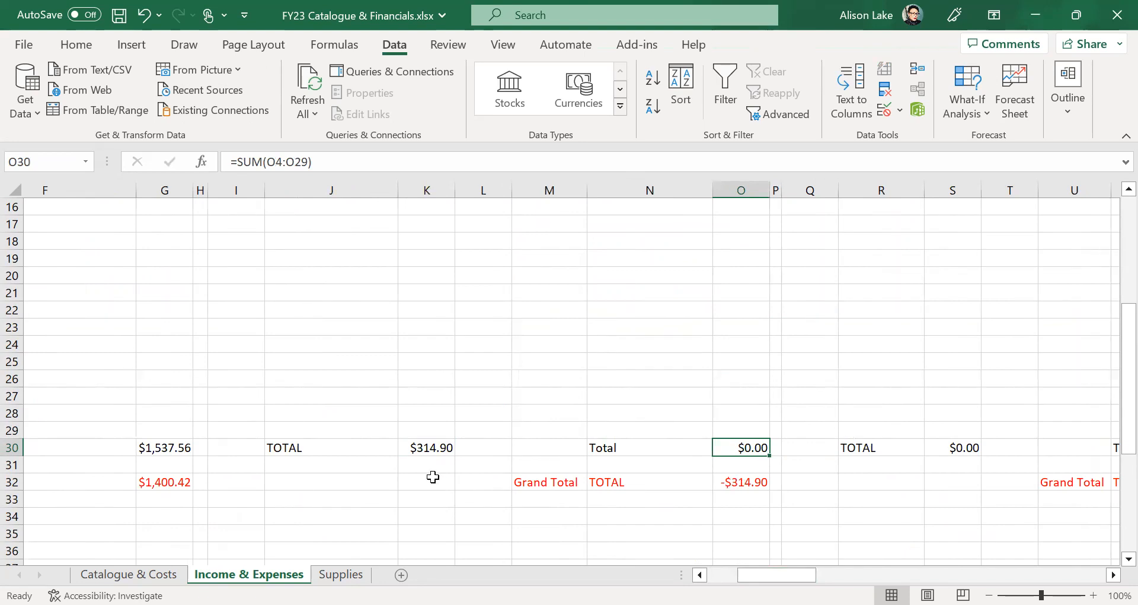
{"action": "scroll", "coordinate": [339, 461], "scroll_direction": "up", "scroll_amount": 3}
{"action": "left_click_drag", "start_coordinate": [777, 575], "coordinate": [712, 572]}
{"action": "scroll", "coordinate": [453, 435], "scroll_direction": "up", "scroll_amount": 1}
{"action": "scroll", "coordinate": [453, 435], "scroll_direction": "up", "scroll_amount": 1}
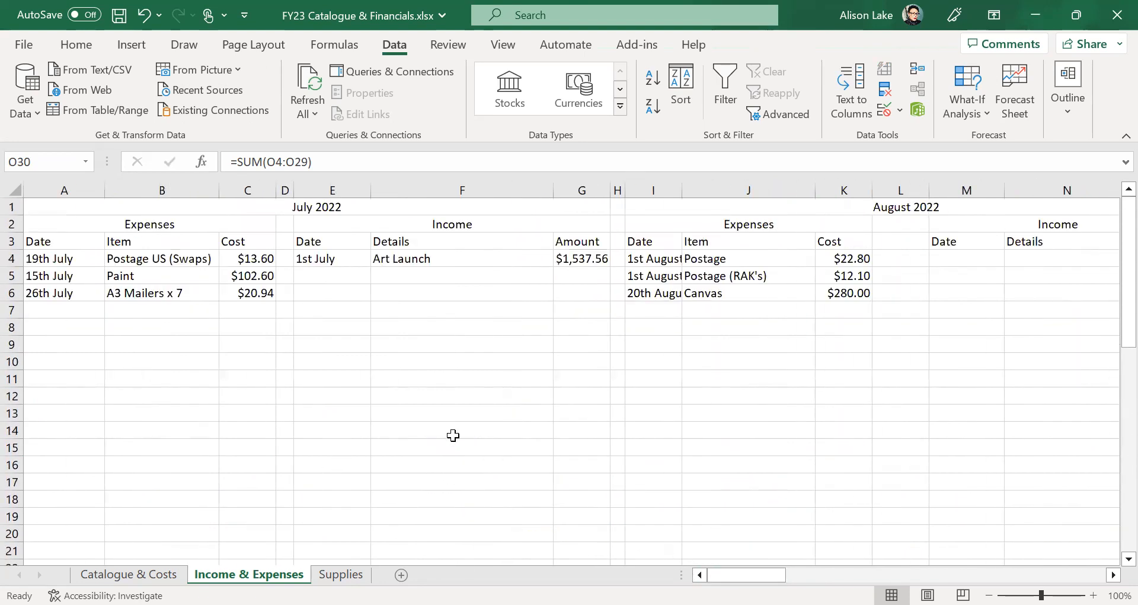
{"action": "scroll", "coordinate": [453, 435], "scroll_direction": "down", "scroll_amount": 3}
{"action": "scroll", "coordinate": [453, 435], "scroll_direction": "down", "scroll_amount": 3}
{"action": "scroll", "coordinate": [453, 435], "scroll_direction": "down", "scroll_amount": 3}
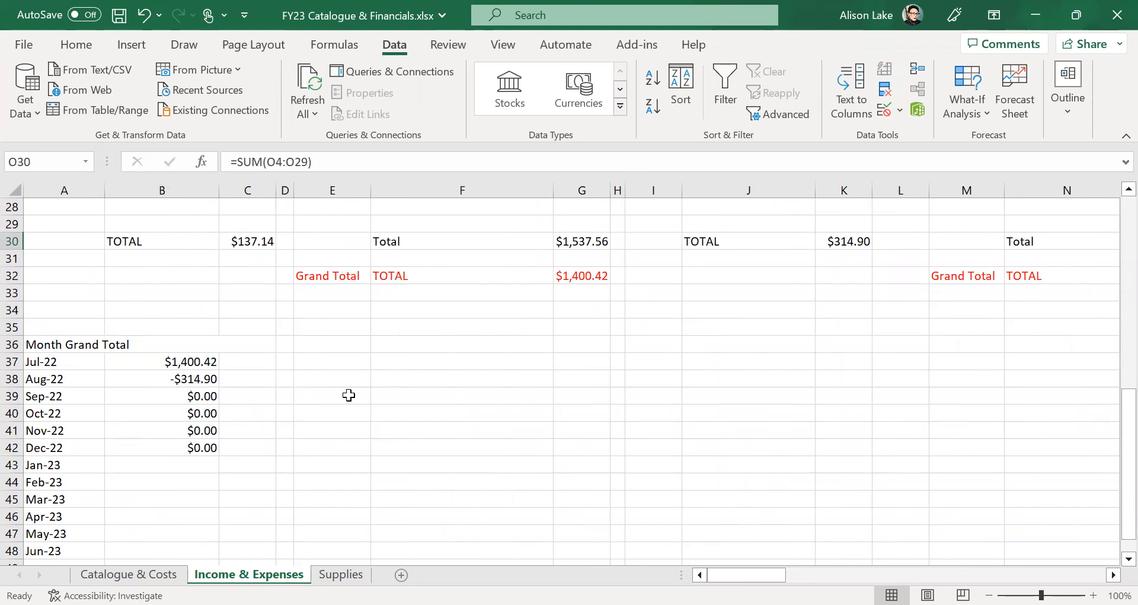
{"action": "scroll", "coordinate": [348, 394], "scroll_direction": "down", "scroll_amount": 2}
{"action": "left_click", "coordinate": [193, 477]}
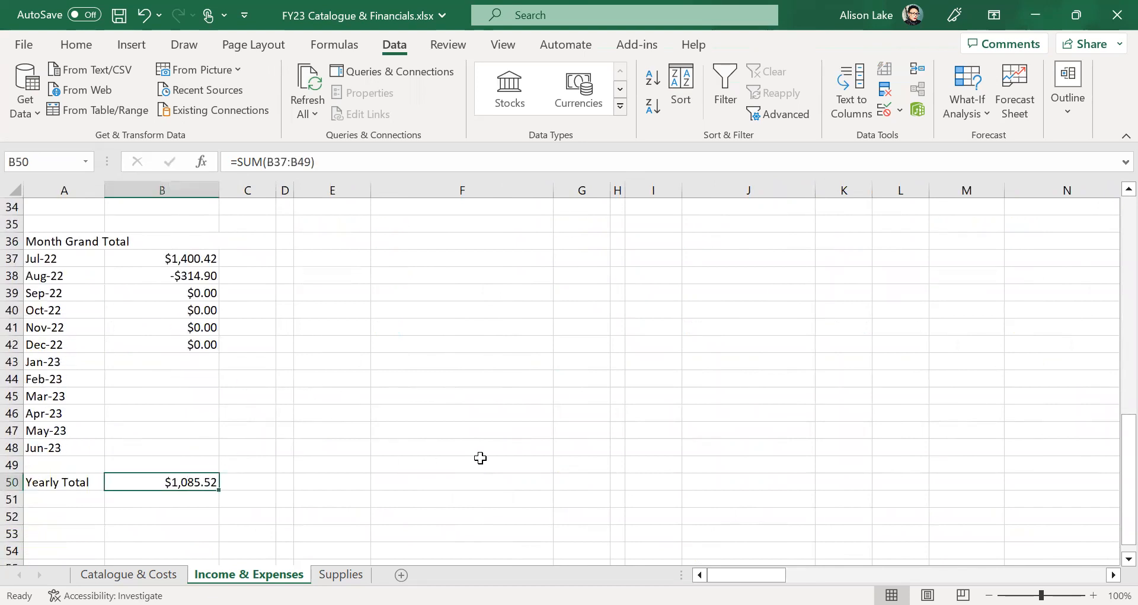
{"action": "scroll", "coordinate": [481, 458], "scroll_direction": "up", "scroll_amount": 4}
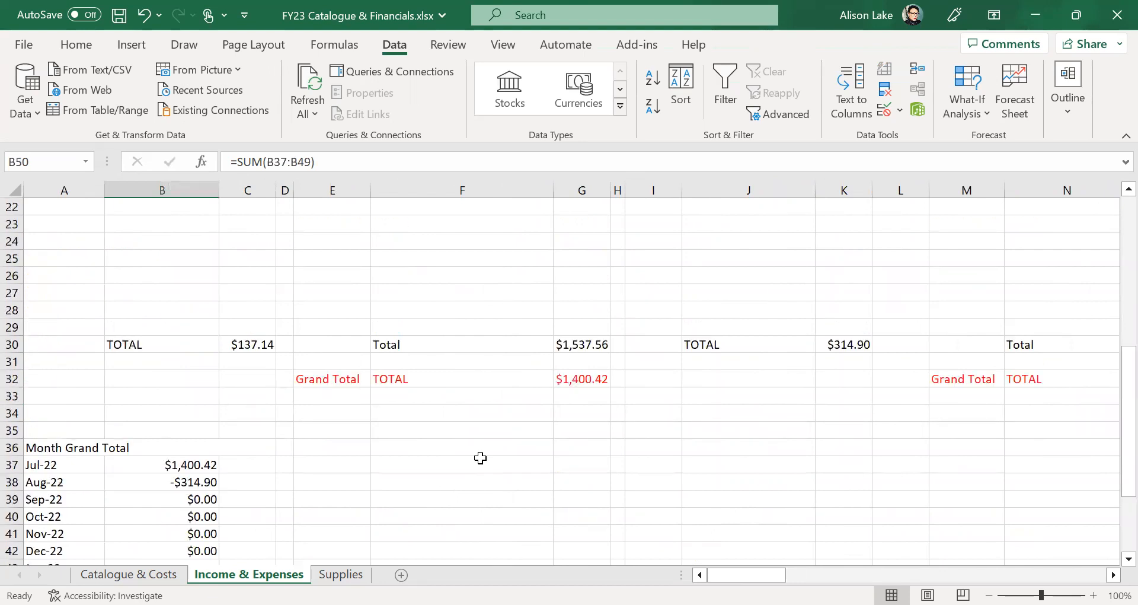
{"action": "scroll", "coordinate": [480, 458], "scroll_direction": "up", "scroll_amount": 7}
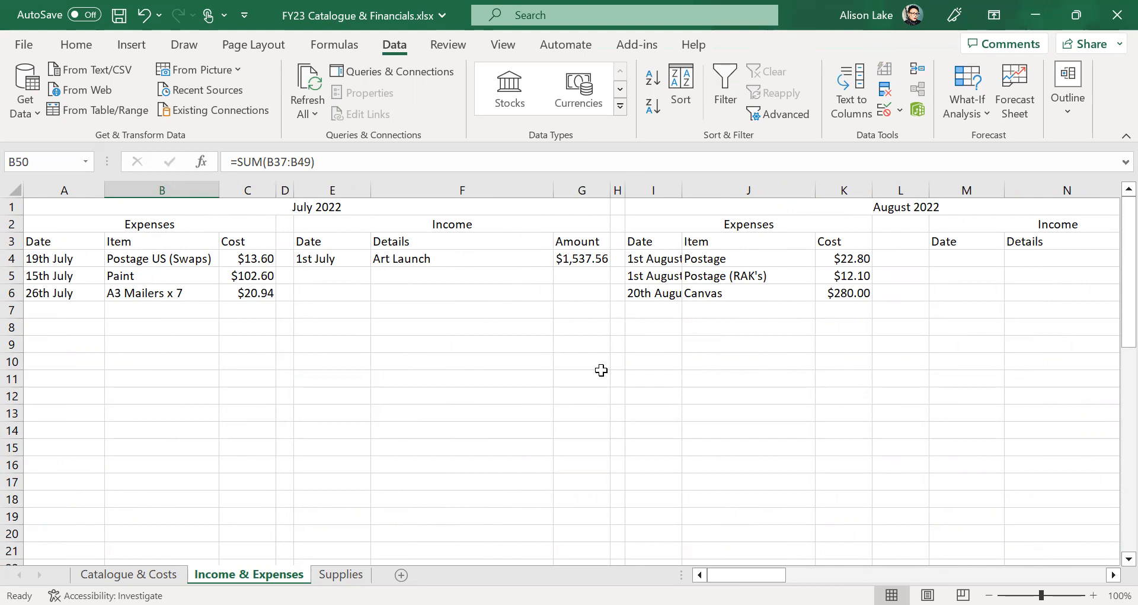
{"action": "left_click", "coordinate": [60, 309]}
{"action": "left_click", "coordinate": [65, 327]}
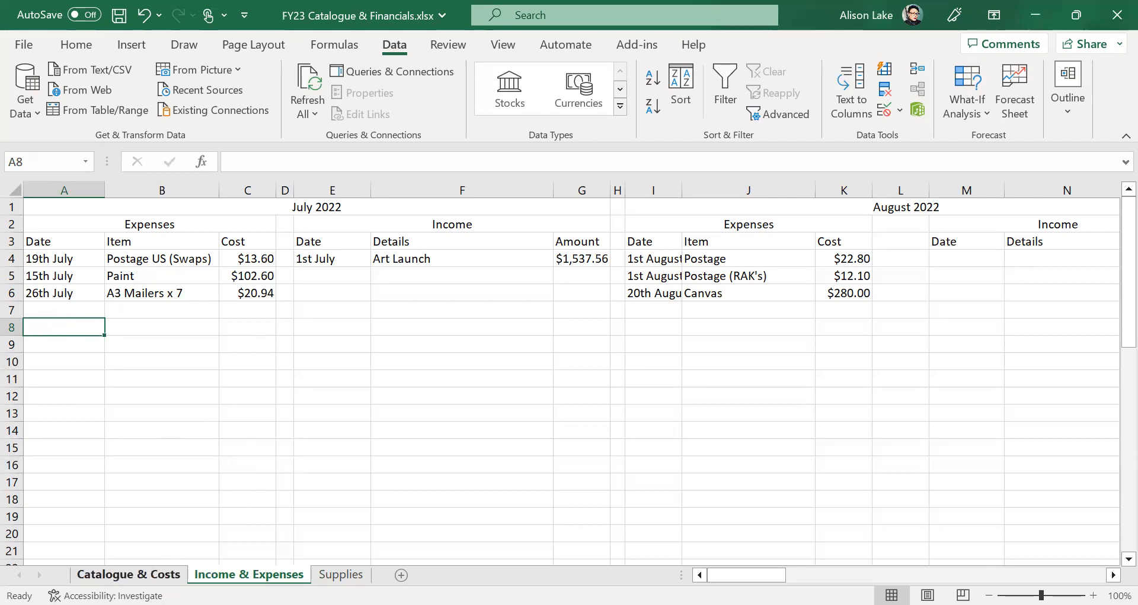
{"action": "scroll", "coordinate": [253, 436], "scroll_direction": "down", "scroll_amount": 10}
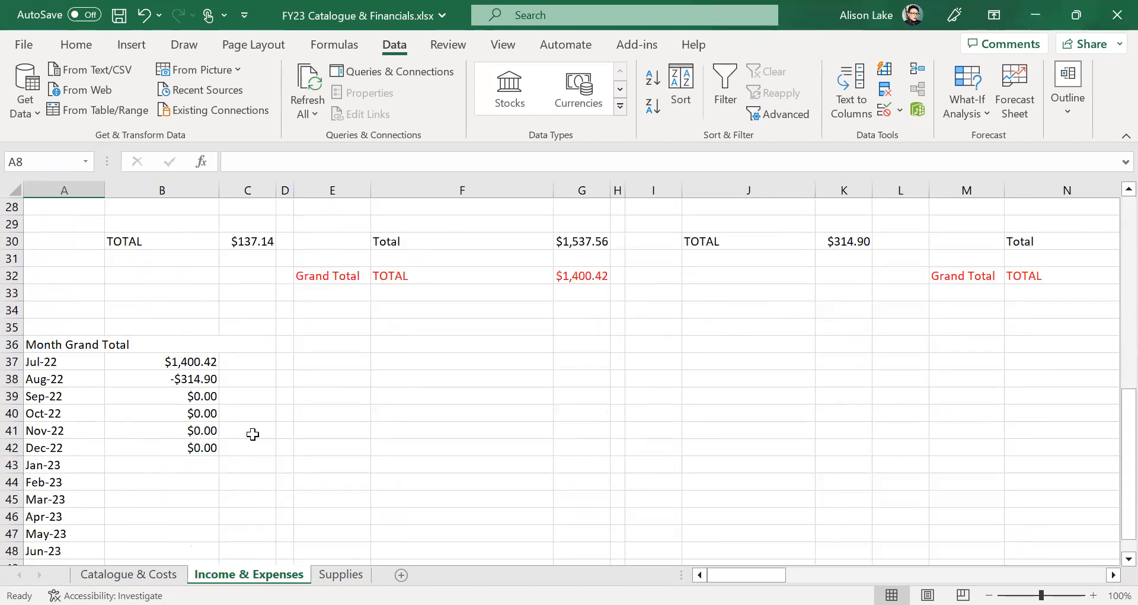
{"action": "left_click", "coordinate": [145, 331]}
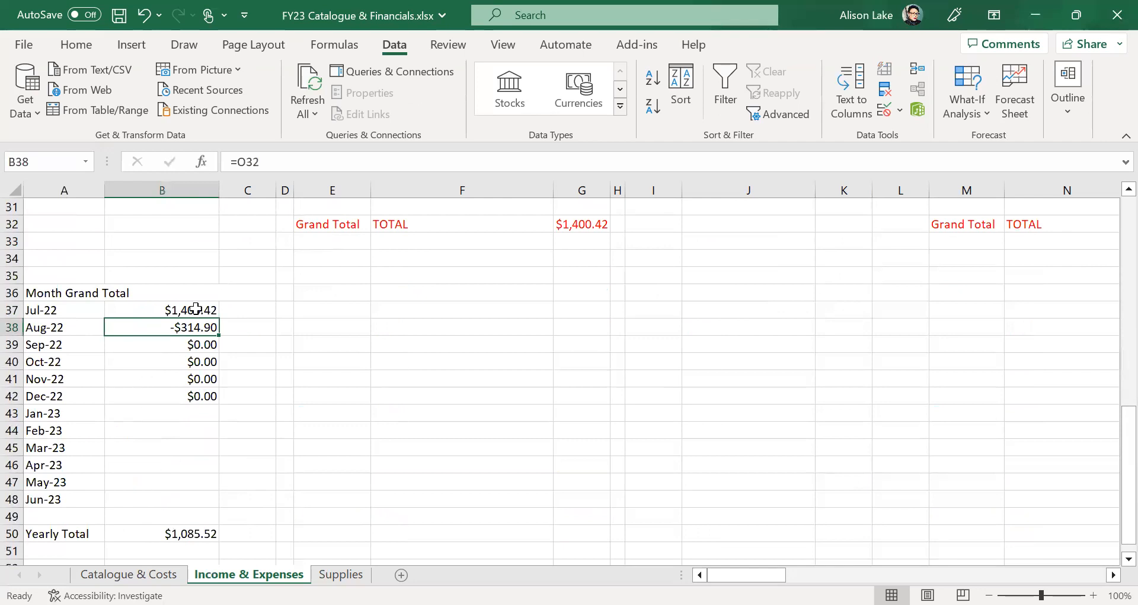
{"action": "left_click", "coordinate": [197, 306]}
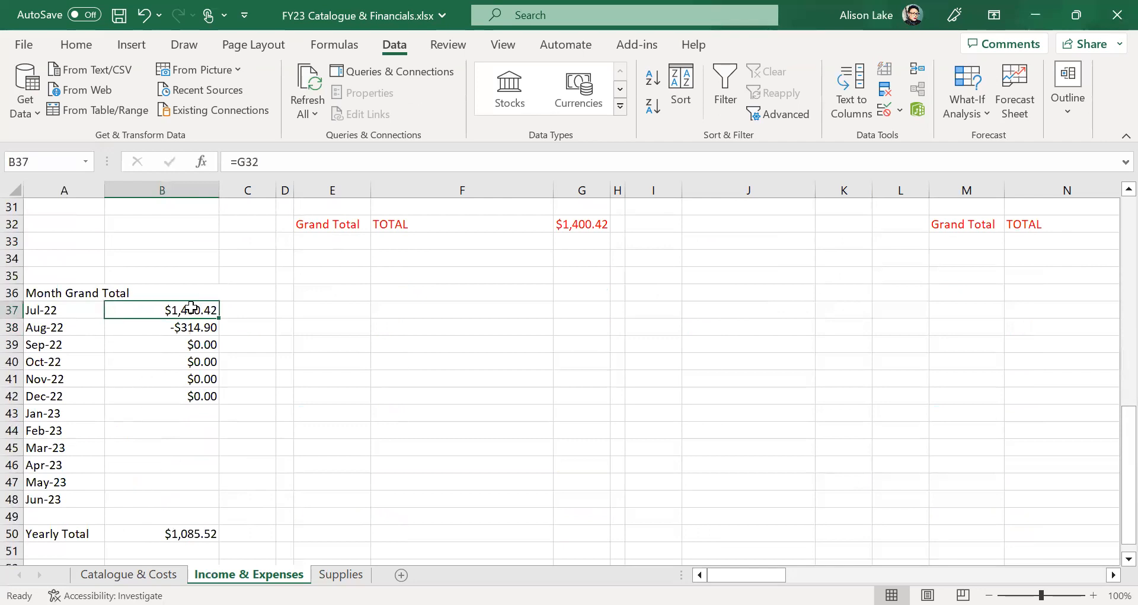
{"action": "left_click", "coordinate": [178, 348]}
{"action": "left_click", "coordinate": [171, 382]}
{"action": "left_click", "coordinate": [171, 396]}
{"action": "left_click", "coordinate": [169, 535]}
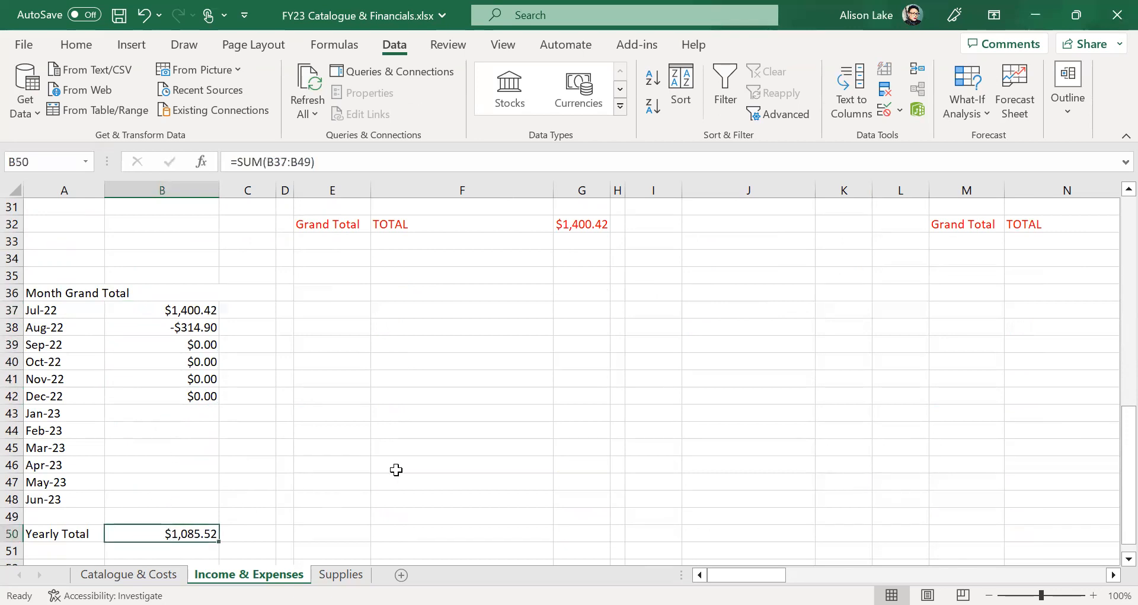
{"action": "scroll", "coordinate": [397, 470], "scroll_direction": "up", "scroll_amount": 10}
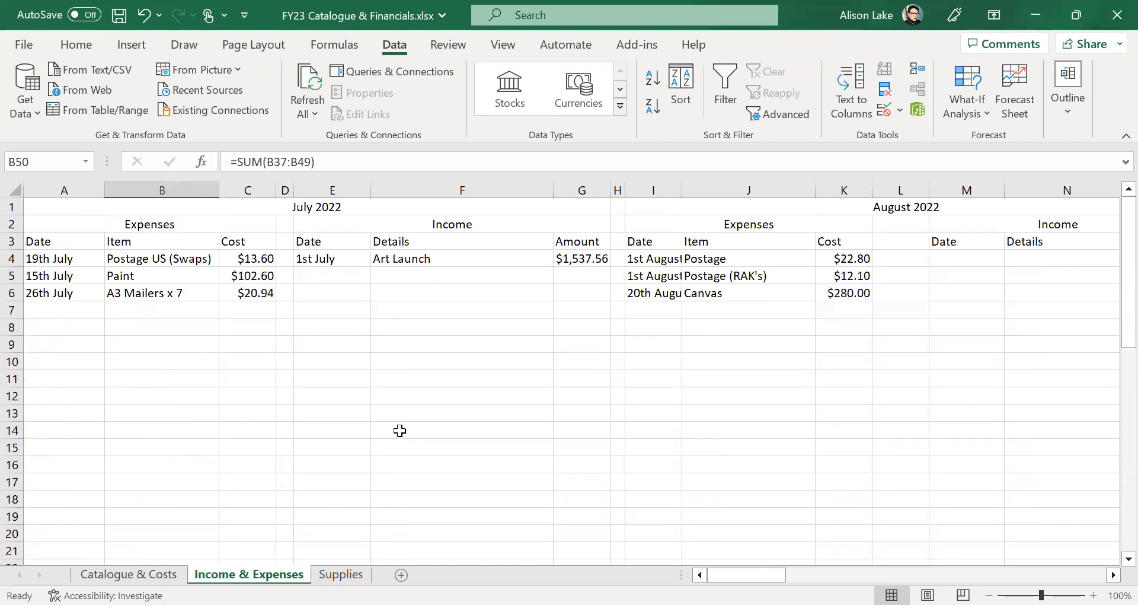
{"action": "scroll", "coordinate": [400, 431], "scroll_direction": "down", "scroll_amount": 3}
{"action": "scroll", "coordinate": [399, 431], "scroll_direction": "down", "scroll_amount": 3}
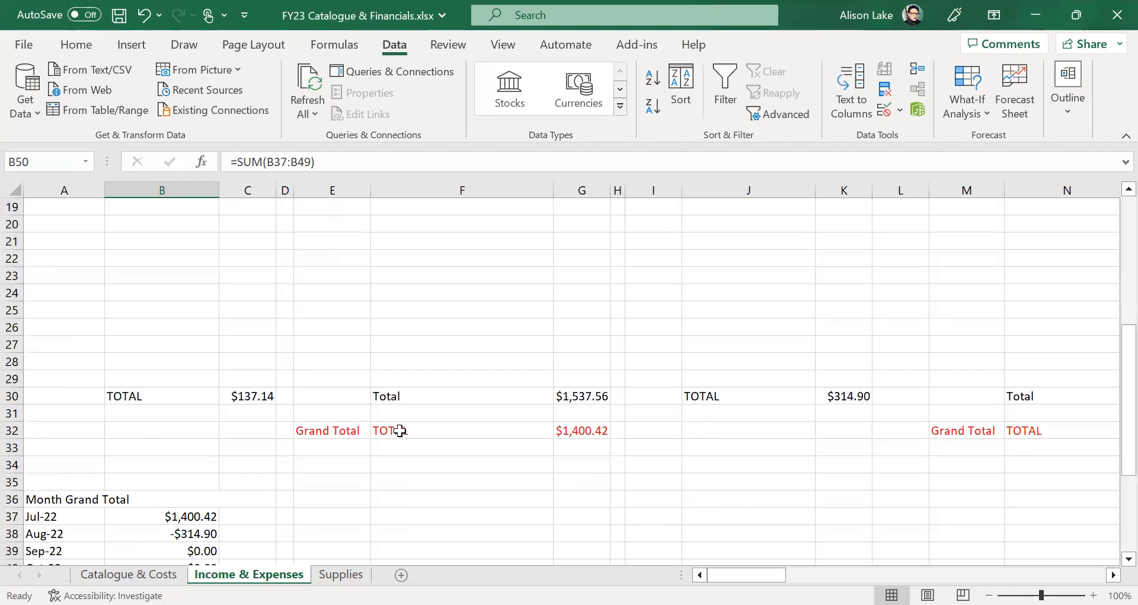
{"action": "scroll", "coordinate": [399, 431], "scroll_direction": "up", "scroll_amount": 6}
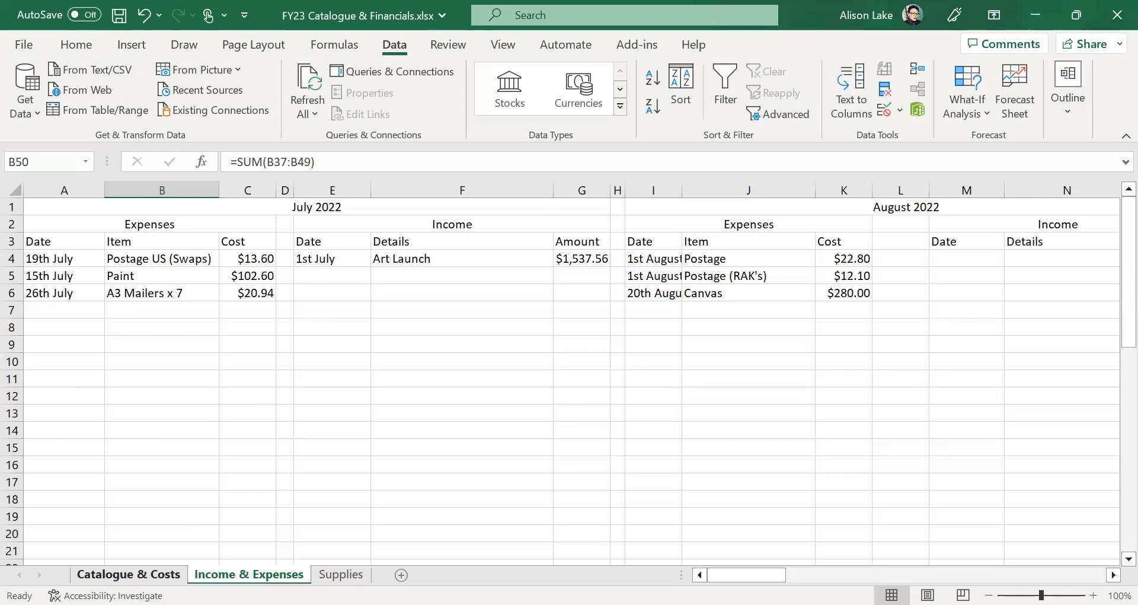
- Scroll through the July sales columns on Catalogue & Costs, then go to the Supplies sheet
{"action": "left_click", "coordinate": [129, 574]}
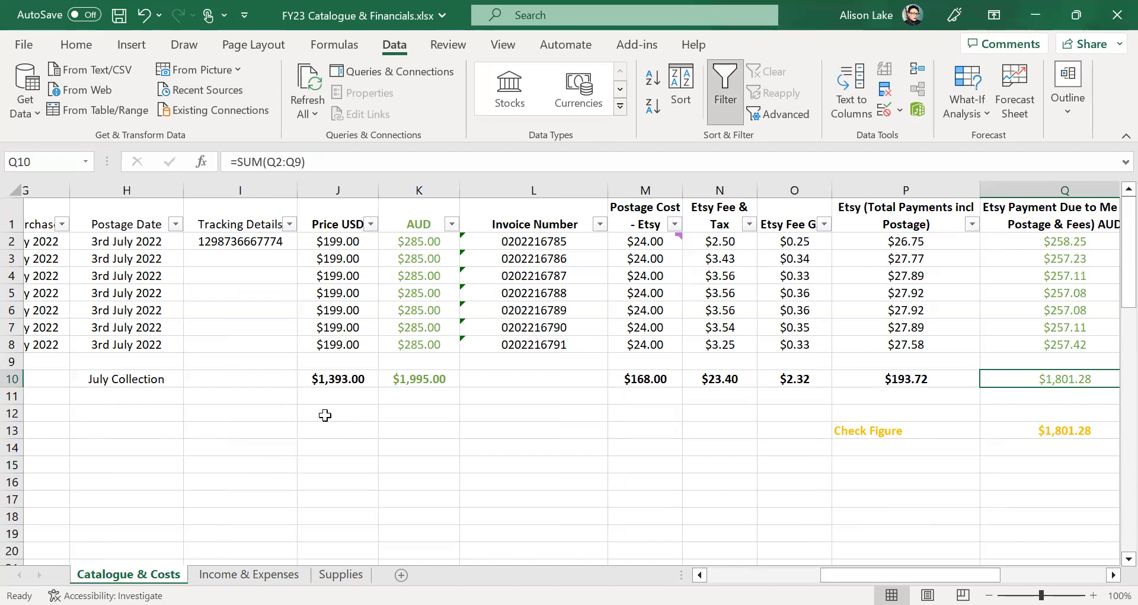
{"action": "left_click_drag", "start_coordinate": [893, 574], "coordinate": [781, 575]}
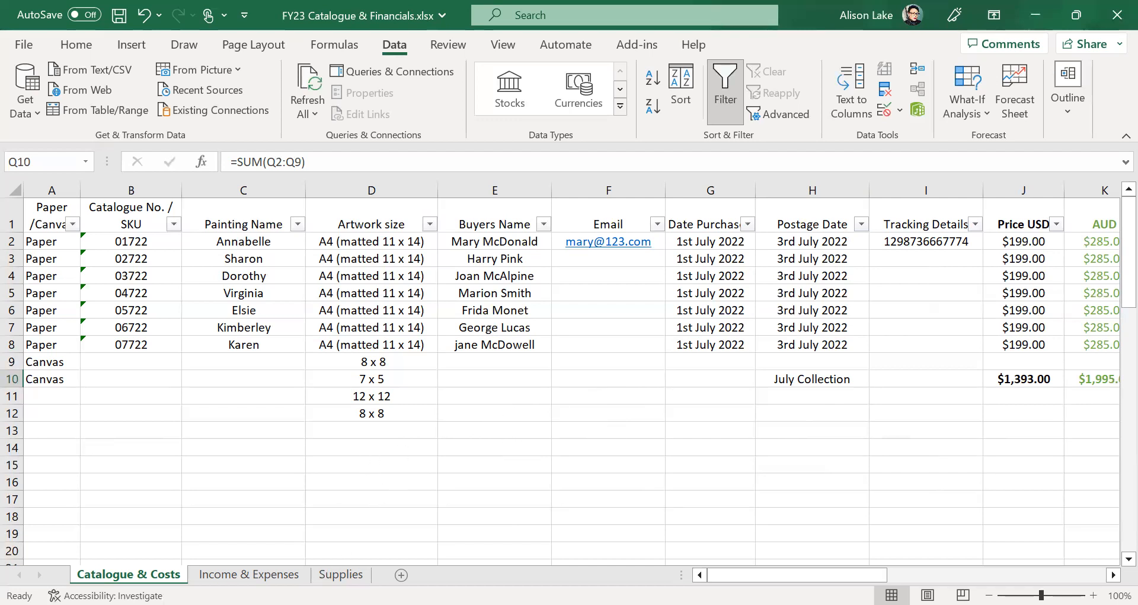
{"action": "left_click", "coordinate": [341, 574]}
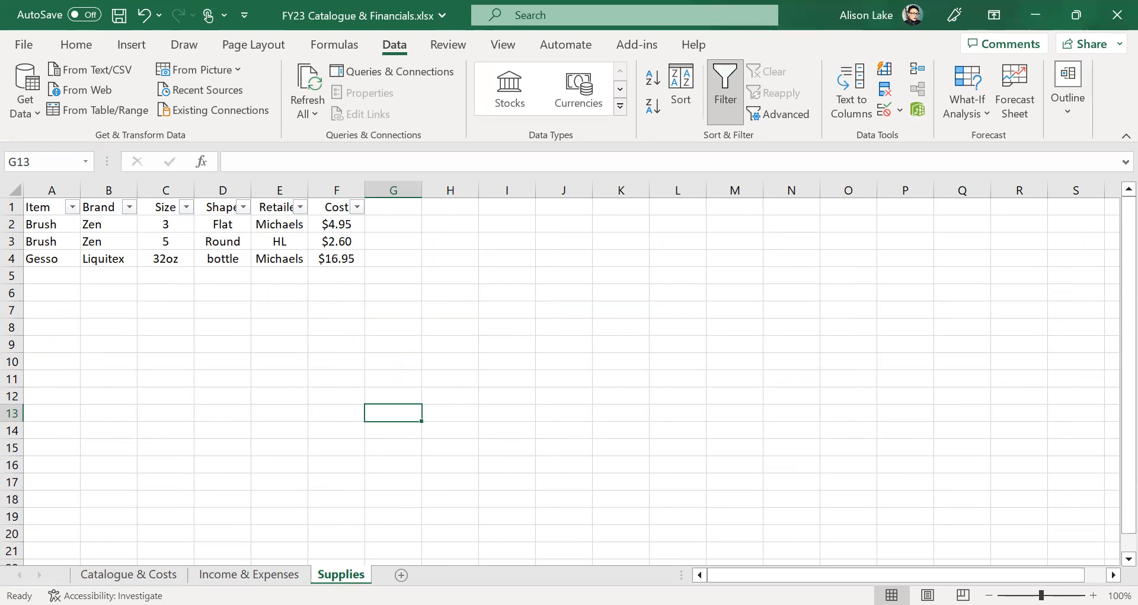
{"action": "right_click", "coordinate": [343, 574]}
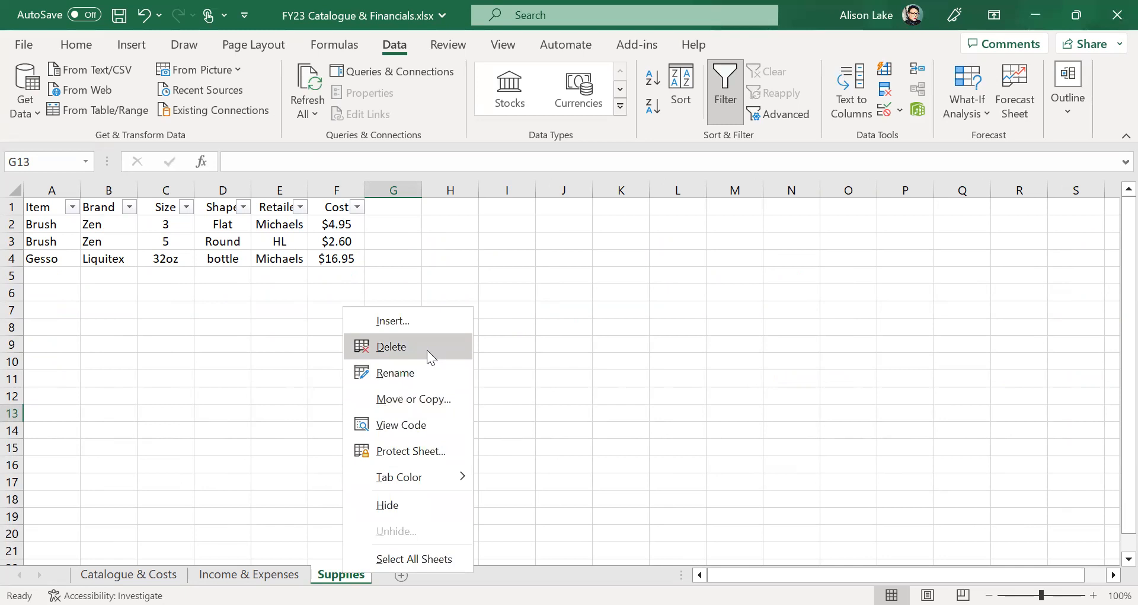
{"action": "left_click", "coordinate": [199, 358]}
{"action": "left_click", "coordinate": [401, 574]}
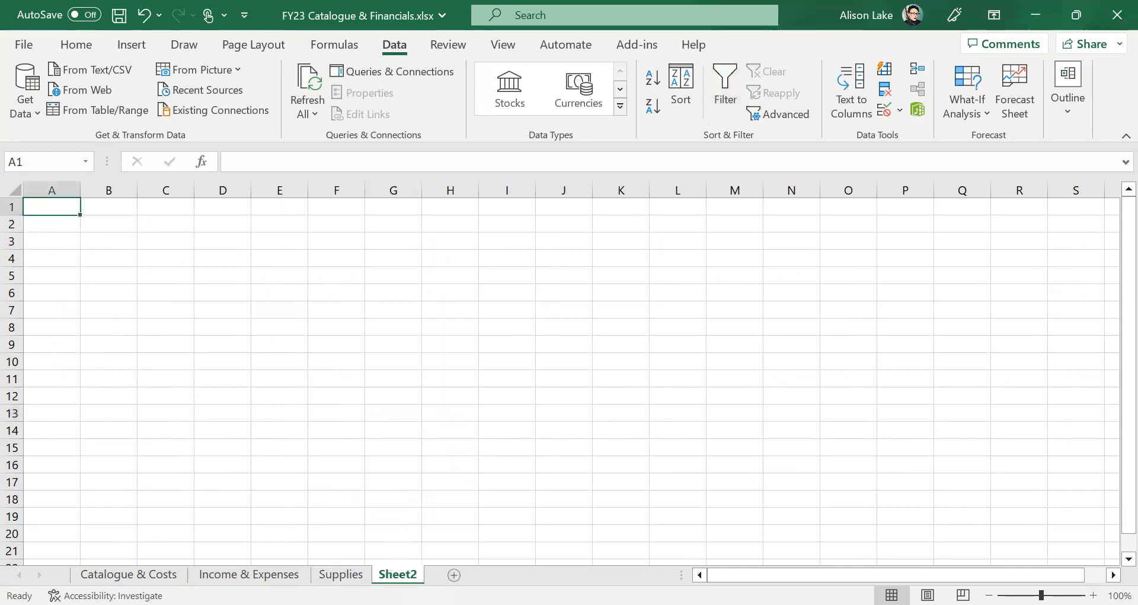
{"action": "right_click", "coordinate": [402, 573]}
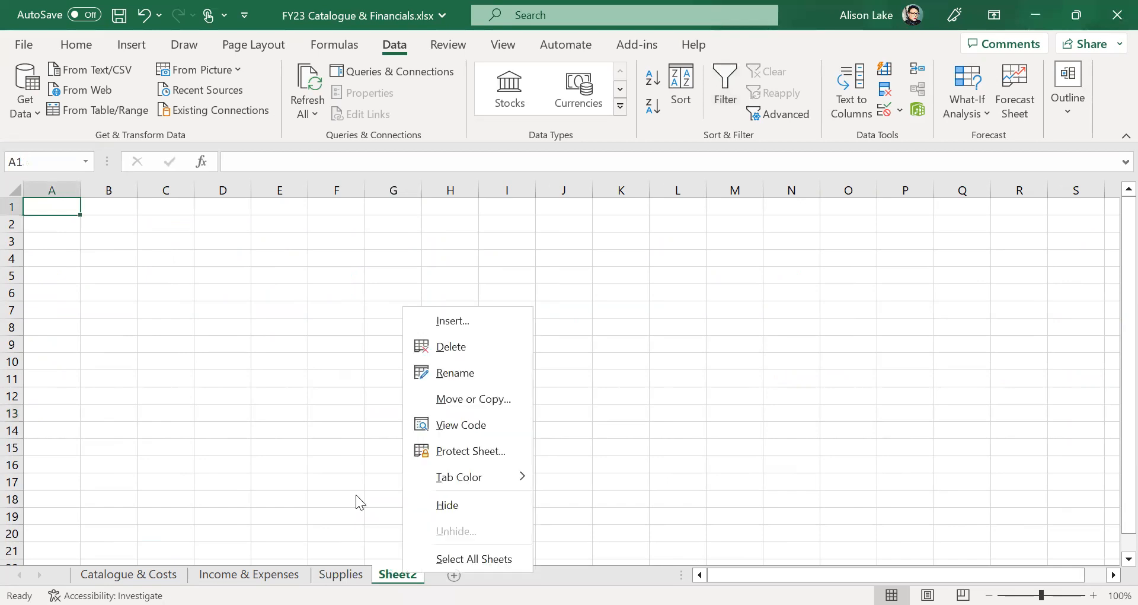
{"action": "left_click", "coordinate": [457, 350]}
{"action": "left_click", "coordinate": [521, 431]}
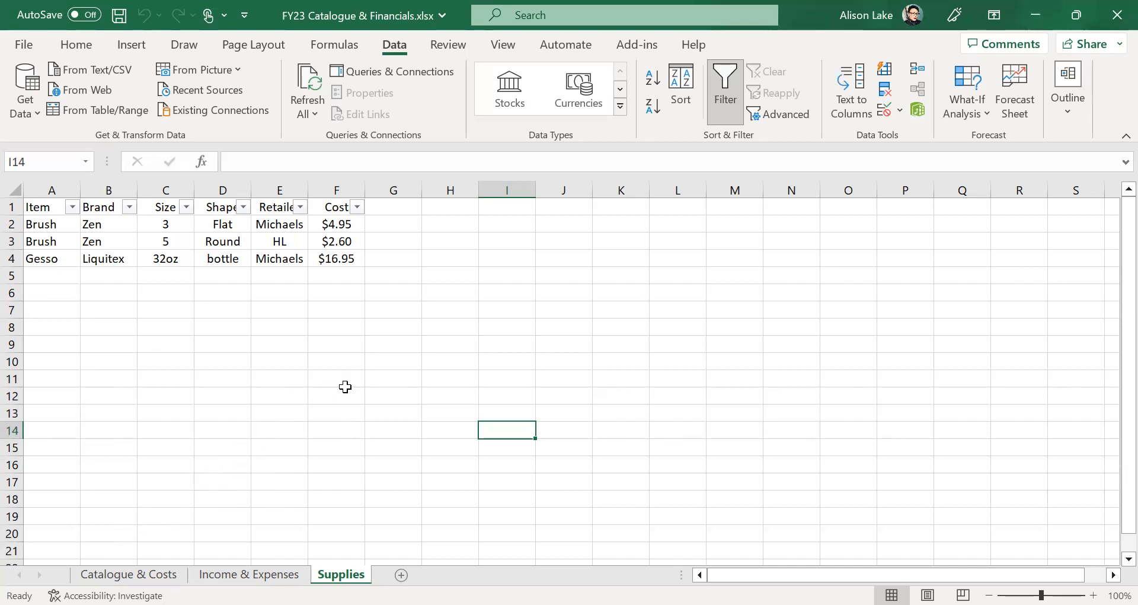
- Save the FY23 Catalogue & Financials workbook to this PC
{"action": "left_click", "coordinate": [111, 27]}
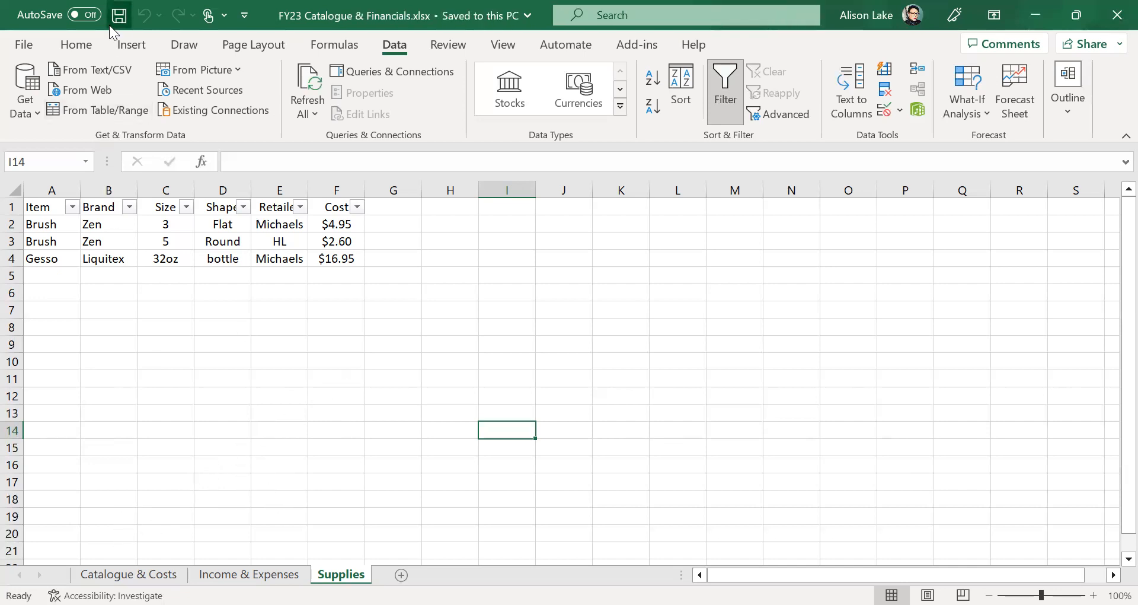